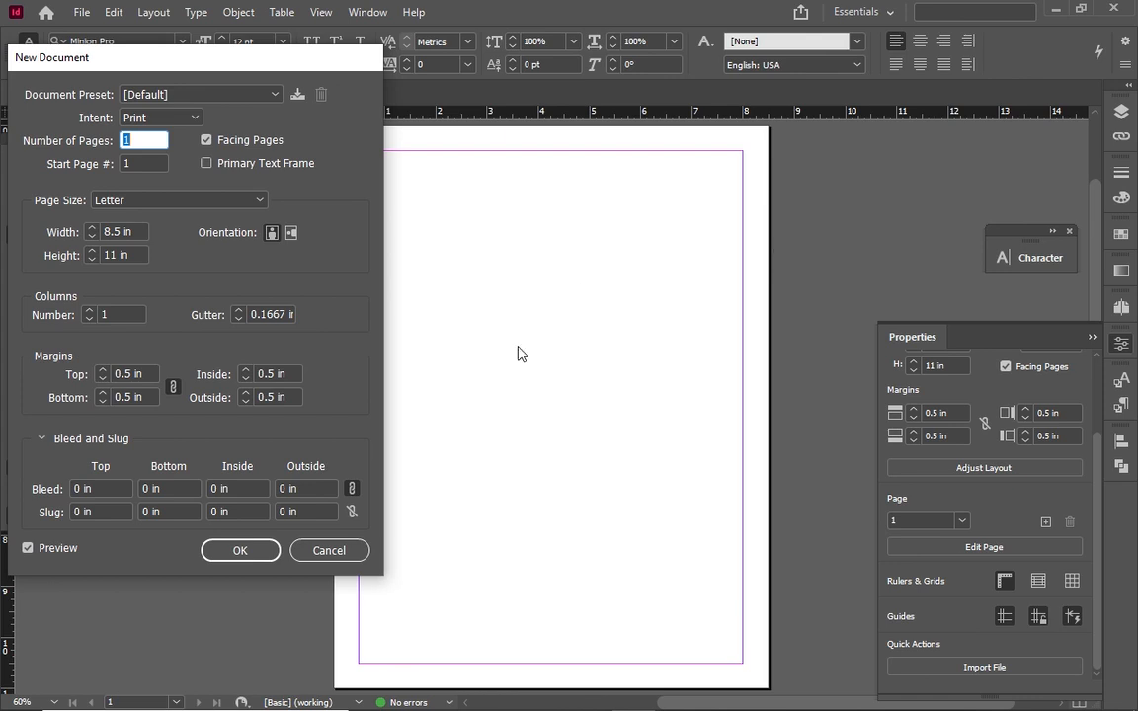
# Set the new document to 3 pages, 6 in wide by 8 in tall
pyautogui.write('3')
pyautogui.click(120, 233)
pyautogui.press('BackSpace')
pyautogui.press('BackSpace')
pyautogui.press('BackSpace')
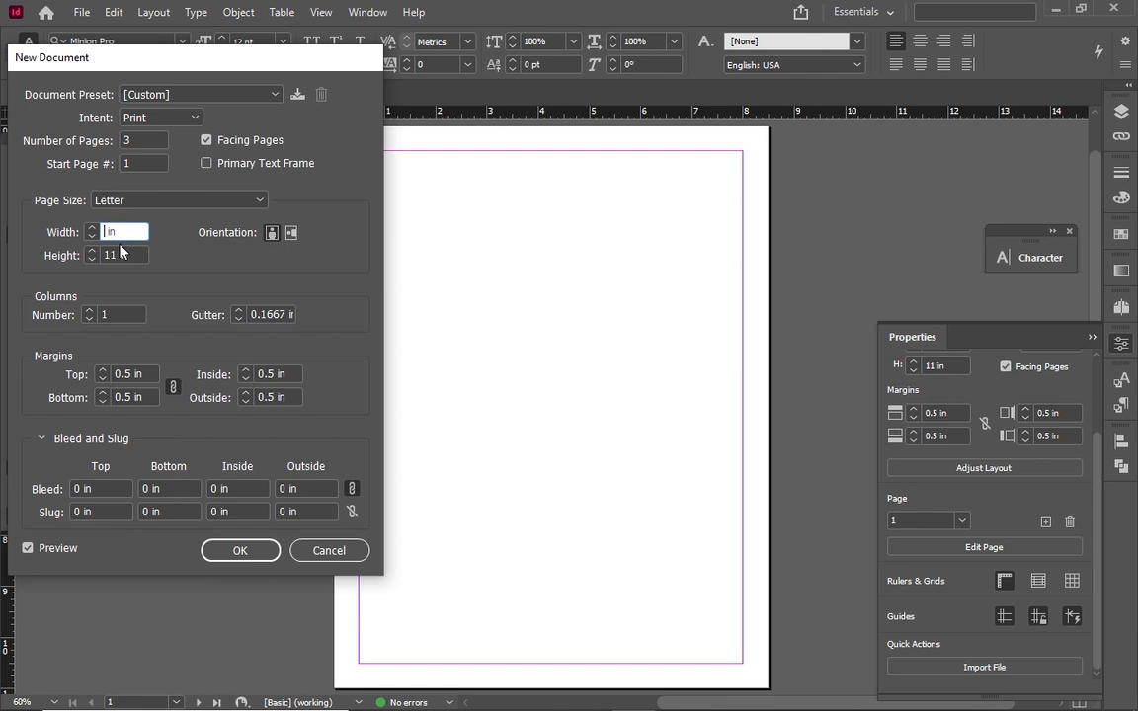
pyautogui.write('6')
pyautogui.click(116, 256)
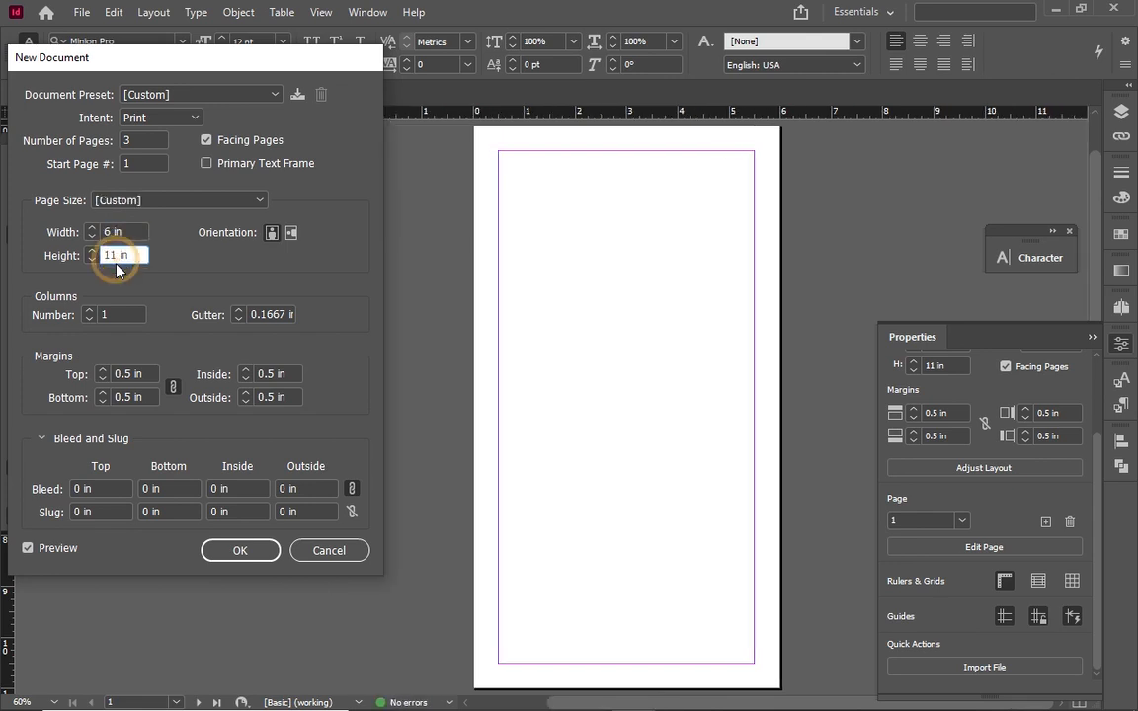
pyautogui.write('8')
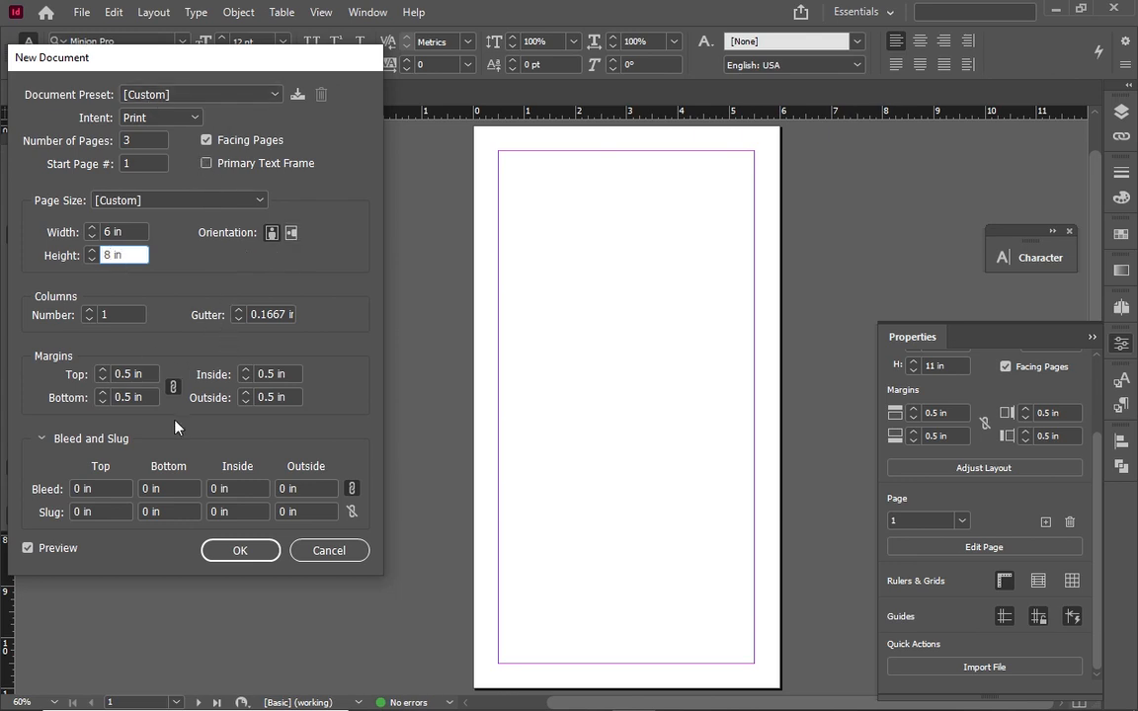
# Apply 0.125 in margins and 0.125 in bleed on all sides, then create the document
pyautogui.click(126, 372)
pyautogui.write('12')
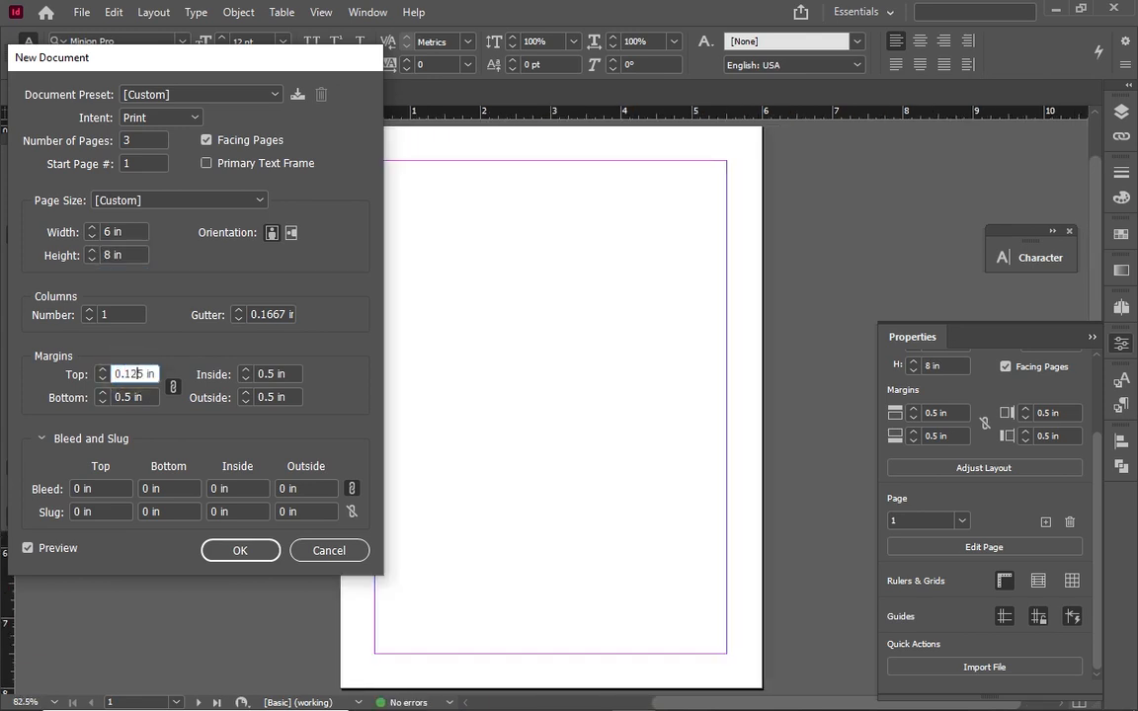
pyautogui.click(282, 374)
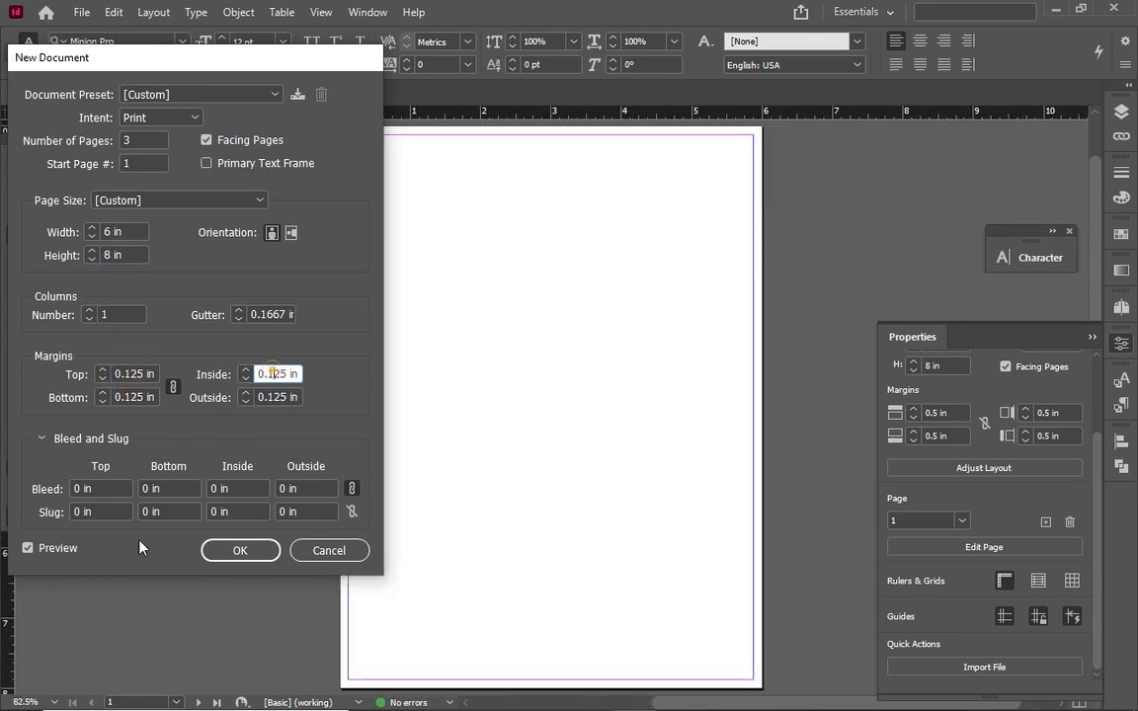
pyautogui.click(79, 488)
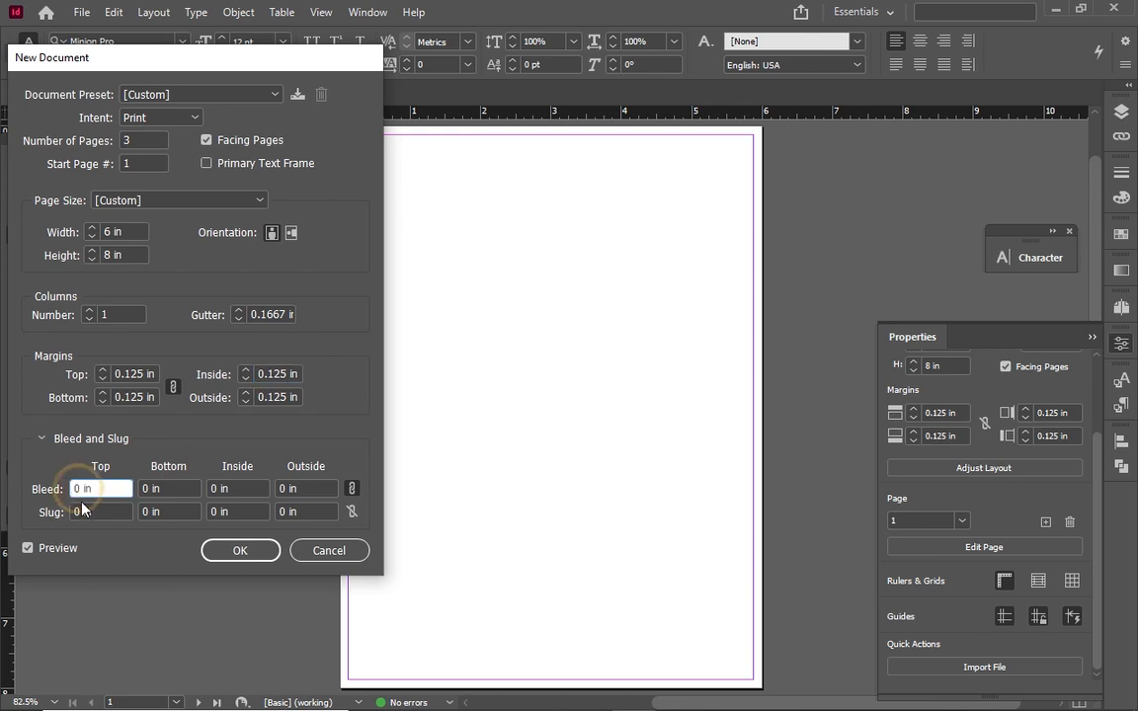
pyautogui.write('.125')
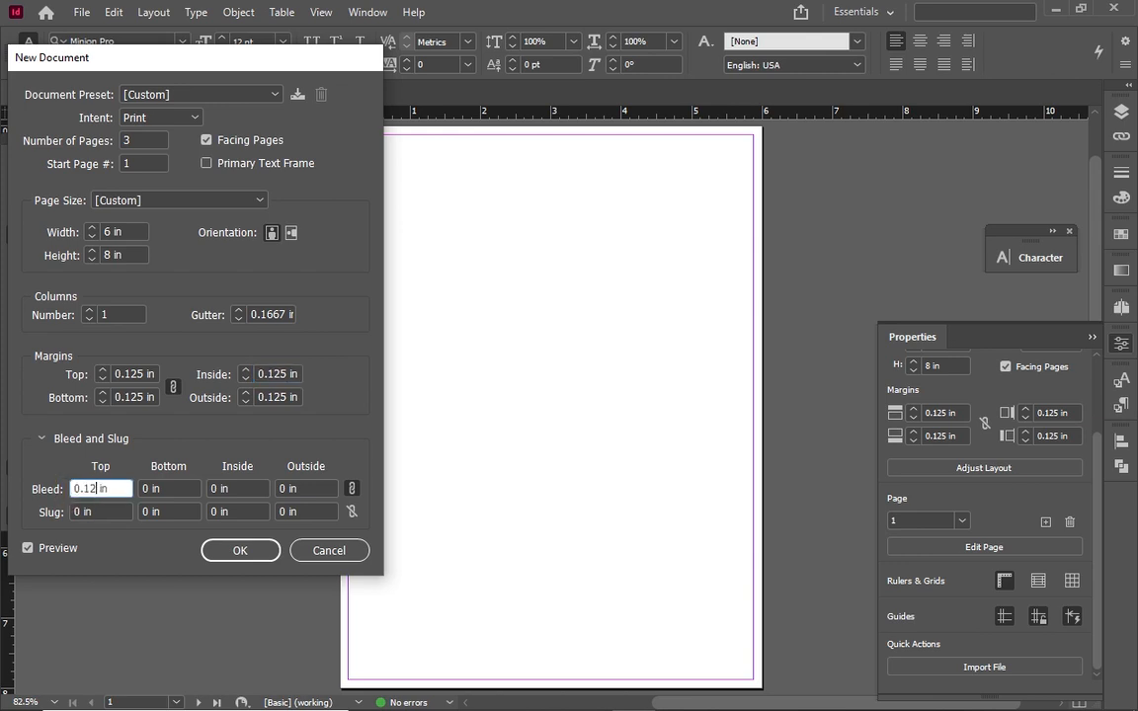
pyautogui.click(160, 489)
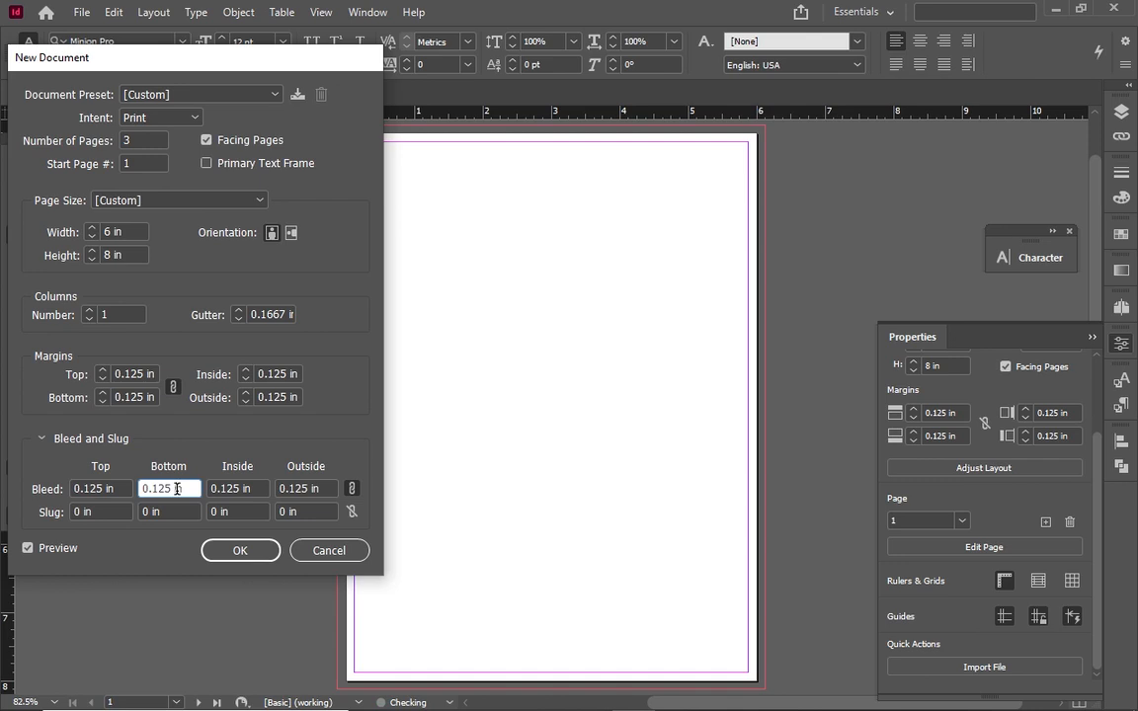
pyautogui.click(226, 556)
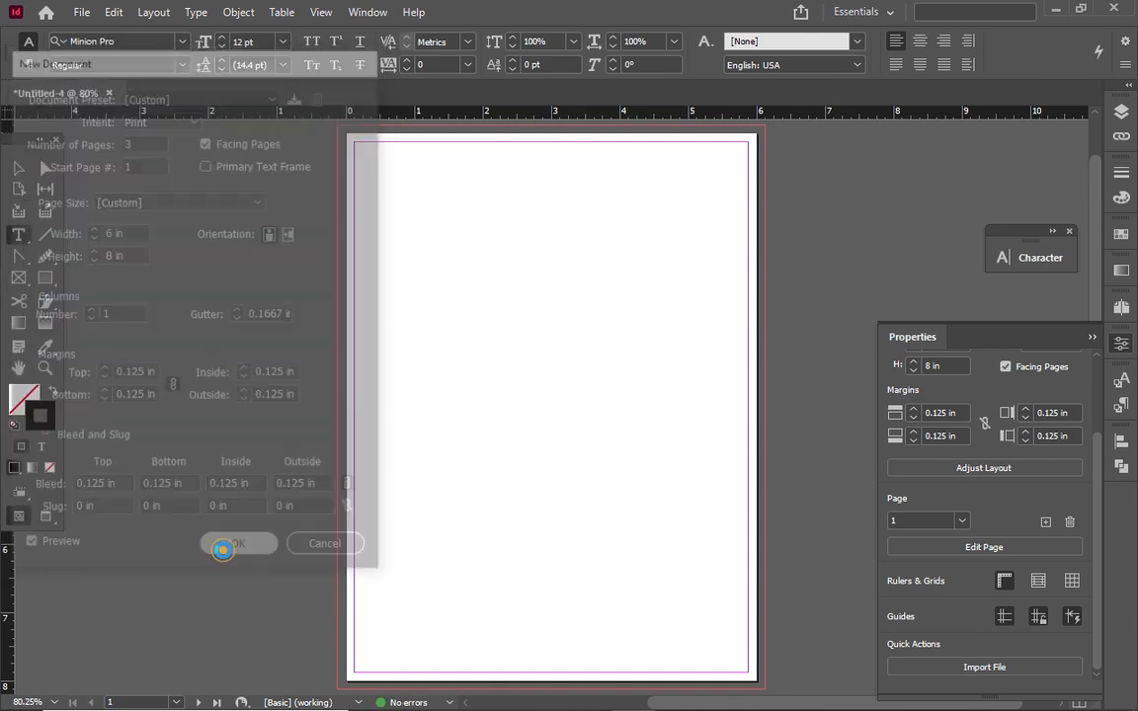
# Turn off page and spread shuffling, then drag page 1 beside pages 2–3 into one spread
pyautogui.click(1123, 117)
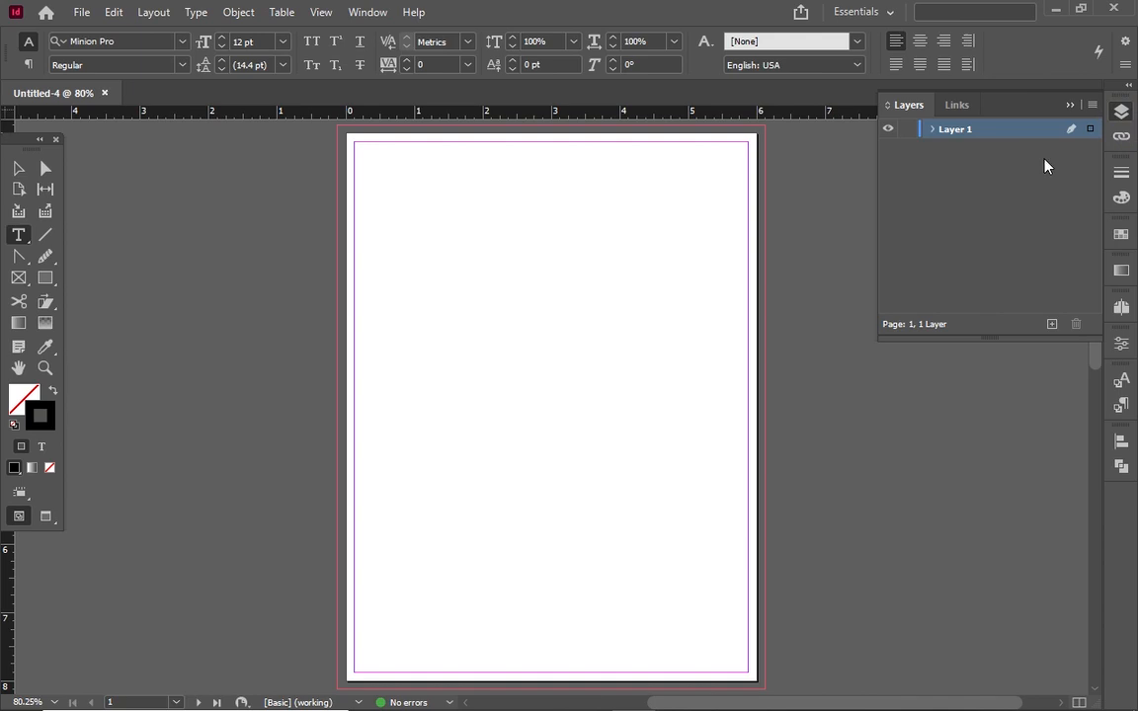
pyautogui.click(1120, 304)
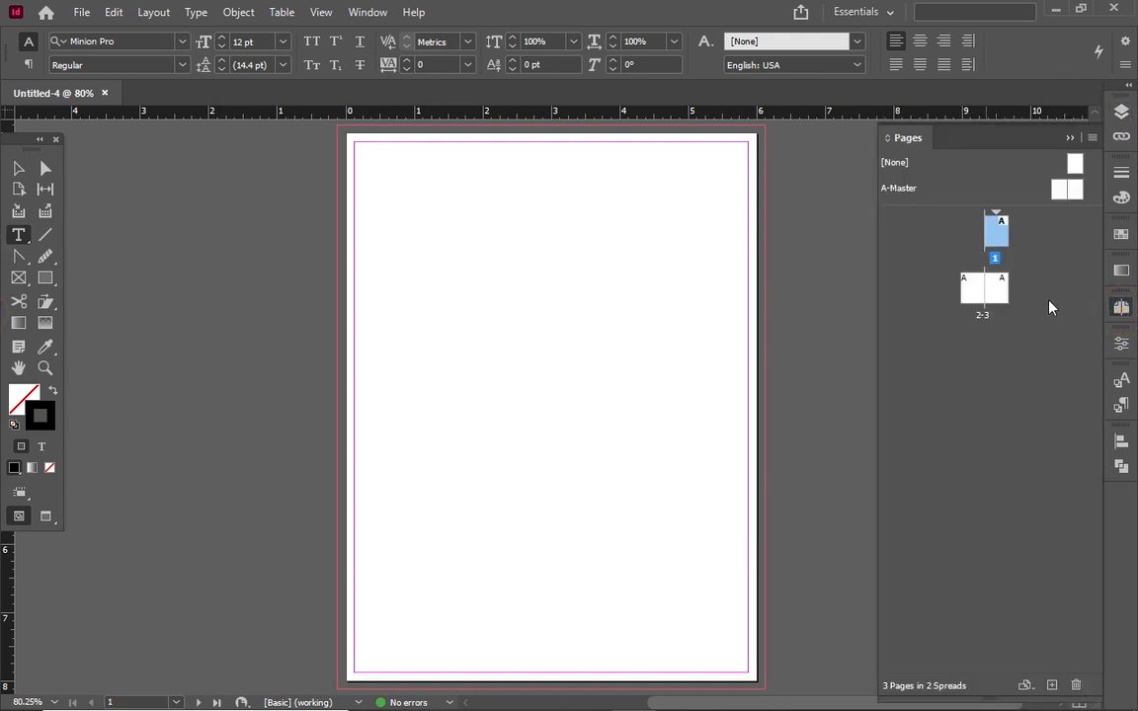
pyautogui.click(996, 308)
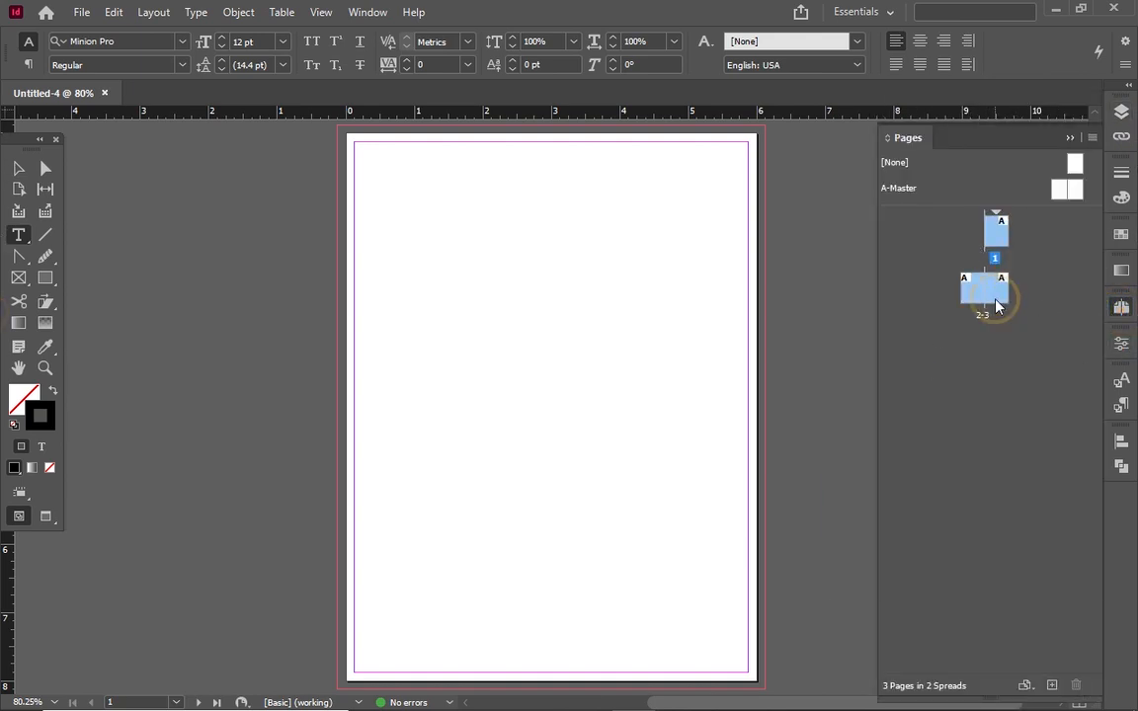
pyautogui.rightClick(993, 303)
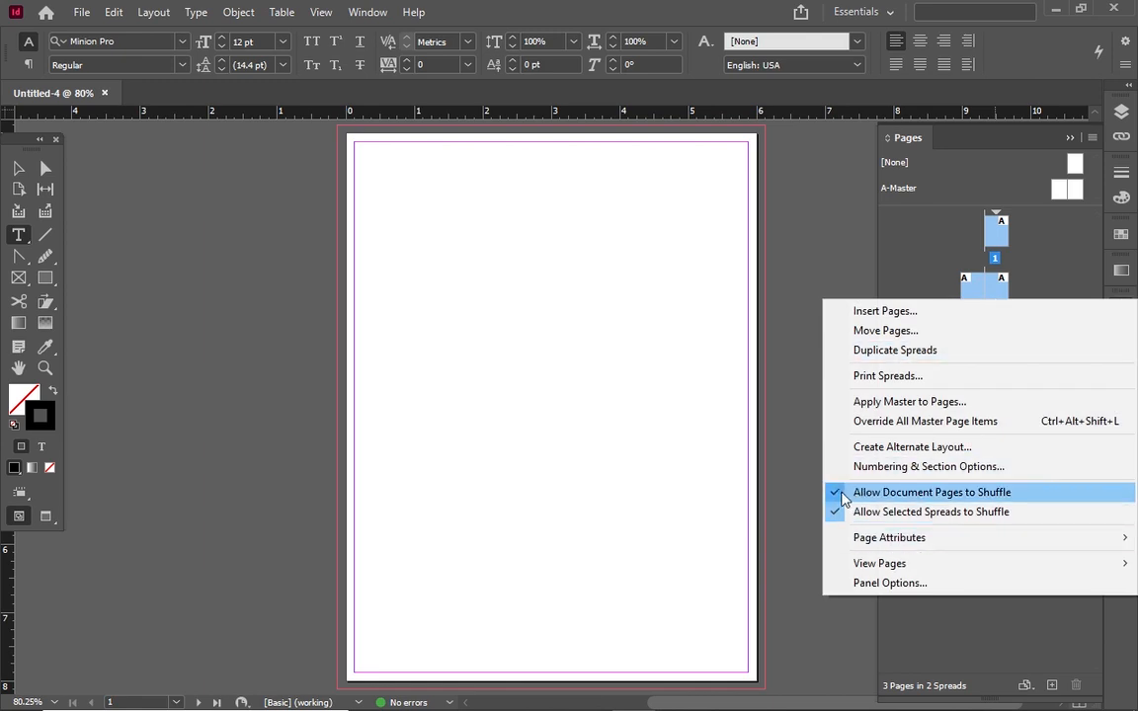
pyautogui.click(847, 497)
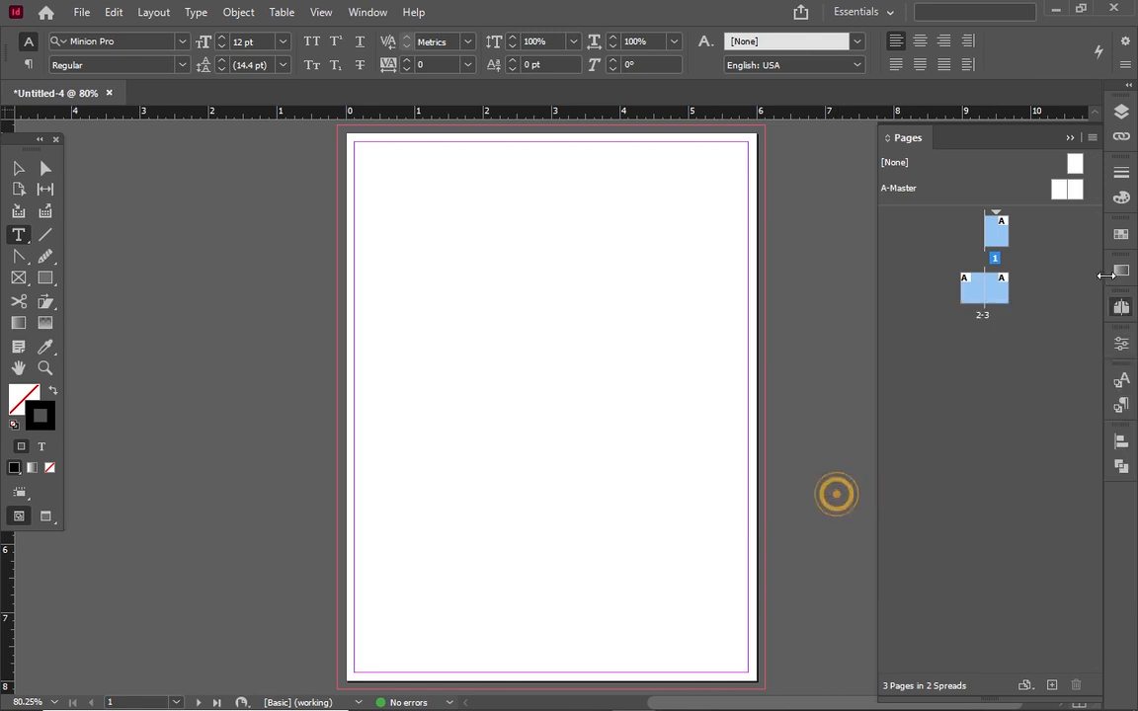
pyautogui.rightClick(996, 303)
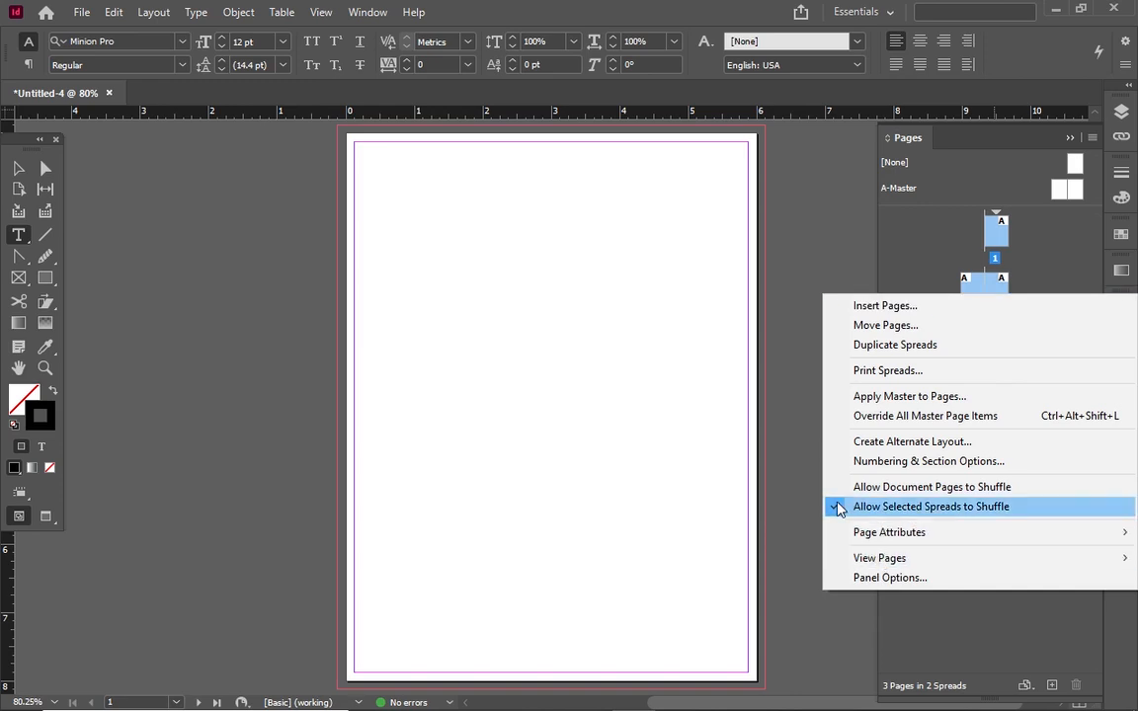
pyautogui.click(838, 507)
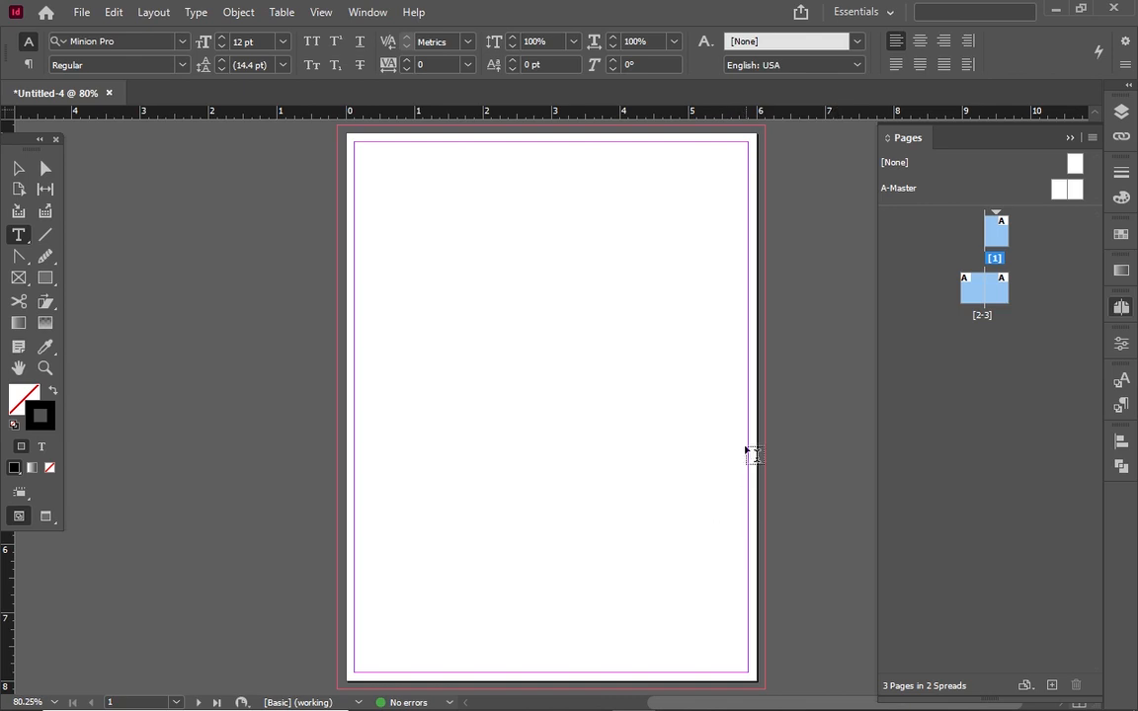
pyautogui.moveTo(985, 255); pyautogui.dragTo(956, 299)
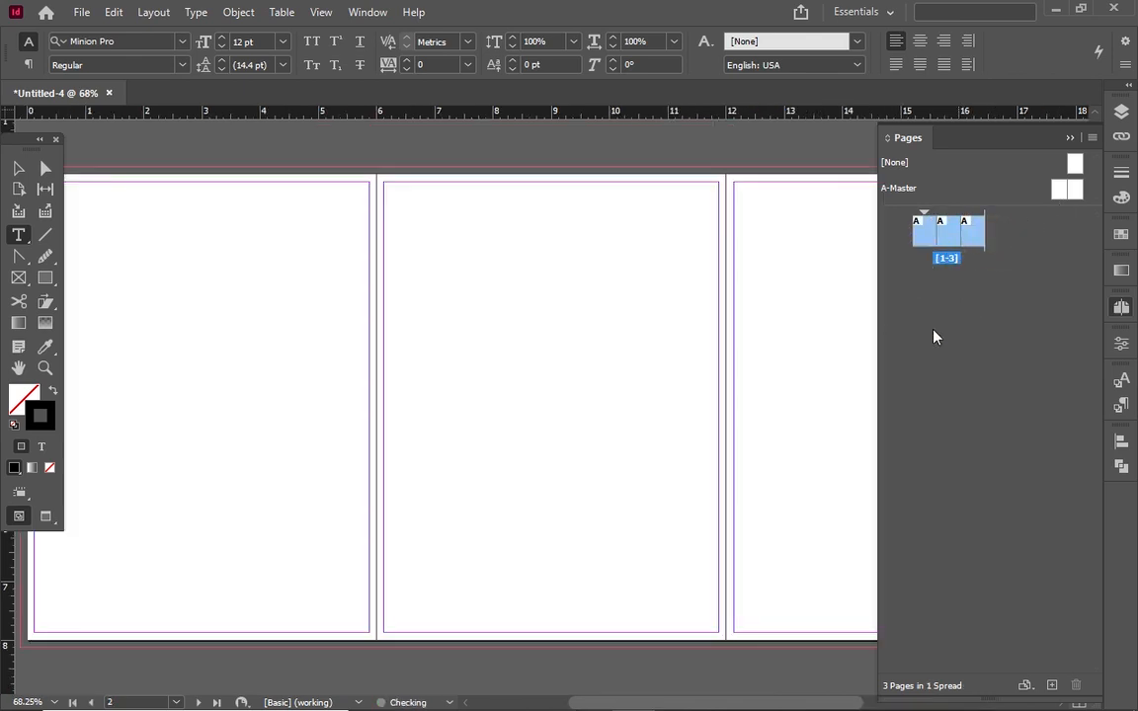
# Select the middle page (page 2) and bring up its Margins and Columns settings
pyautogui.click(19, 169)
pyautogui.click(579, 311)
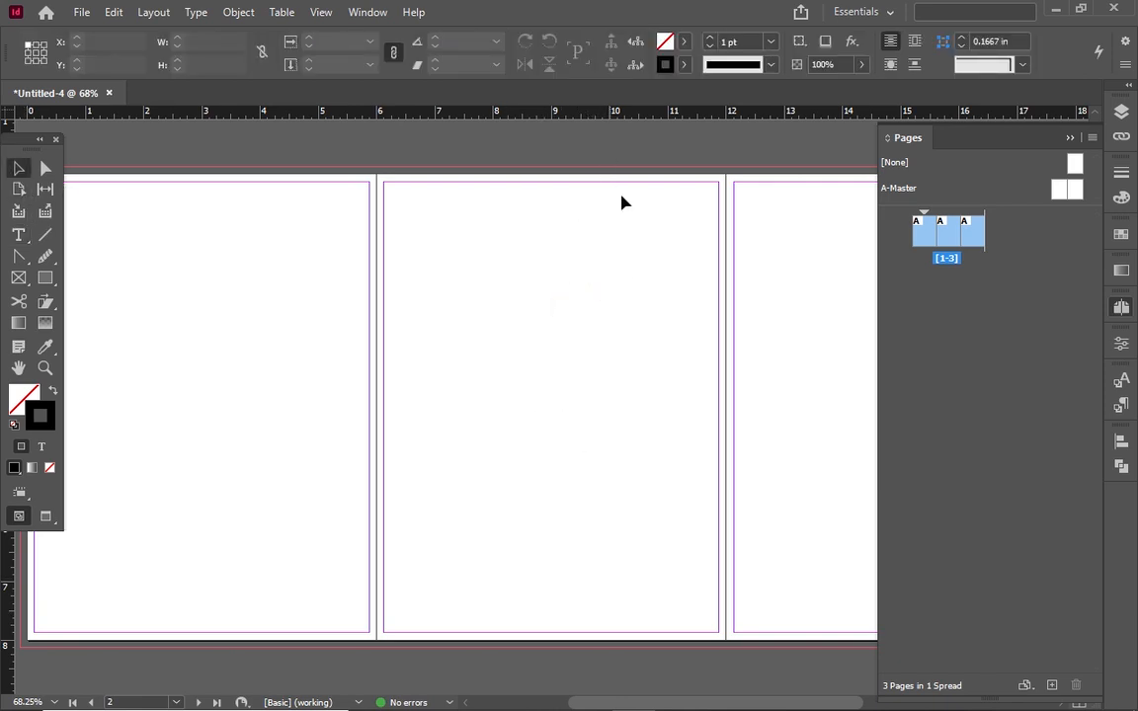
pyautogui.click(954, 228)
pyautogui.click(967, 353)
pyautogui.click(948, 232)
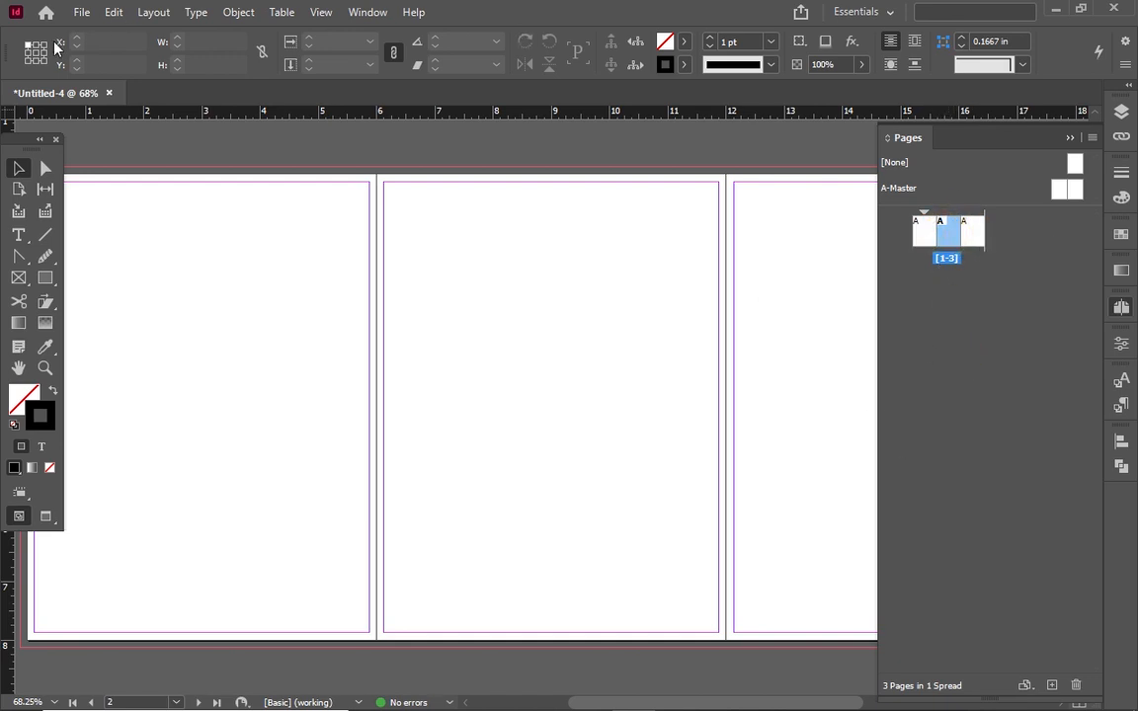
pyautogui.click(160, 13)
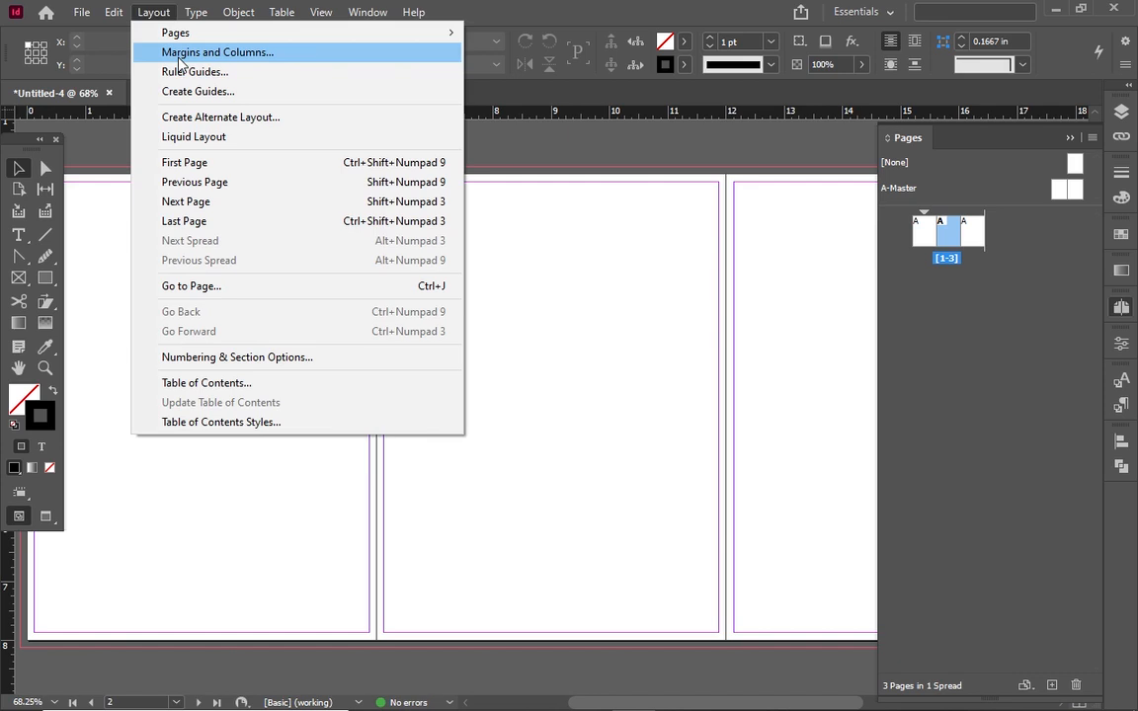
pyautogui.click(180, 58)
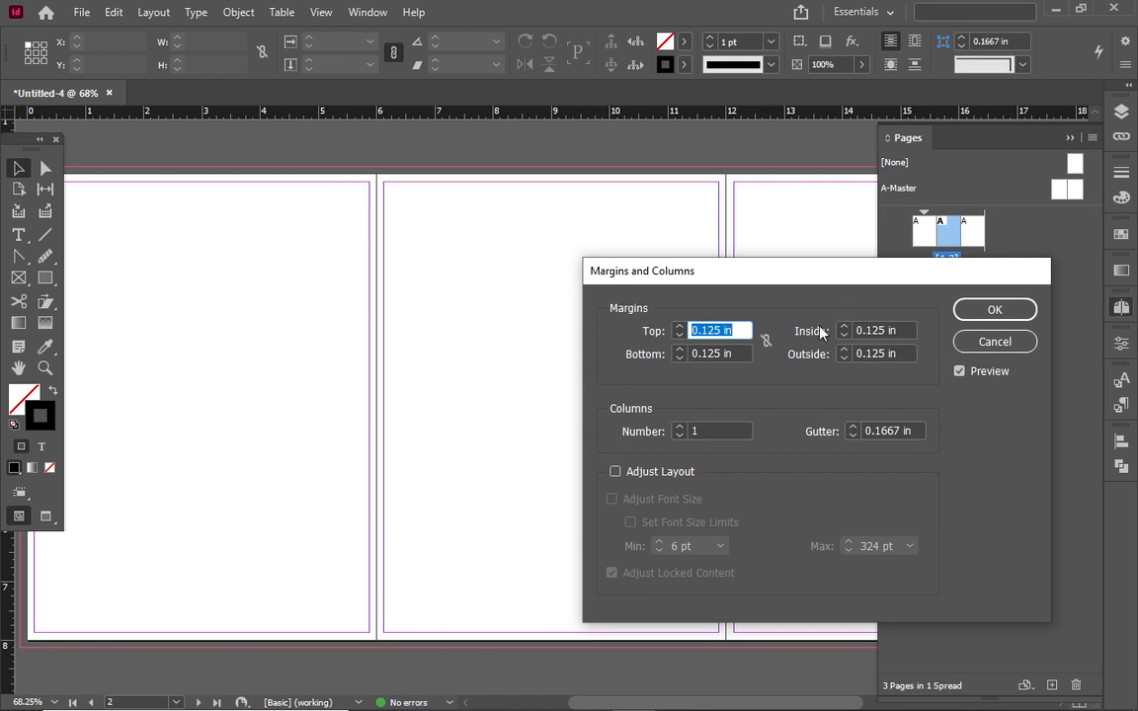
# Set the inside and outside margins to 0.0625 in and apply
pyautogui.click(885, 330)
pyautogui.click(884, 330)
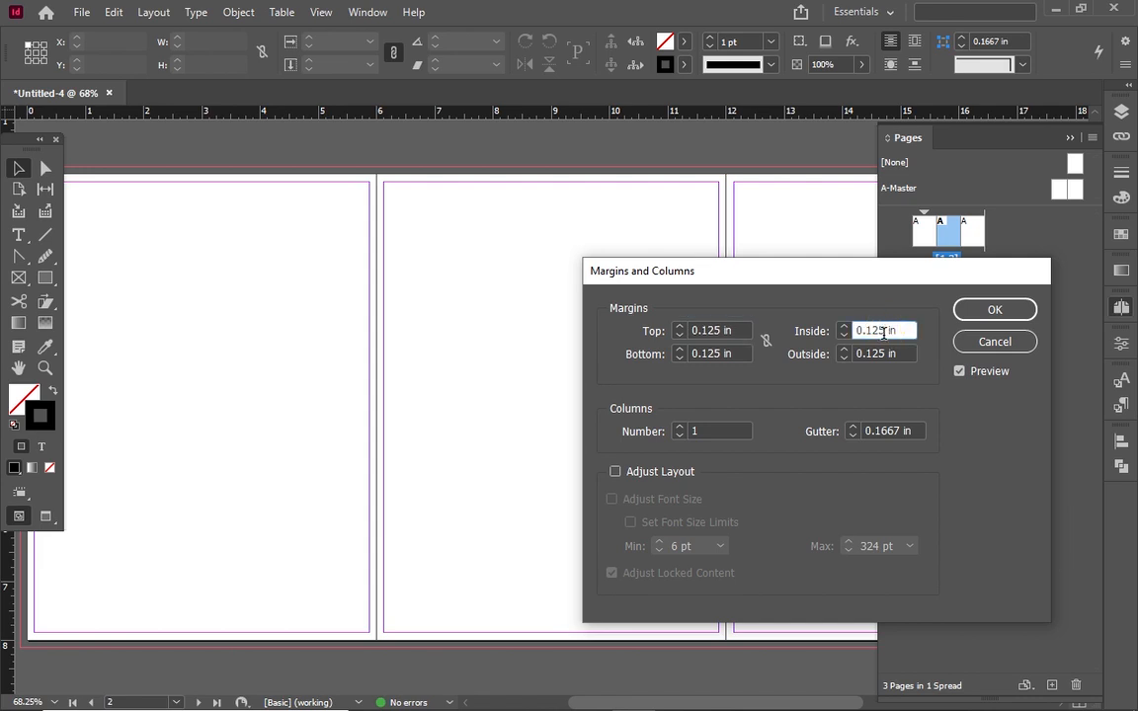
pyautogui.press('BackSpace')
pyautogui.press('BackSpace')
pyautogui.press('BackSpace')
pyautogui.write('0625')
pyautogui.click(866, 354)
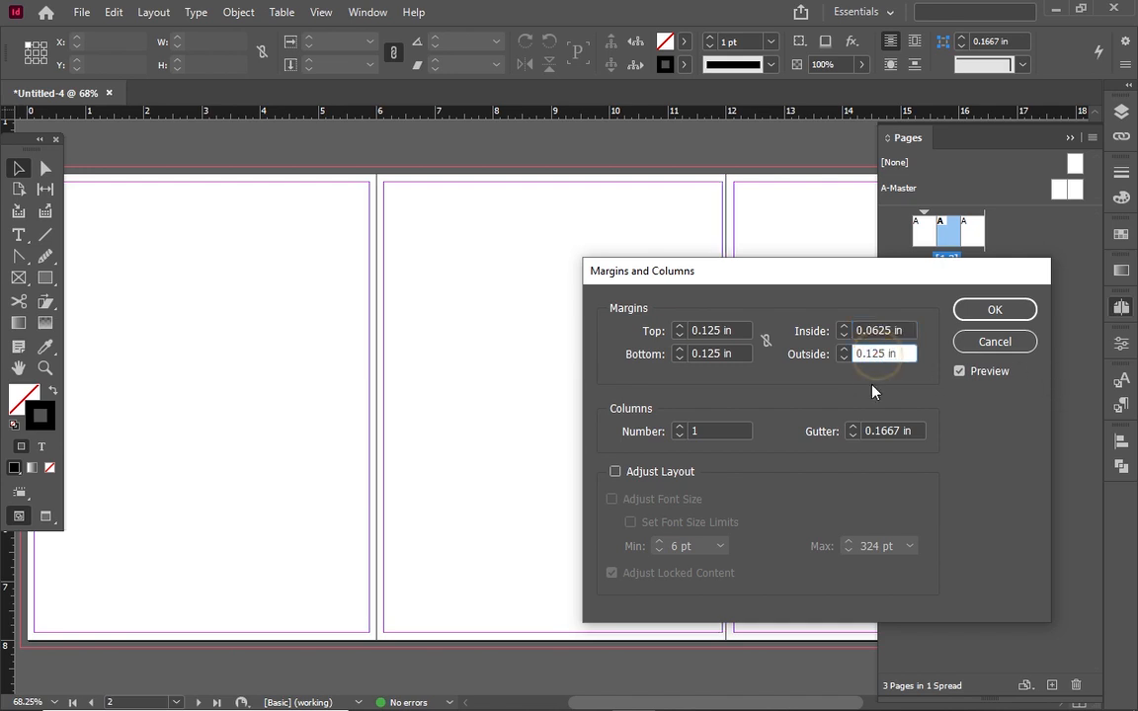
pyautogui.doubleClick(867, 354)
pyautogui.write('0.5')
pyautogui.write('0')
pyautogui.write('6')
pyautogui.write('2')
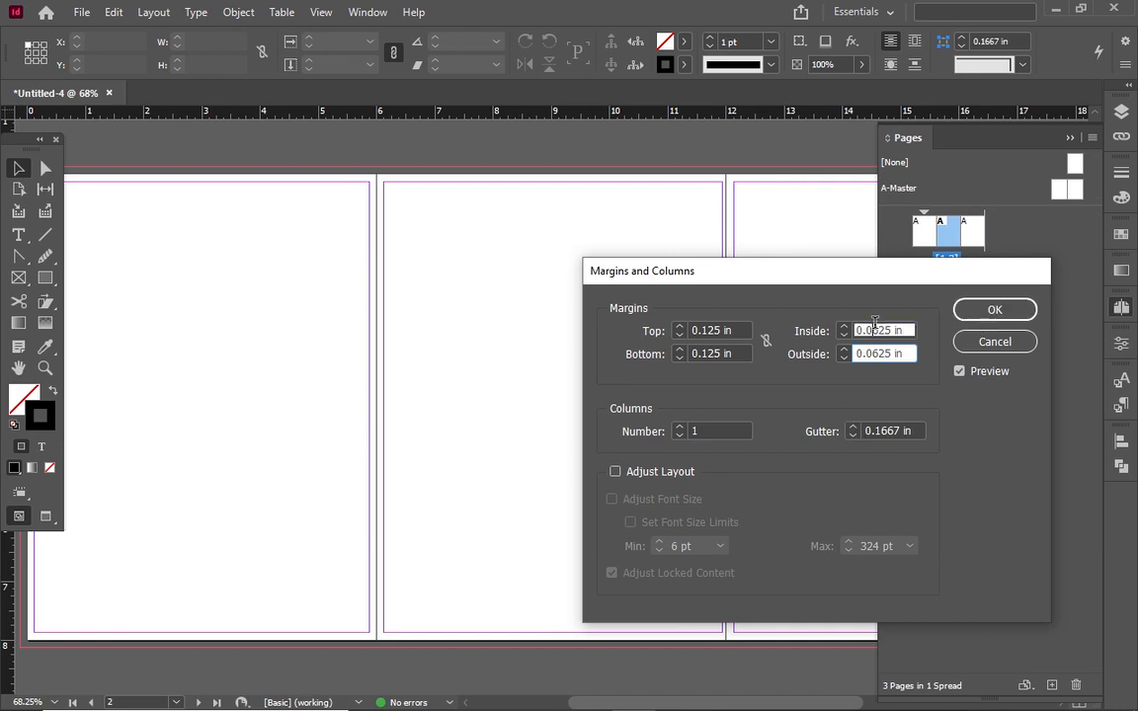
pyautogui.click(876, 330)
pyautogui.click(995, 309)
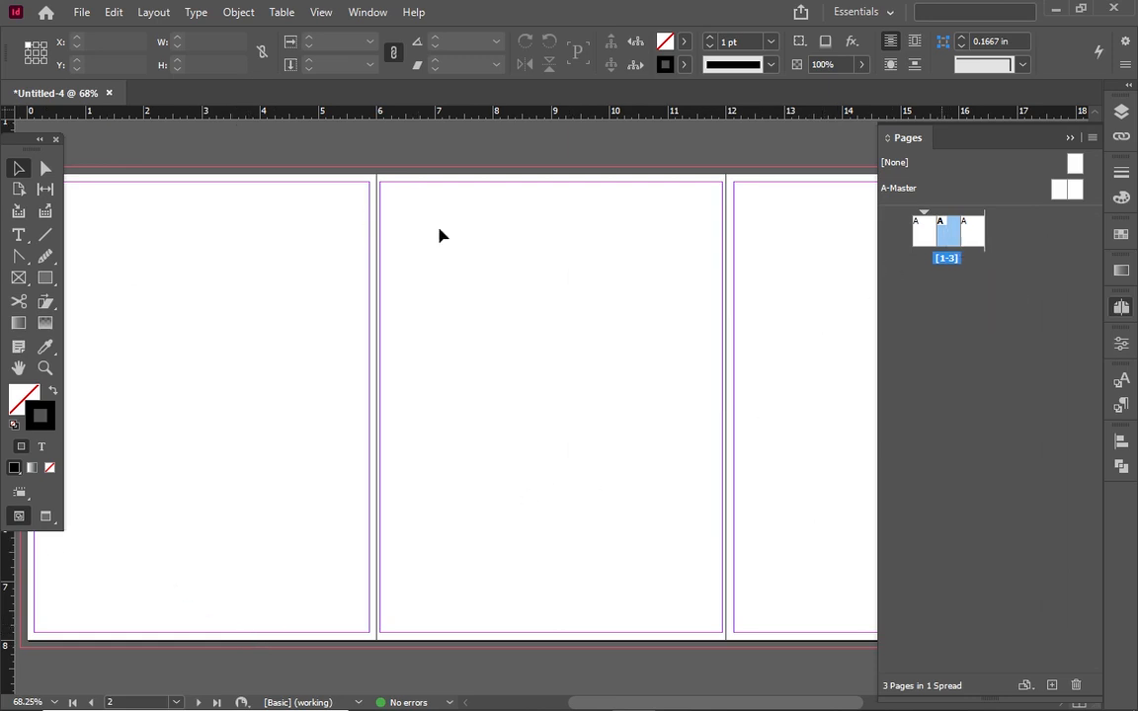
# Resize the middle page to 0.75 in wide with the Page tool's W field, forming the spine
pyautogui.click(16, 192)
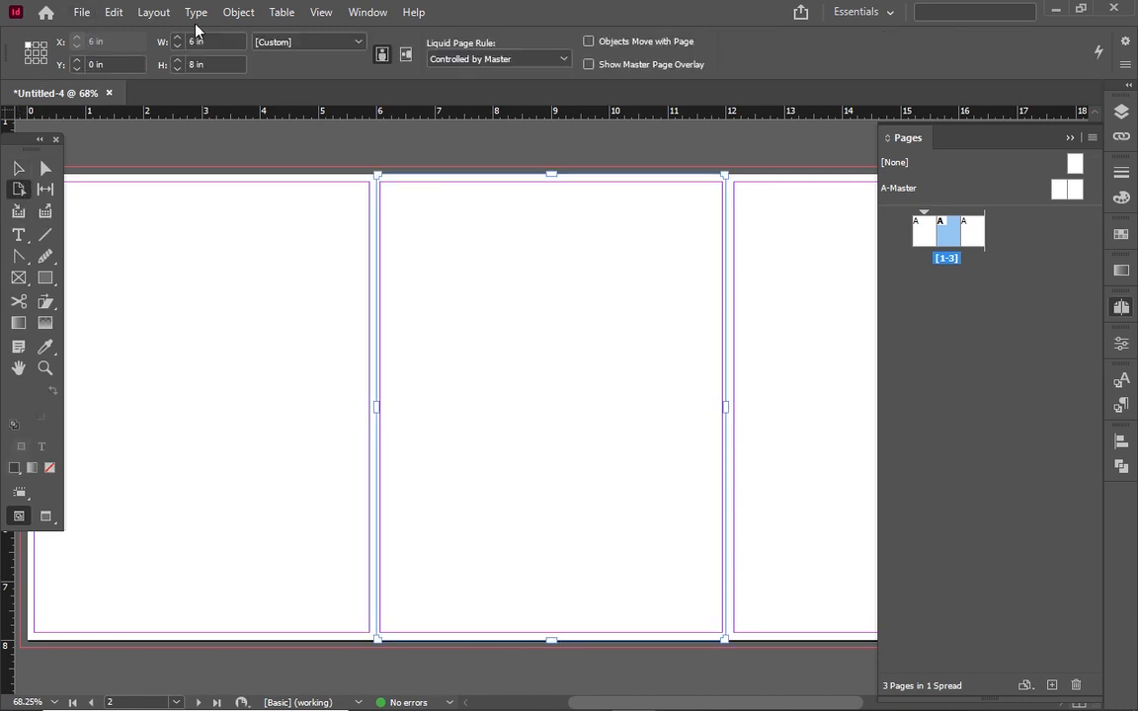
pyautogui.click(200, 41)
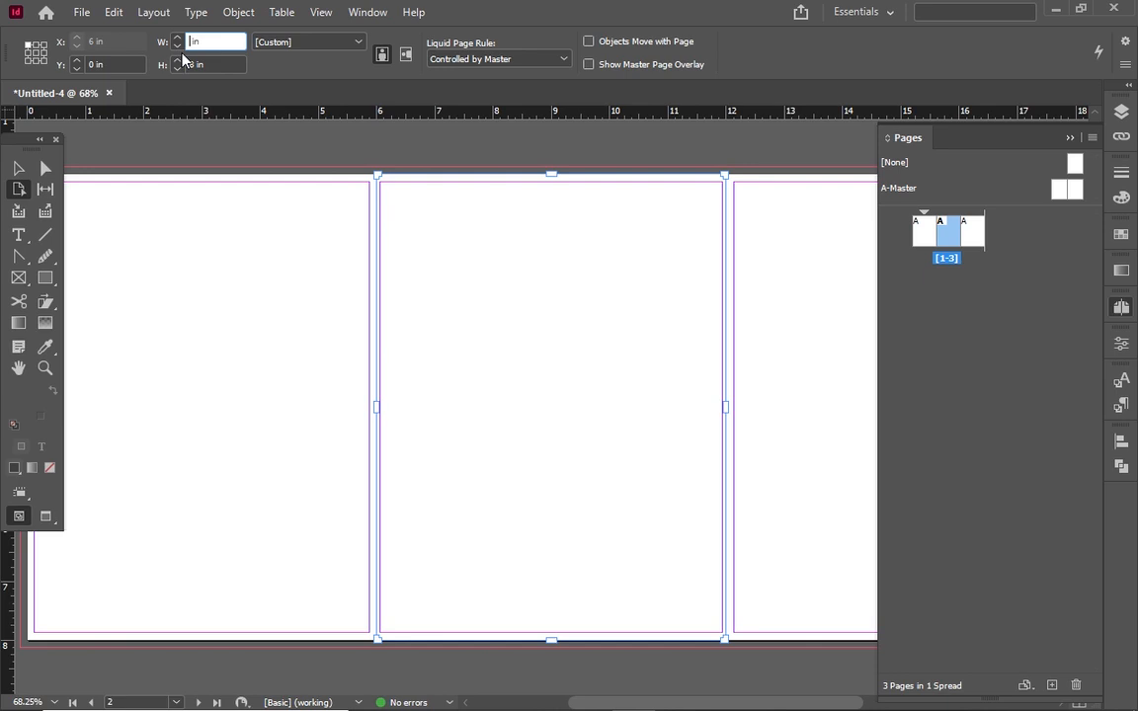
pyautogui.write('.')
pyautogui.write('25')
pyautogui.click(216, 65)
pyautogui.click(198, 43)
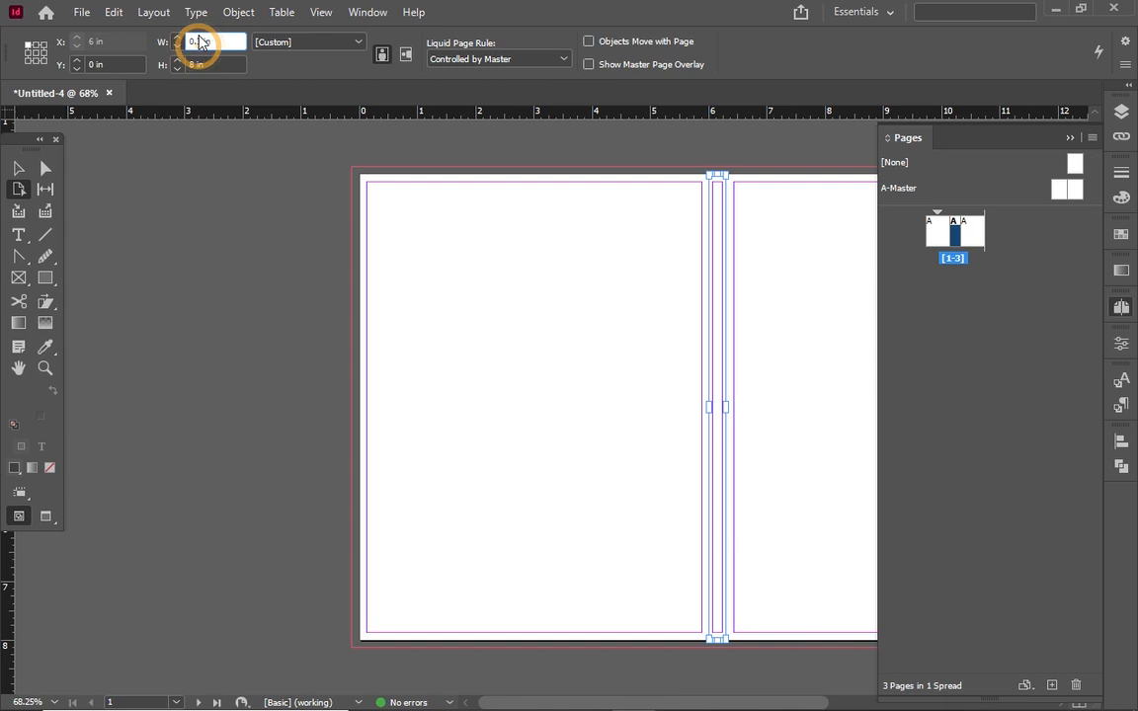
pyautogui.click(202, 45)
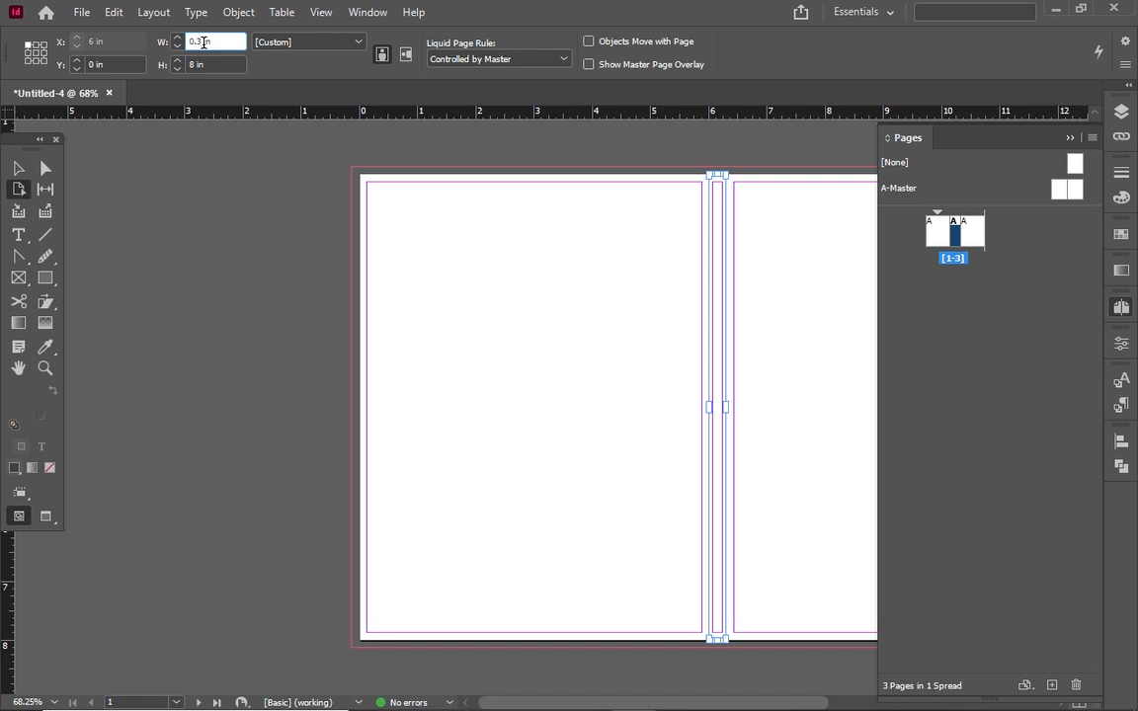
pyautogui.tripleClick(206, 42)
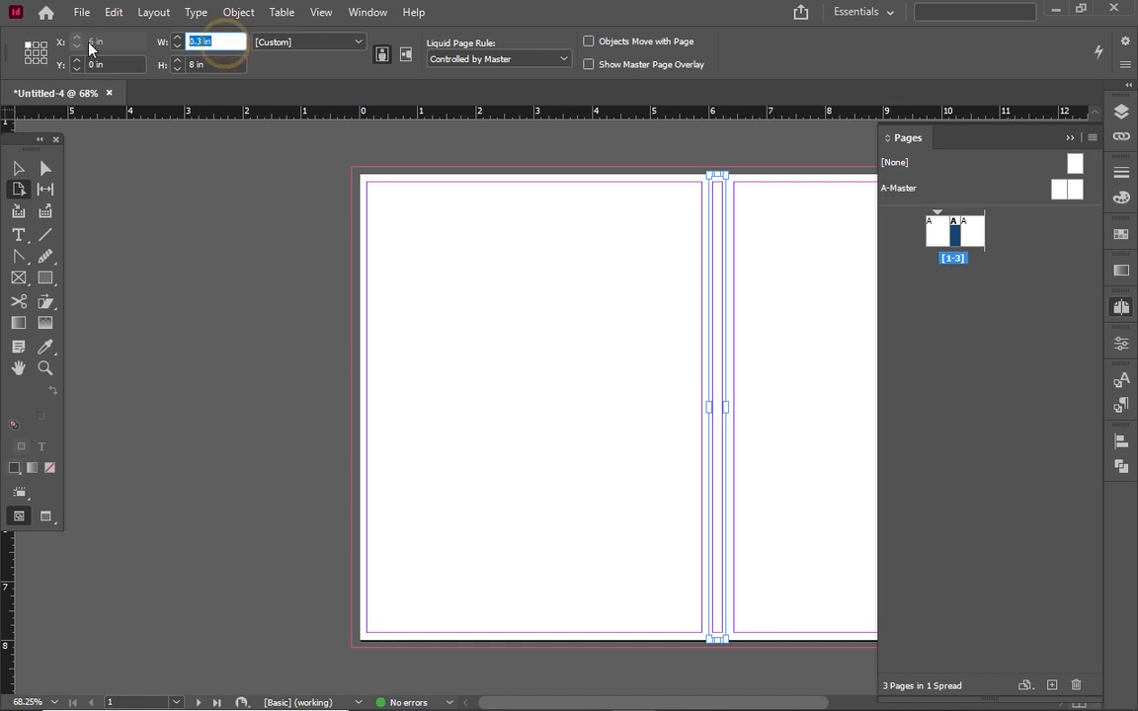
pyautogui.write('3')
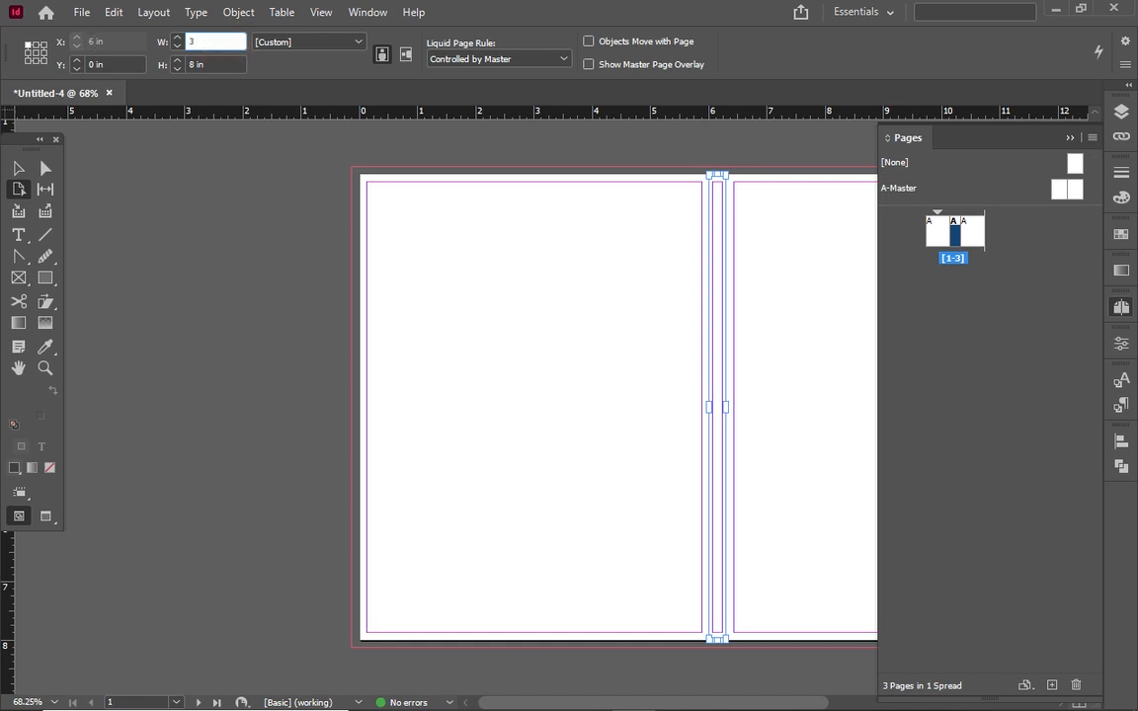
pyautogui.write('00')
pyautogui.write('"')
pyautogui.write('.')
pyautogui.write('6')
pyautogui.write('0')
pyautogui.write('25')
pyautogui.click(229, 67)
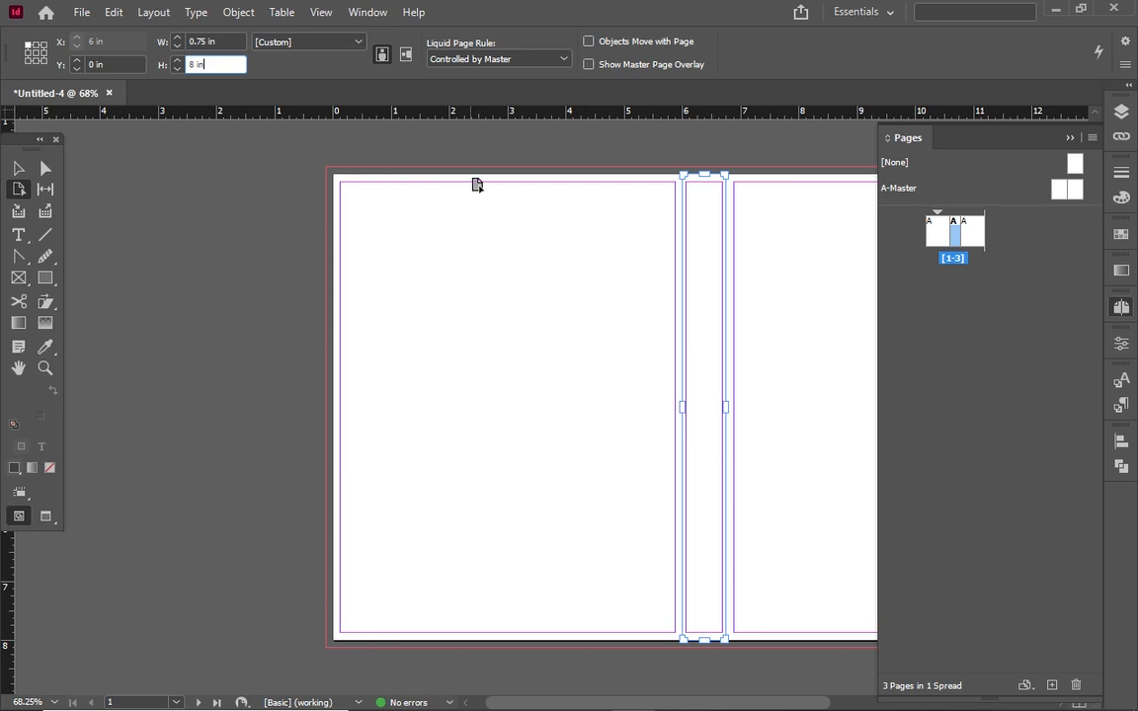
pyautogui.click(17, 168)
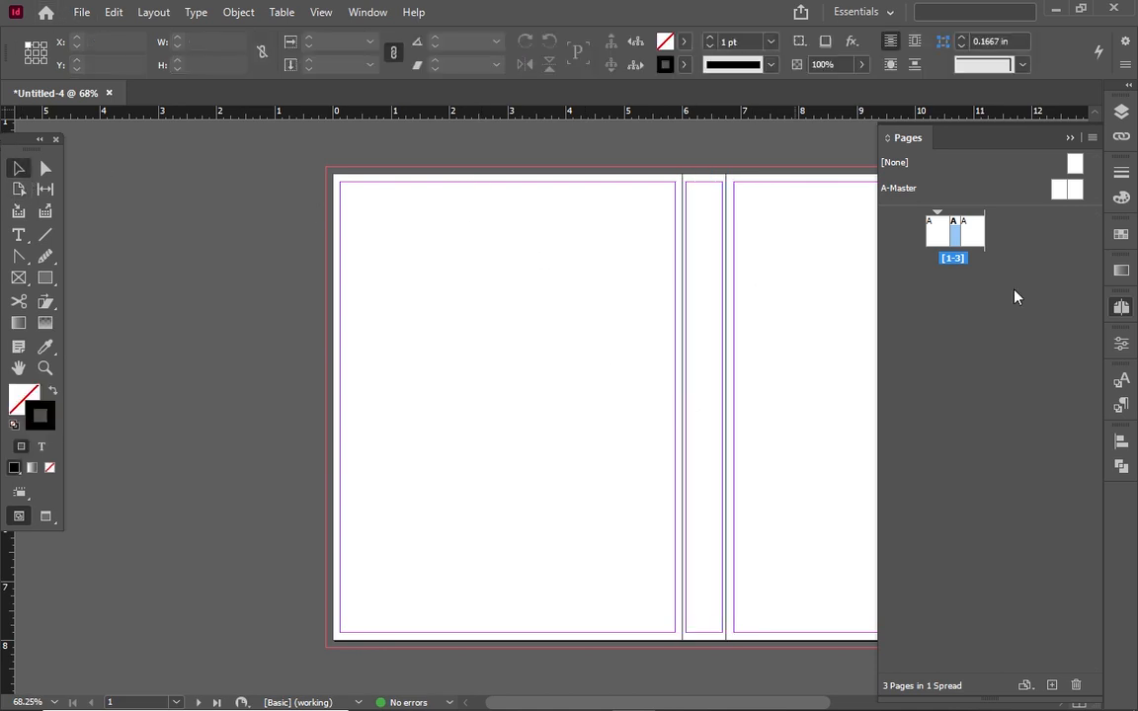
# Select all three pages and bring up the Margins and Columns settings
pyautogui.click(939, 235)
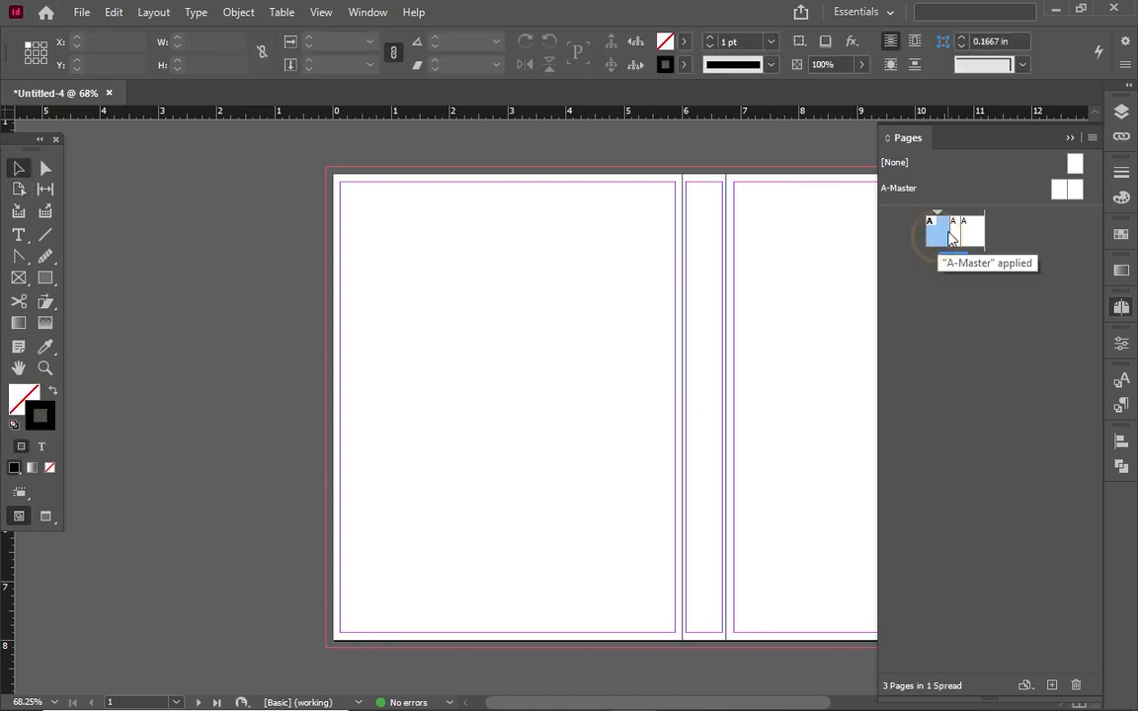
pyautogui.keyDown('shift'); pyautogui.click(972, 229); pyautogui.keyUp('shift')
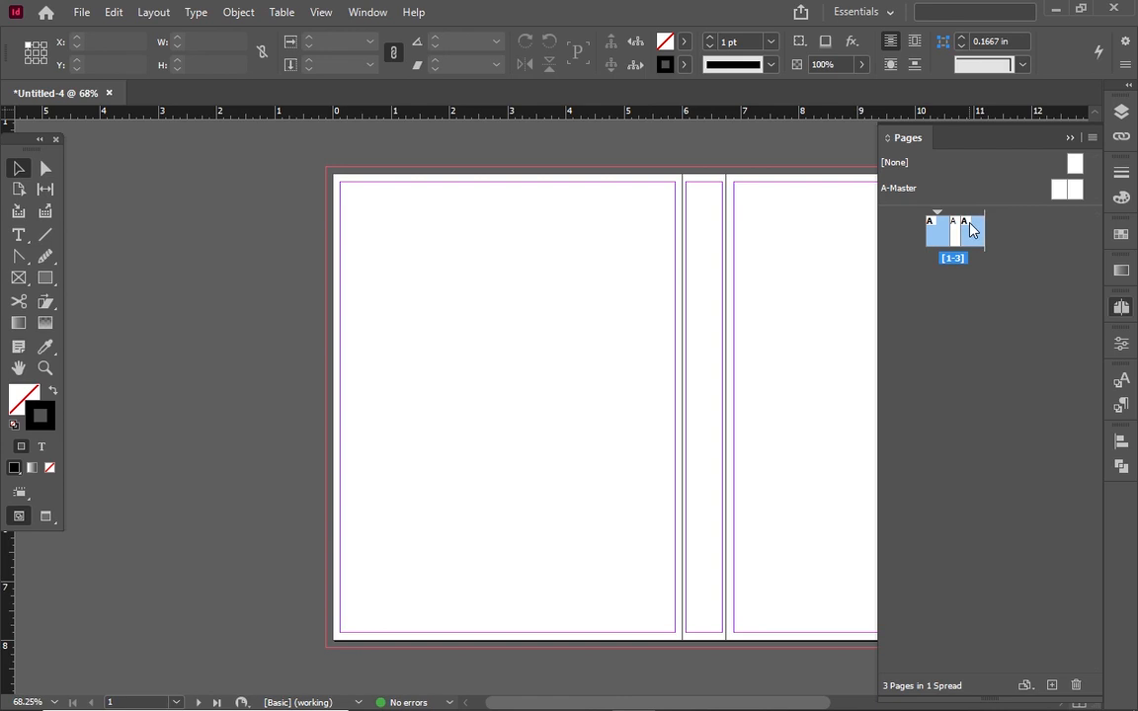
pyautogui.click(134, 11)
pyautogui.press('Right')
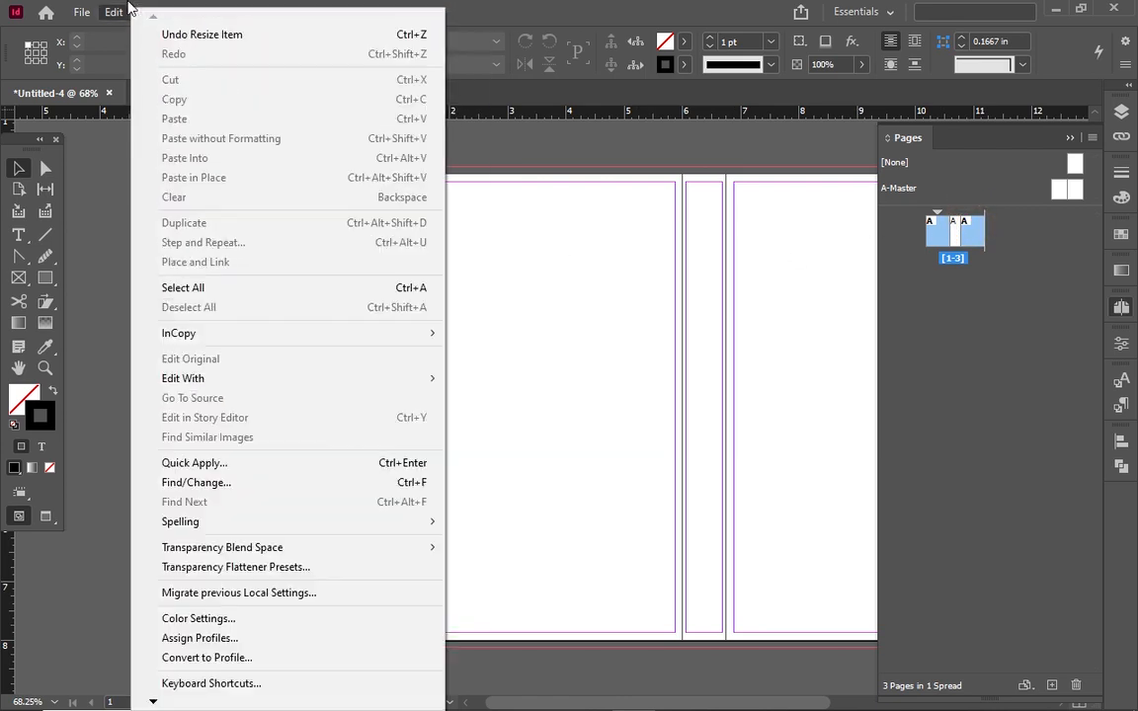
pyautogui.click(220, 51)
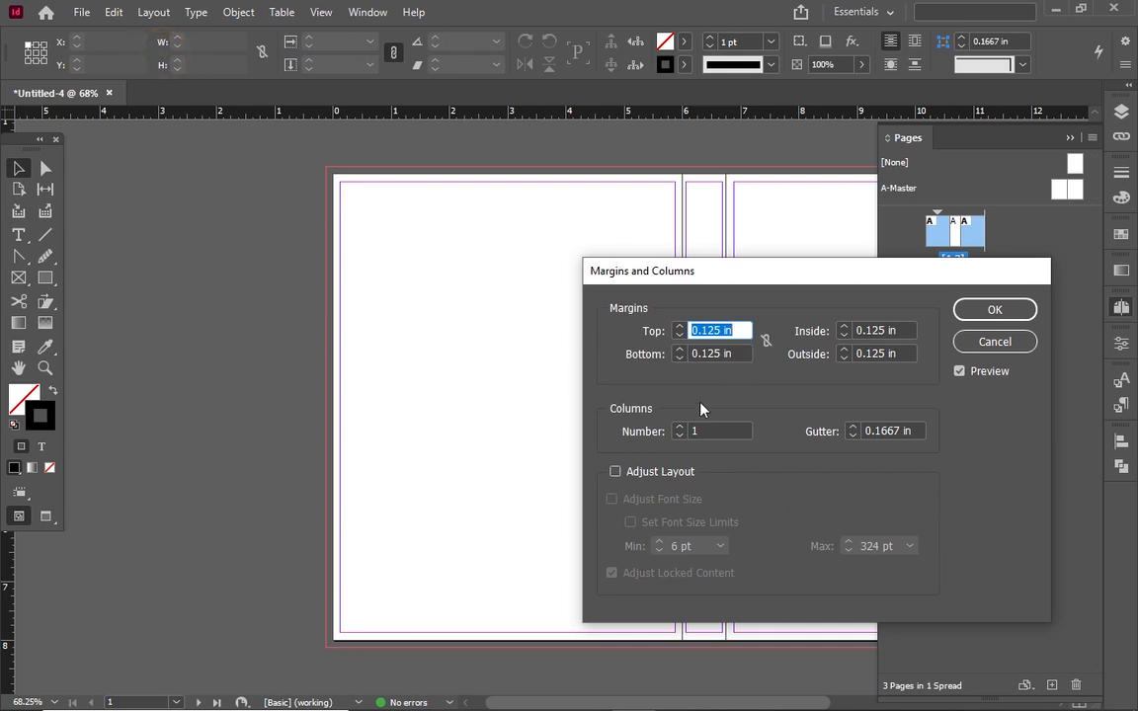
# Set the margins to 0.625 in with a 0.5 in inside margin and apply
pyautogui.click(716, 331)
pyautogui.doubleClick(715, 331)
pyautogui.click(715, 331)
pyautogui.doubleClick(715, 331)
pyautogui.write('0in')
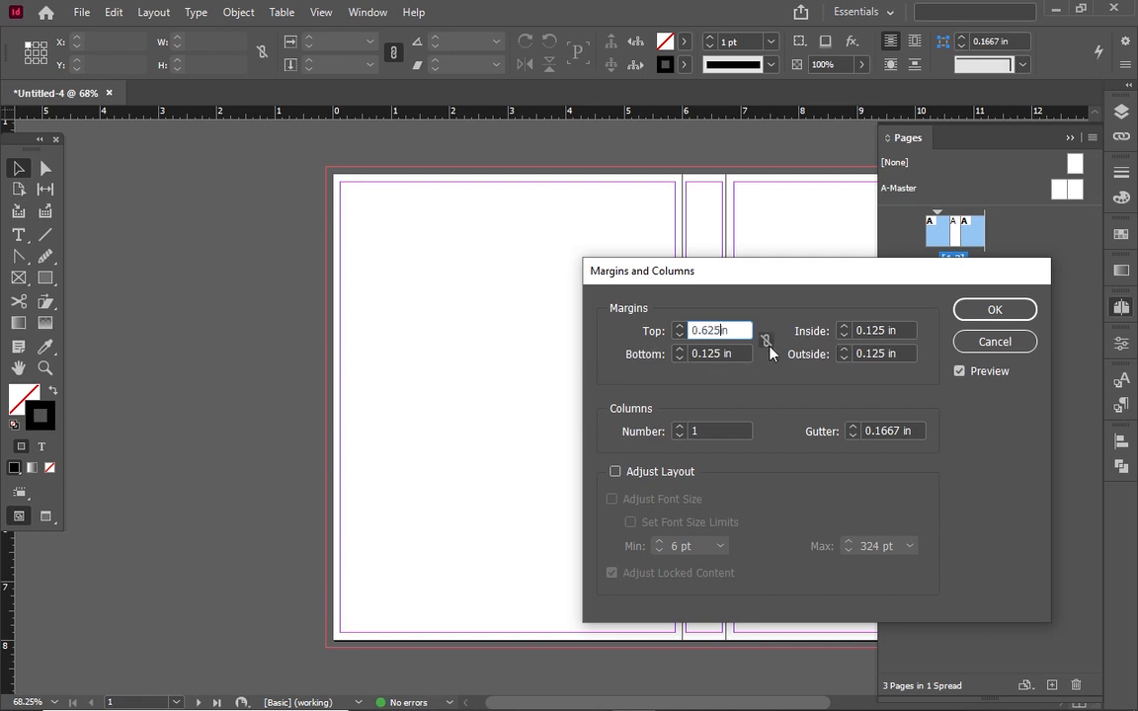
pyautogui.write('.625')
pyautogui.click(765, 341)
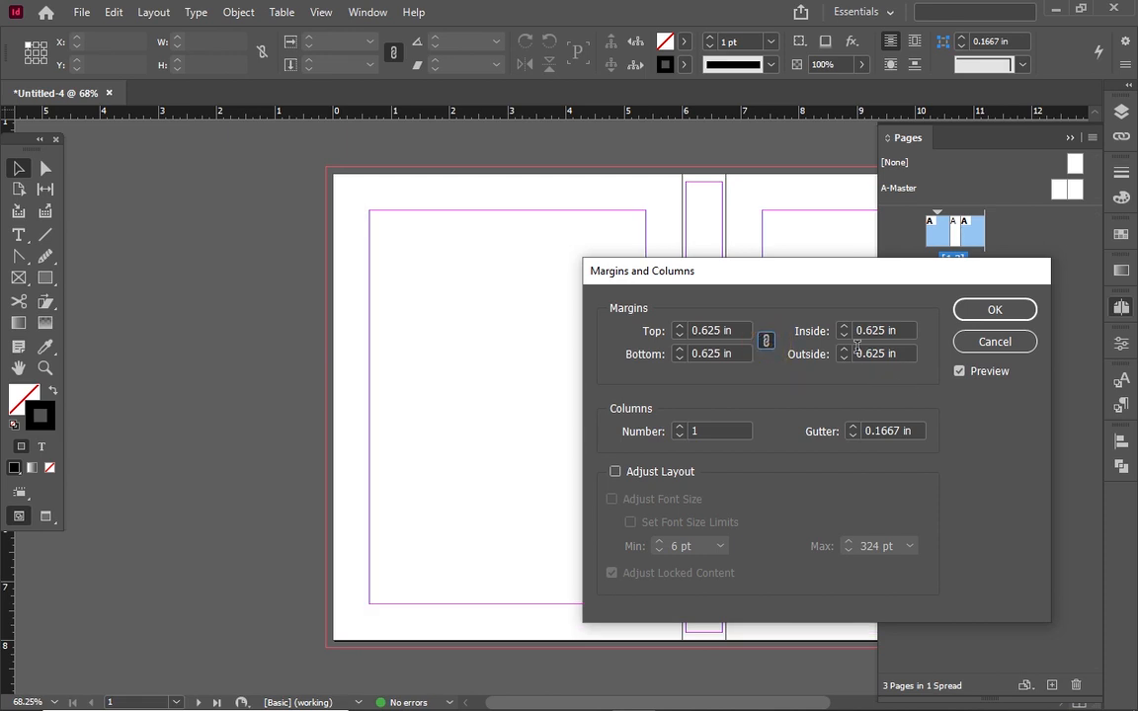
pyautogui.click(766, 340)
pyautogui.click(876, 330)
pyautogui.write('0.5')
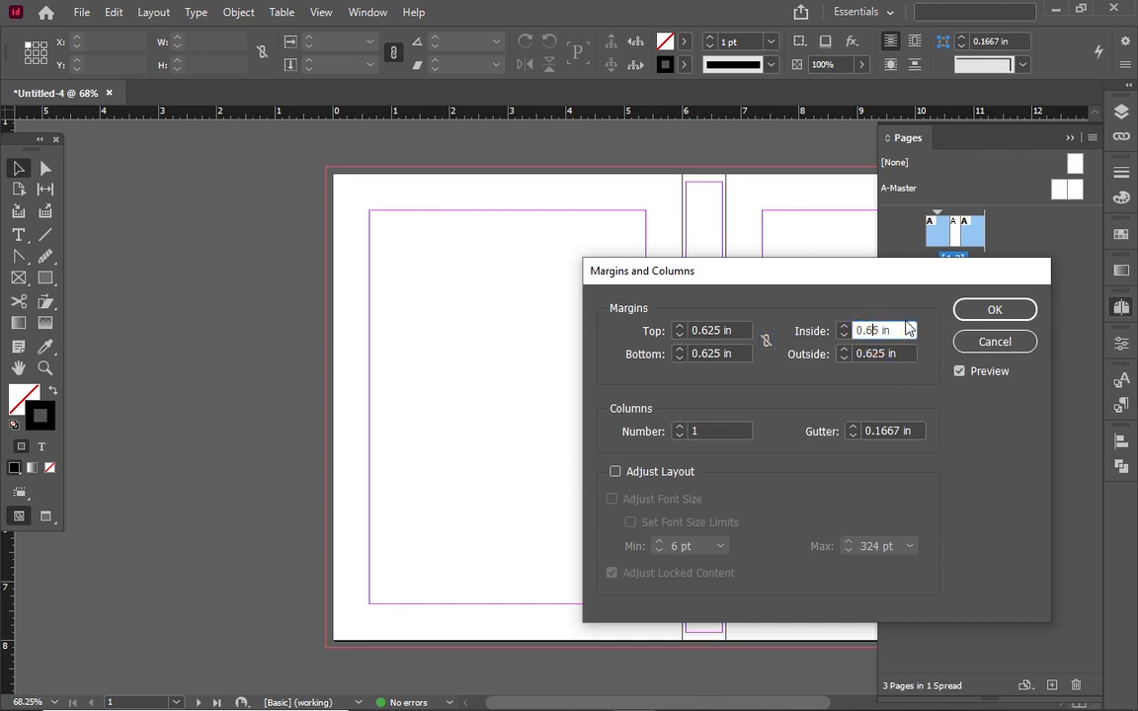
pyautogui.click(896, 327)
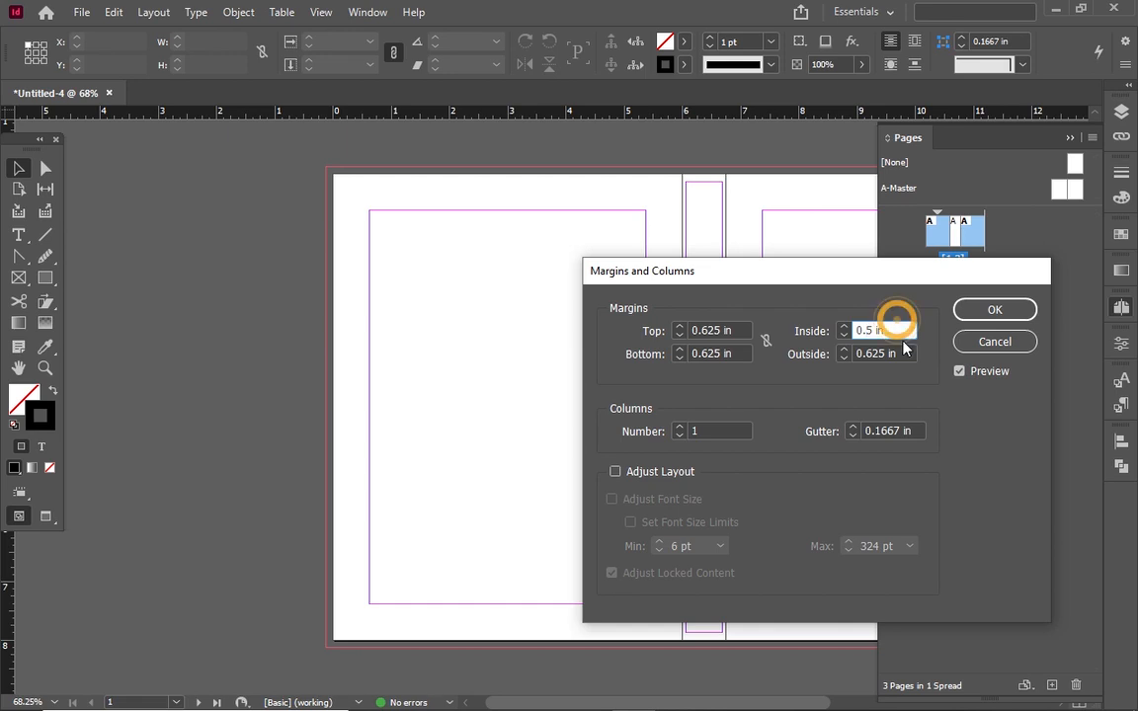
pyautogui.click(903, 330)
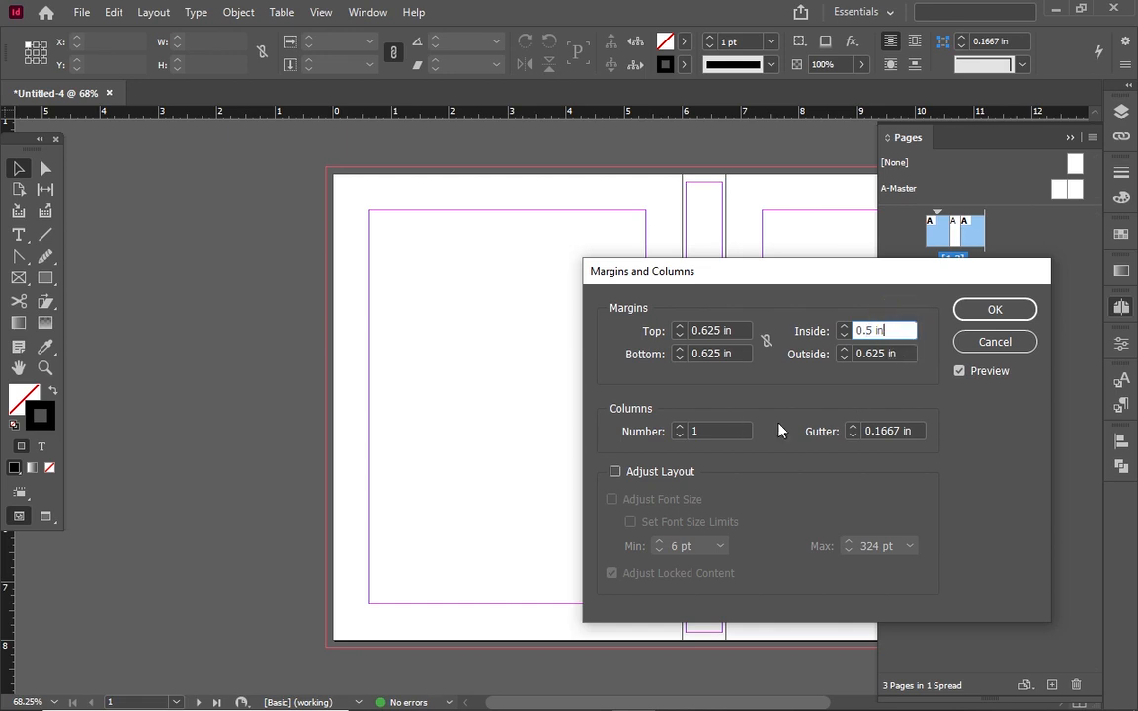
pyautogui.moveTo(882, 280); pyautogui.dragTo(522, 287)
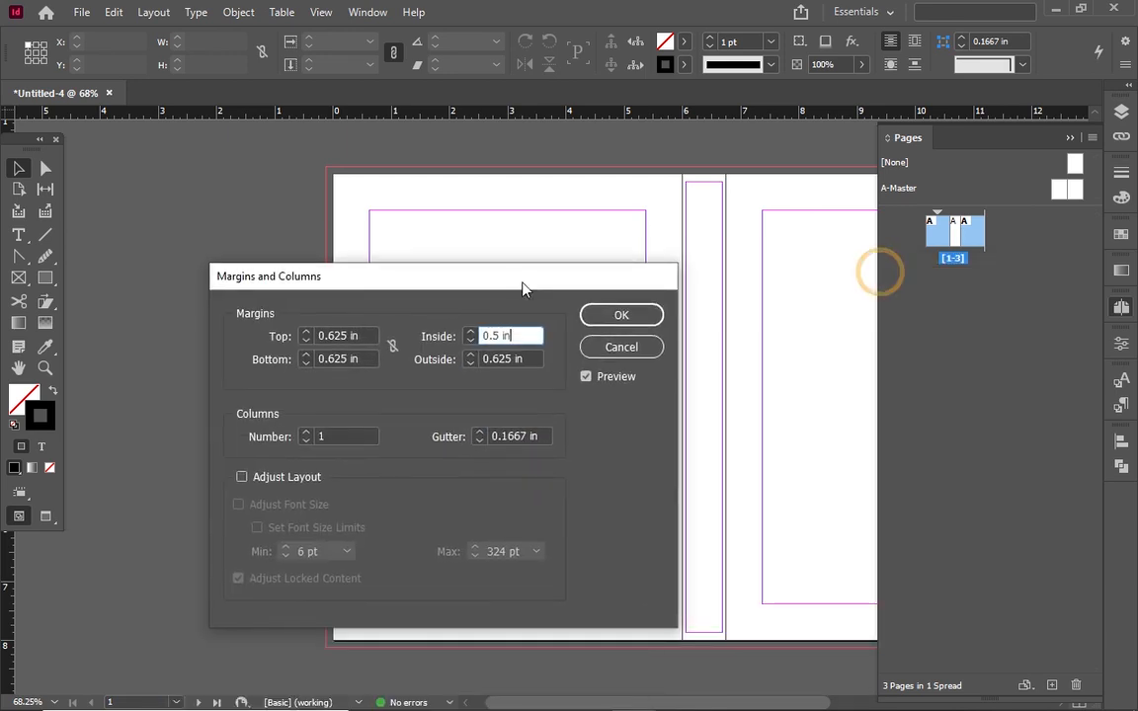
pyautogui.click(620, 320)
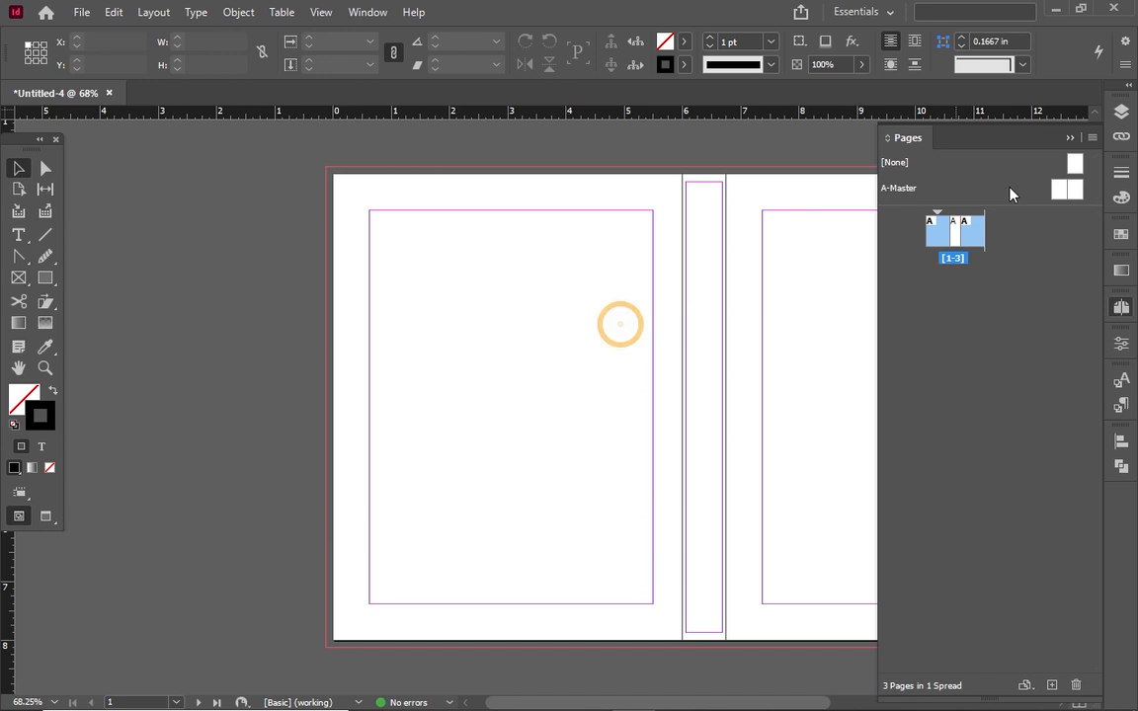
# Give the spine page 0.625 in top and bottom margins
pyautogui.click(953, 235)
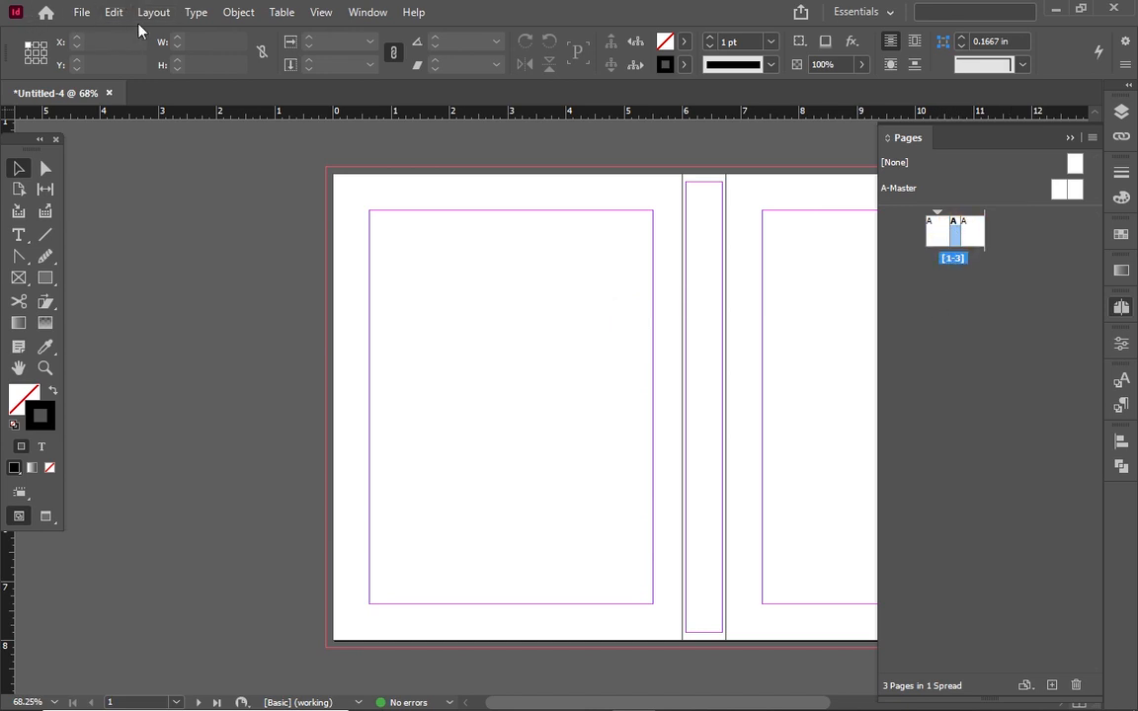
pyautogui.click(171, 20)
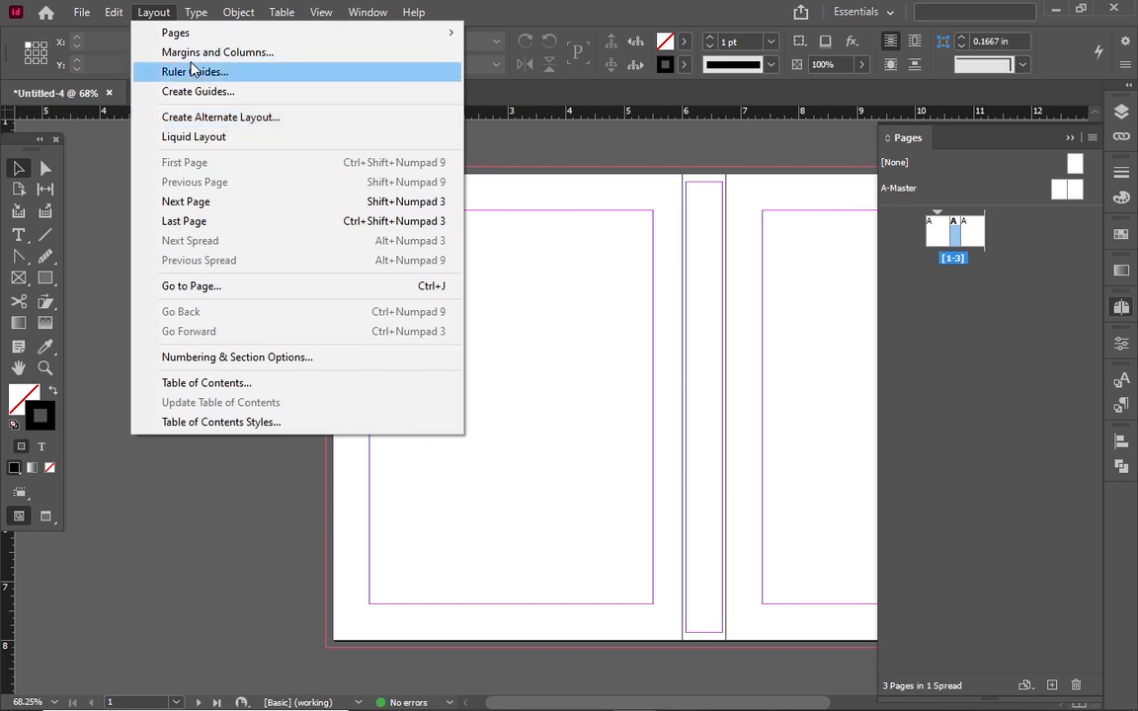
pyautogui.click(190, 54)
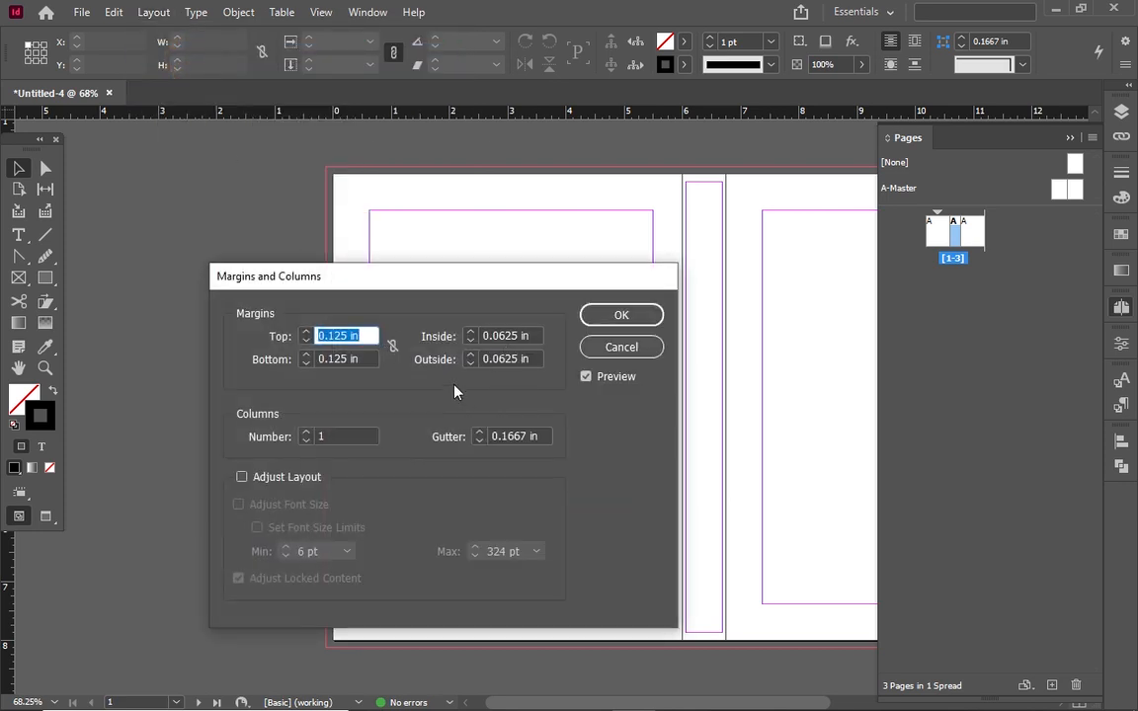
pyautogui.click(341, 336)
pyautogui.press('BackSpace')
pyautogui.press('BackSpace')
pyautogui.write('62')
pyautogui.click(336, 359)
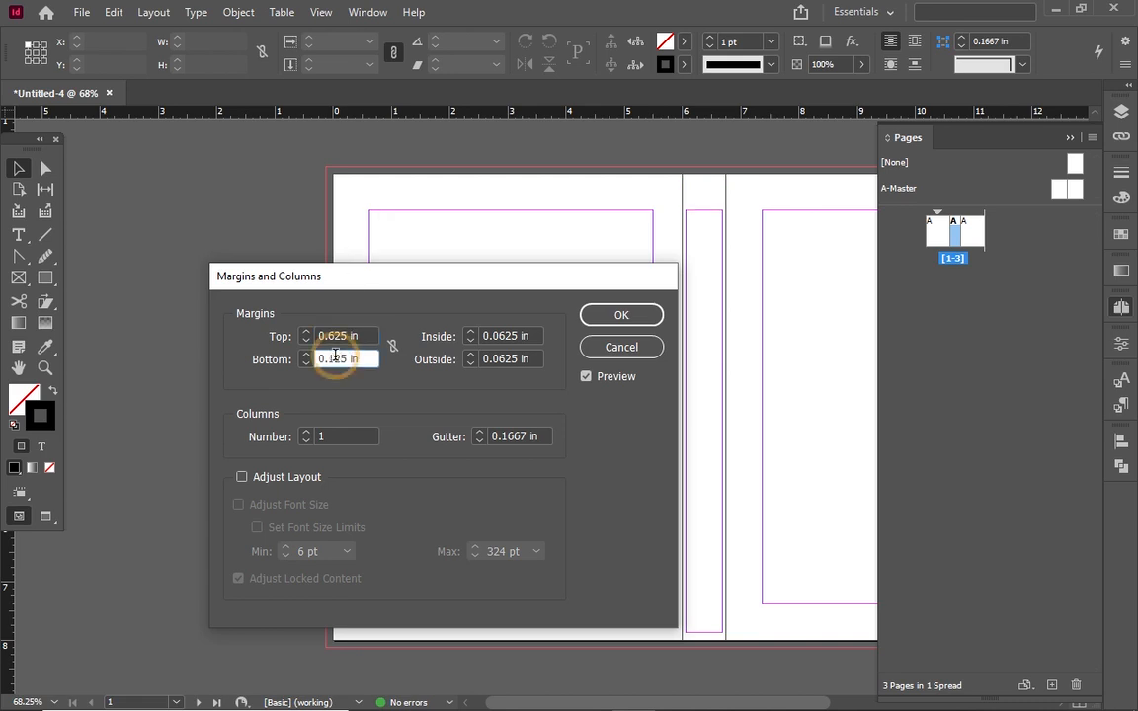
pyautogui.press('BackSpace')
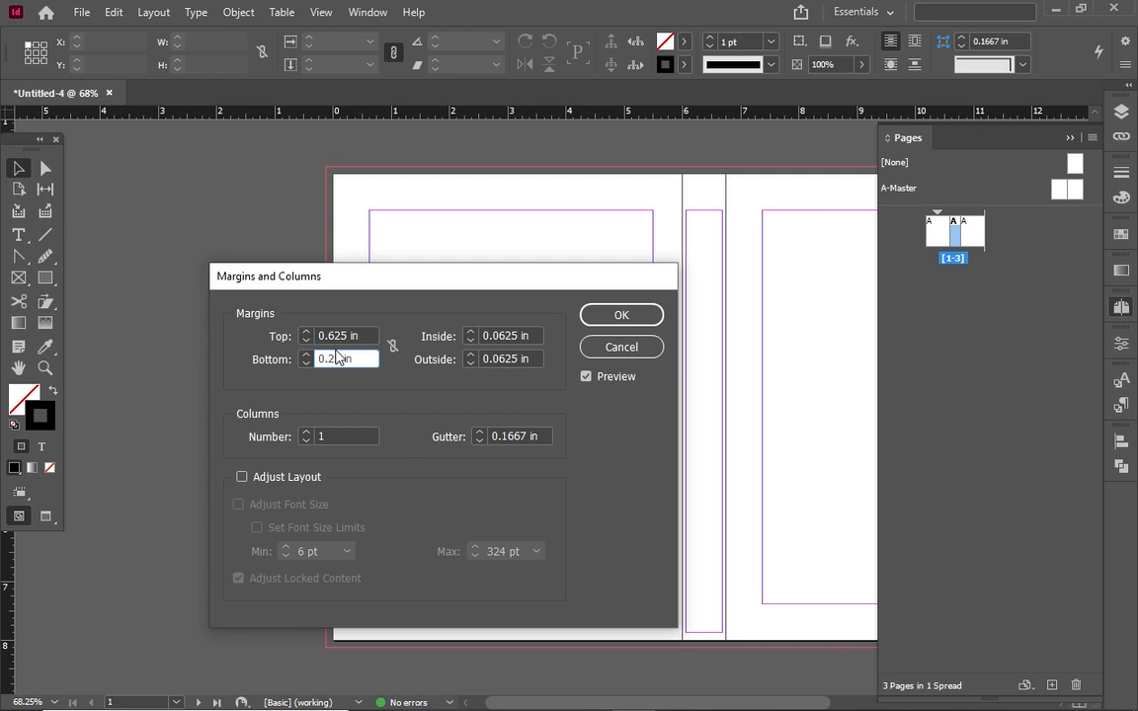
pyautogui.write('6')
pyautogui.click(348, 358)
pyautogui.click(350, 359)
pyautogui.click(639, 318)
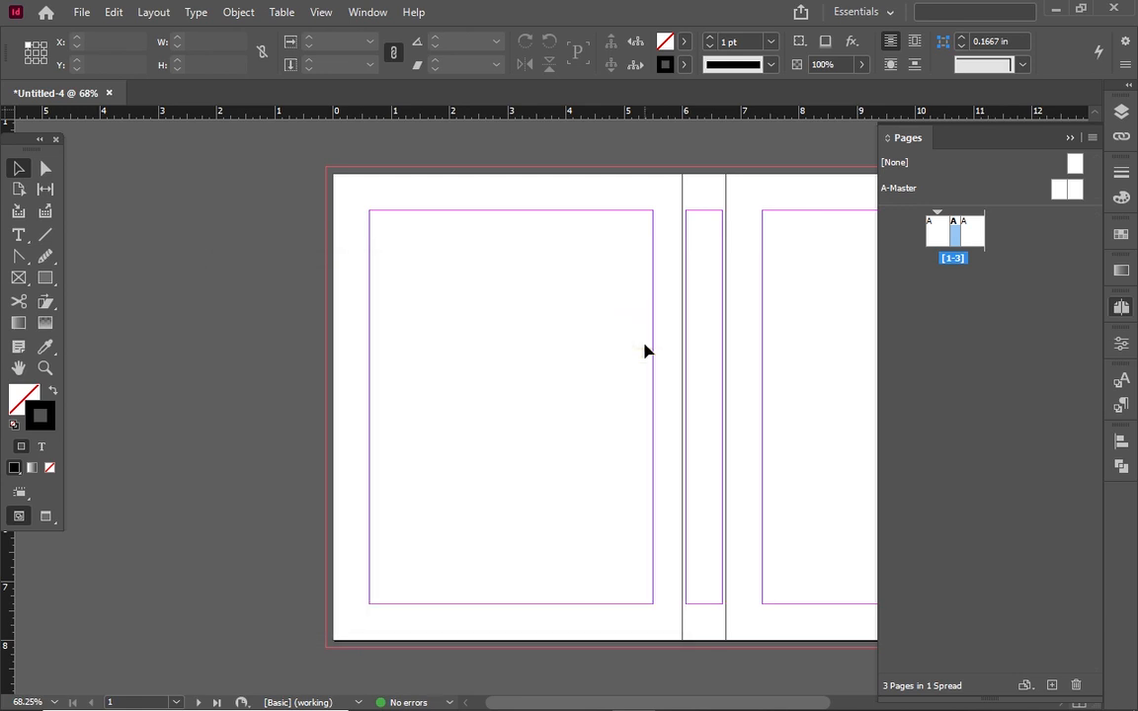
# Collapse the Pages panel, preview the spread without guides, then return to Normal view
pyautogui.click(1068, 138)
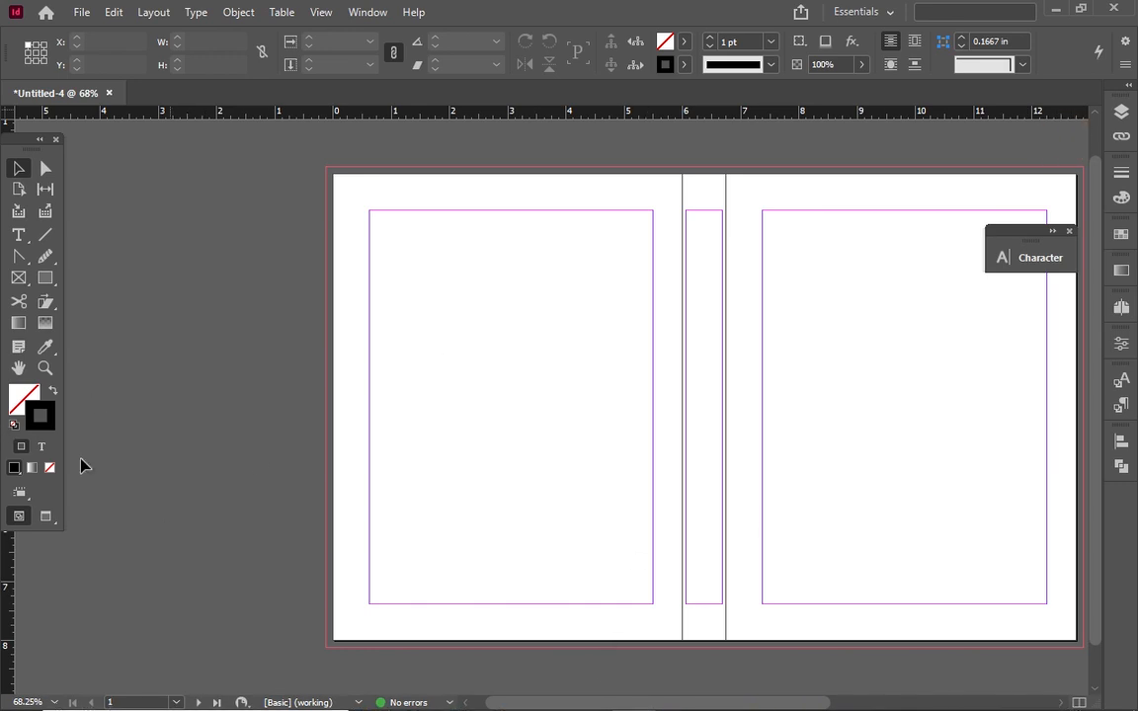
pyautogui.click(45, 516)
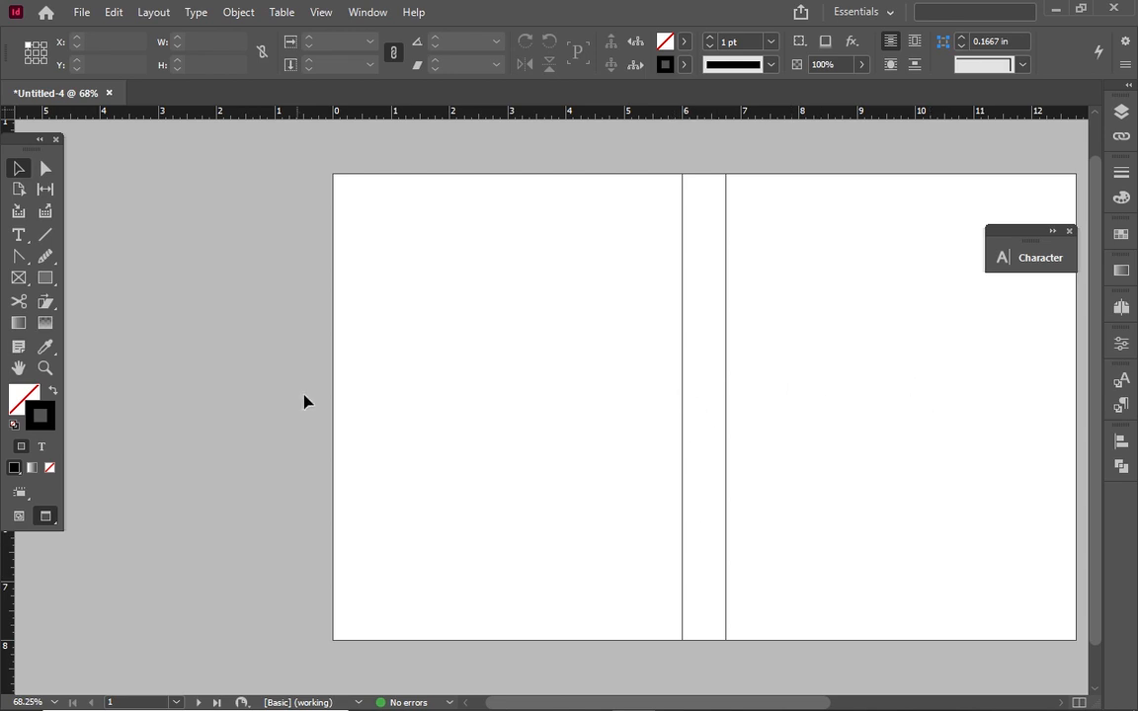
pyautogui.click(18, 516)
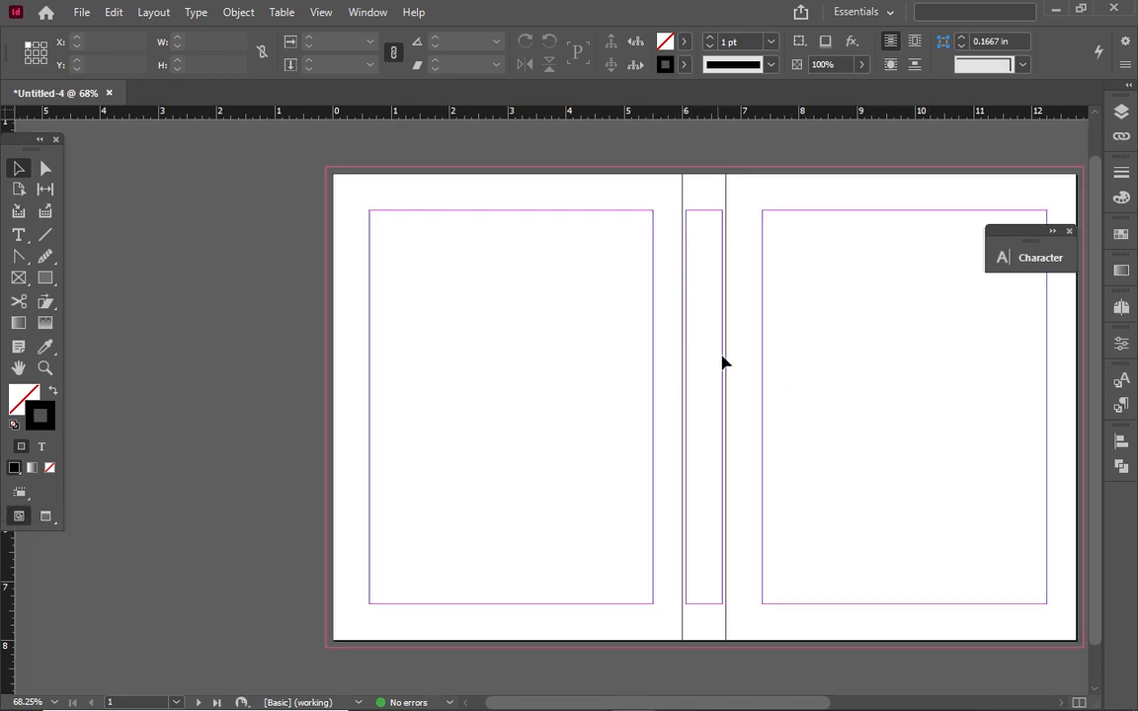
# Rename Layer 1 to BACKGROUND
pyautogui.click(1121, 113)
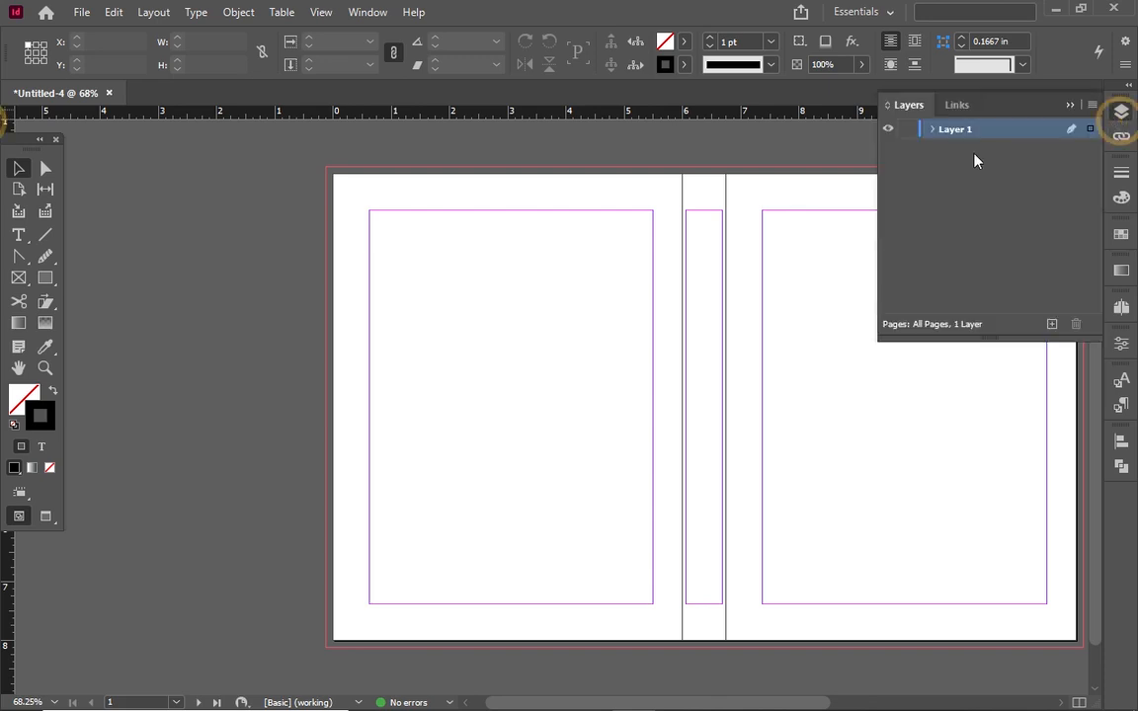
pyautogui.doubleClick(956, 133)
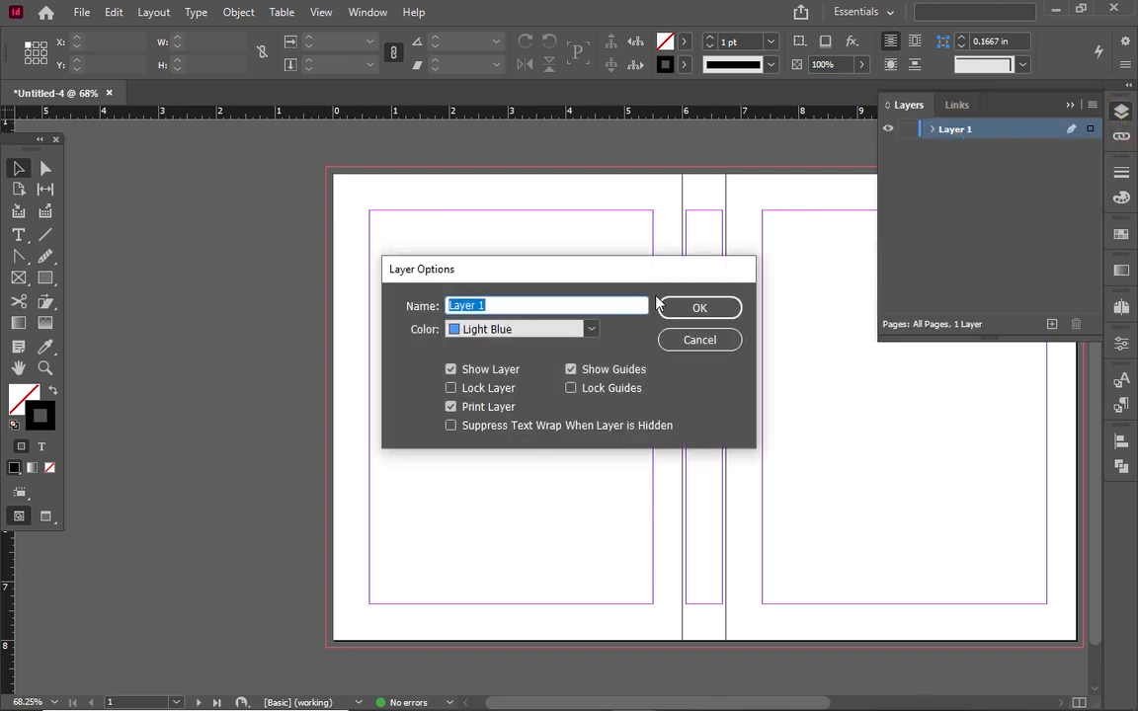
pyautogui.write('BACKGROUND')
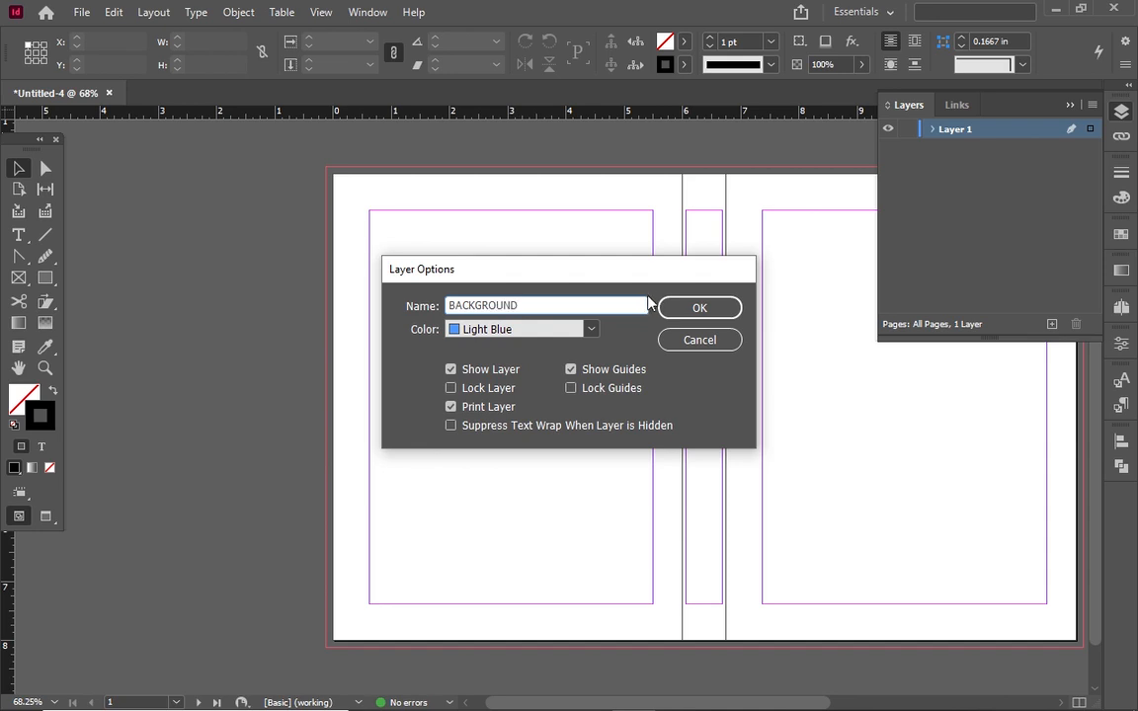
pyautogui.click(703, 306)
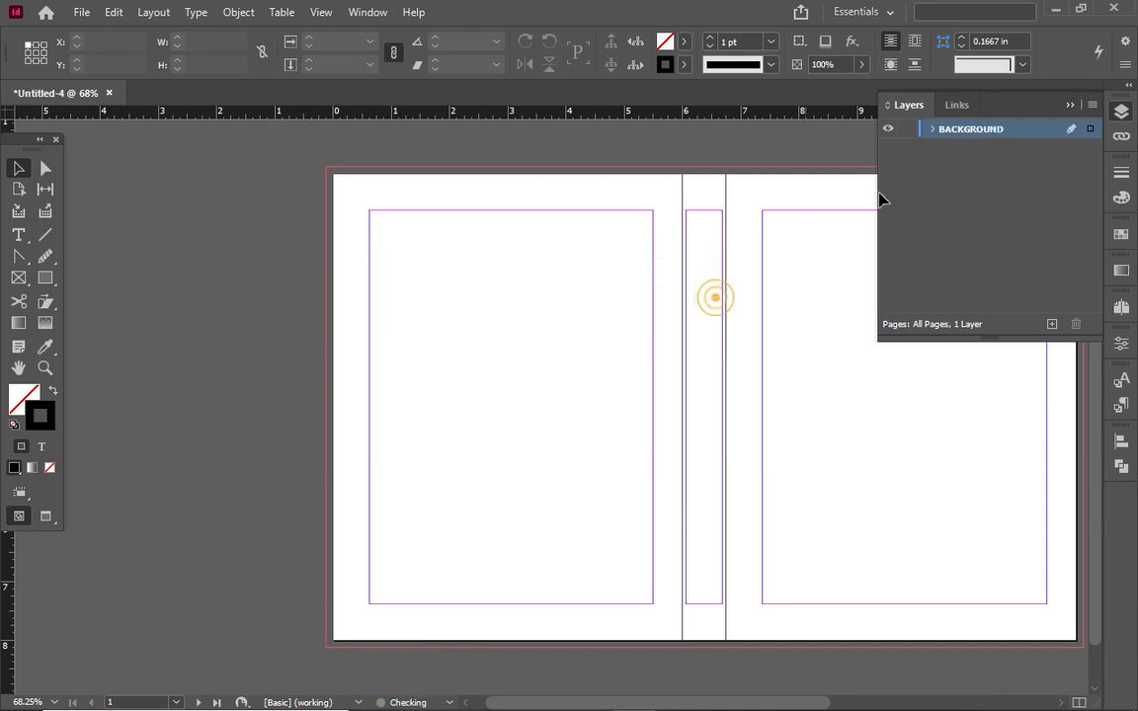
# Add a new layer above BACKGROUND and name it TEXTS
pyautogui.click(1046, 325)
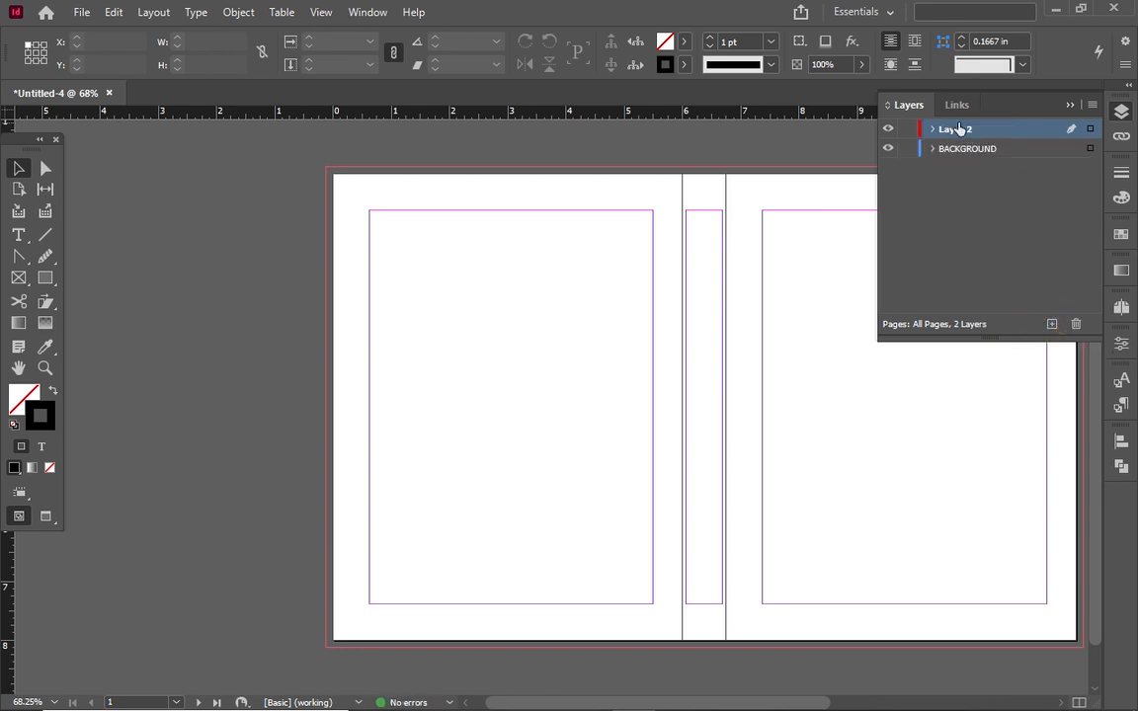
pyautogui.doubleClick(958, 128)
pyautogui.write('TEXTS')
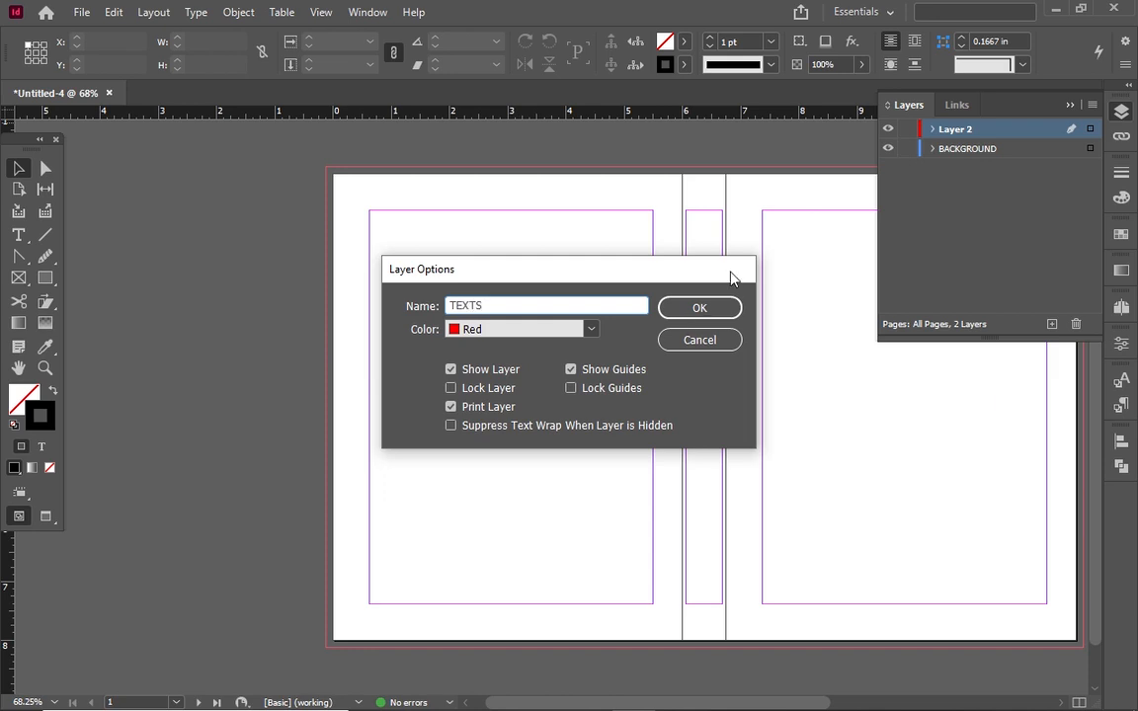
pyautogui.click(720, 309)
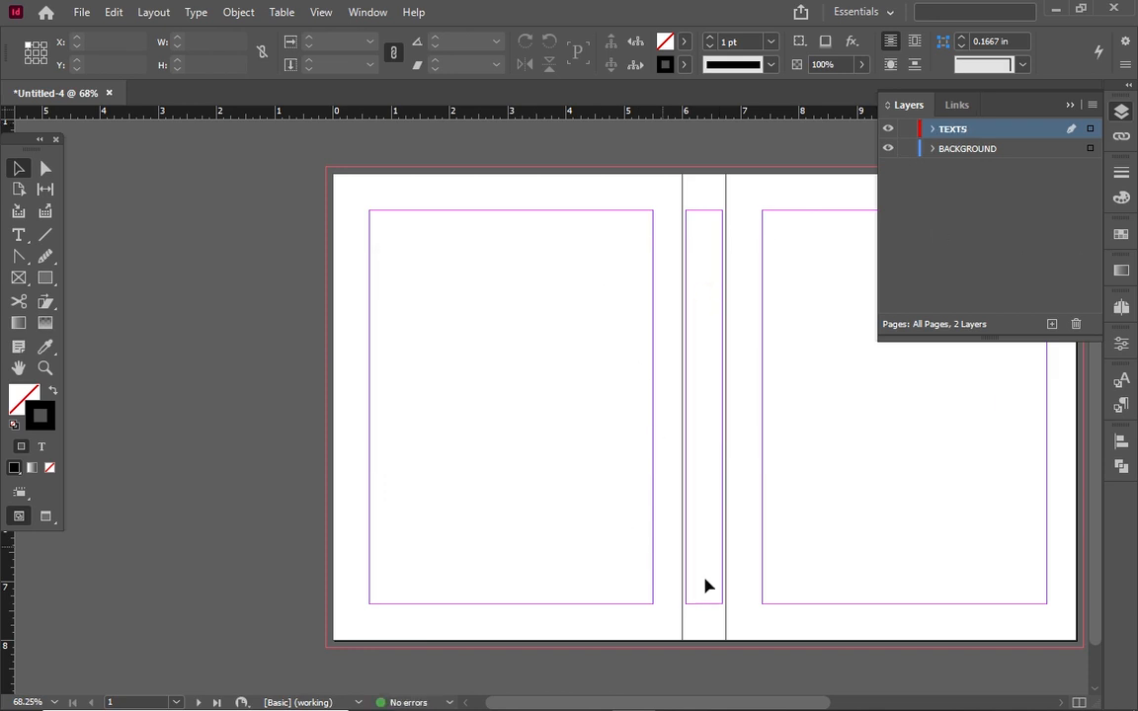
# Lock the TEXTS layer and view BACKGROUND's layer options without changing them
pyautogui.moveTo(712, 707); pyautogui.dragTo(742, 704)
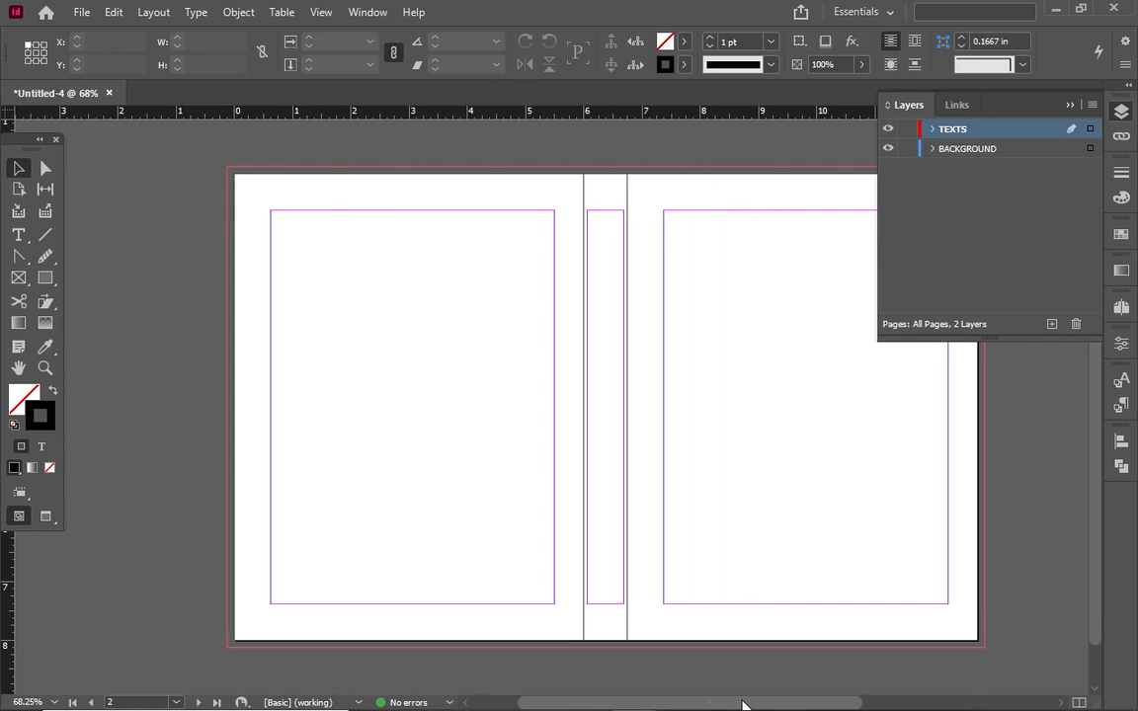
pyautogui.click(906, 128)
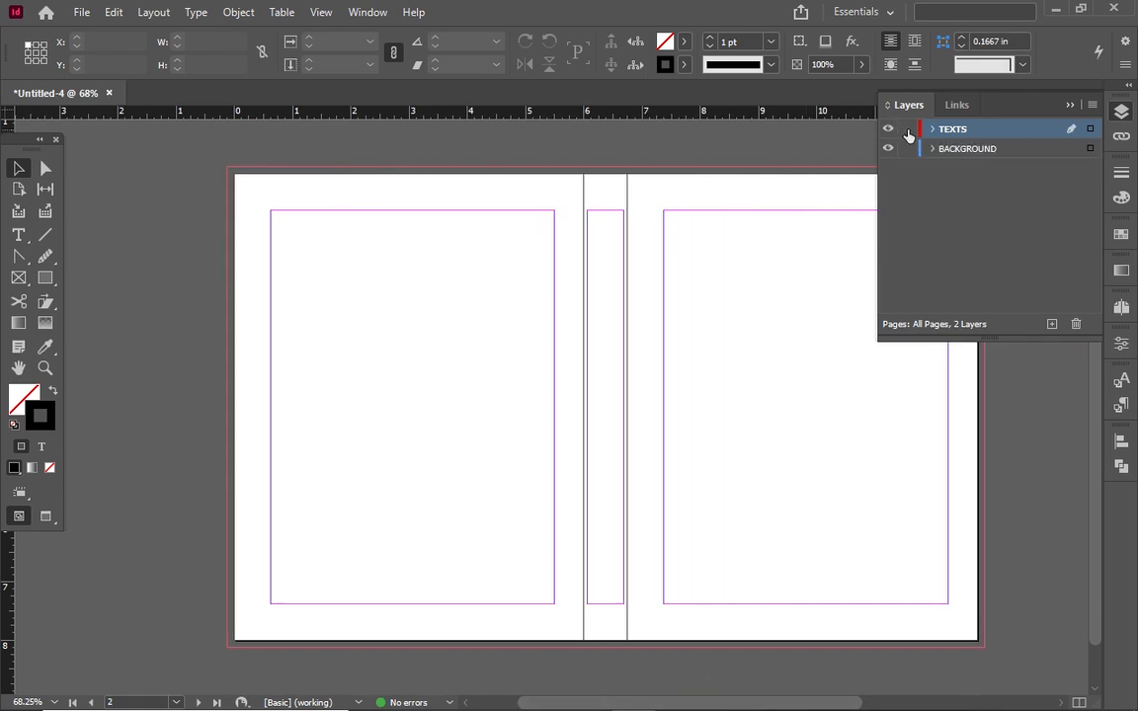
pyautogui.doubleClick(964, 151)
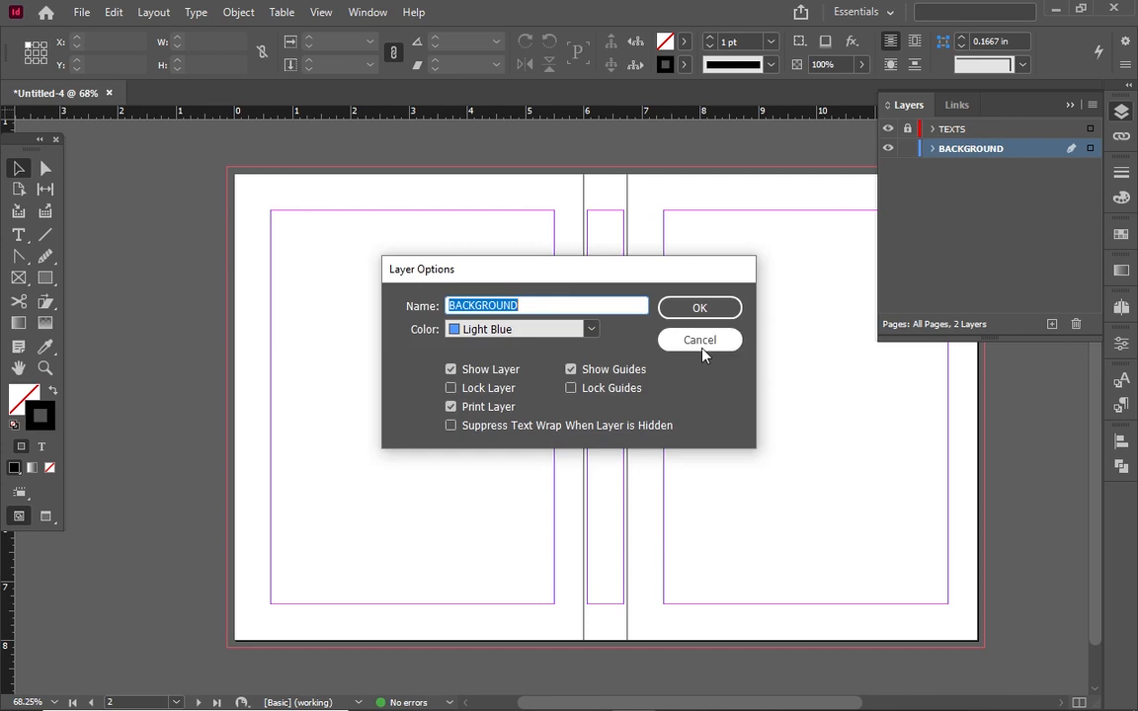
pyautogui.click(701, 344)
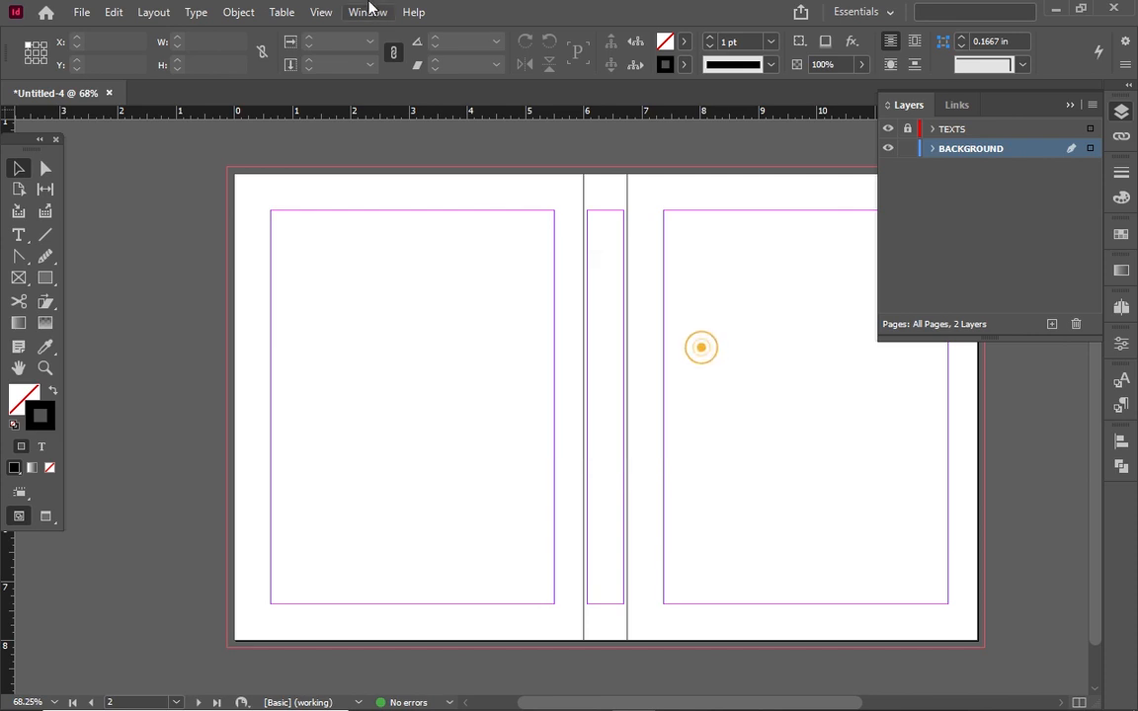
# Place the turbaned portrait photo across the spread from its top-left corner
pyautogui.click(79, 12)
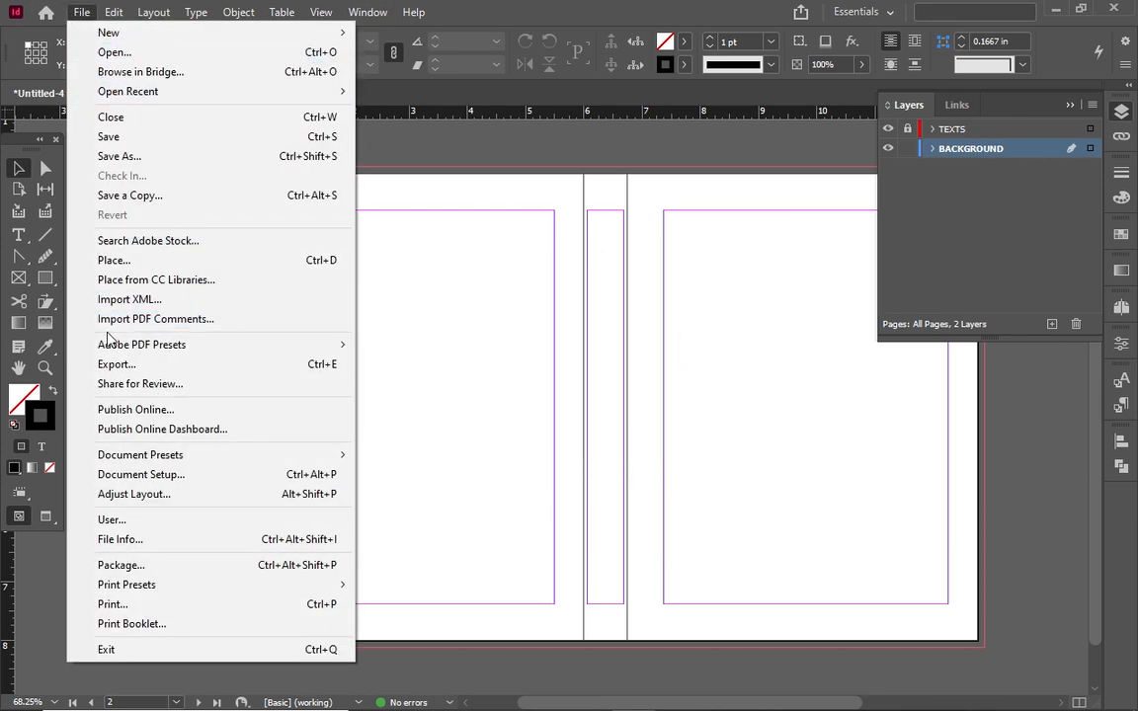
pyautogui.click(116, 260)
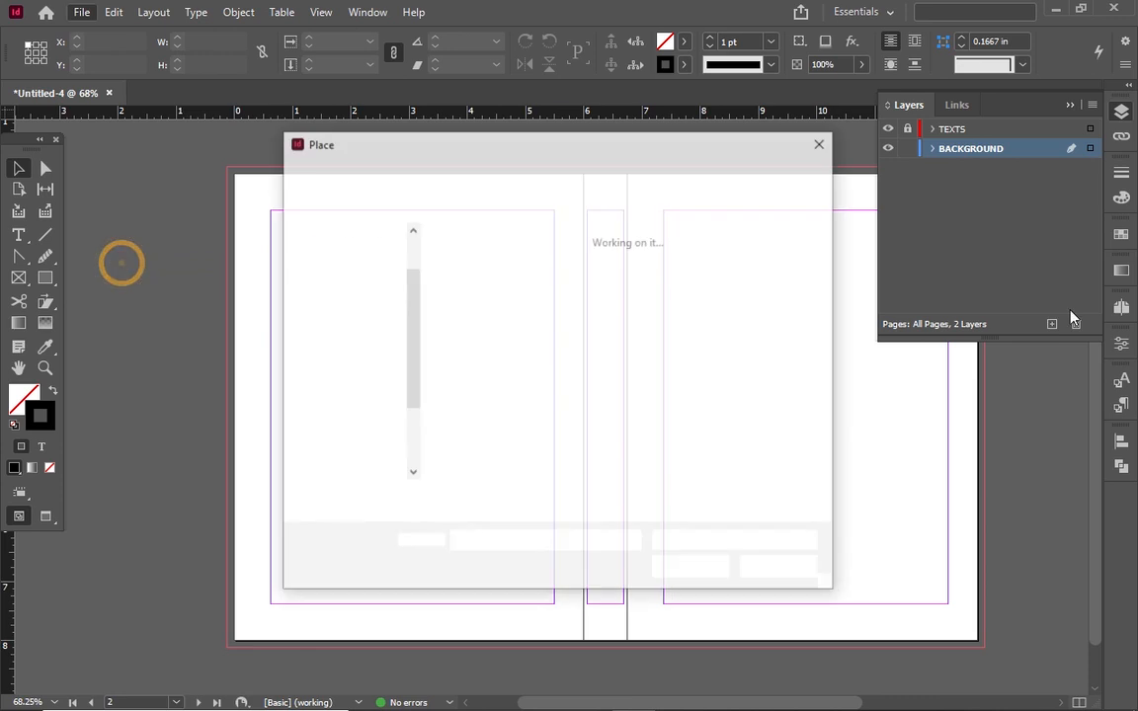
pyautogui.click(682, 381)
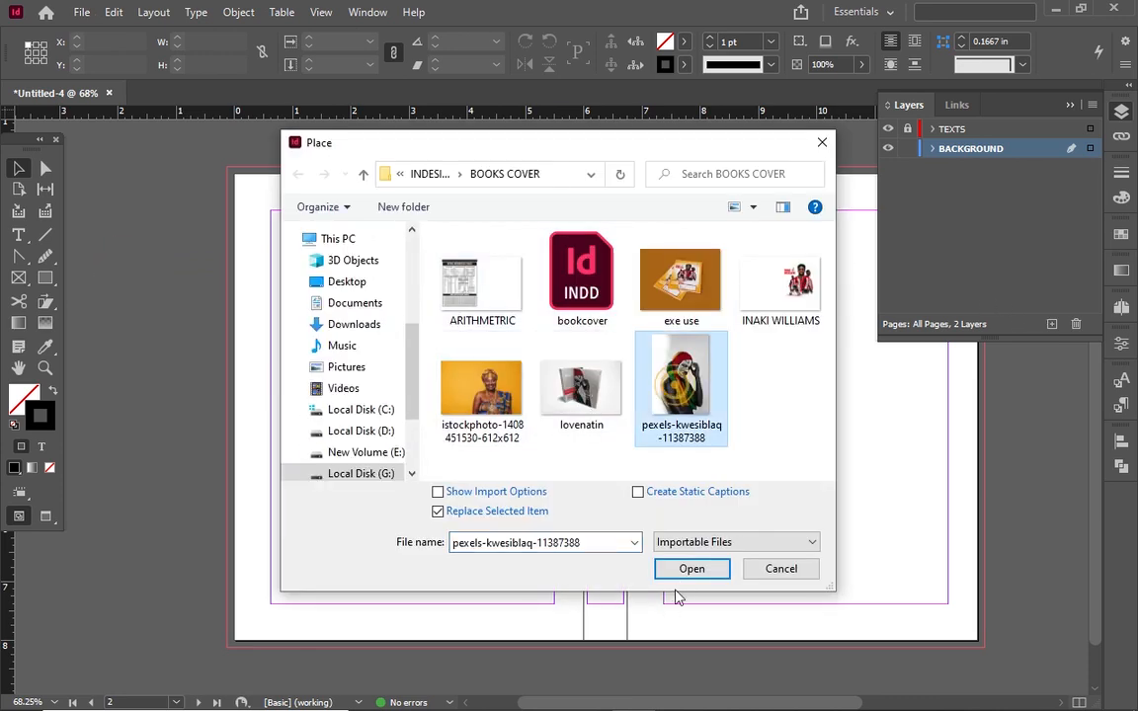
pyautogui.click(691, 569)
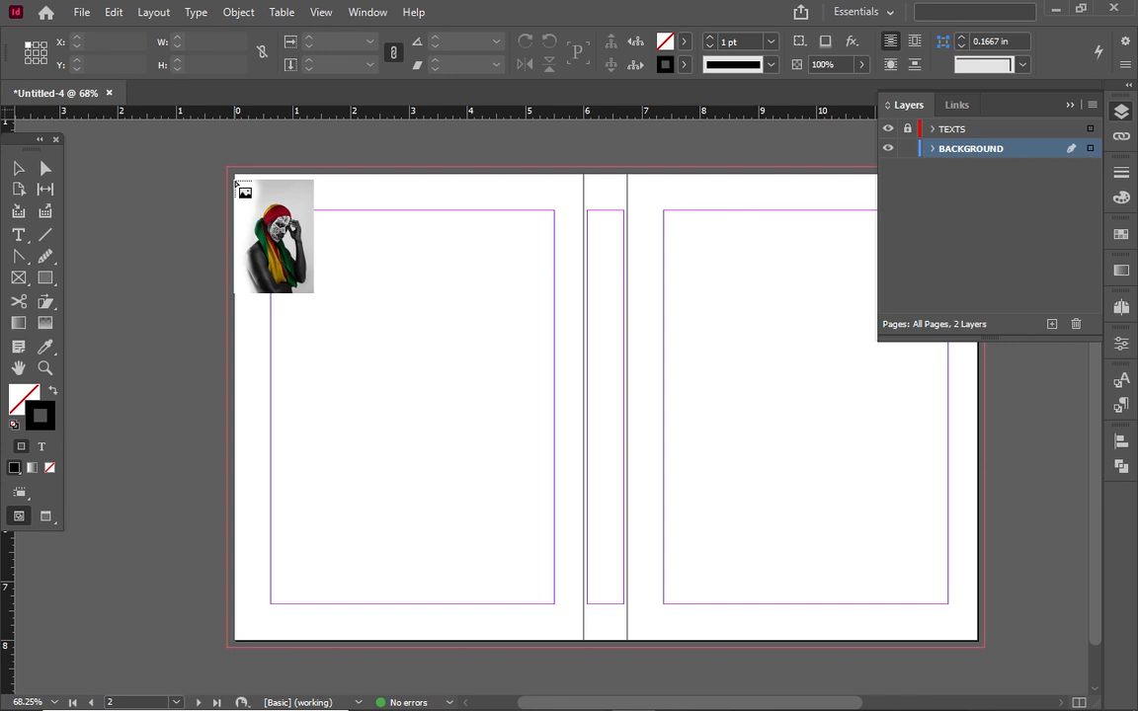
pyautogui.moveTo(236, 174); pyautogui.dragTo(986, 568)
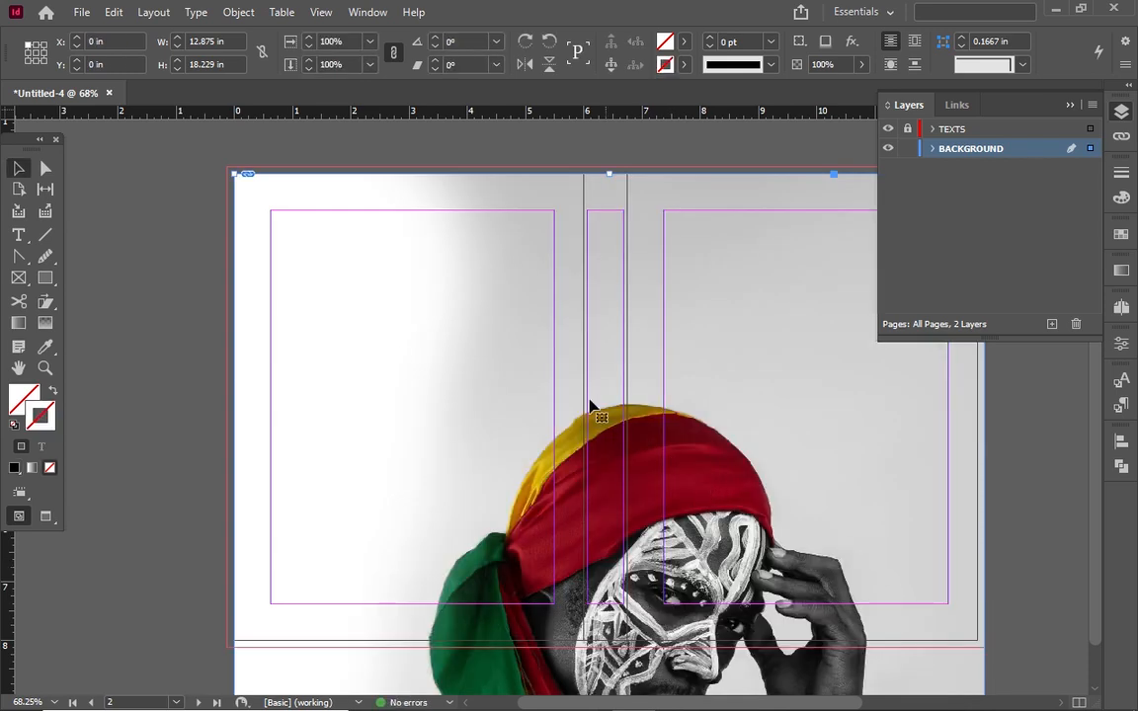
# Shift the photo up inside its frame so the face sits near the spine
pyautogui.click(708, 383)
pyautogui.moveTo(653, 472); pyautogui.dragTo(660, 312)
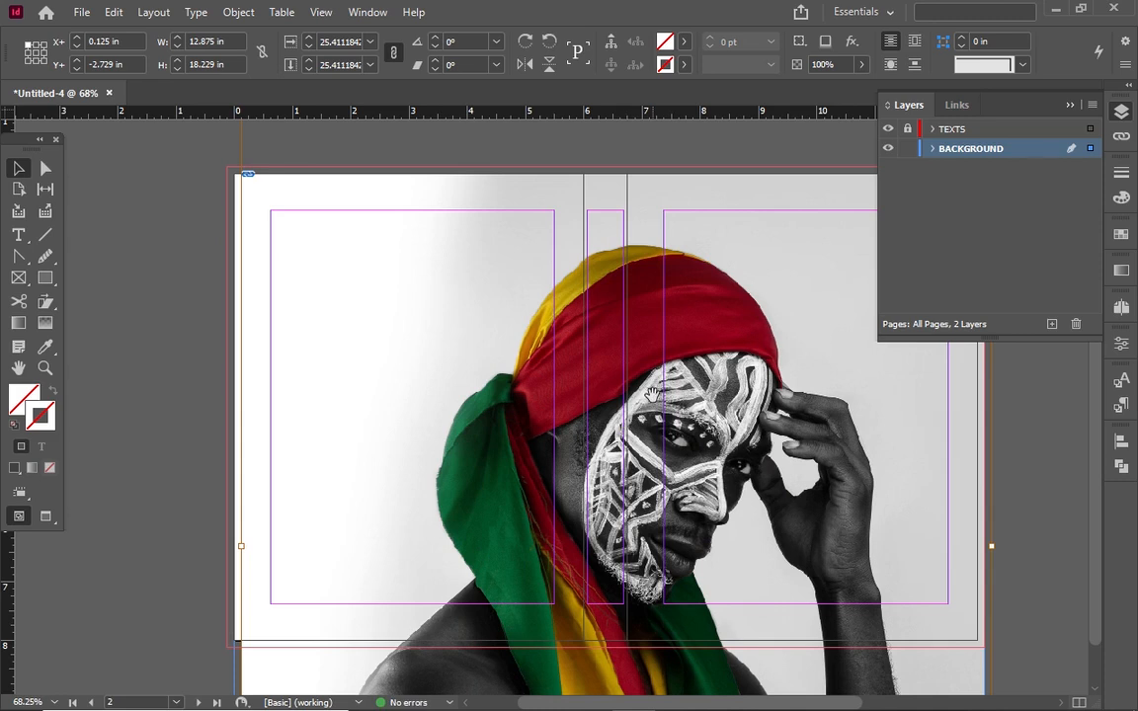
pyautogui.moveTo(633, 406); pyautogui.dragTo(651, 325)
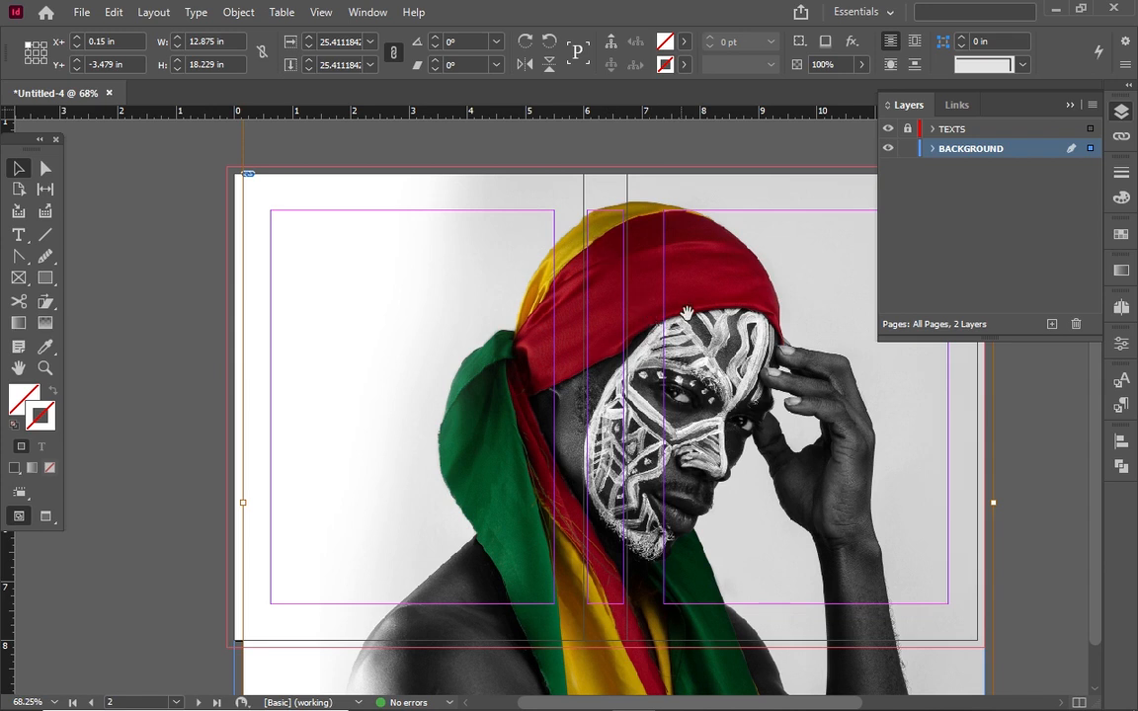
pyautogui.click(153, 245)
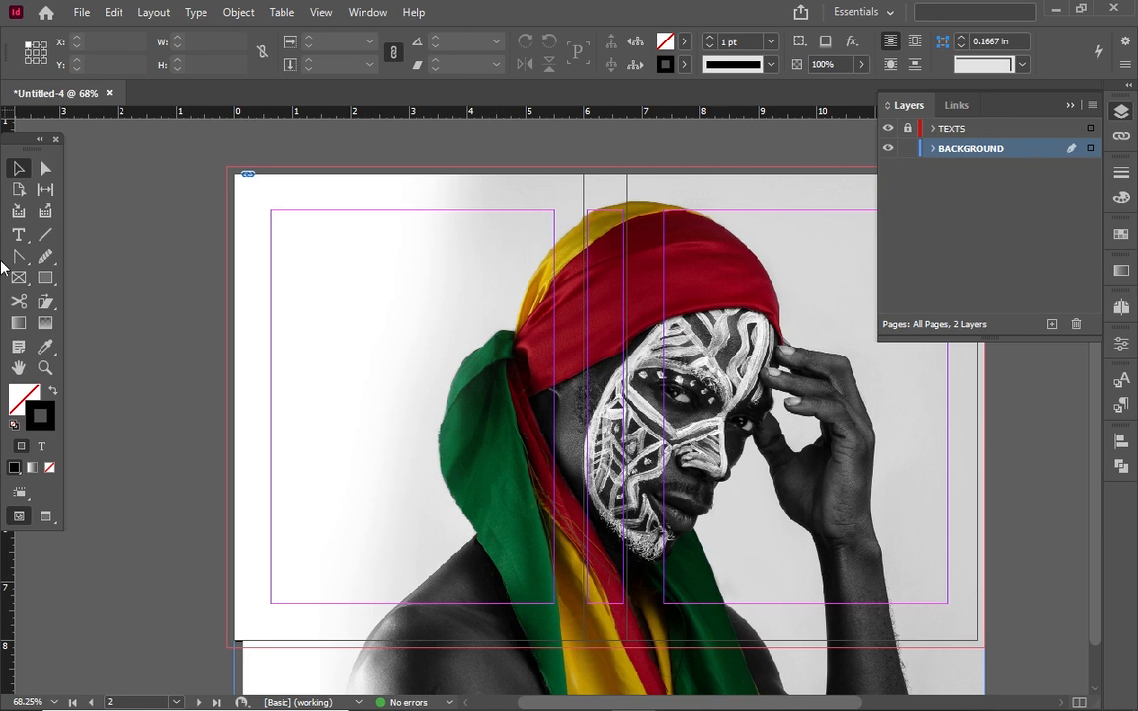
# Draw a rectangle covering the whole spread and give it a black fill with no stroke
pyautogui.click(45, 279)
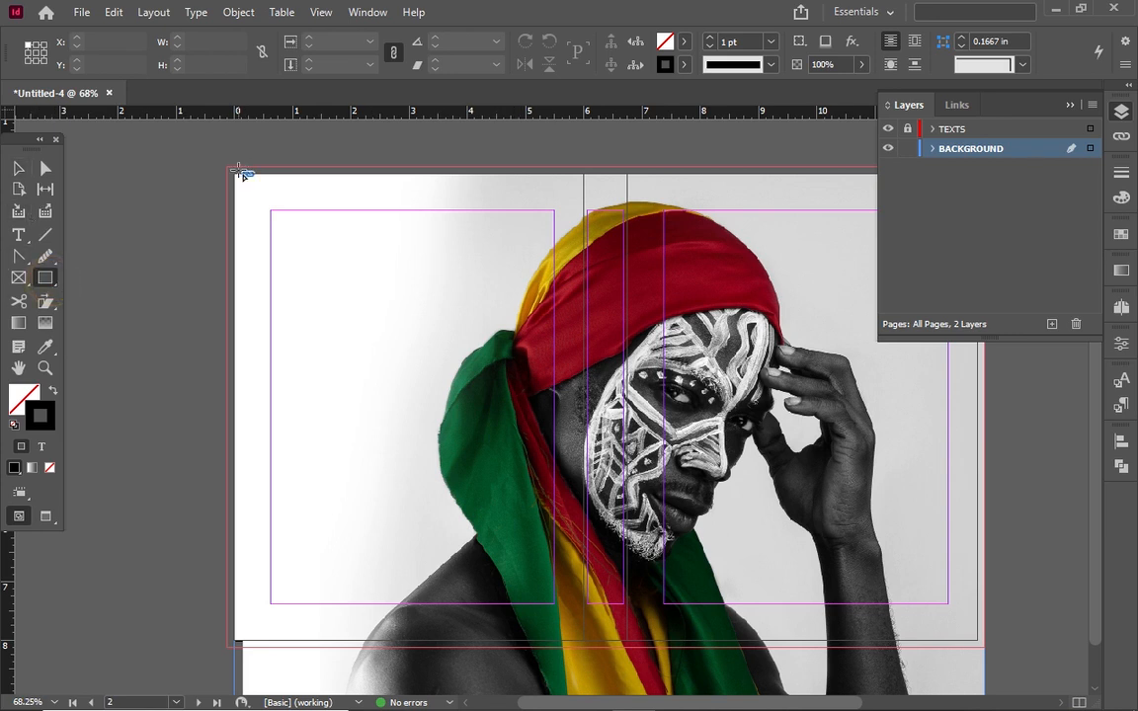
pyautogui.moveTo(233, 174); pyautogui.dragTo(985, 644)
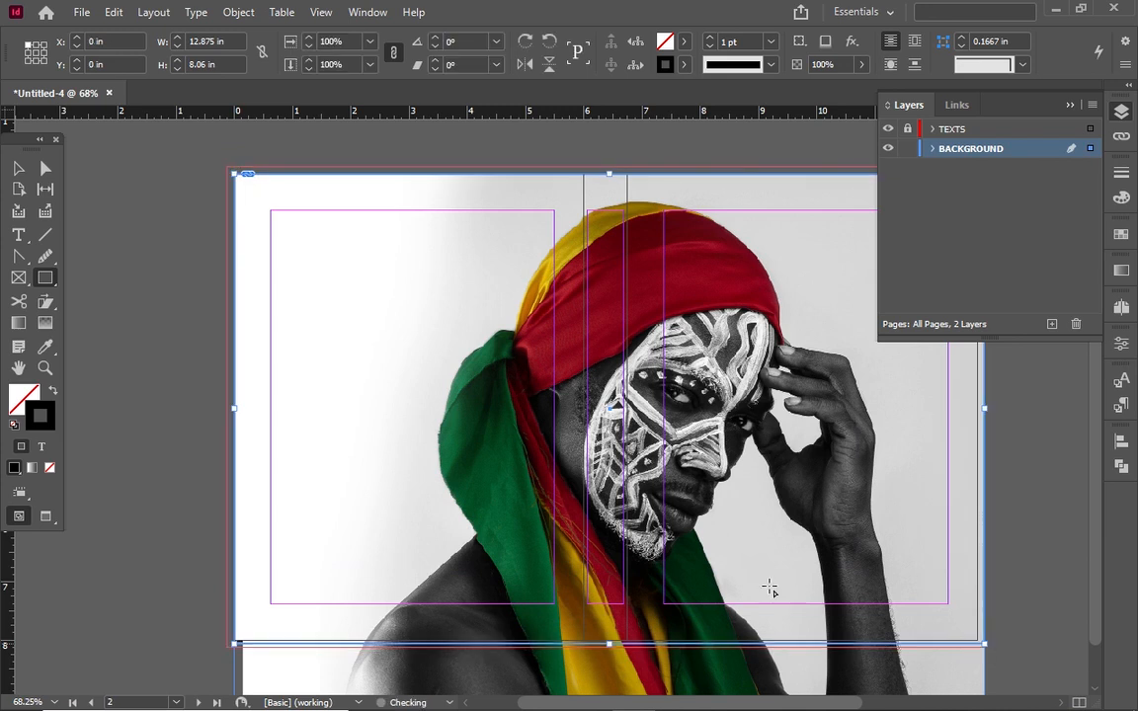
pyautogui.click(18, 168)
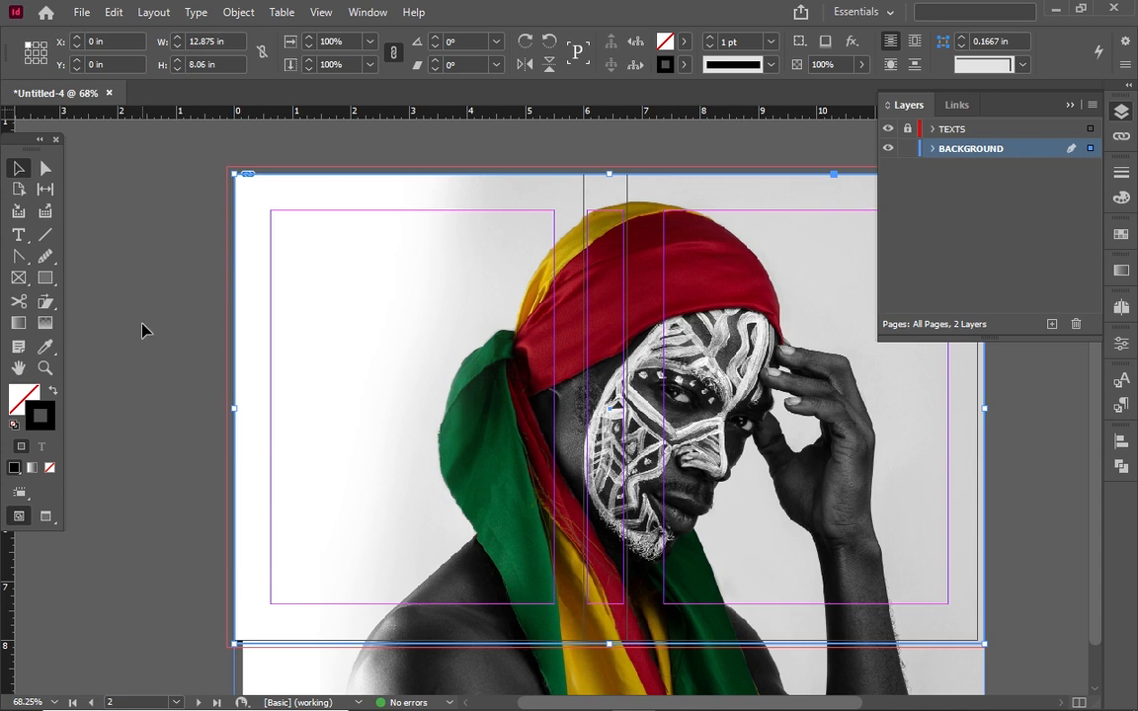
pyautogui.hotkey('shift', 'x')
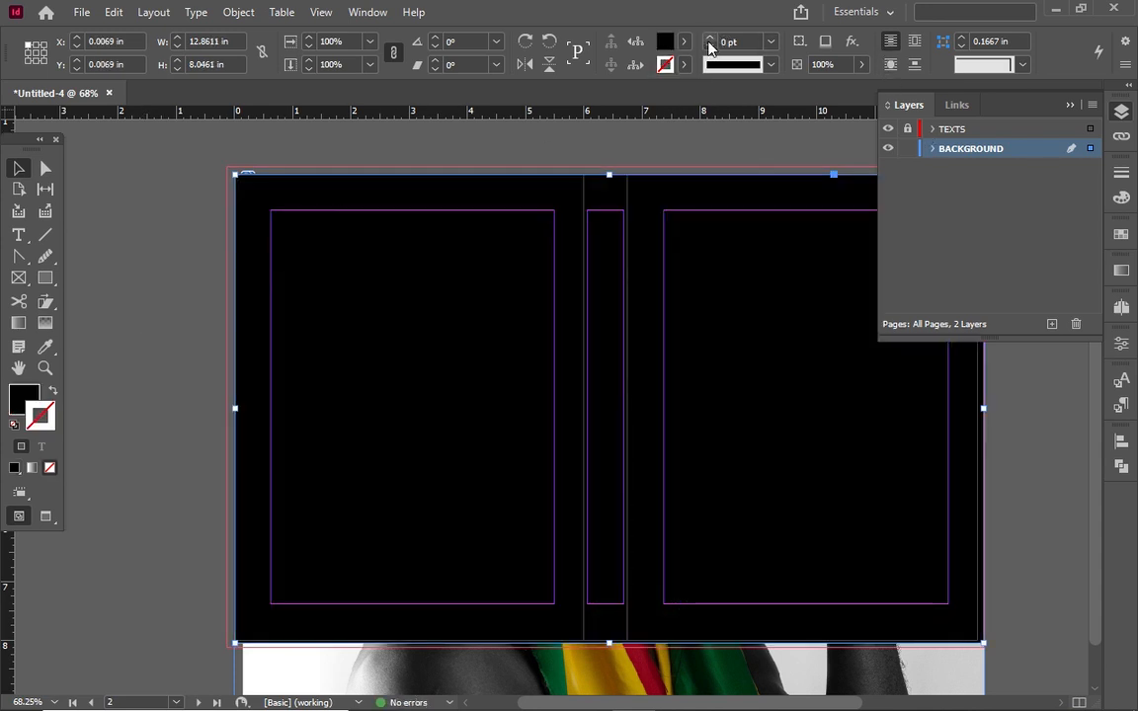
# Set the rectangle's transparency to Multiply blend mode at 20% opacity
pyautogui.click(851, 41)
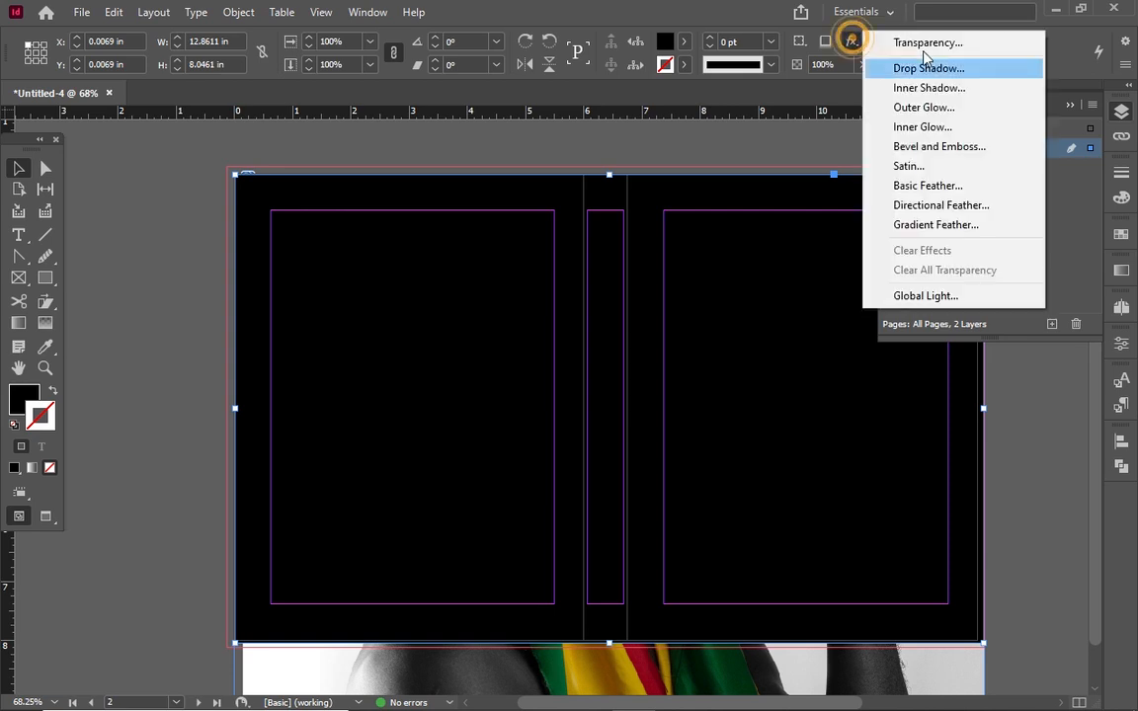
pyautogui.click(947, 42)
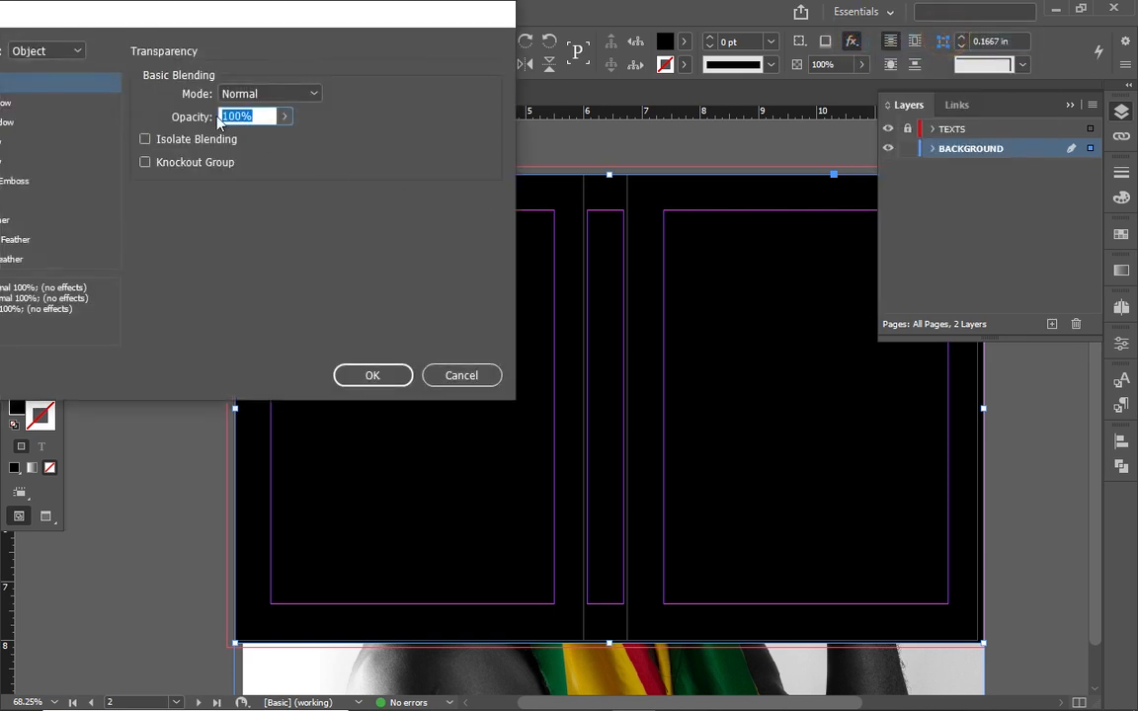
pyautogui.click(280, 93)
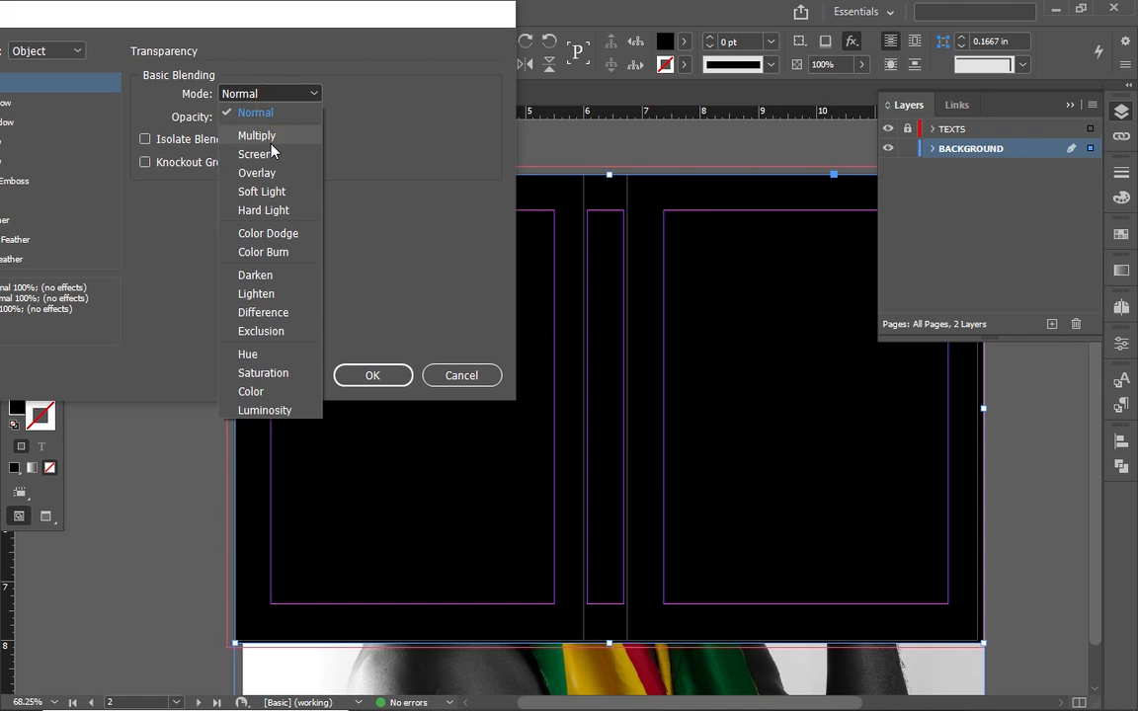
pyautogui.click(268, 139)
pyautogui.doubleClick(274, 117)
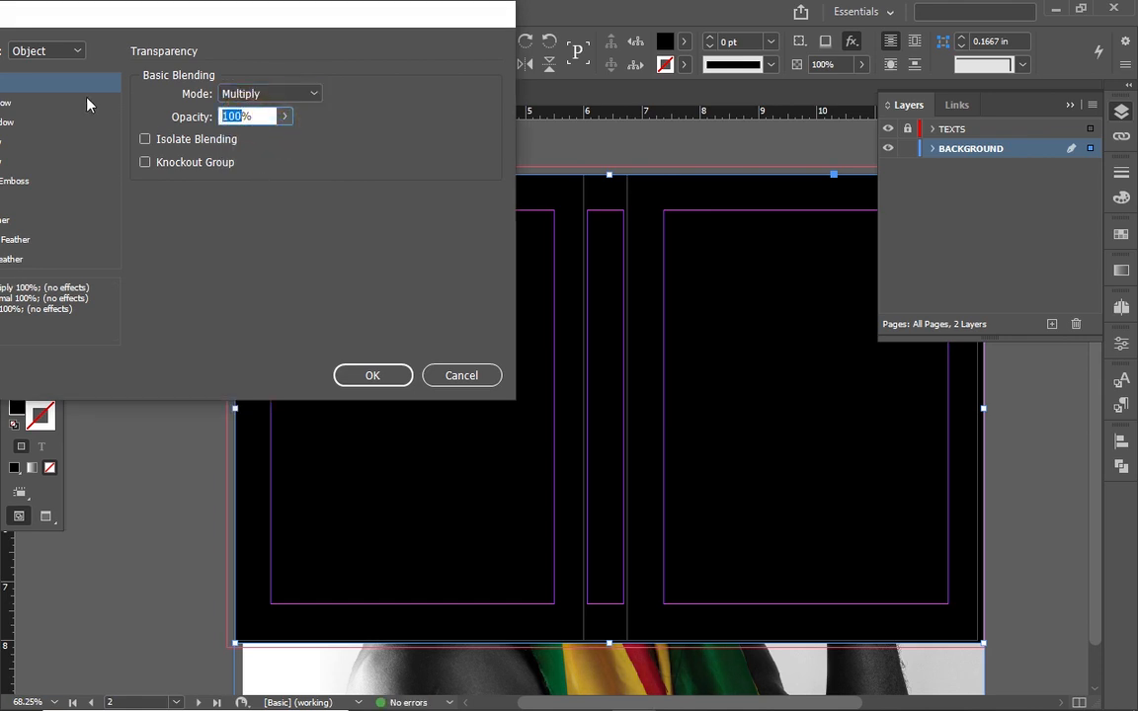
pyautogui.write('20')
pyautogui.press('BackSpace')
pyautogui.press('BackSpace')
pyautogui.write('0')
pyautogui.click(358, 386)
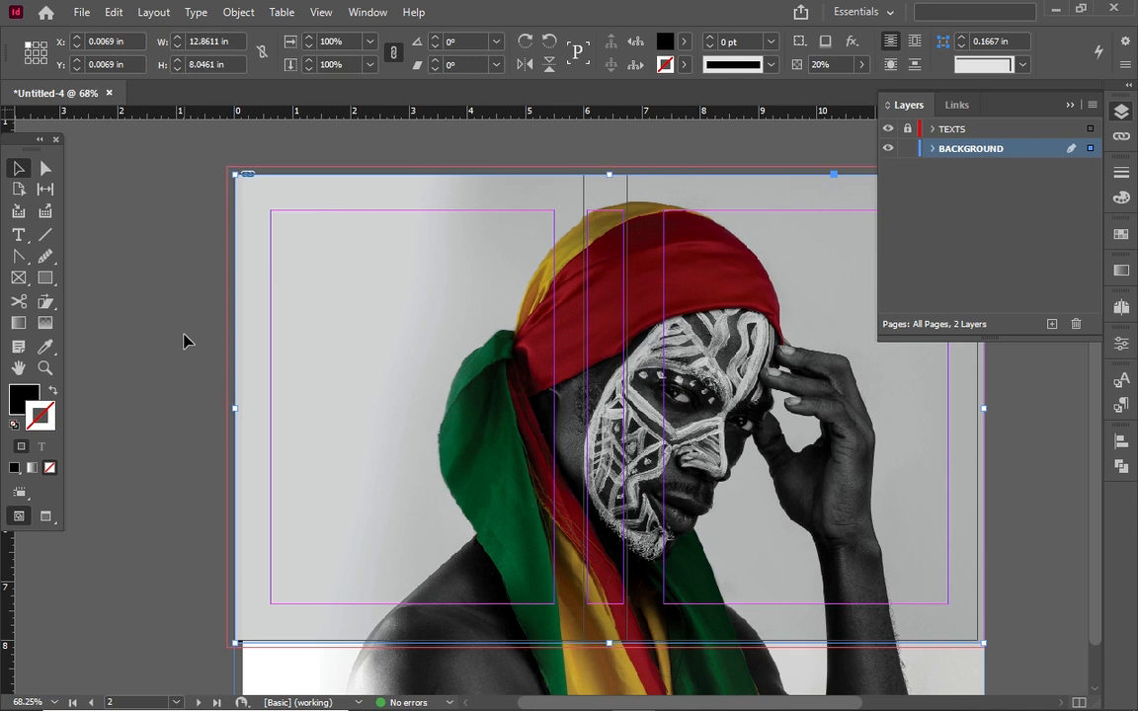
# Unlock the TEXTS layer and make it the active layer
pyautogui.click(183, 335)
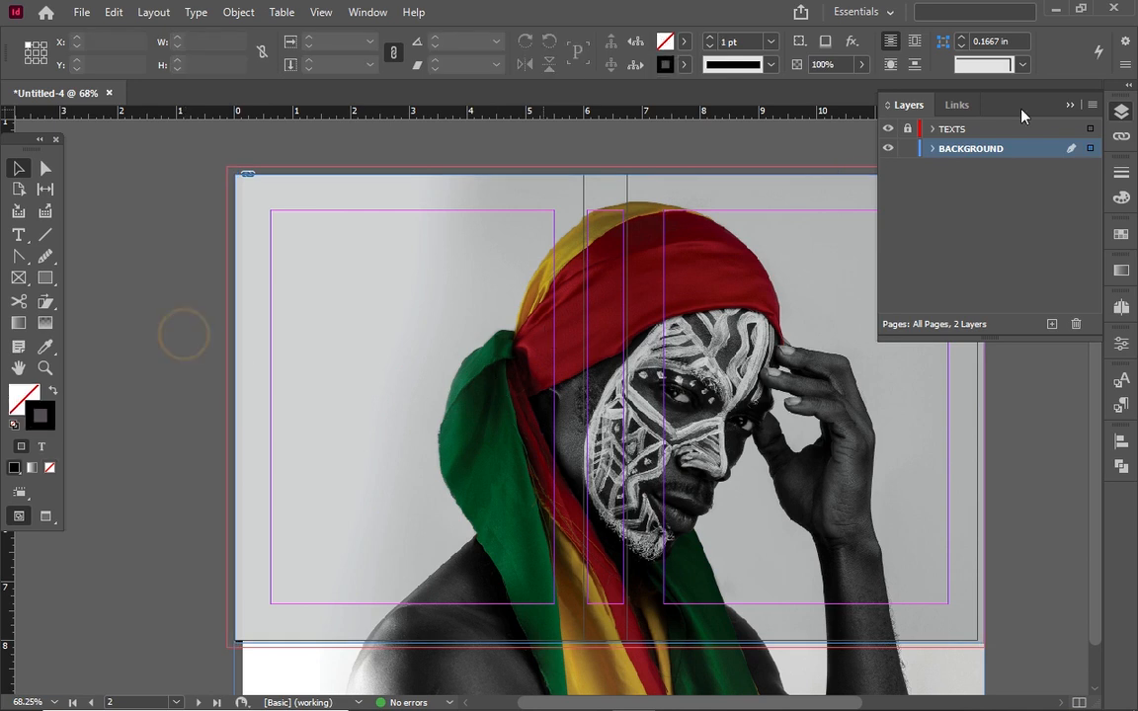
pyautogui.click(907, 129)
pyautogui.click(958, 129)
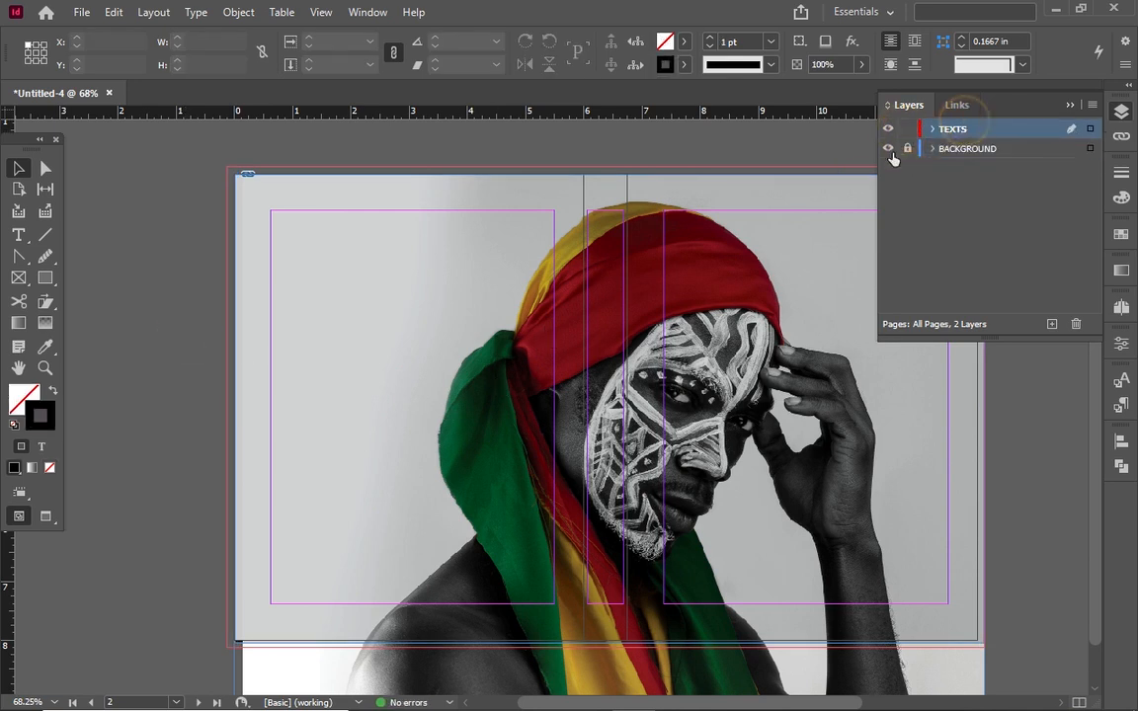
pyautogui.click(14, 255)
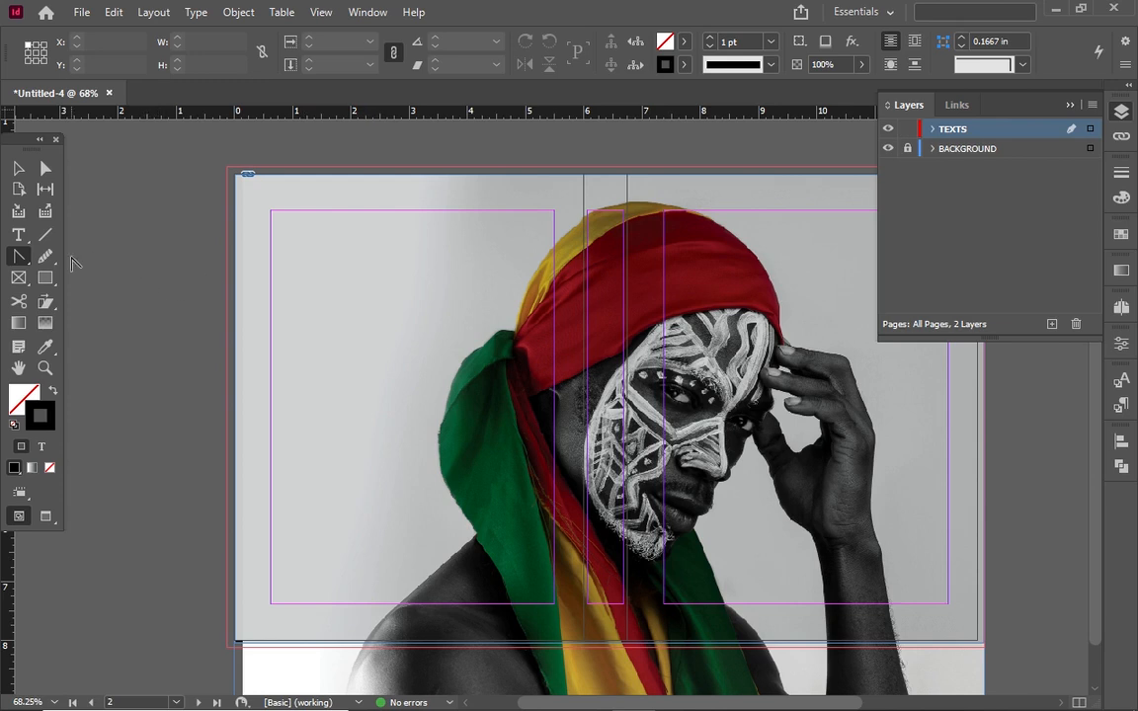
# Draw a text frame over the face on the front cover
pyautogui.click(19, 234)
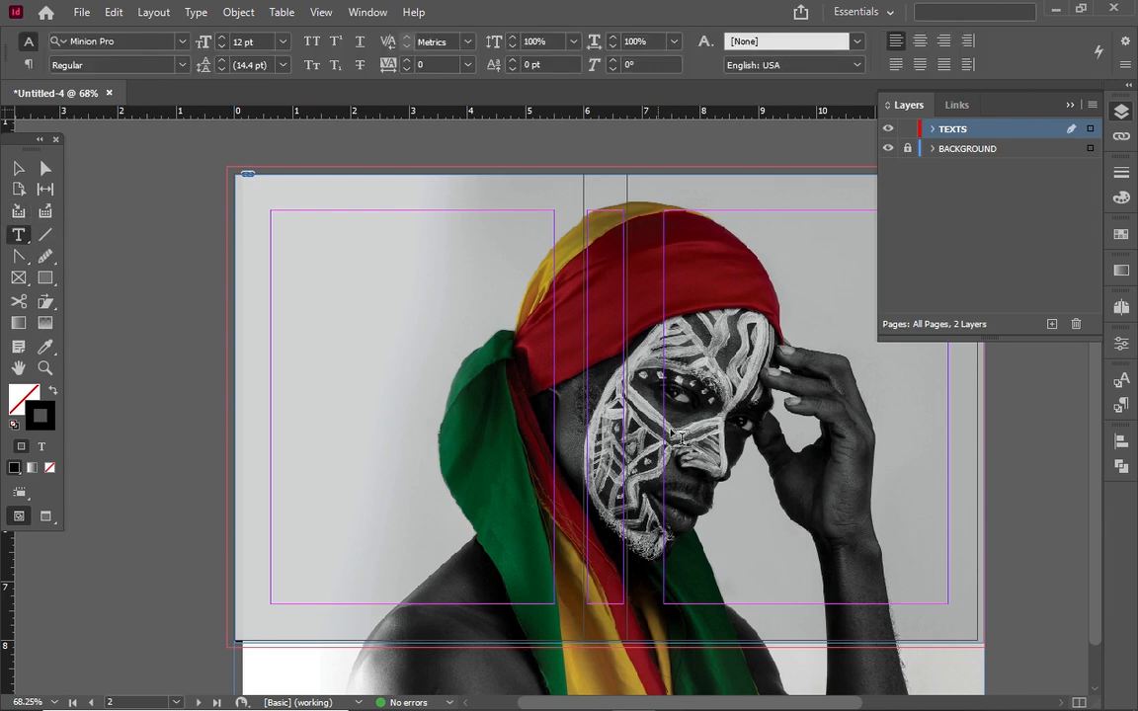
pyautogui.moveTo(666, 396); pyautogui.dragTo(949, 540)
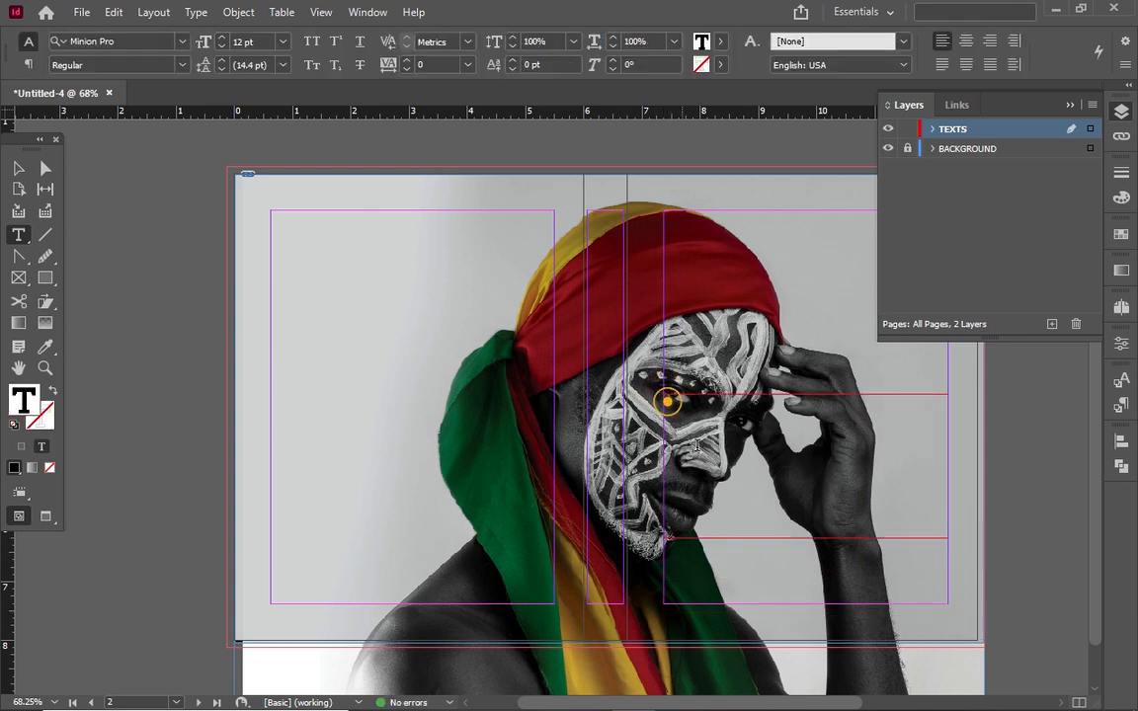
pyautogui.write('i')
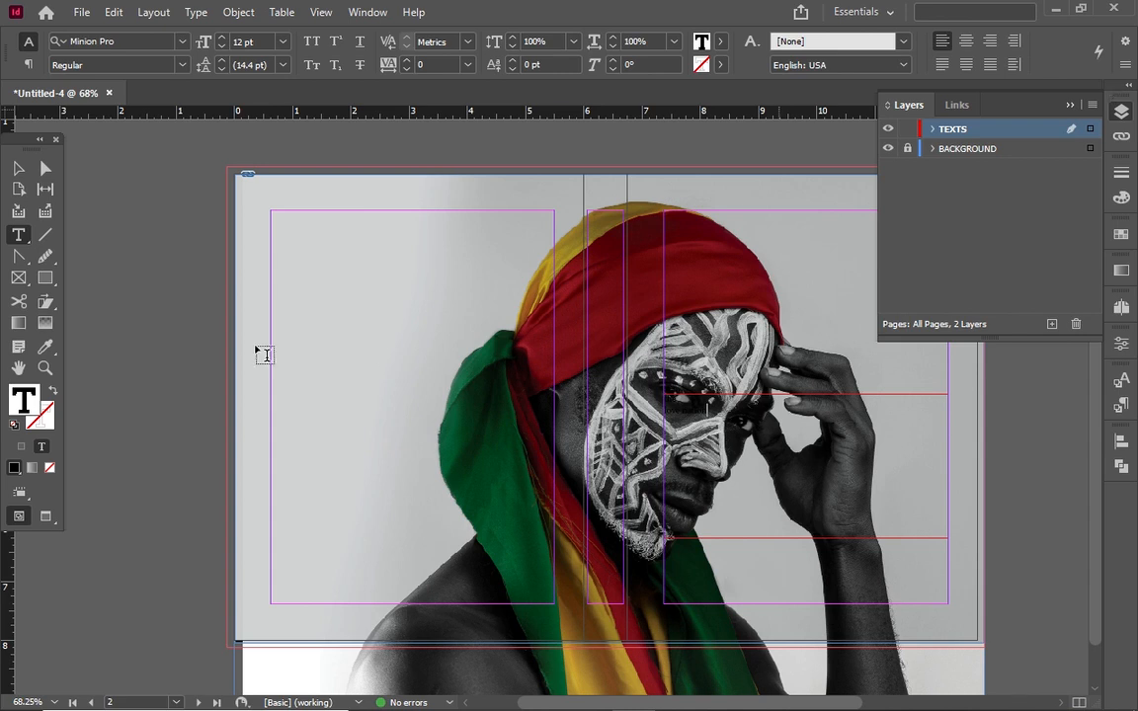
# Select all the text in the new title frame and centre it
pyautogui.click(10, 172)
pyautogui.click(751, 415)
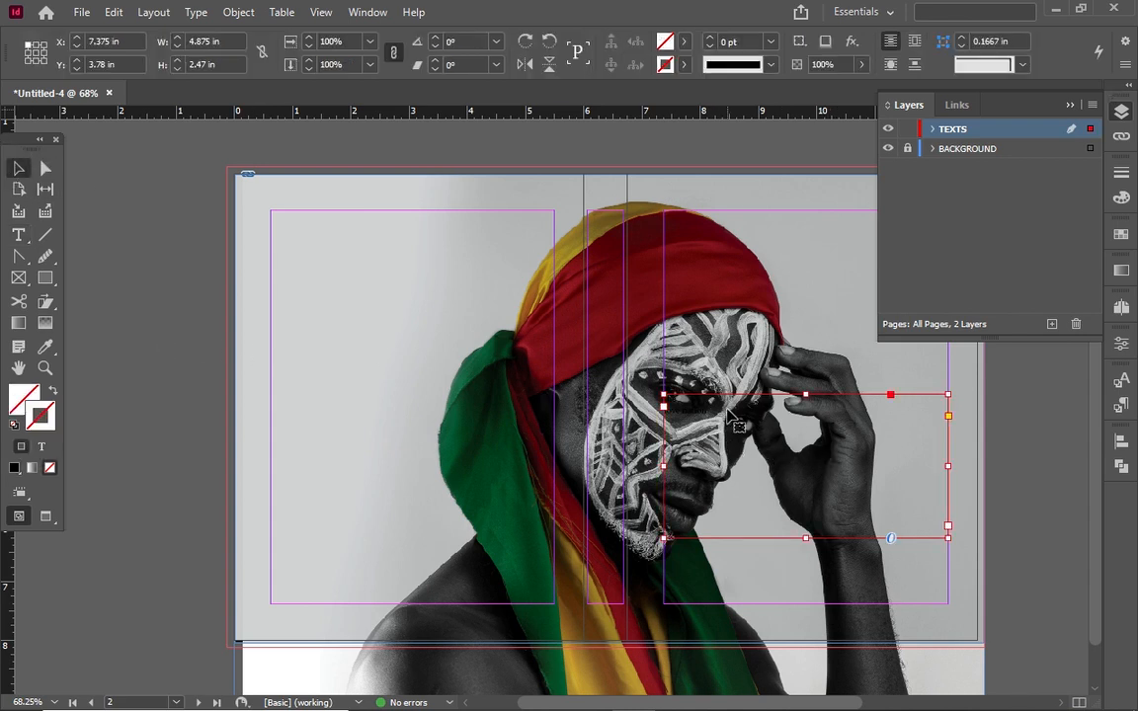
pyautogui.doubleClick(699, 430)
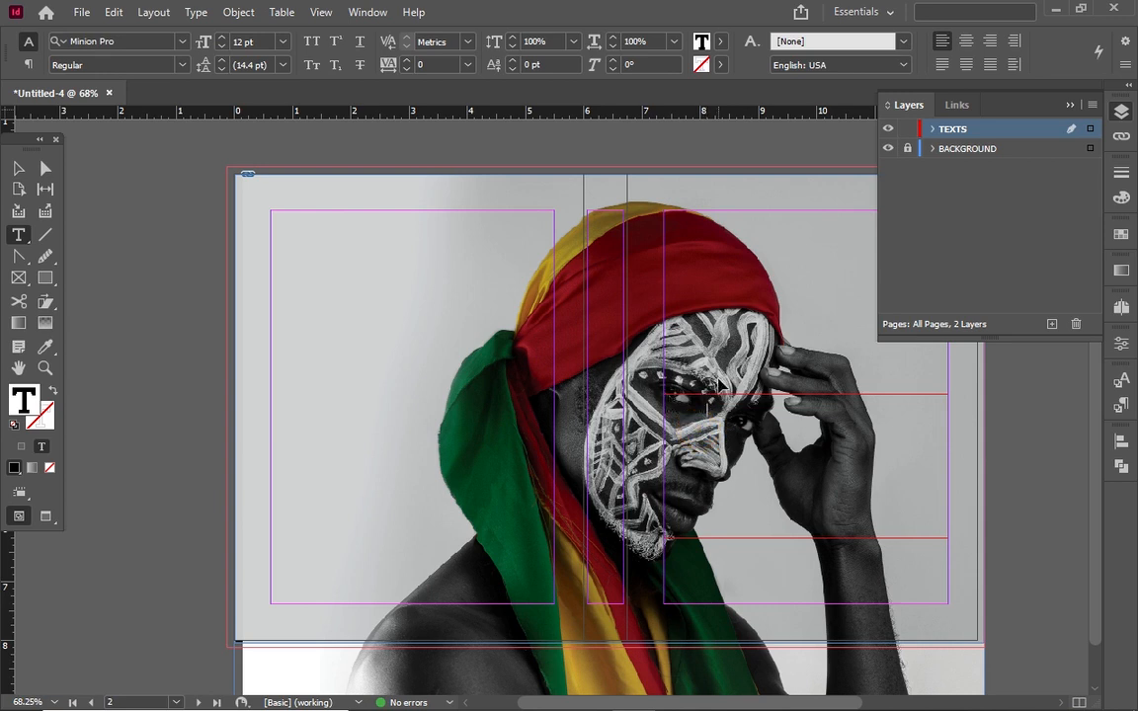
pyautogui.hotkey('ctrl', 'a')
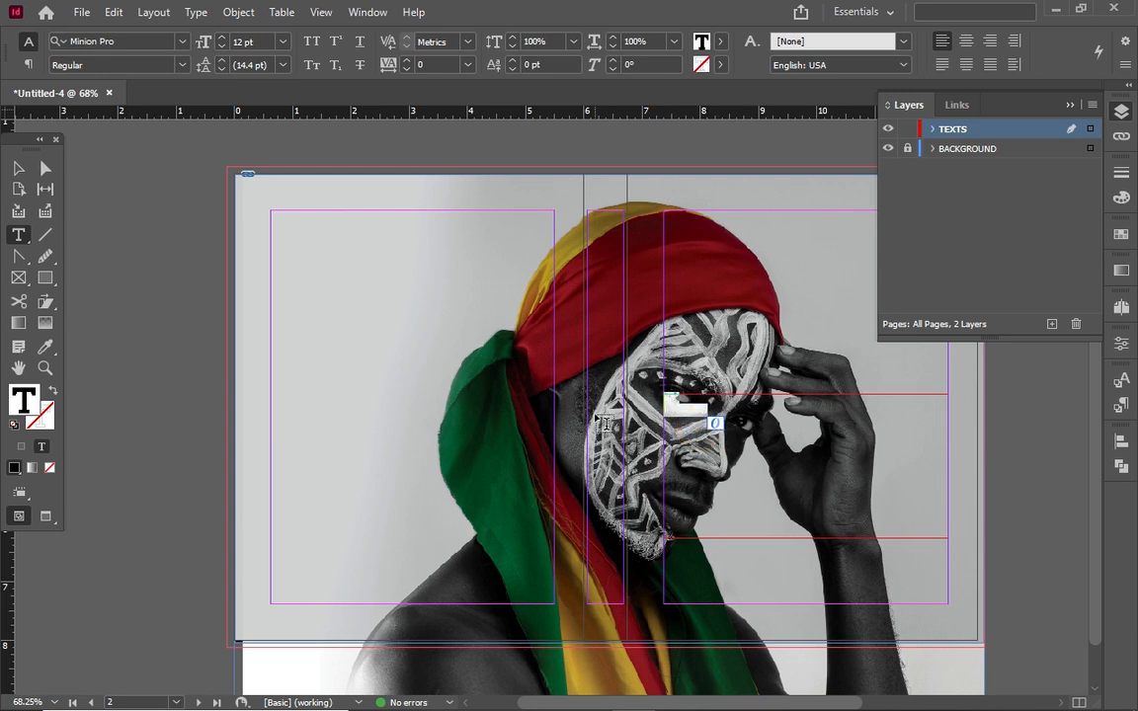
pyautogui.click(967, 41)
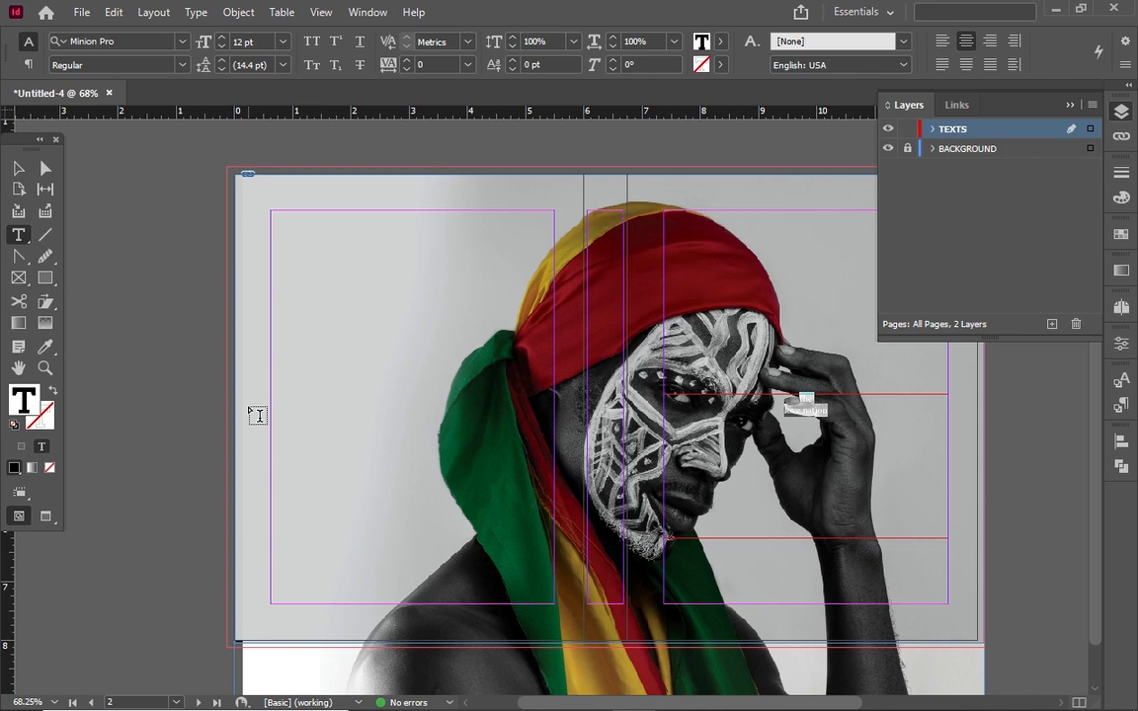
# Set the title size to 58 pt by choosing 60 pt and stepping down twice
pyautogui.click(283, 41)
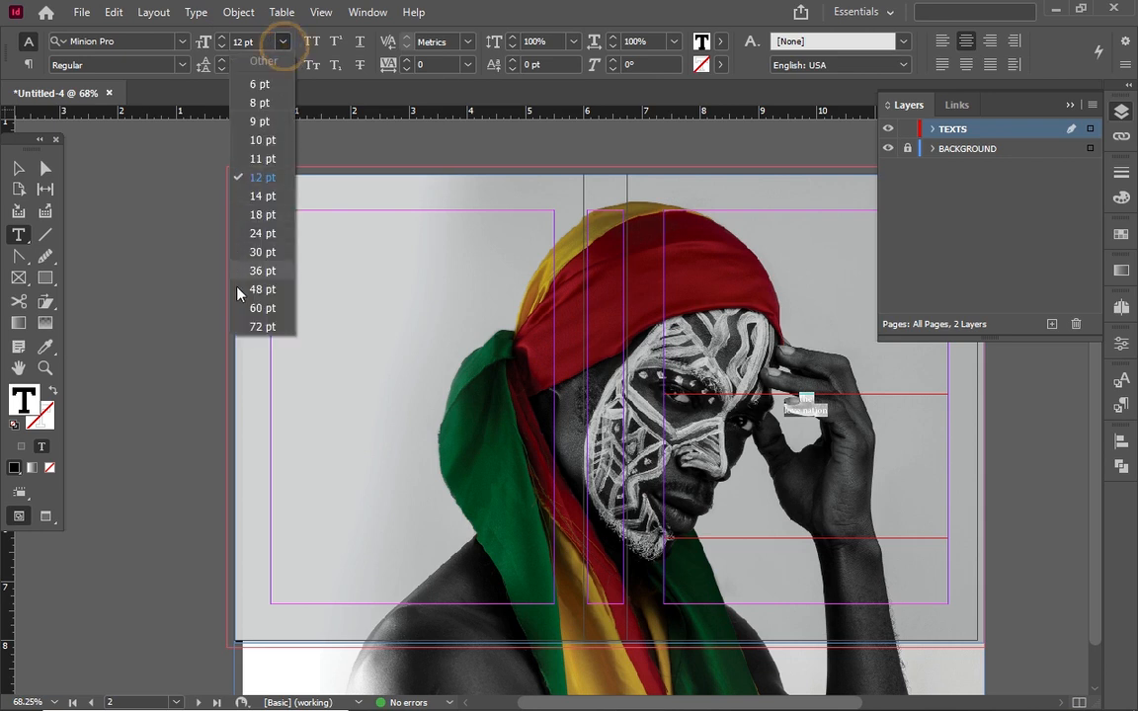
pyautogui.click(259, 308)
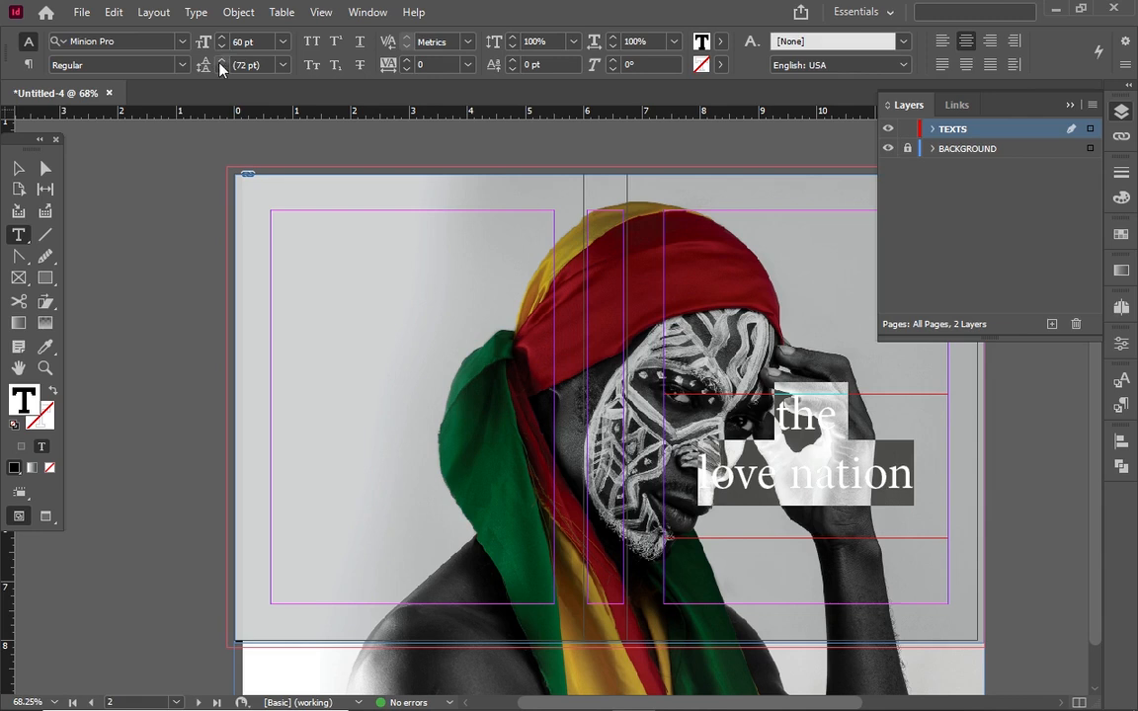
pyautogui.click(221, 48)
pyautogui.click(220, 49)
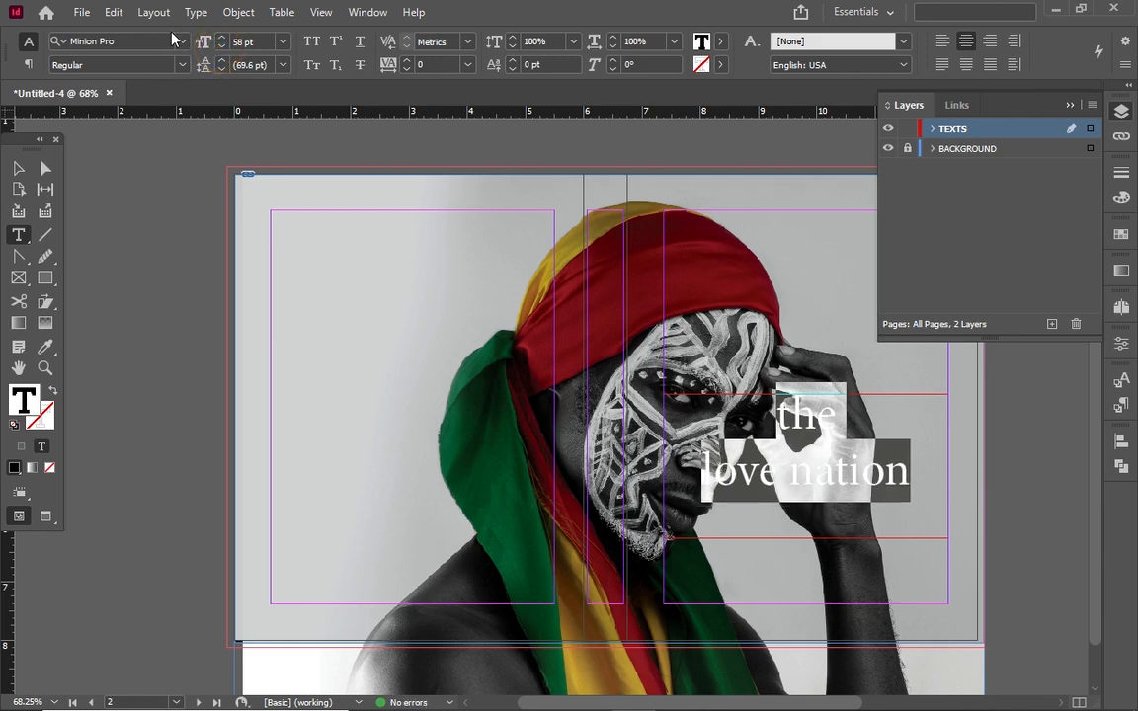
pyautogui.click(183, 42)
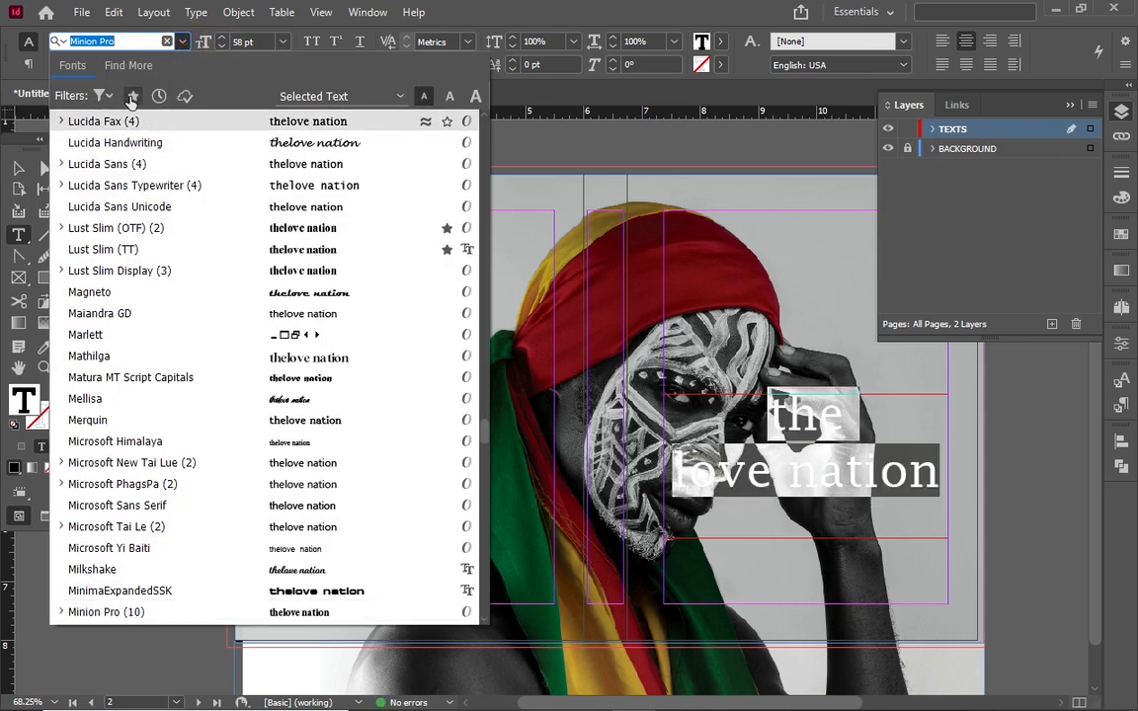
# Search the full font list for 'rog' and apply Roger Lavienna to the title
pyautogui.click(132, 96)
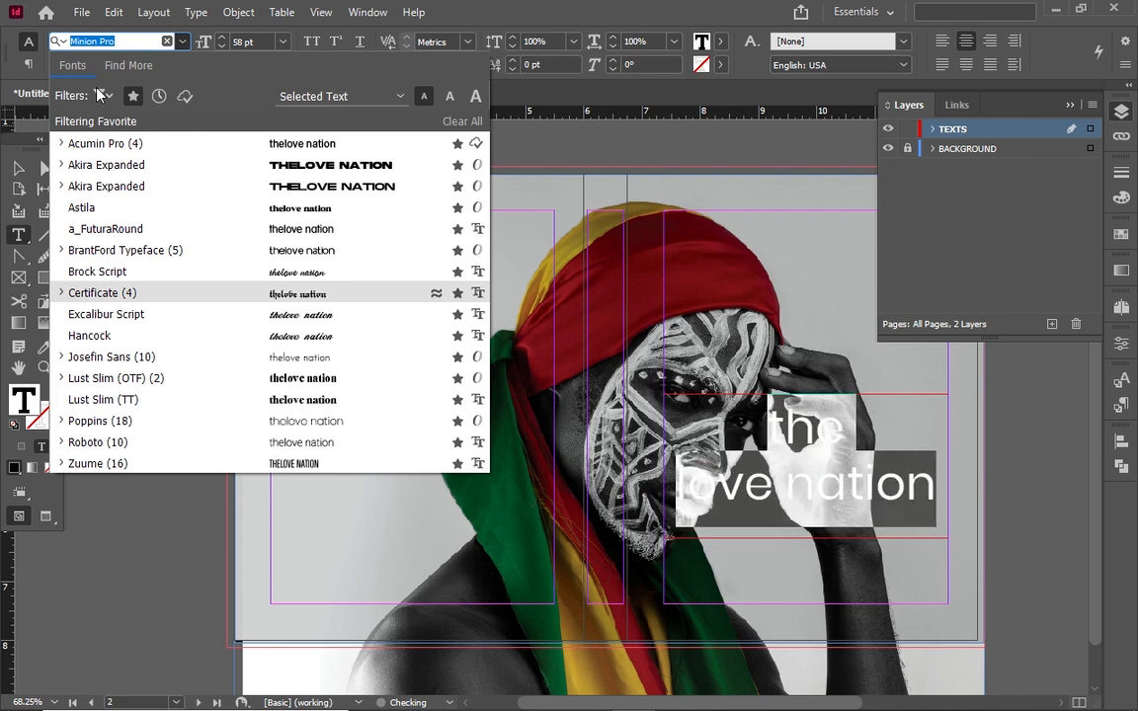
pyautogui.click(135, 94)
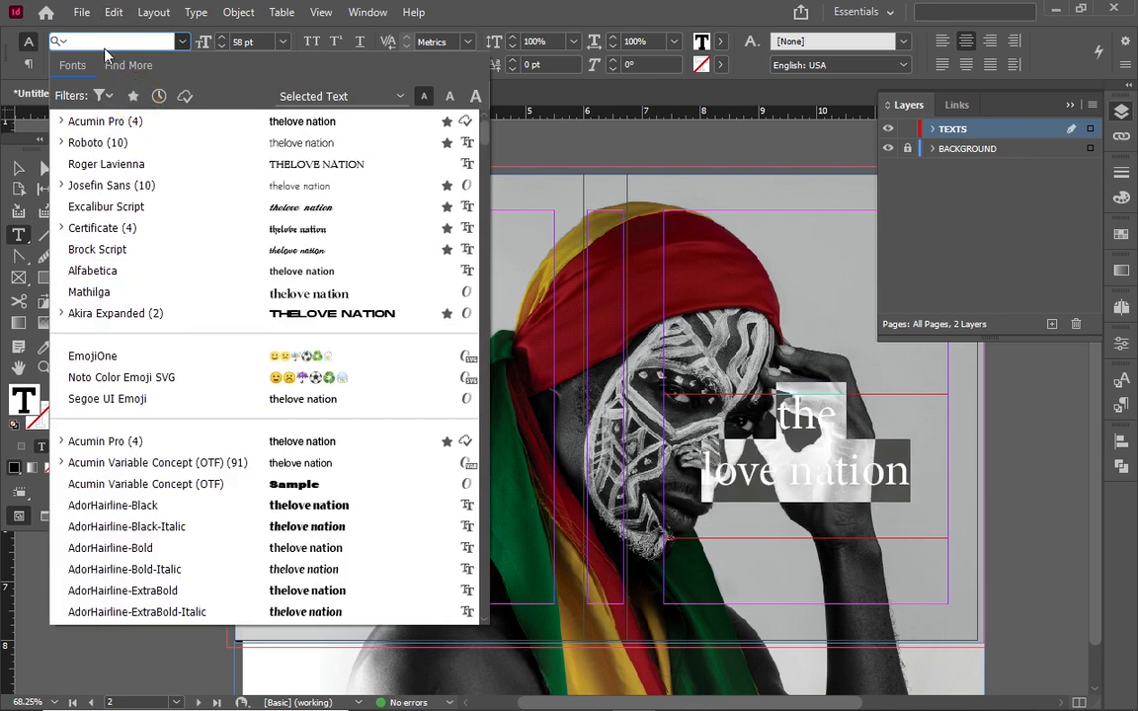
pyautogui.write('rog')
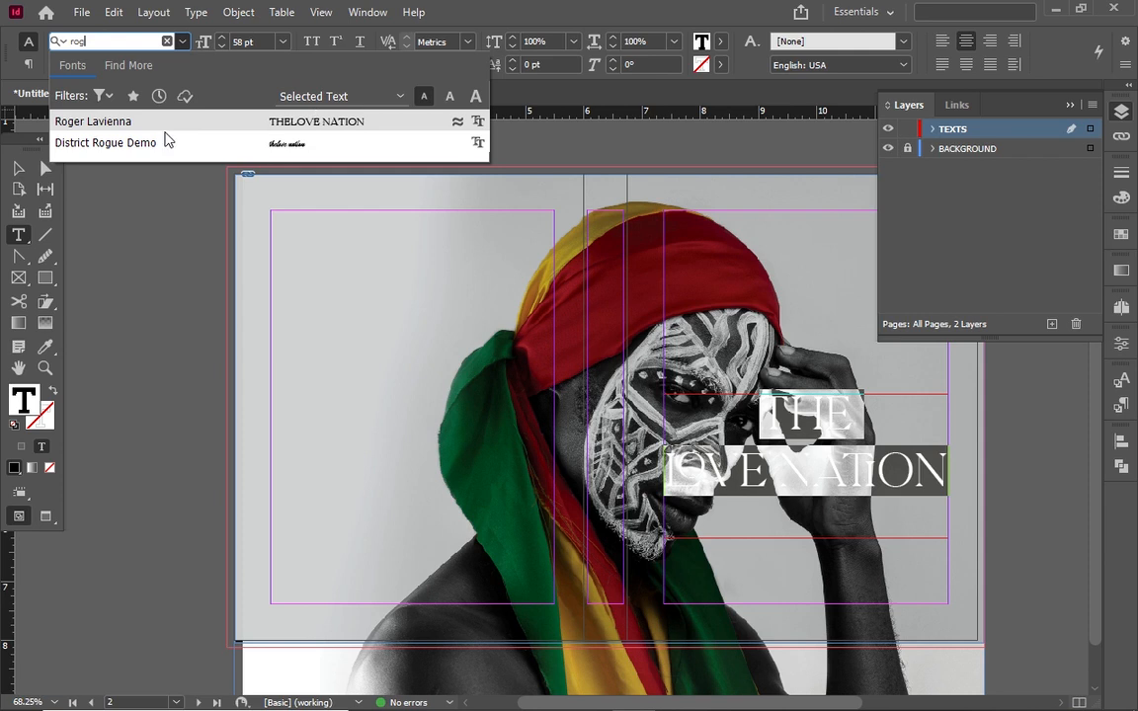
pyautogui.click(216, 108)
pyautogui.click(218, 121)
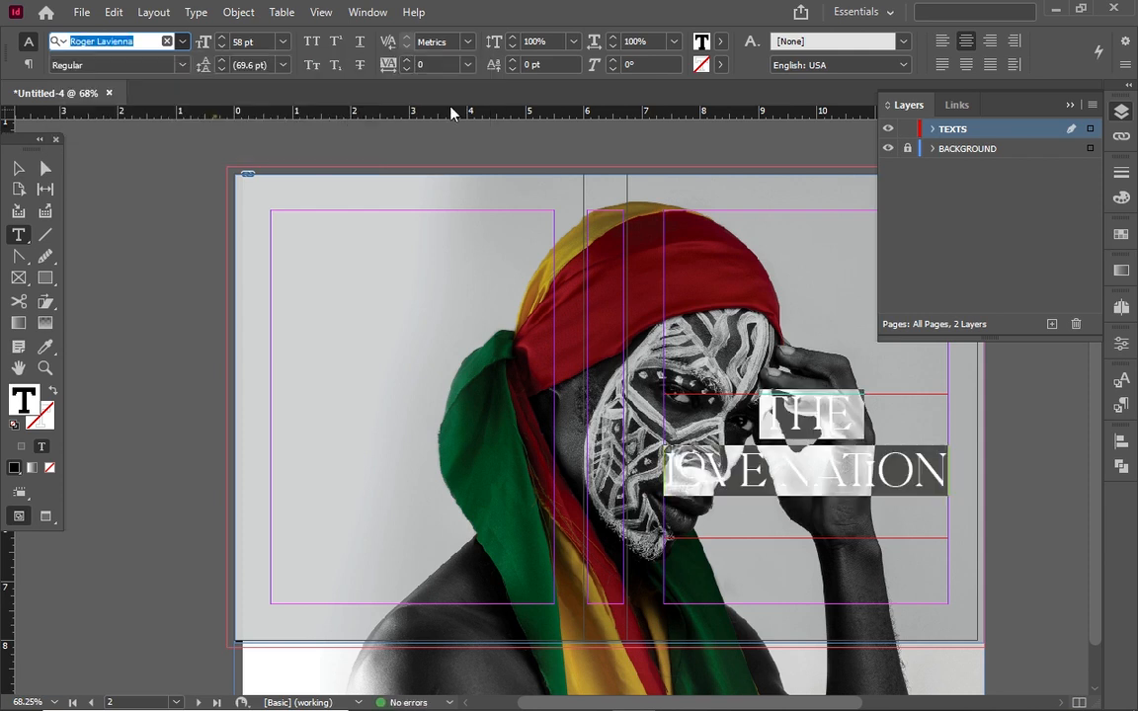
pyautogui.click(721, 41)
# Fill the title text with the [Paper] swatch and reselect the title frame as an object
pyautogui.click(560, 136)
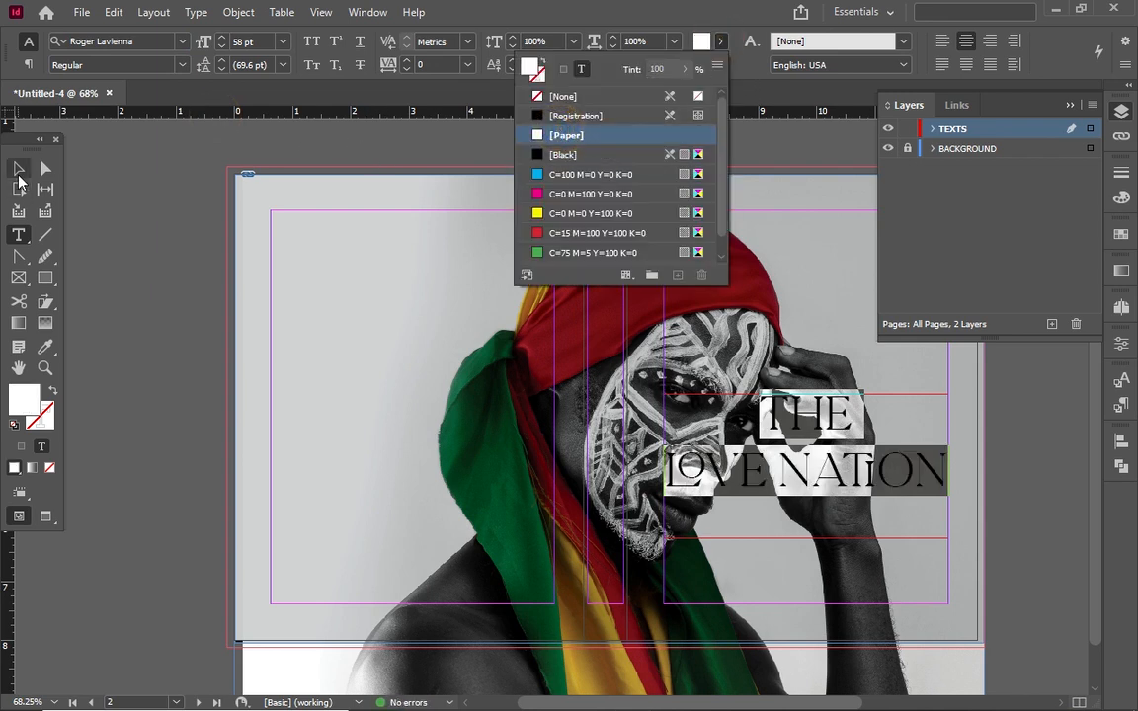
pyautogui.click(19, 170)
pyautogui.click(852, 455)
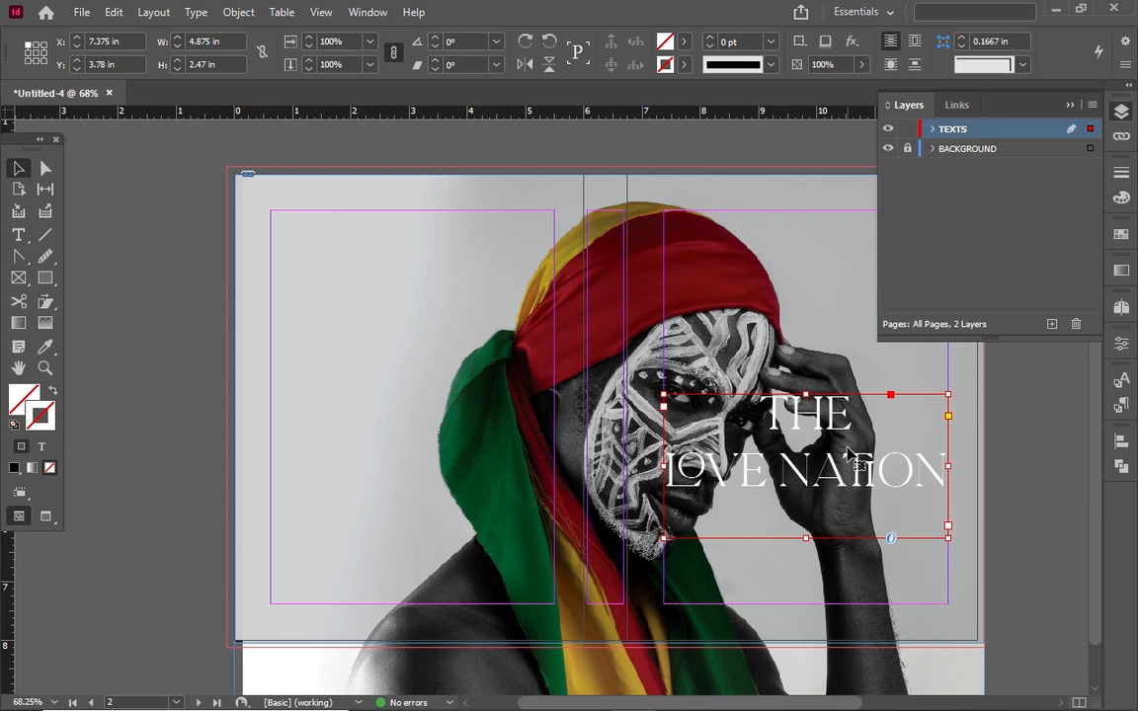
pyautogui.click(852, 336)
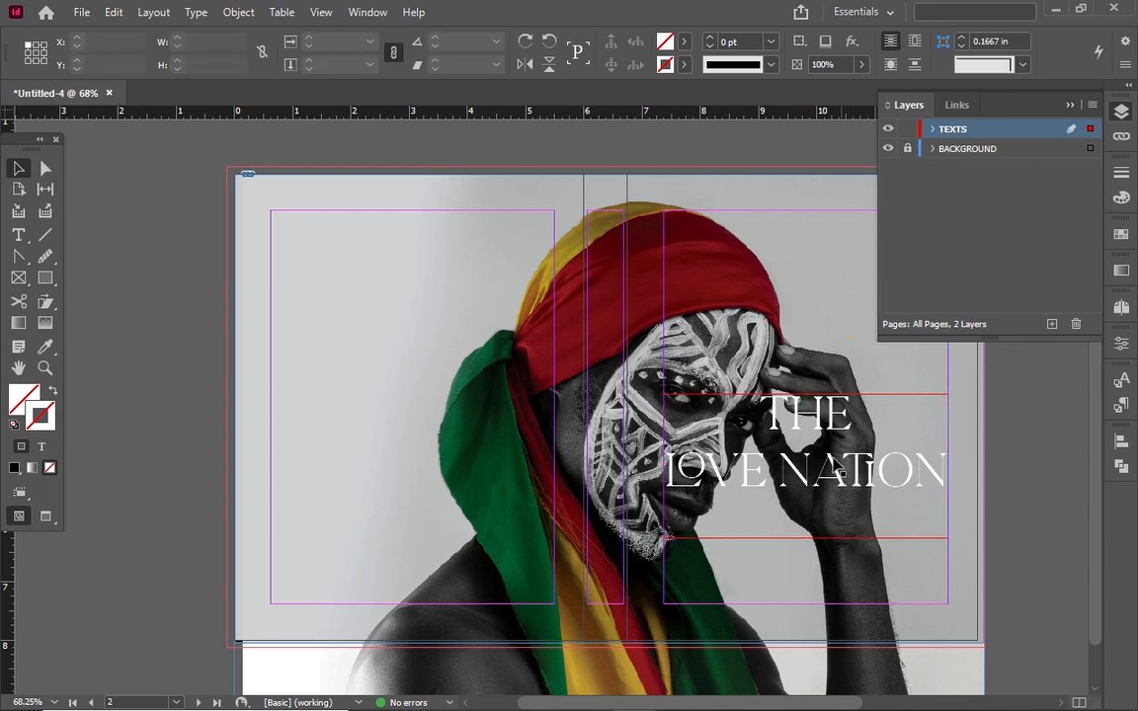
pyautogui.click(815, 408)
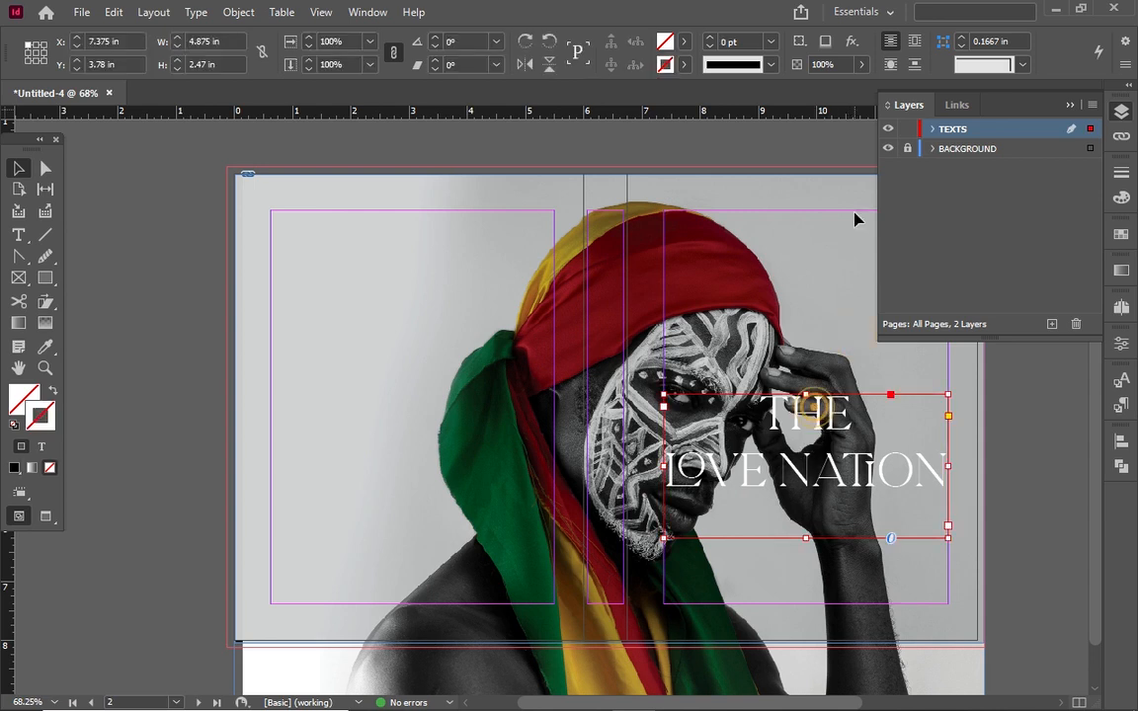
pyautogui.click(848, 43)
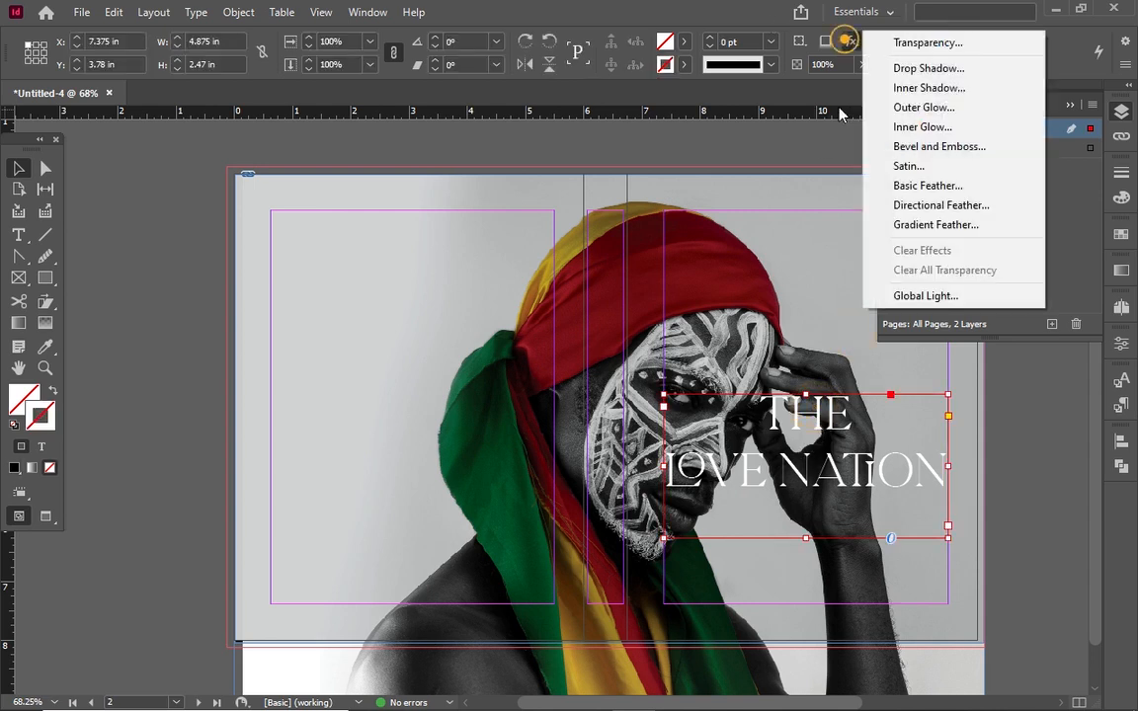
# Add a drop shadow to the title frame, adjusting its angle and setting size 0.0625 in
pyautogui.click(968, 42)
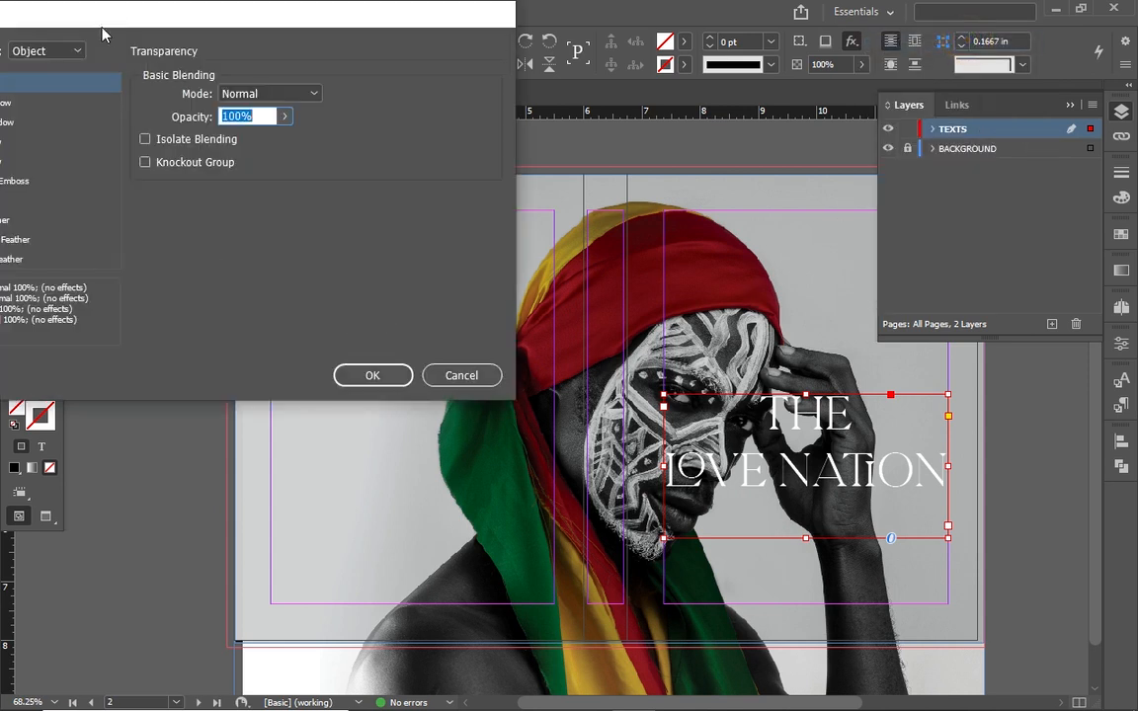
pyautogui.moveTo(139, 21); pyautogui.dragTo(312, 21)
pyautogui.click(122, 103)
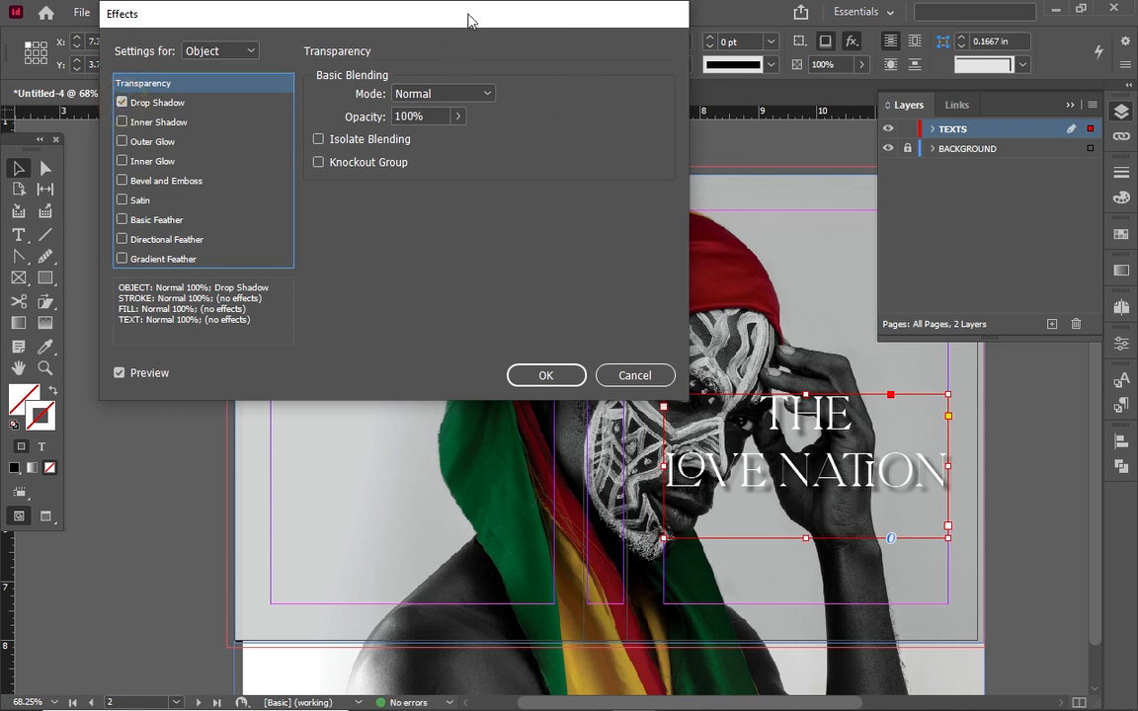
pyautogui.click(157, 101)
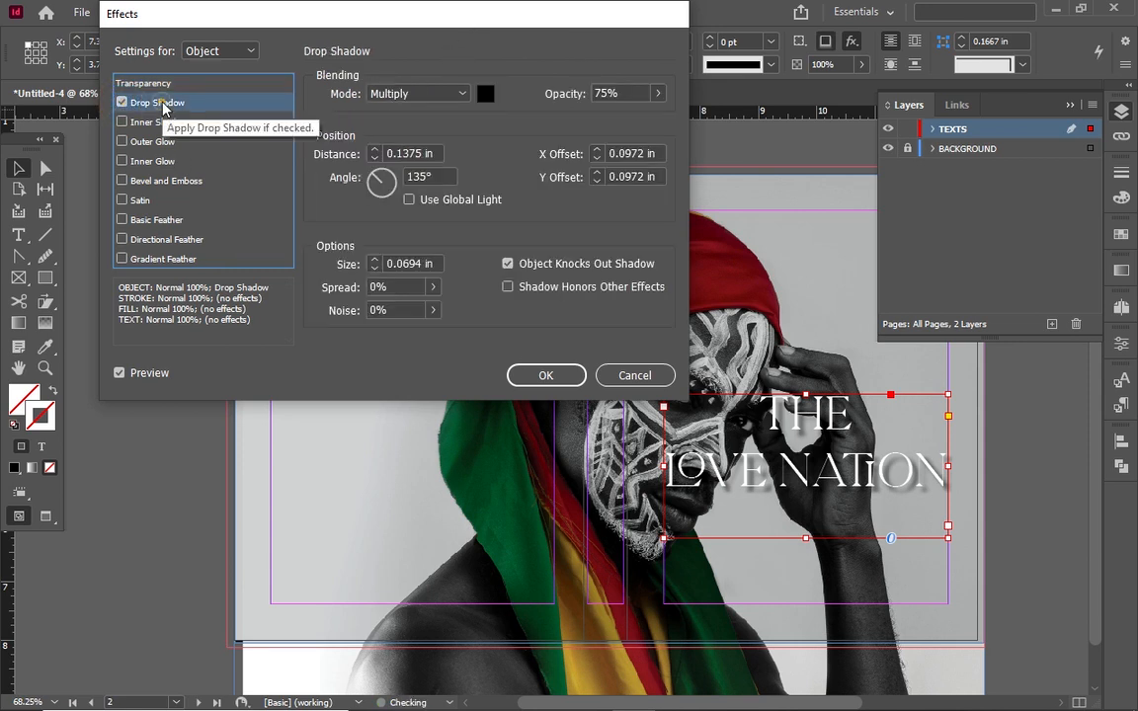
pyautogui.click(368, 184)
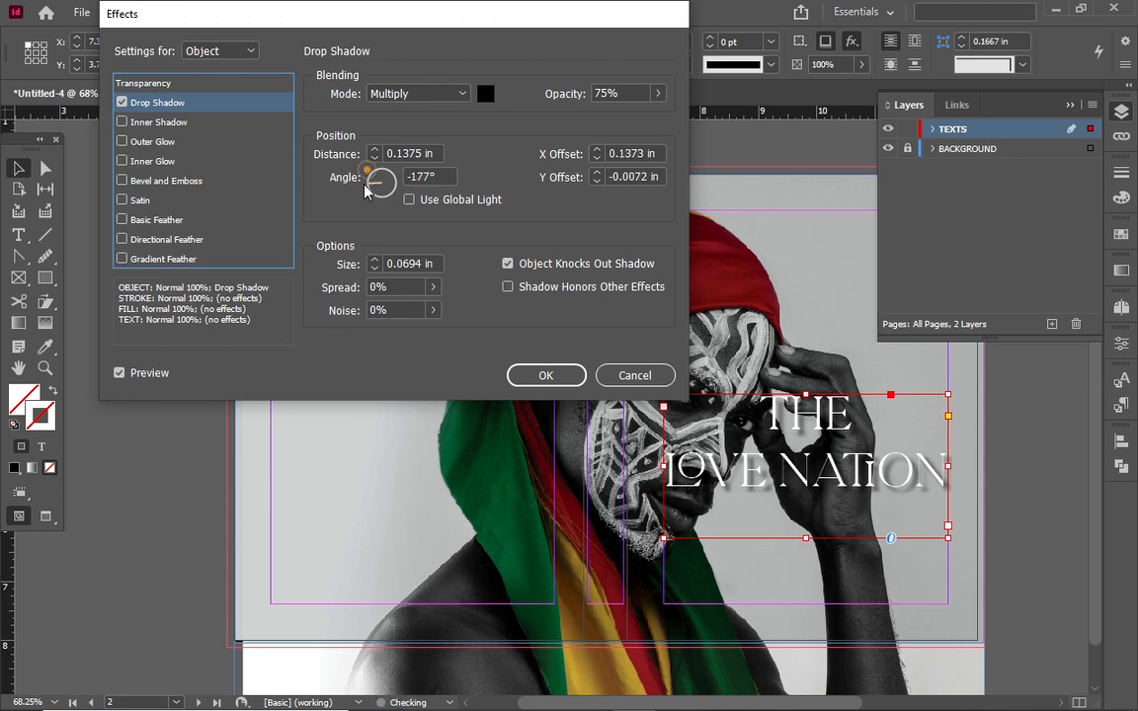
pyautogui.moveTo(365, 189)
pyautogui.mouseDown()
pyautogui.moveTo(380, 190)
pyautogui.moveTo(384, 176)
pyautogui.mouseUp()
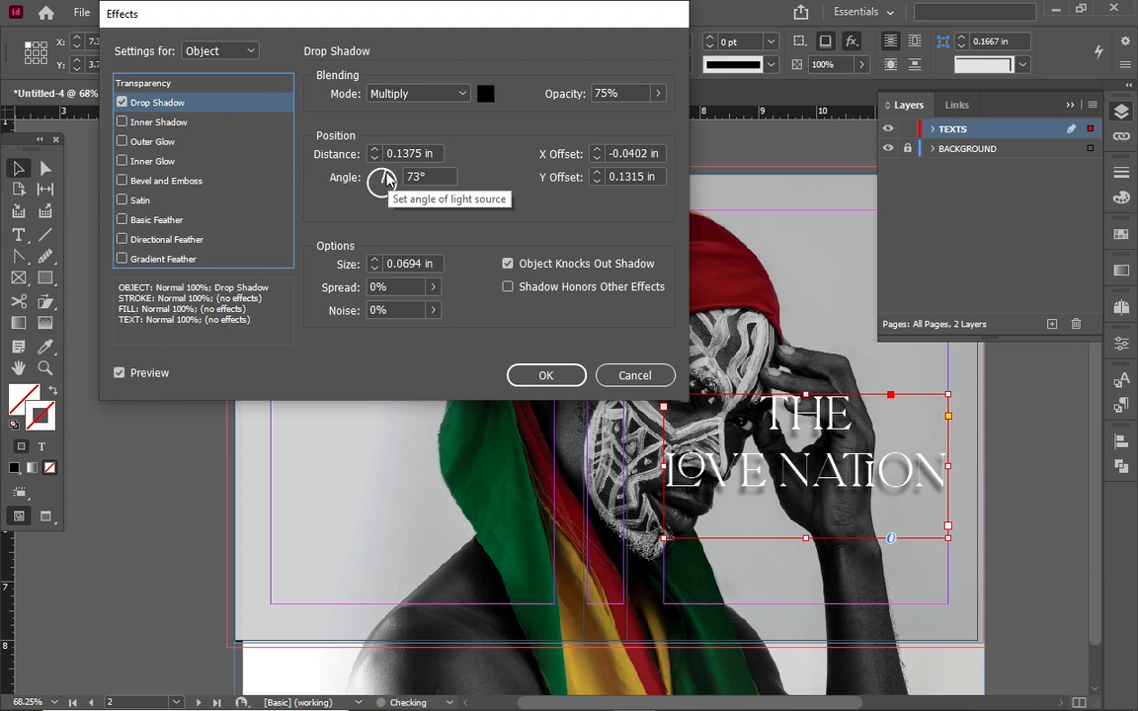
pyautogui.click(375, 268)
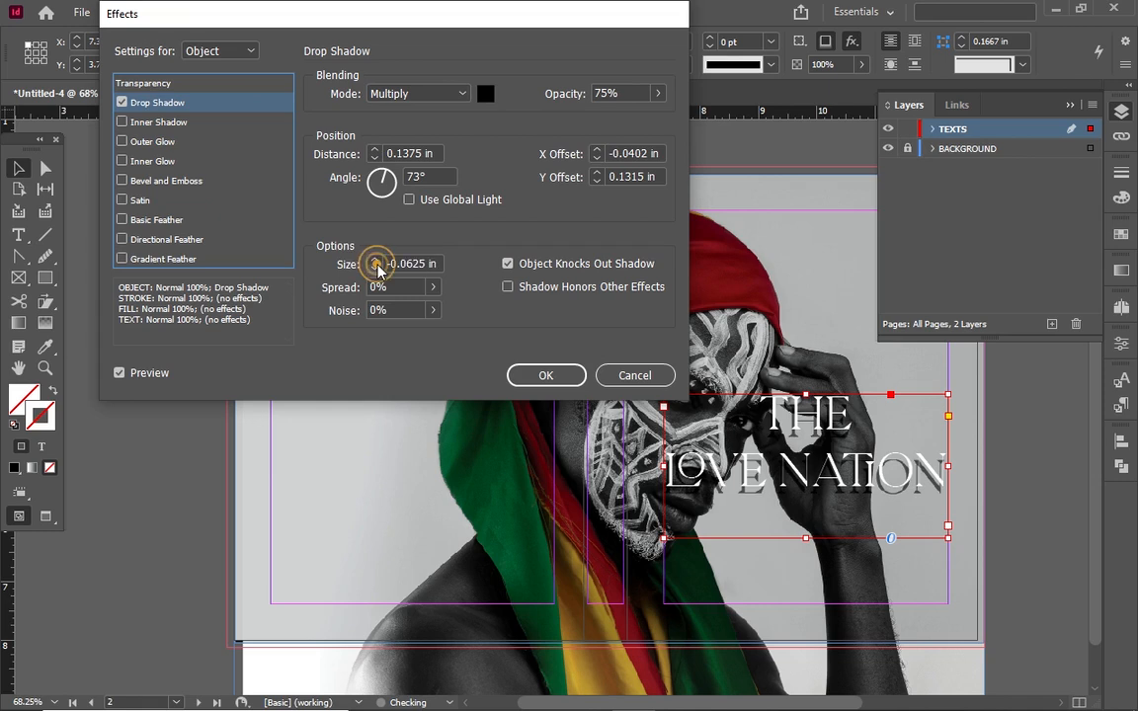
pyautogui.click(376, 258)
pyautogui.click(376, 258)
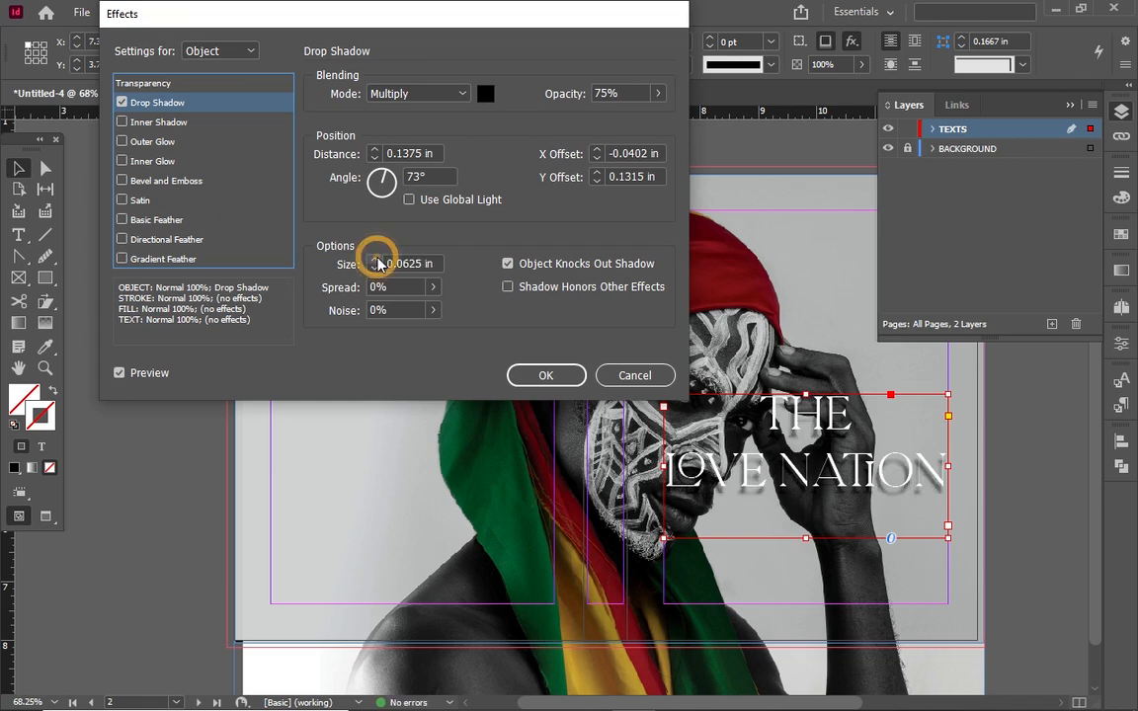
# Set shadow X offset 0.0625 in, Y offset 0 in, opacity 89%, and confirm
pyautogui.click(598, 158)
pyautogui.click(598, 158)
pyautogui.click(598, 150)
pyautogui.click(598, 150)
pyautogui.click(598, 150)
pyautogui.click(597, 181)
pyautogui.click(597, 181)
pyautogui.click(597, 181)
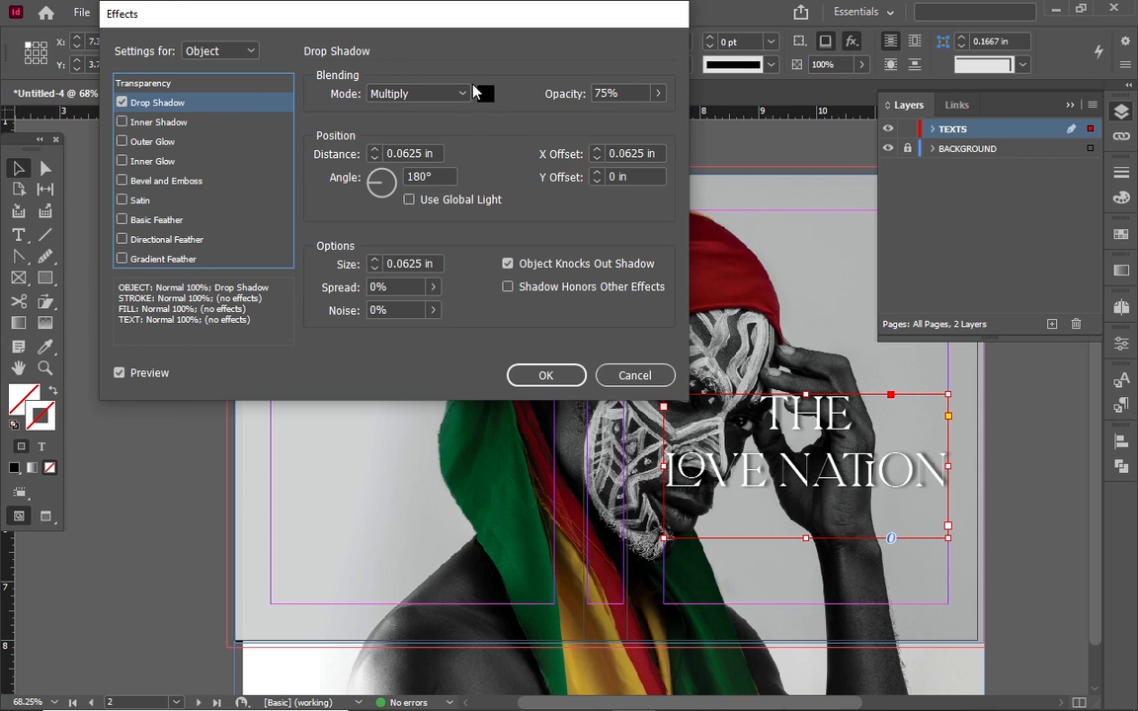
pyautogui.moveTo(658, 93); pyautogui.dragTo(651, 119)
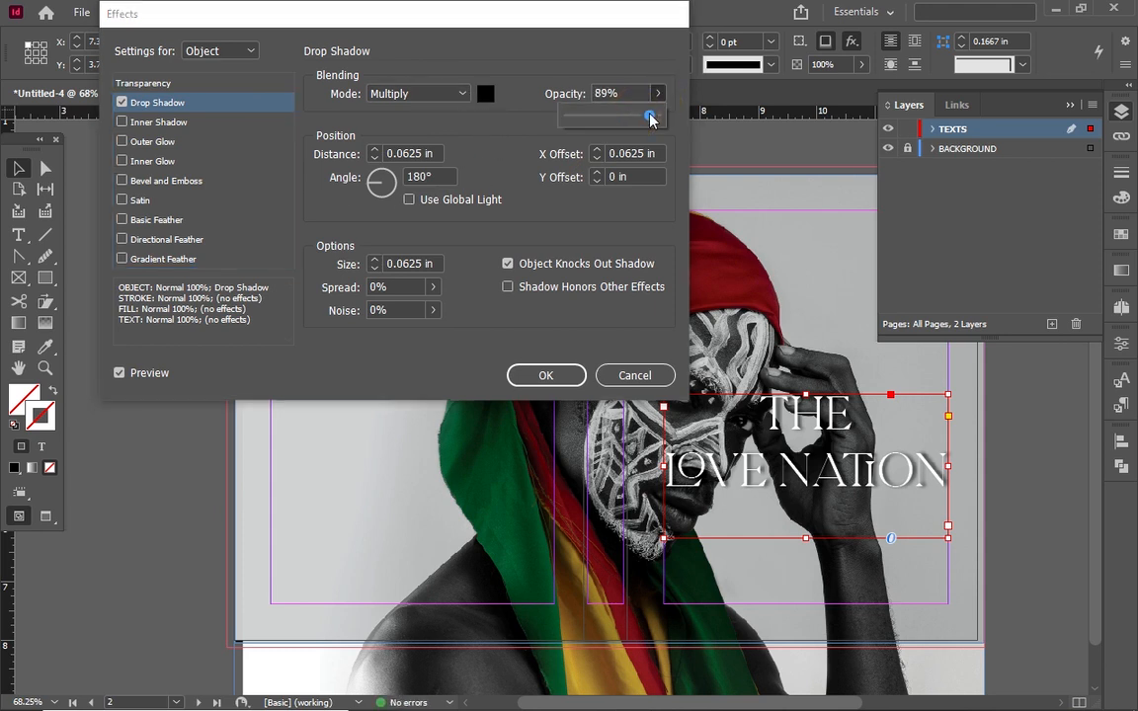
pyautogui.click(577, 374)
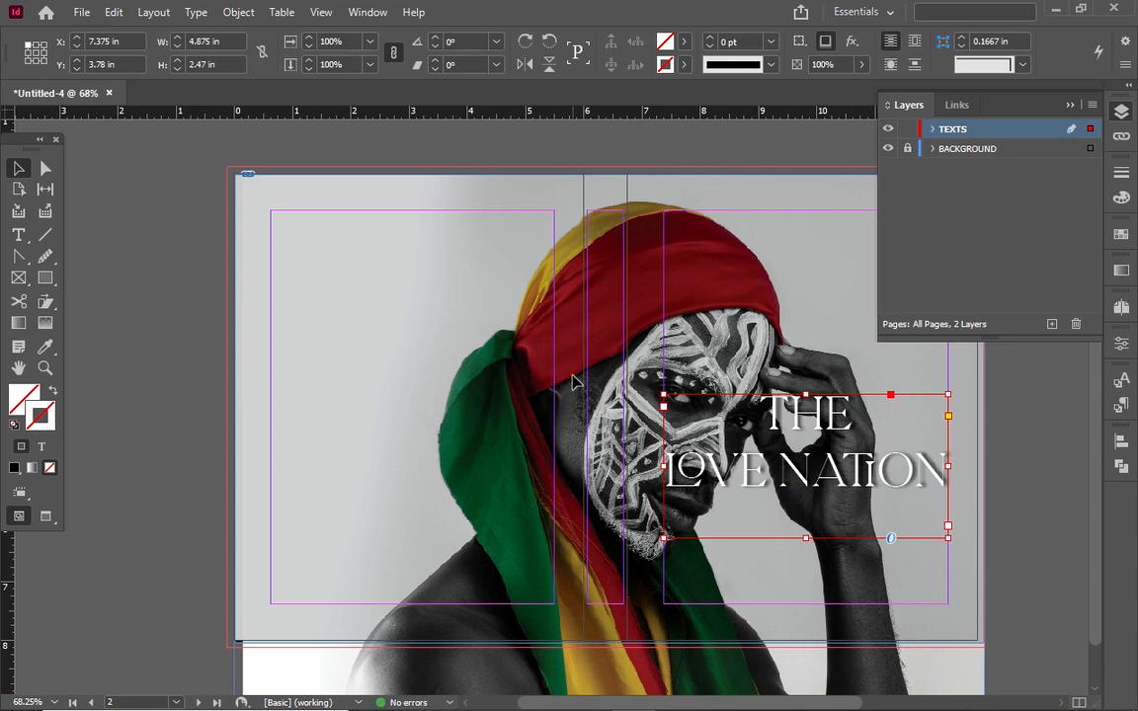
pyautogui.click(696, 307)
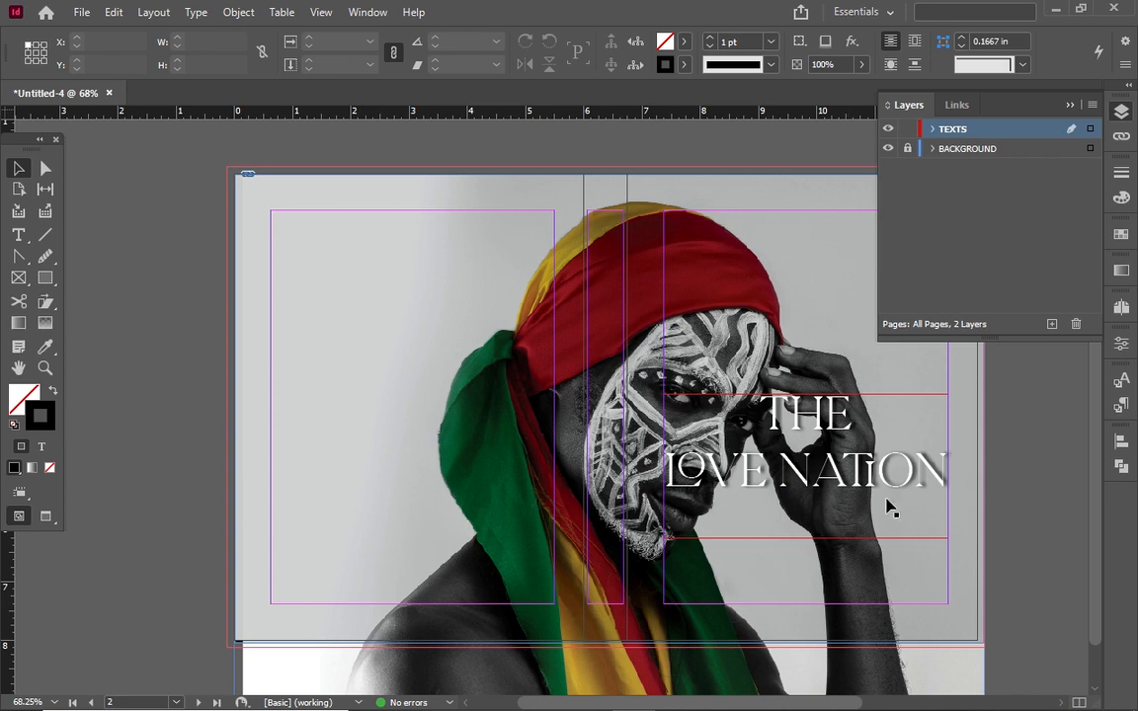
# Fit the title frame to its content, then draw an empty text frame beneath it
pyautogui.rightClick(784, 473)
pyautogui.click(691, 441)
pyautogui.click(692, 443)
pyautogui.rightClick(733, 423)
pyautogui.click(805, 479)
pyautogui.click(553, 475)
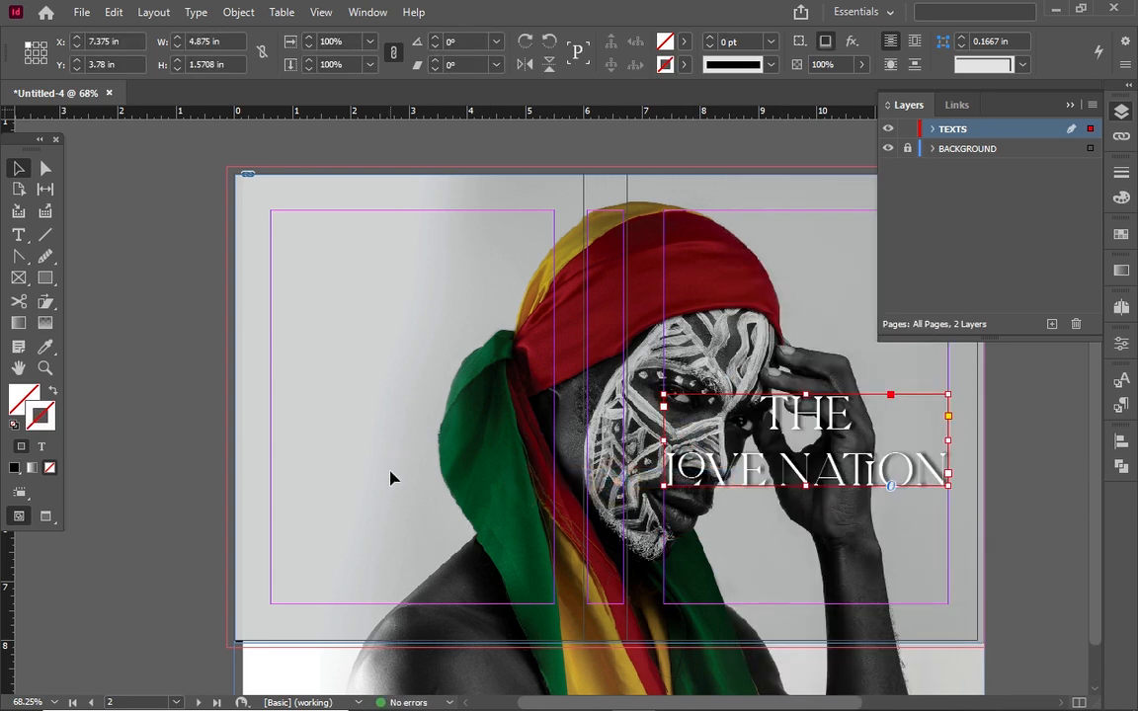
pyautogui.click(18, 234)
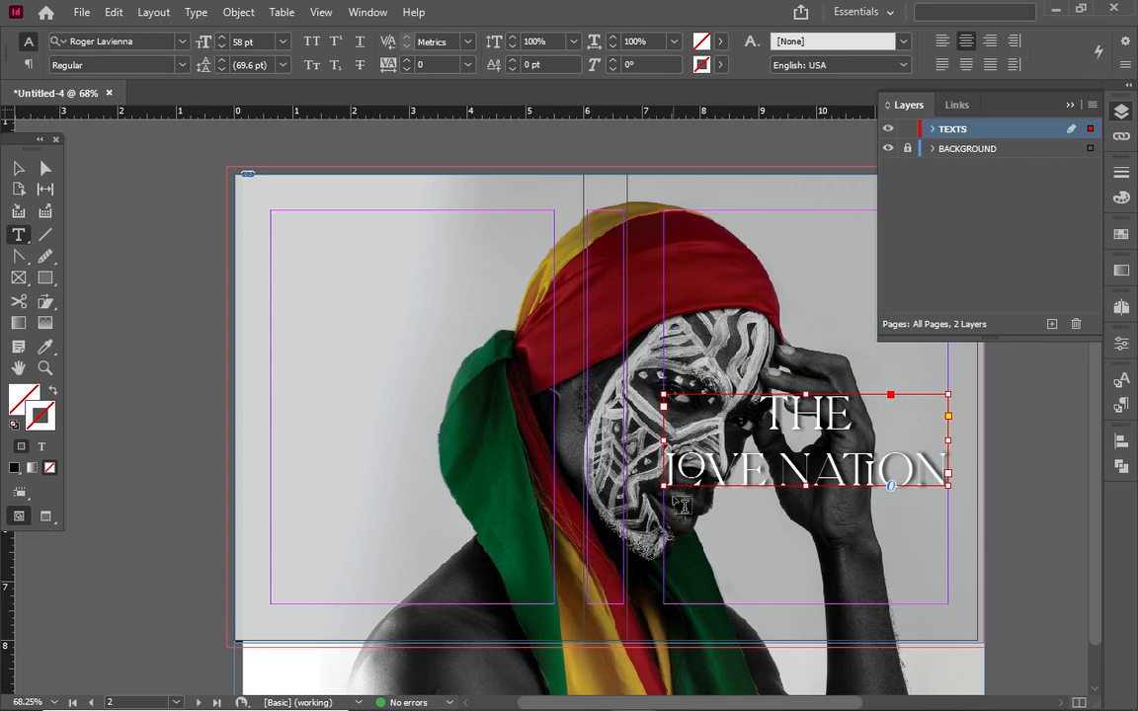
pyautogui.moveTo(665, 496); pyautogui.dragTo(954, 540)
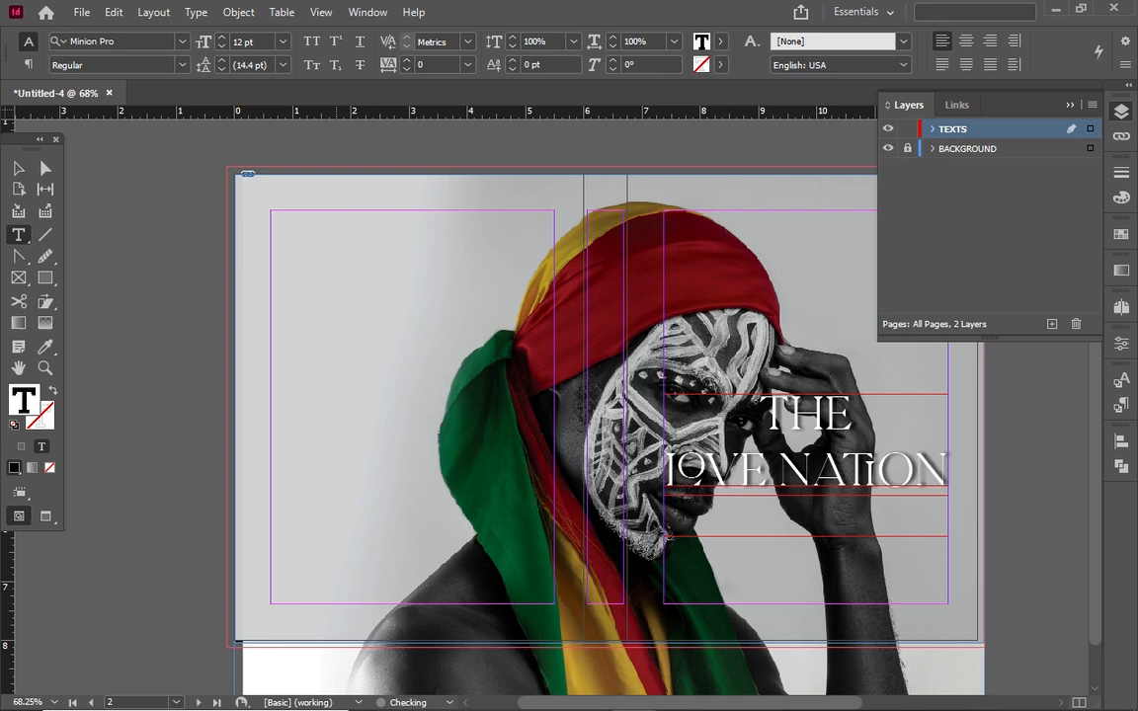
# Colour the new line of text Paper white and set it in Roboto Bold
pyautogui.write('ation')
pyautogui.hotkey('ctrl', 'a')
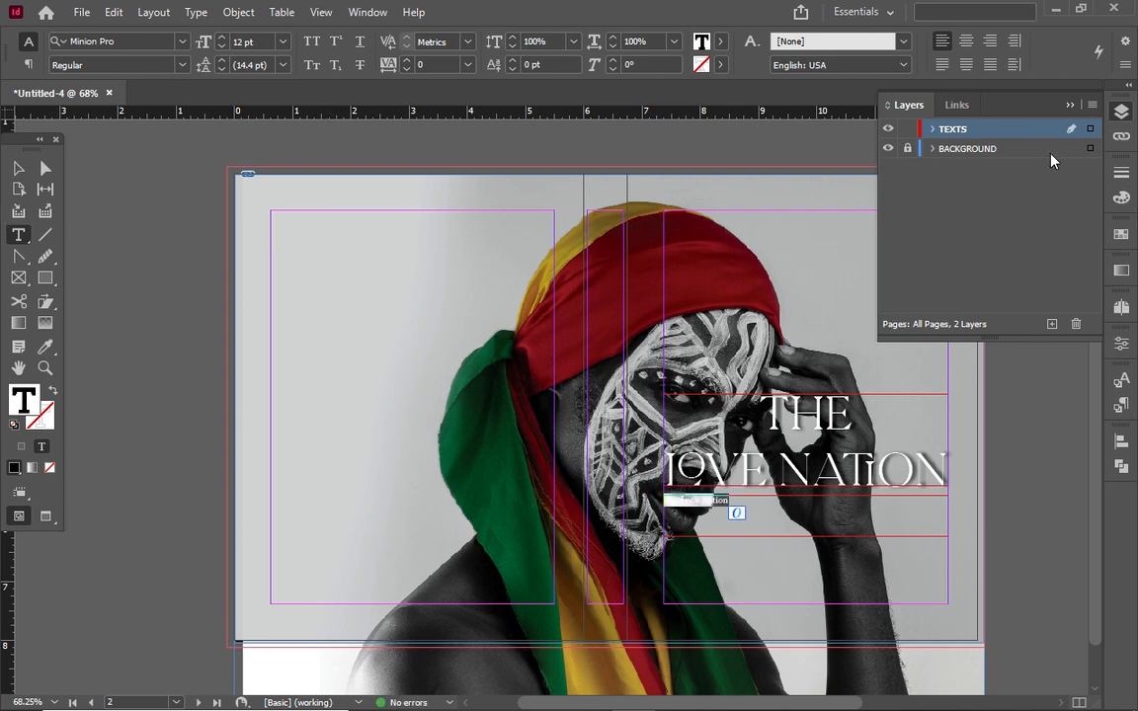
pyautogui.click(720, 40)
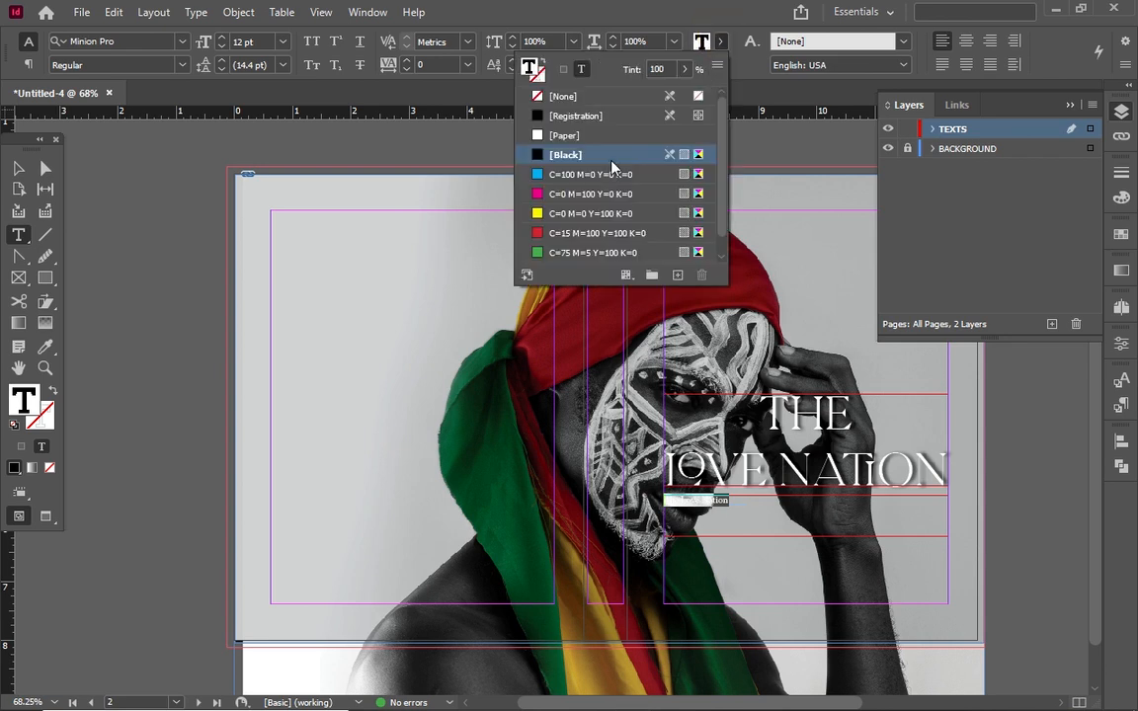
pyautogui.click(614, 138)
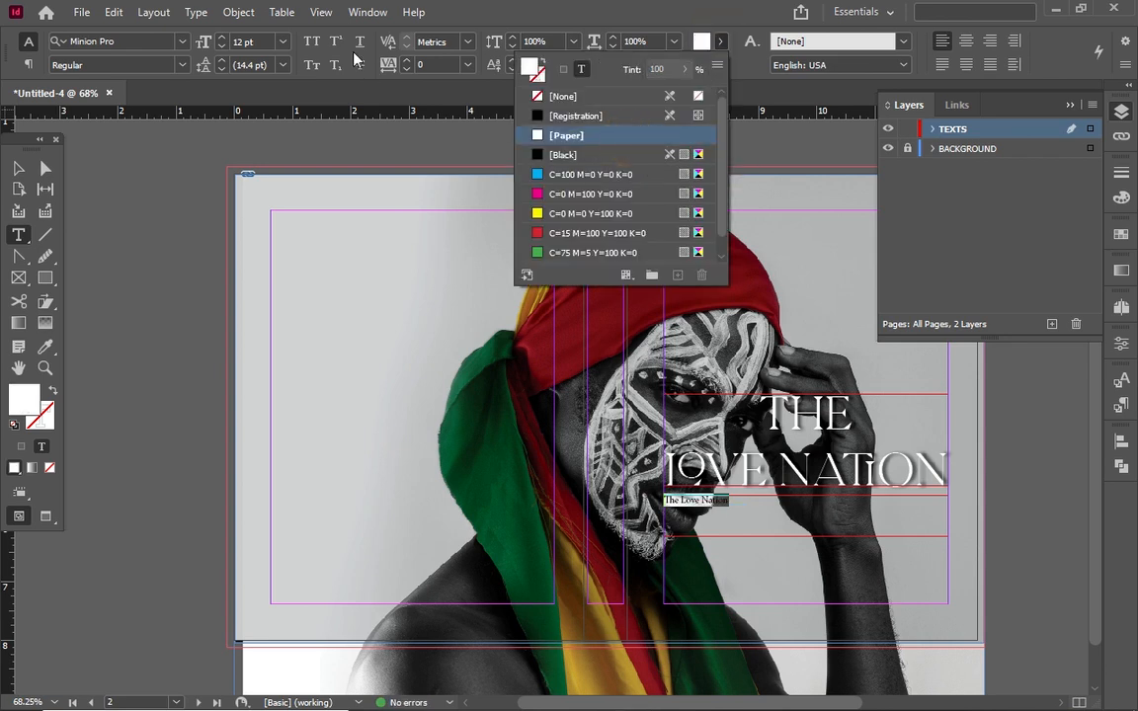
pyautogui.click(183, 42)
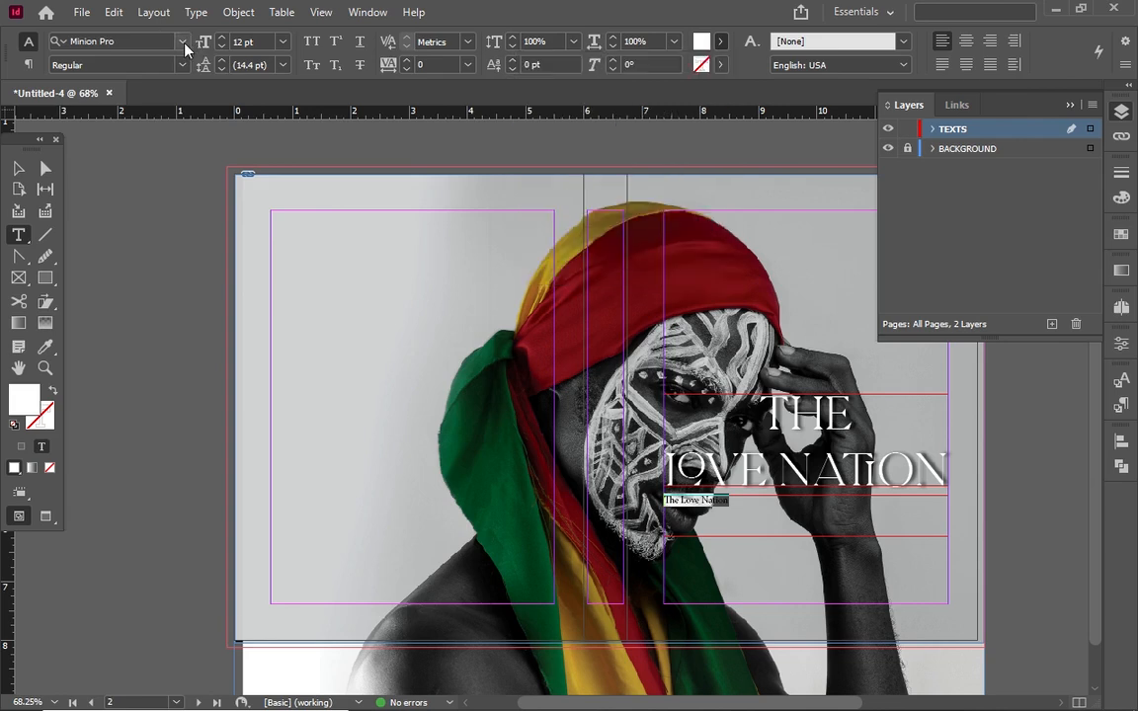
pyautogui.write('ro')
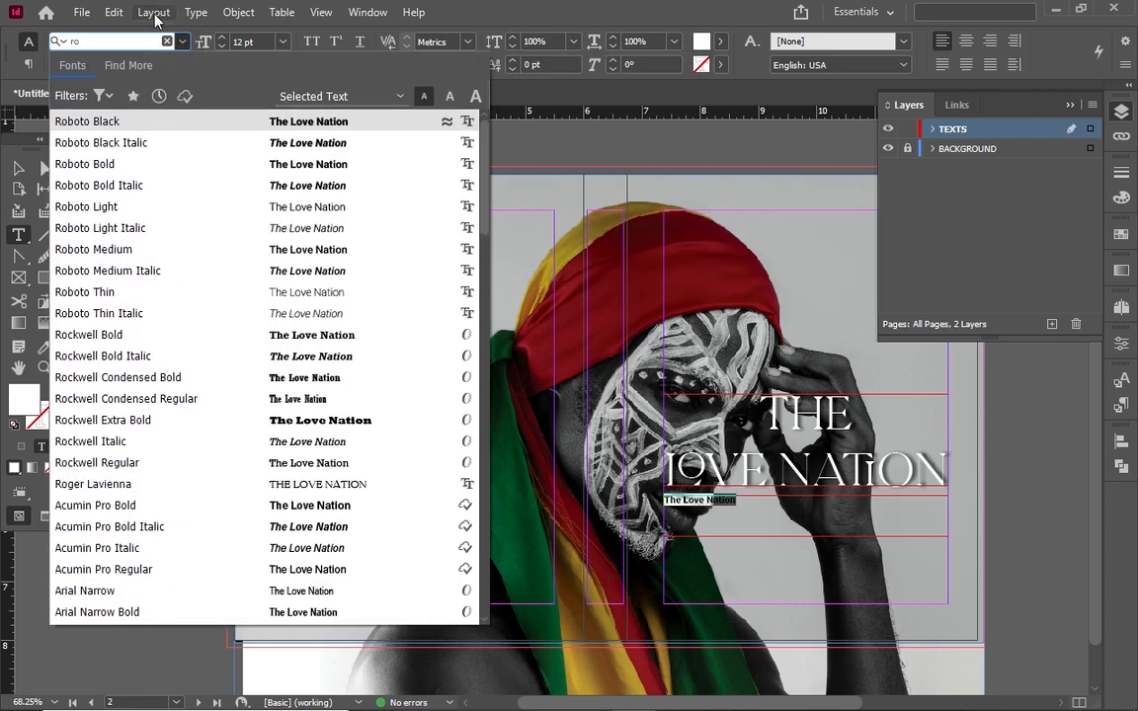
pyautogui.write('bo')
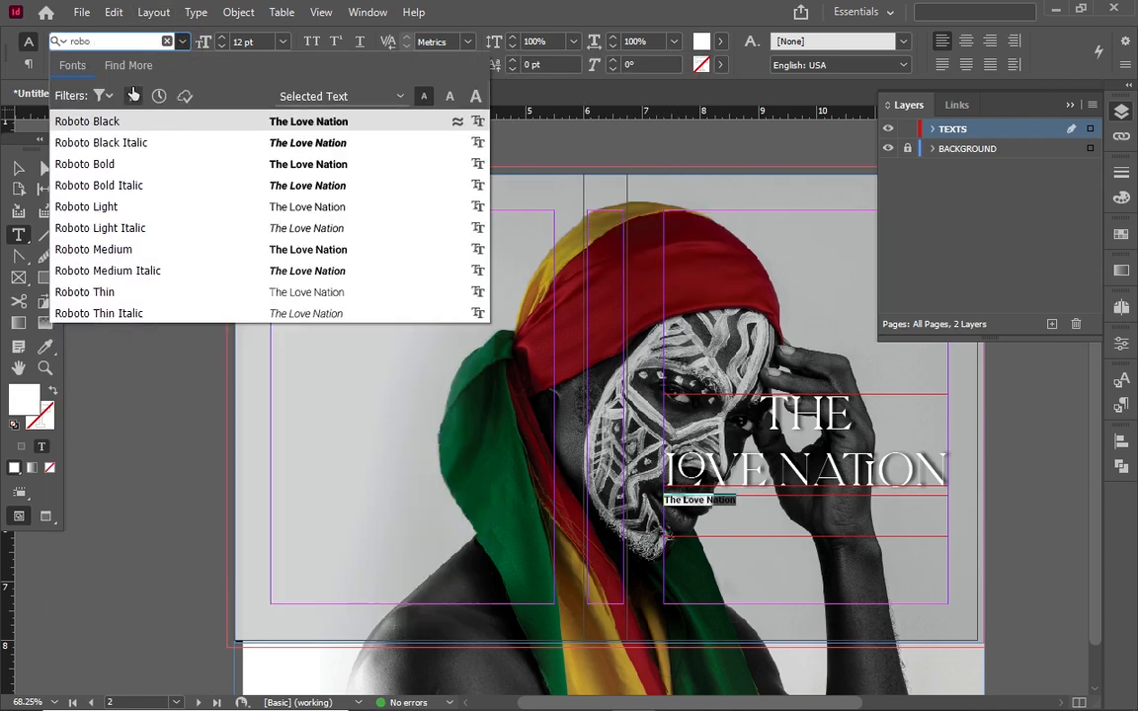
pyautogui.click(136, 165)
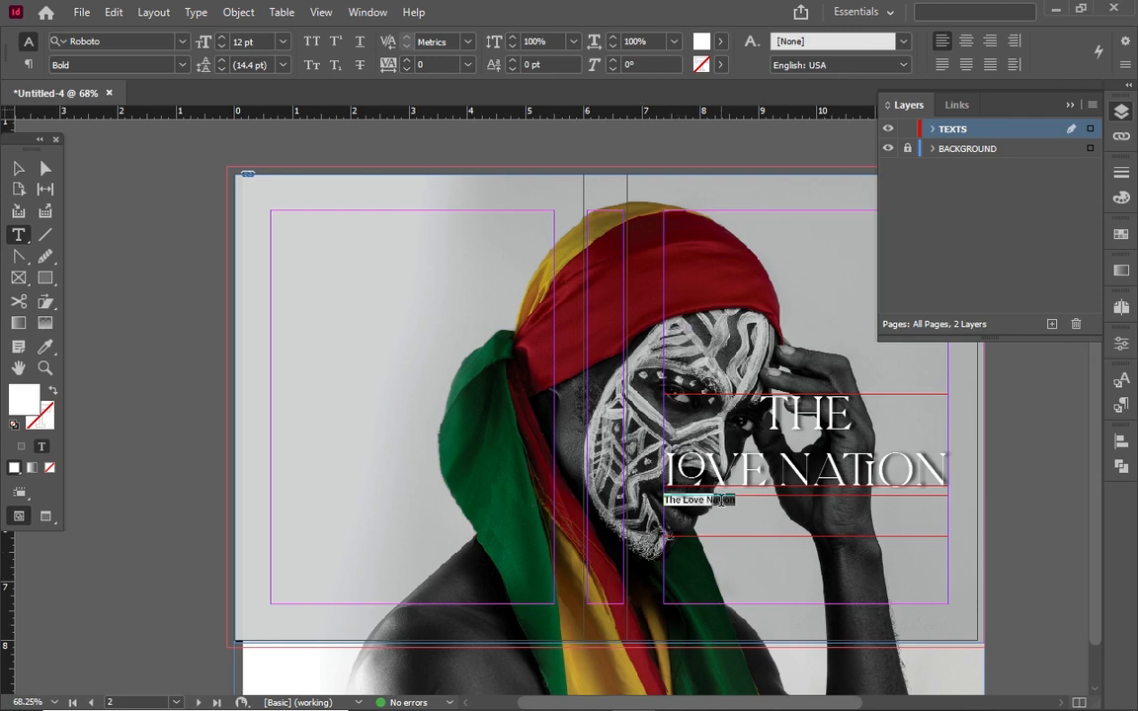
# Edit the line so it reads 'The Nation Ghana'
pyautogui.moveTo(736, 501); pyautogui.dragTo(680, 497)
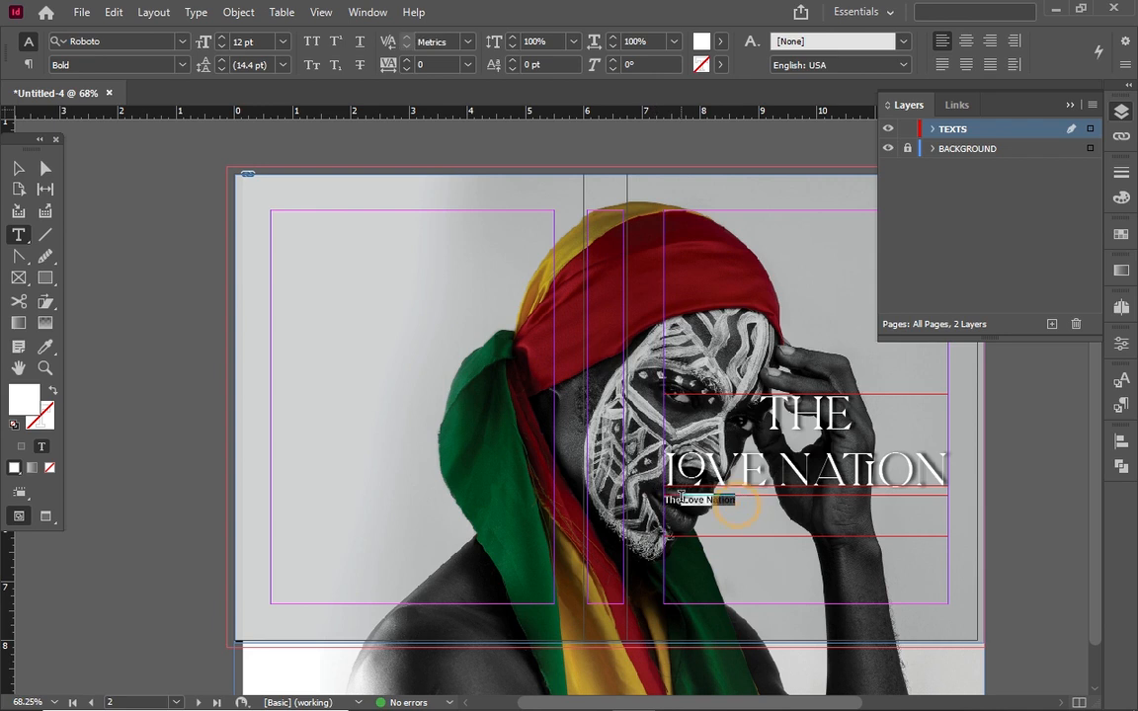
pyautogui.click(686, 506)
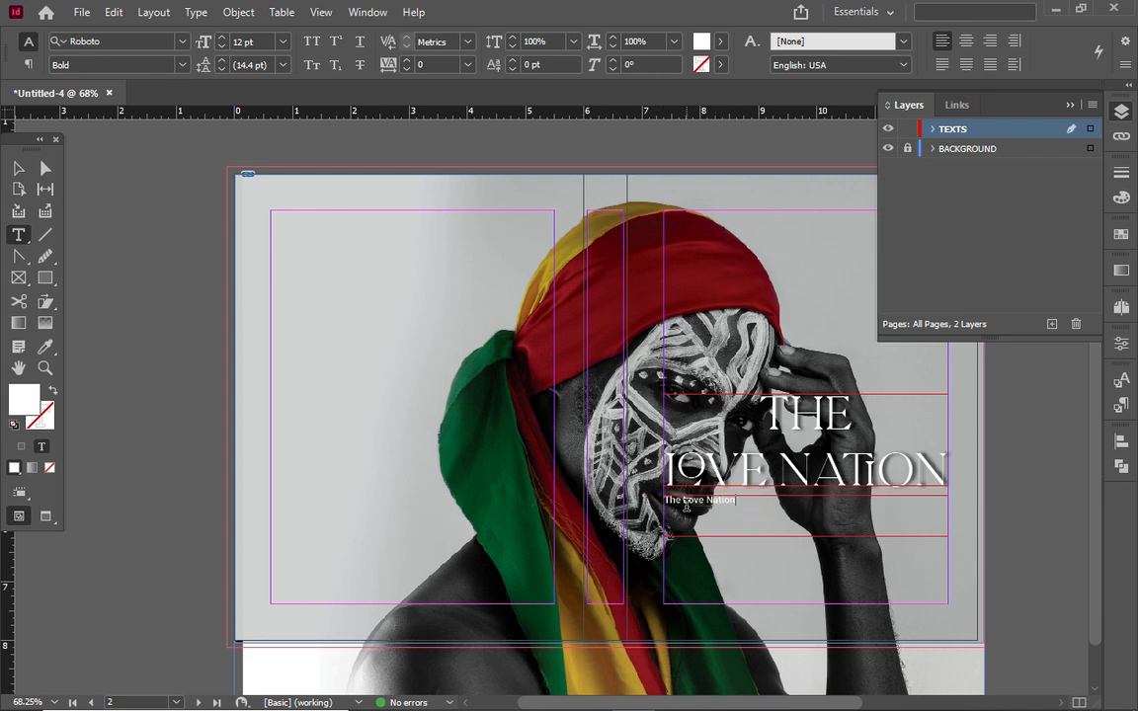
pyautogui.press('BackSpace')
pyautogui.press('BackSpace')
pyautogui.press('BackSpace')
pyautogui.press('BackSpace')
pyautogui.press('BackSpace')
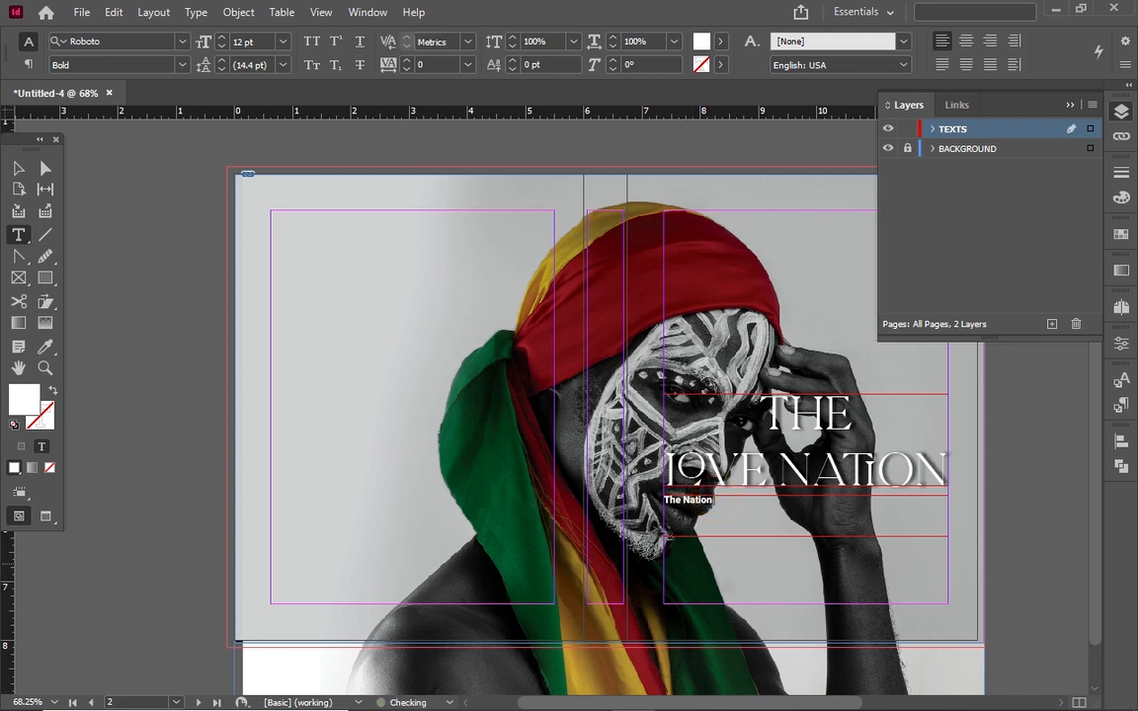
pyautogui.write('Ghana')
pyautogui.hotkey('ctrl', 'a')
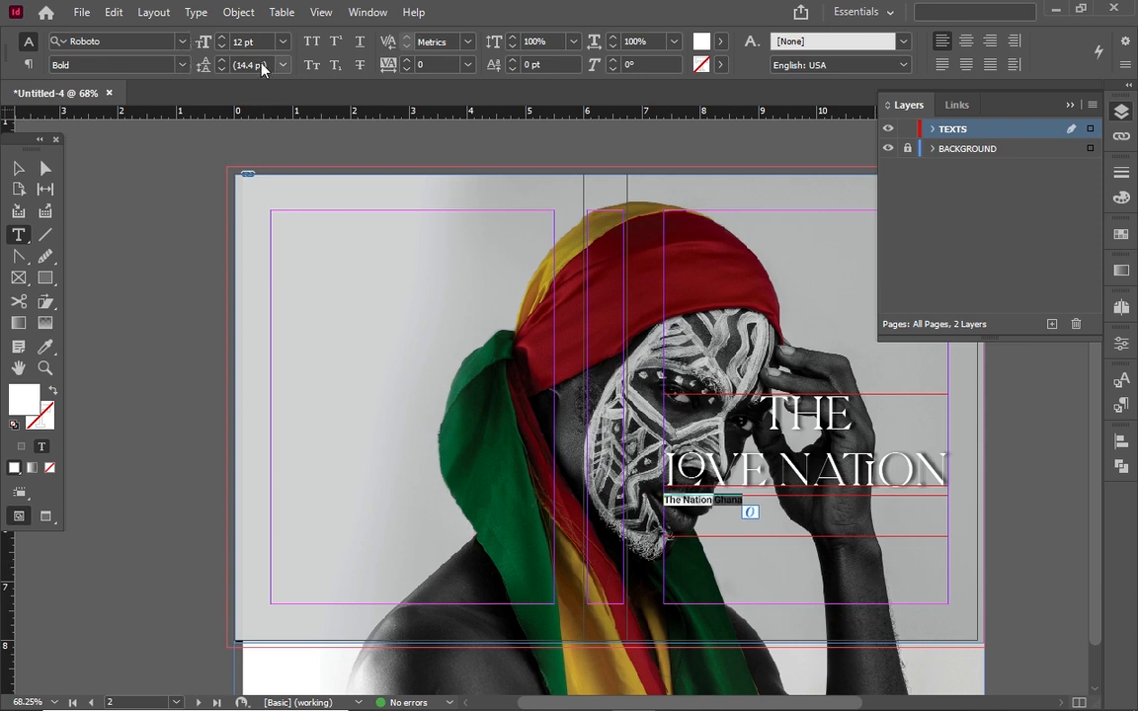
# Enlarge the subtitle to 22 pt and centre it within its frame
pyautogui.click(220, 37)
pyautogui.click(220, 37)
pyautogui.click(221, 36)
pyautogui.click(221, 37)
pyautogui.click(220, 36)
pyautogui.click(220, 36)
pyautogui.click(221, 36)
pyautogui.click(220, 36)
pyautogui.click(221, 36)
pyautogui.click(220, 36)
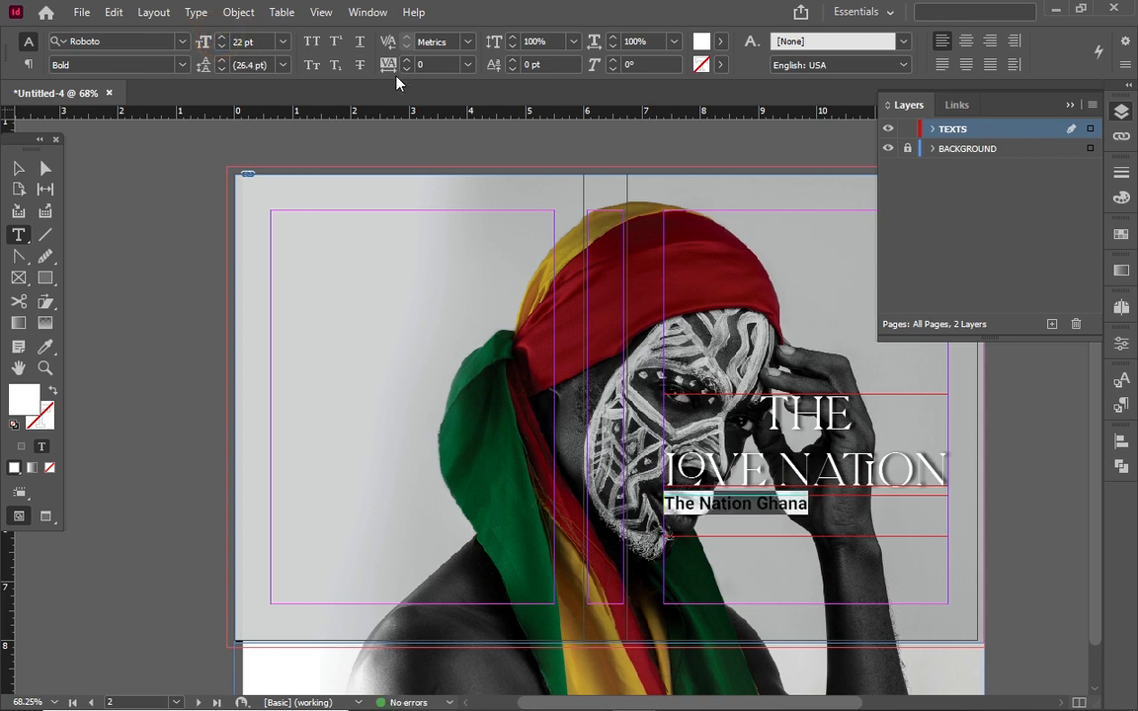
pyautogui.click(968, 39)
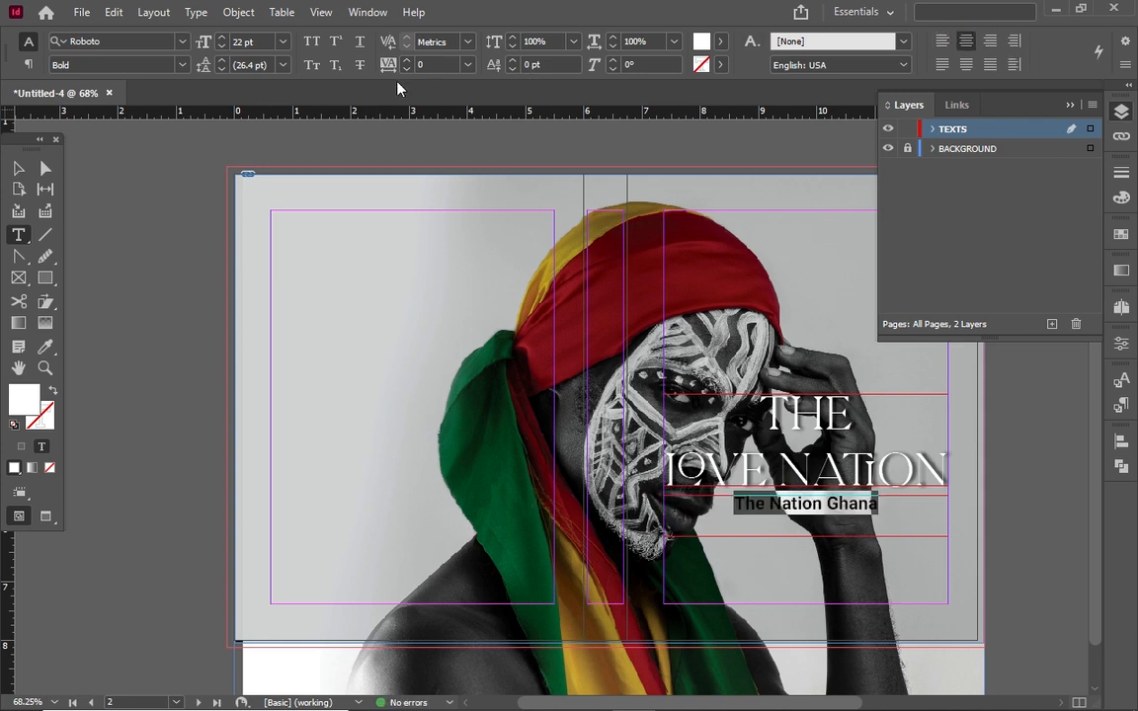
pyautogui.click(19, 169)
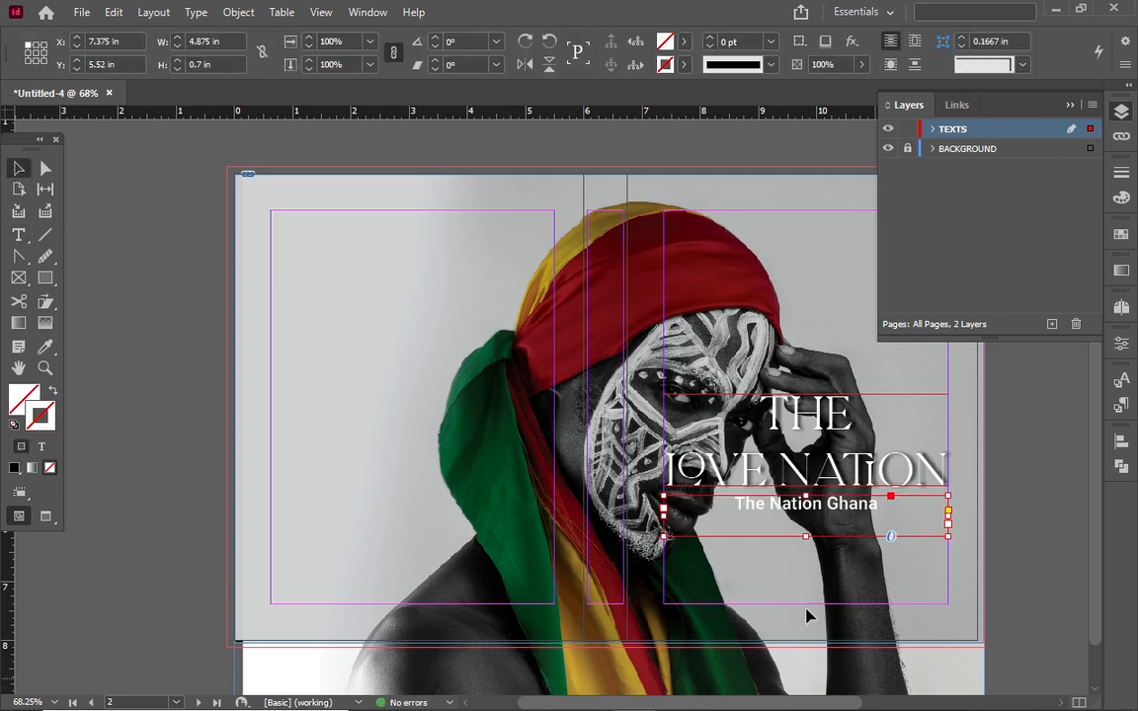
# Apply Fitting > Fit Frame to Content to the The Nation Ghana frame
pyautogui.rightClick(826, 526)
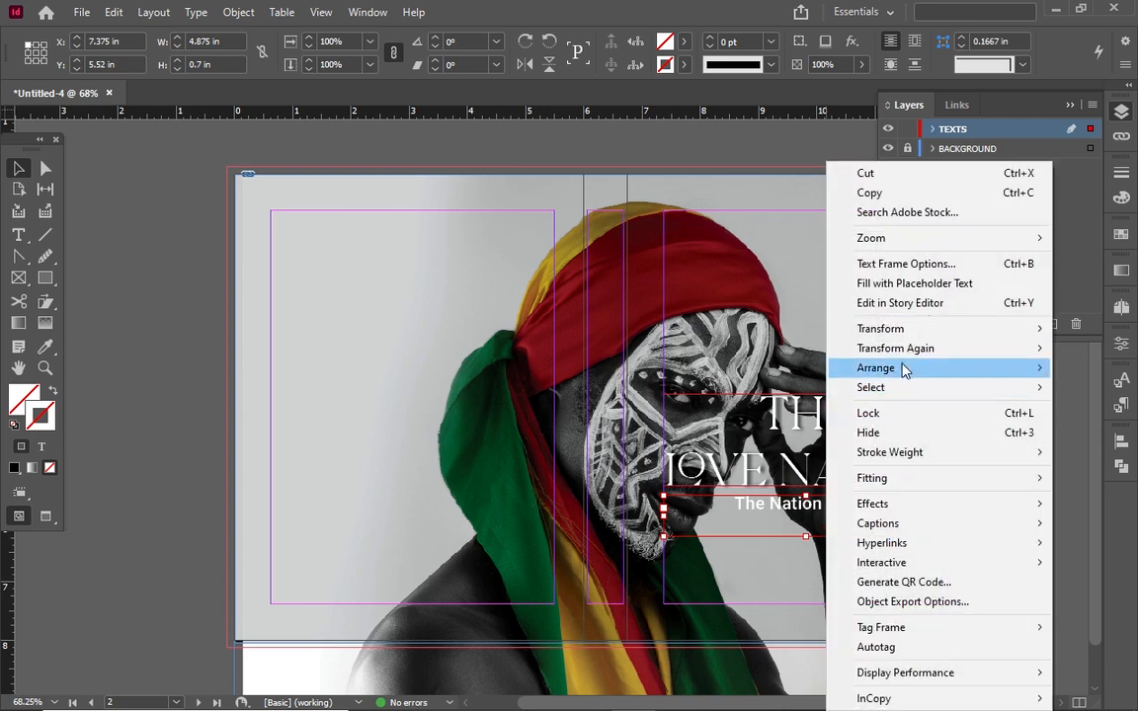
pyautogui.click(833, 478)
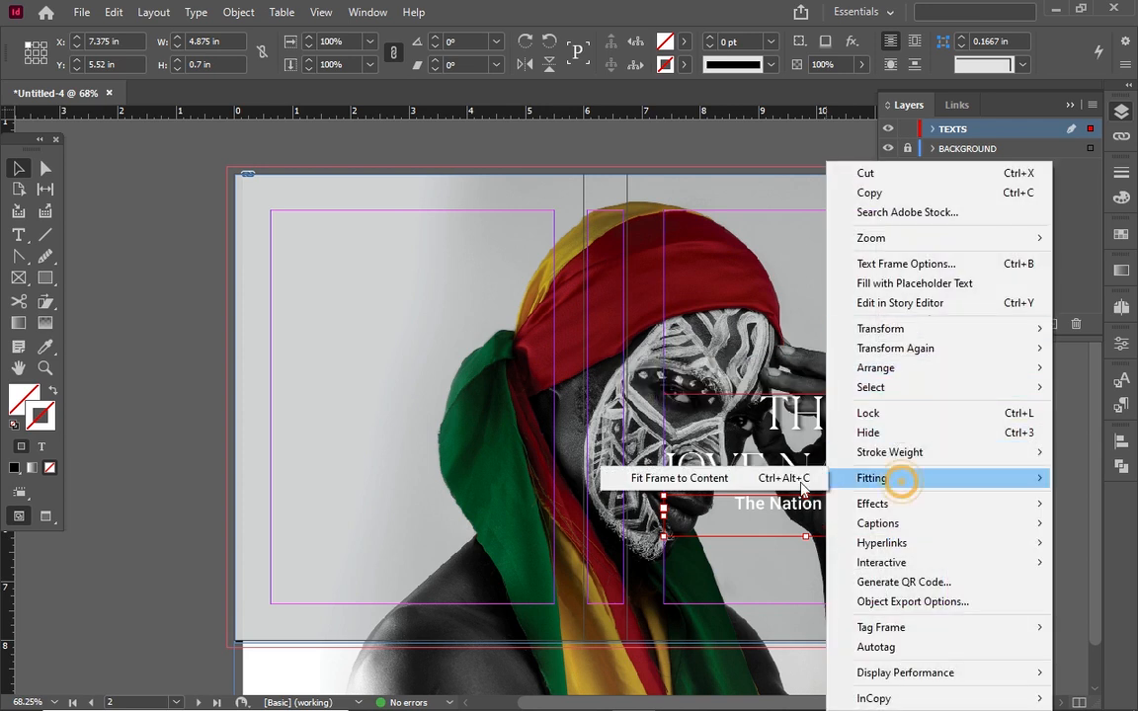
pyautogui.click(791, 480)
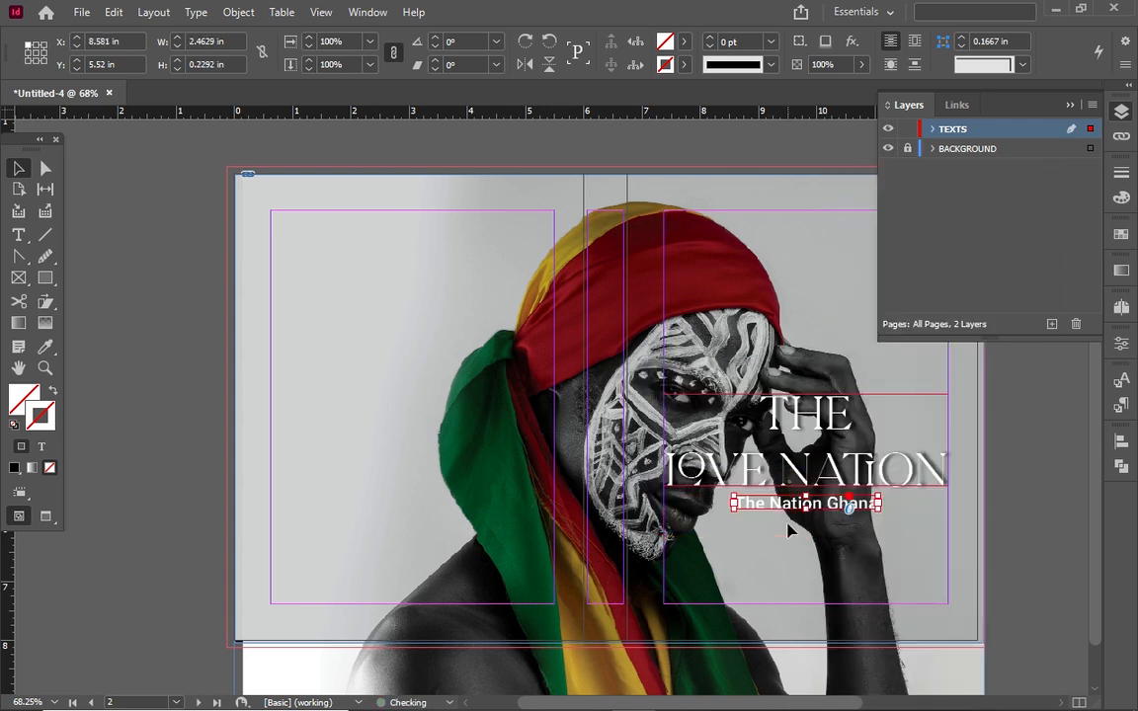
pyautogui.click(676, 516)
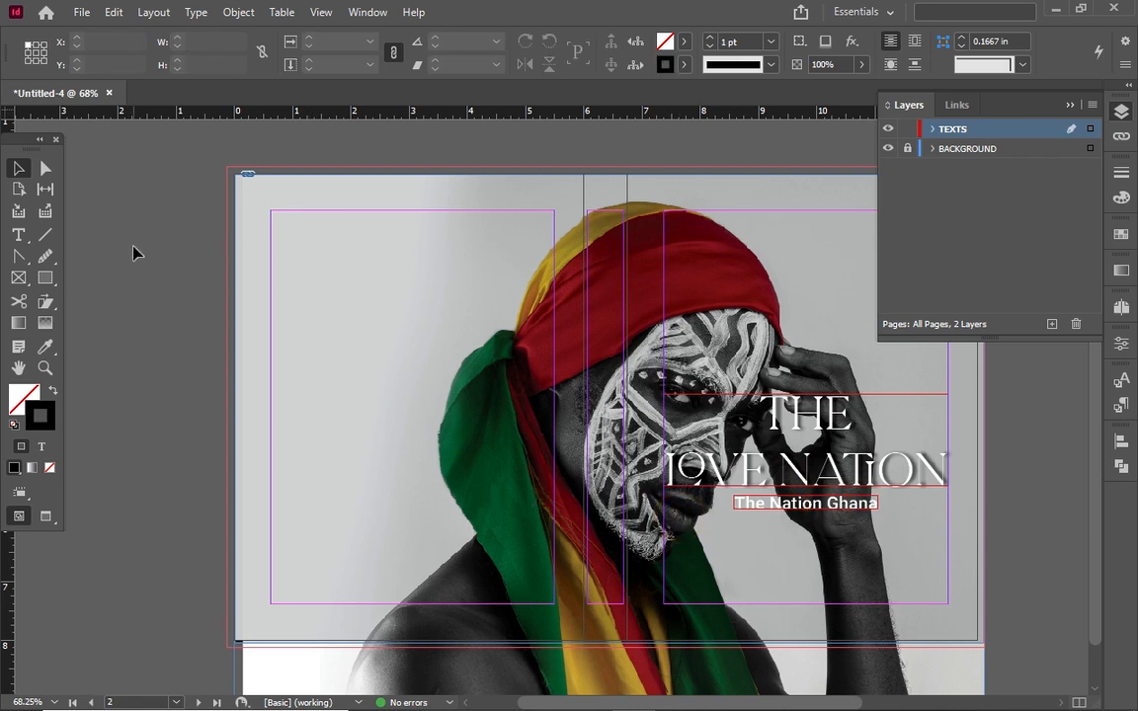
pyautogui.click(16, 237)
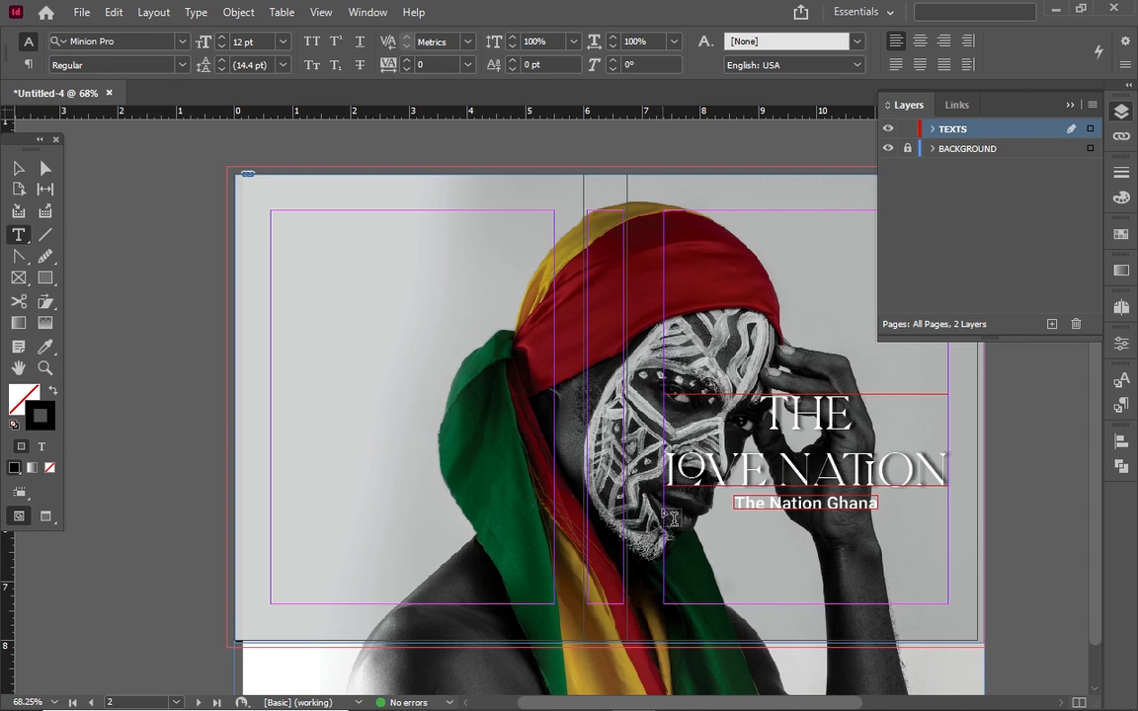
# Draw a text frame below the subtitle and type the author's name
pyautogui.moveTo(664, 515); pyautogui.dragTo(949, 546)
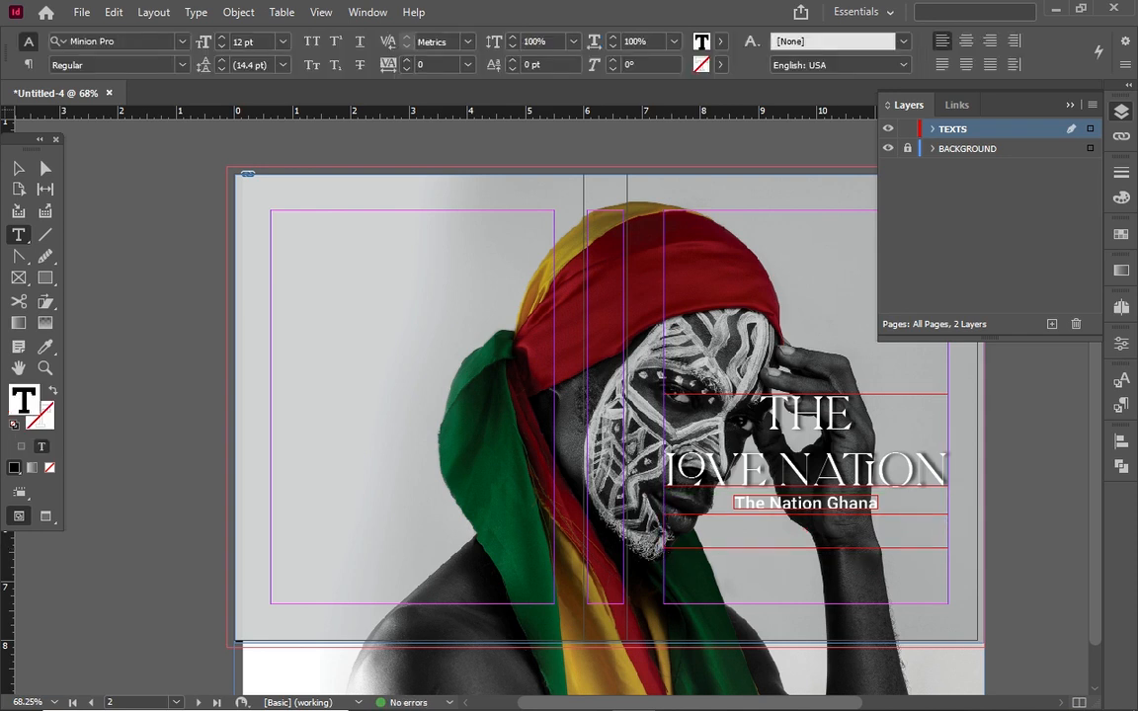
pyautogui.write('Movement, ri')
pyautogui.press('BackSpace')
pyautogui.press('BackSpace')
pyautogui.write('Richmond')
# Make the author line centred, 14 pt, yellow and Bold
pyautogui.hotkey('ctrl', 'a')
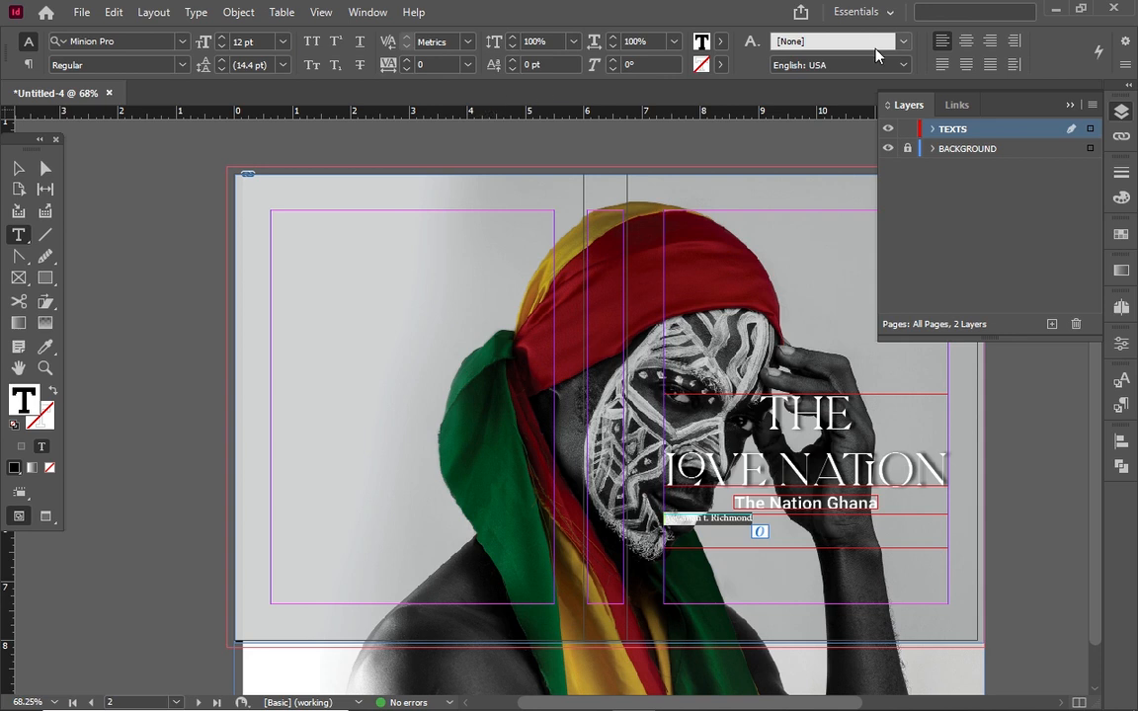
pyautogui.click(966, 40)
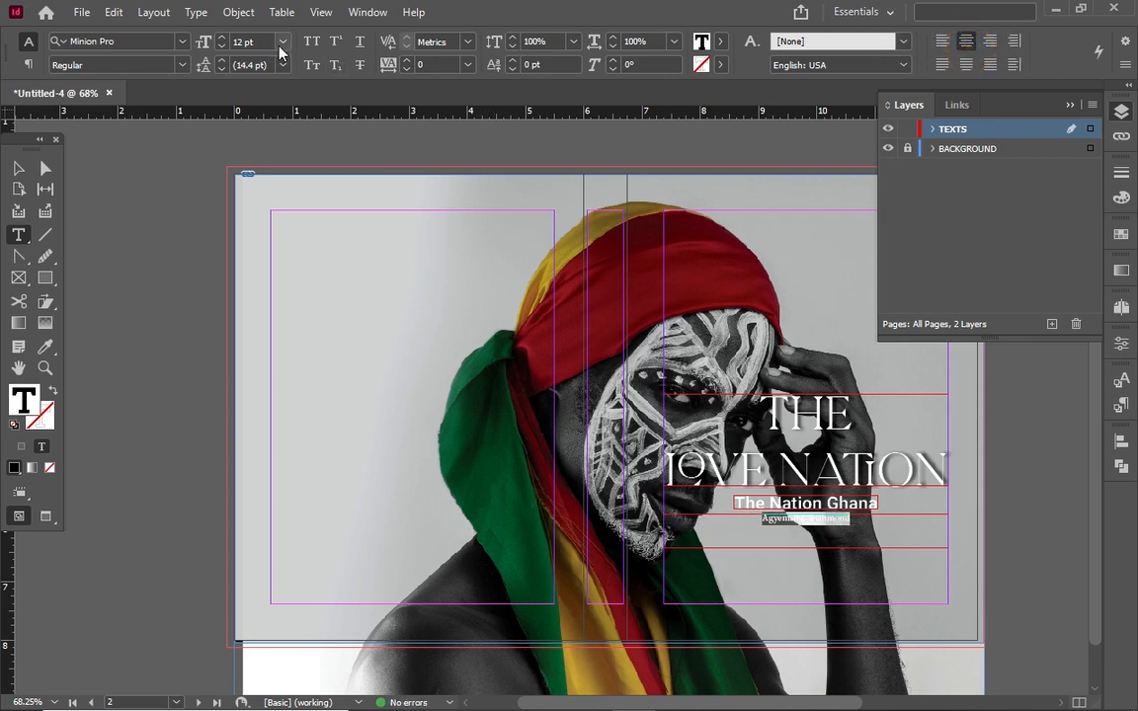
pyautogui.click(222, 37)
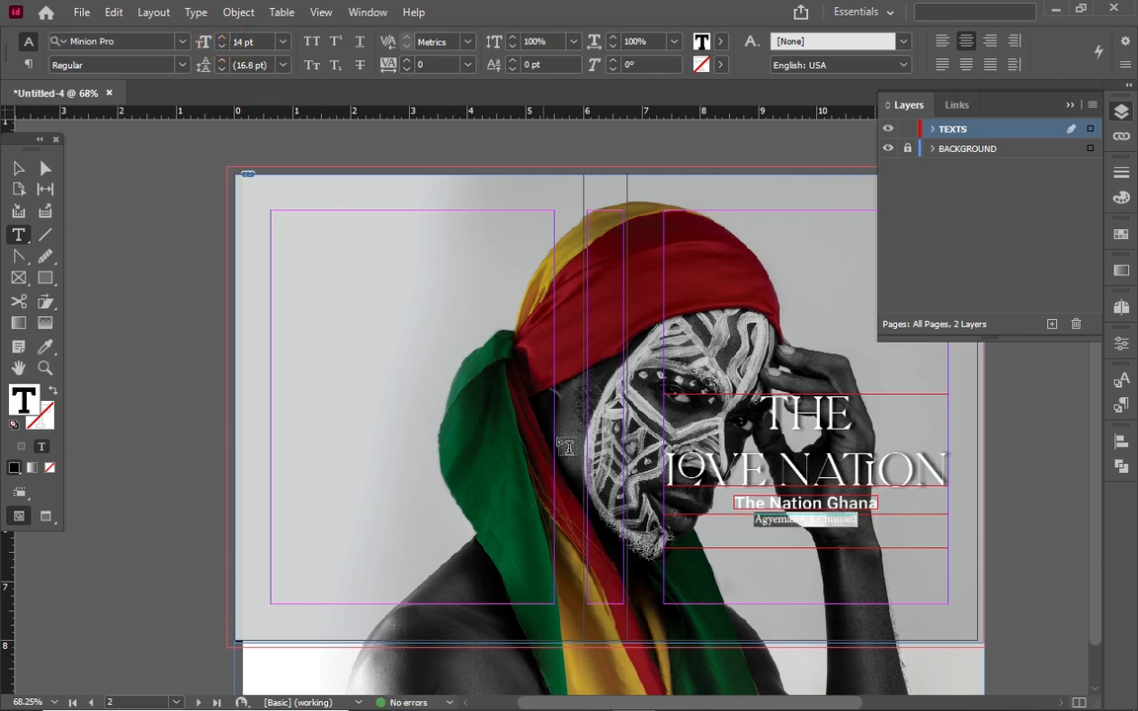
pyautogui.click(720, 41)
pyautogui.click(623, 216)
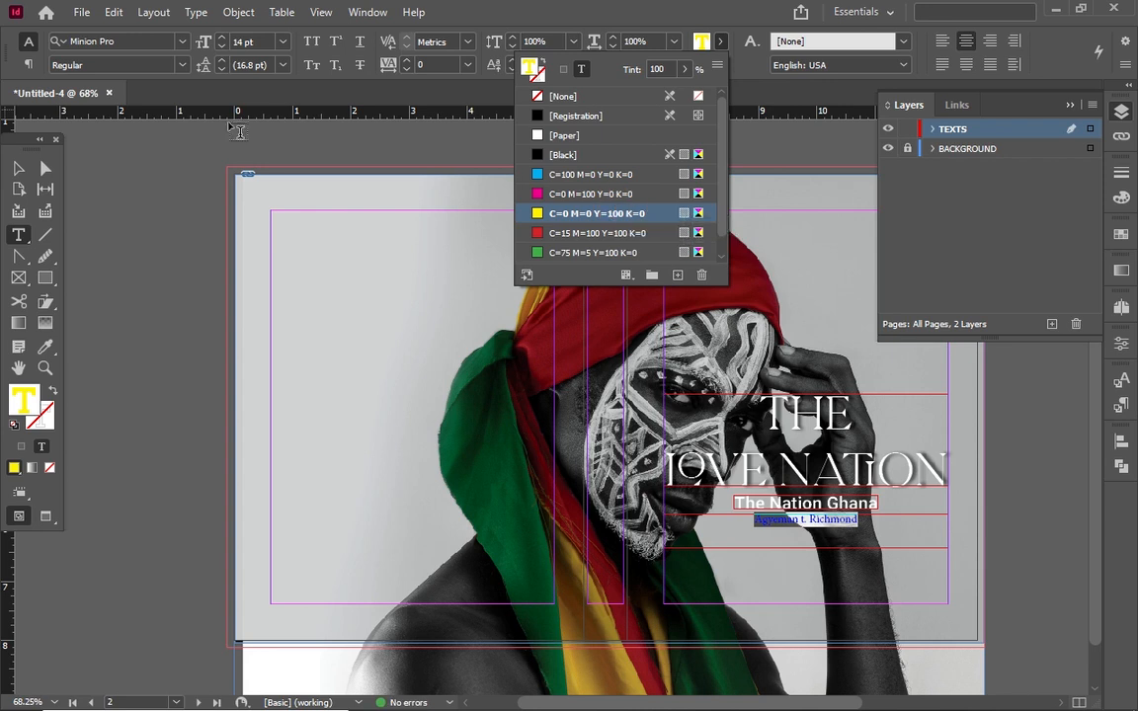
pyautogui.click(182, 64)
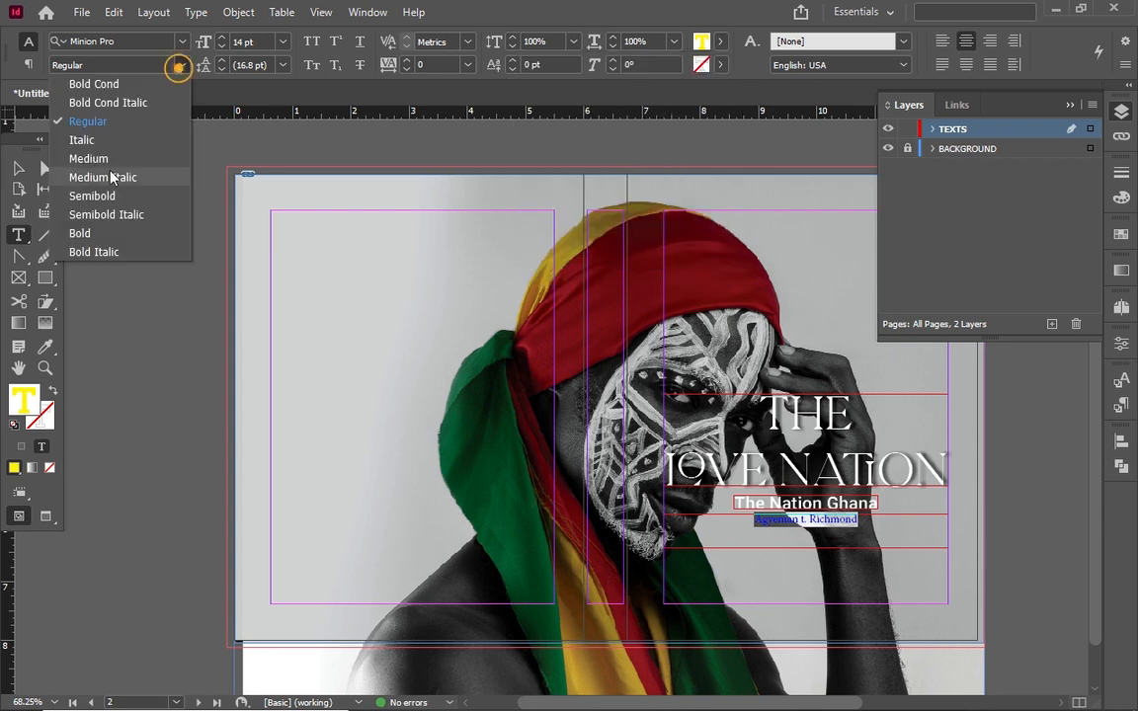
pyautogui.click(96, 235)
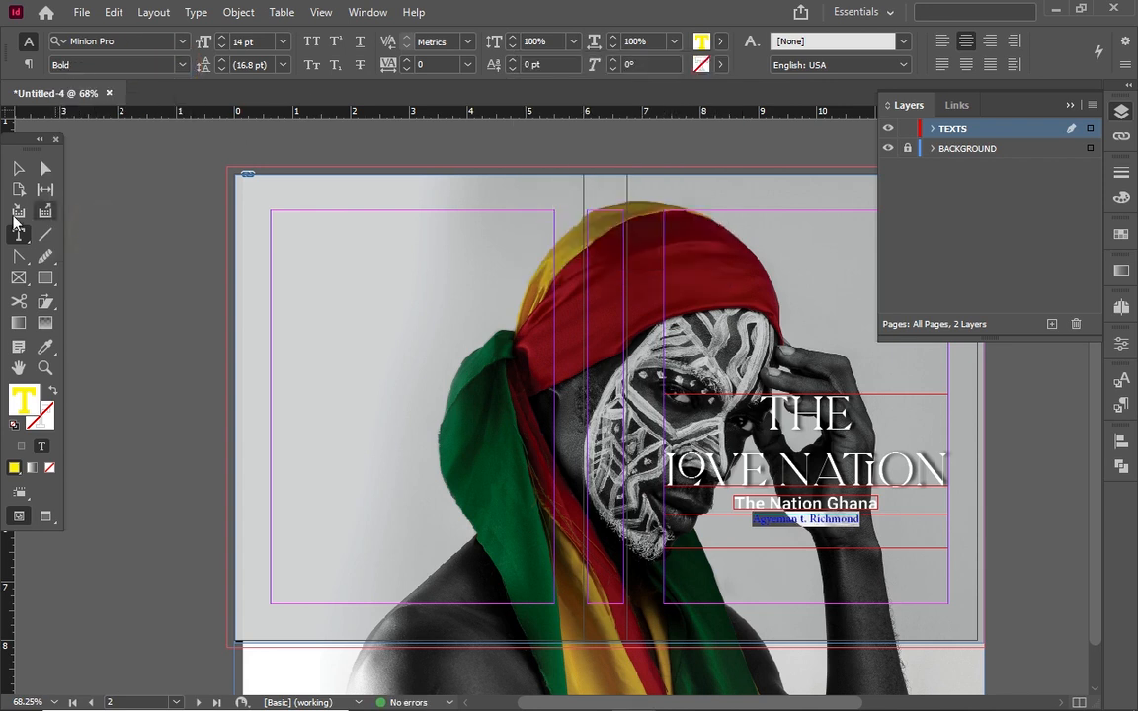
# Replace the lowercase initial with a capital T and preview the cover without guides
pyautogui.click(19, 168)
pyautogui.click(338, 412)
pyautogui.doubleClick(807, 520)
pyautogui.press('BackSpace')
pyautogui.write('T')
pyautogui.click(18, 170)
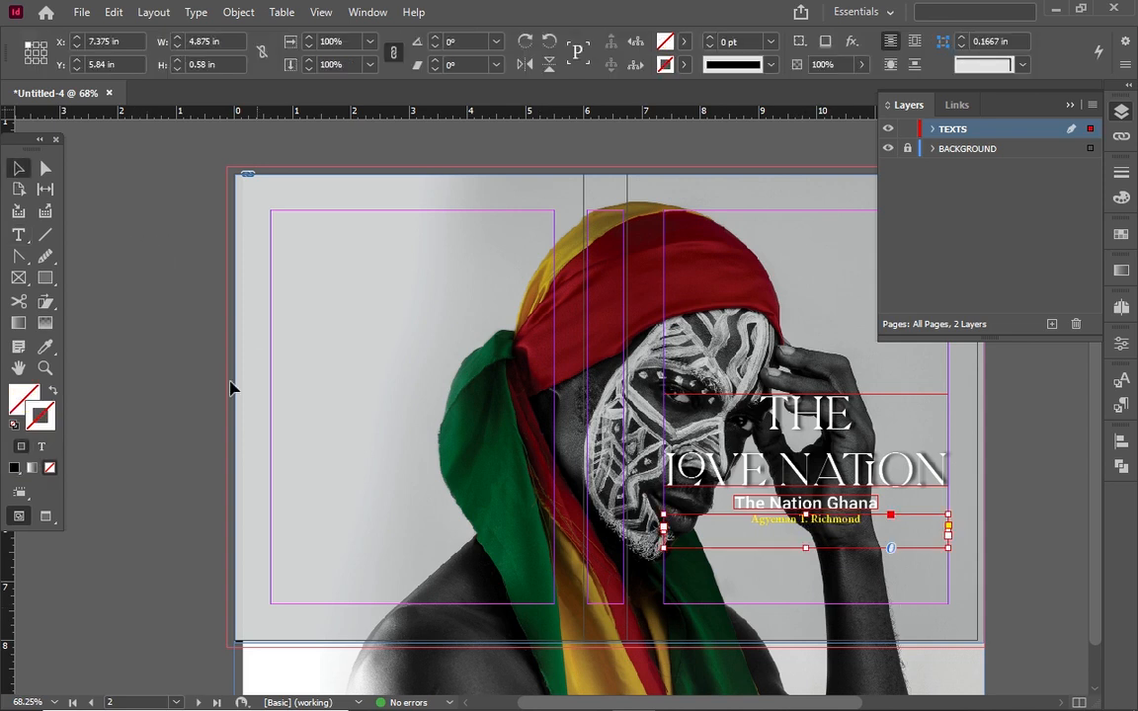
pyautogui.press('w')
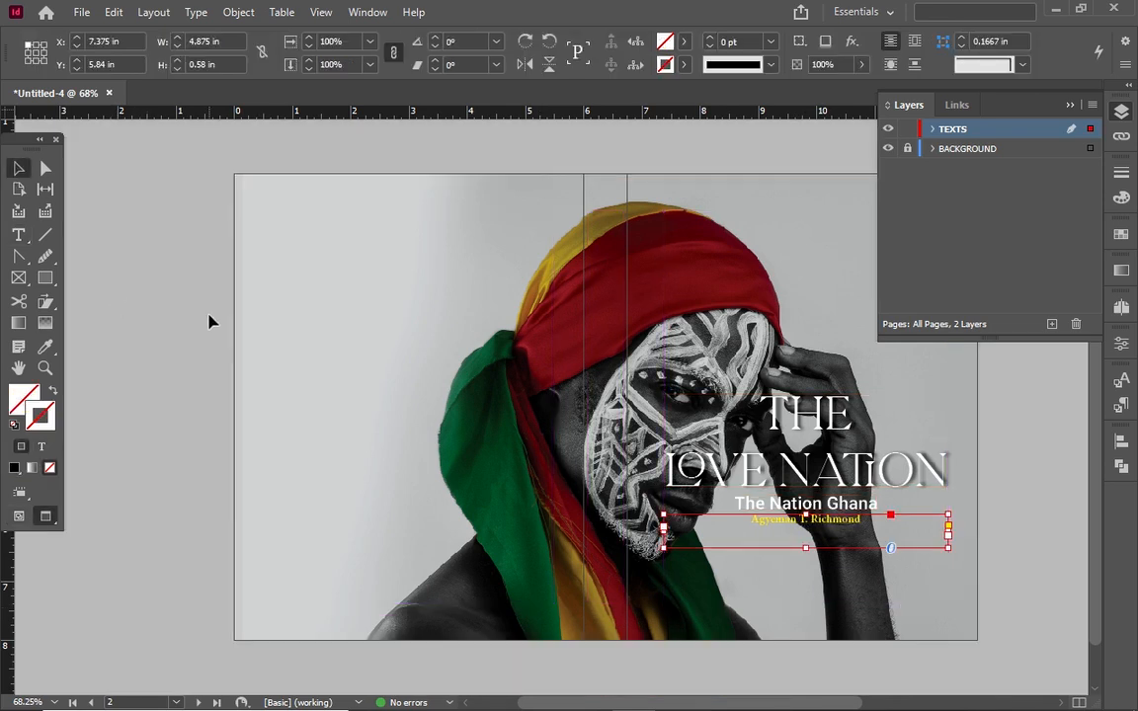
pyautogui.click(236, 228)
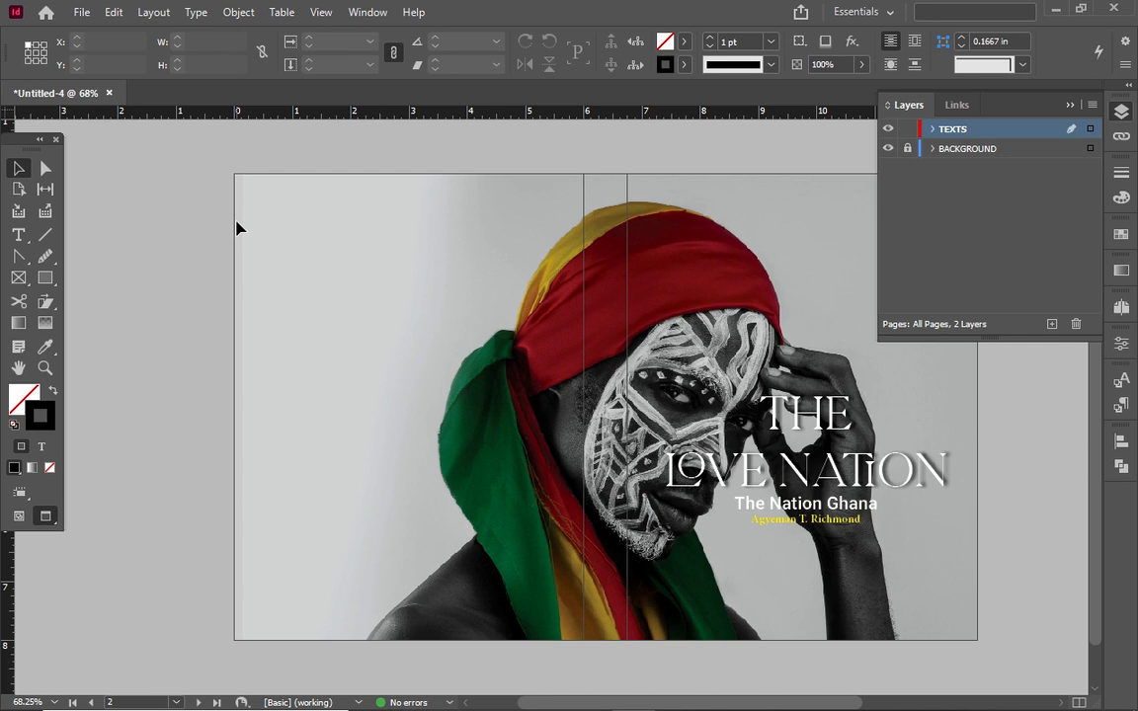
pyautogui.press('w')
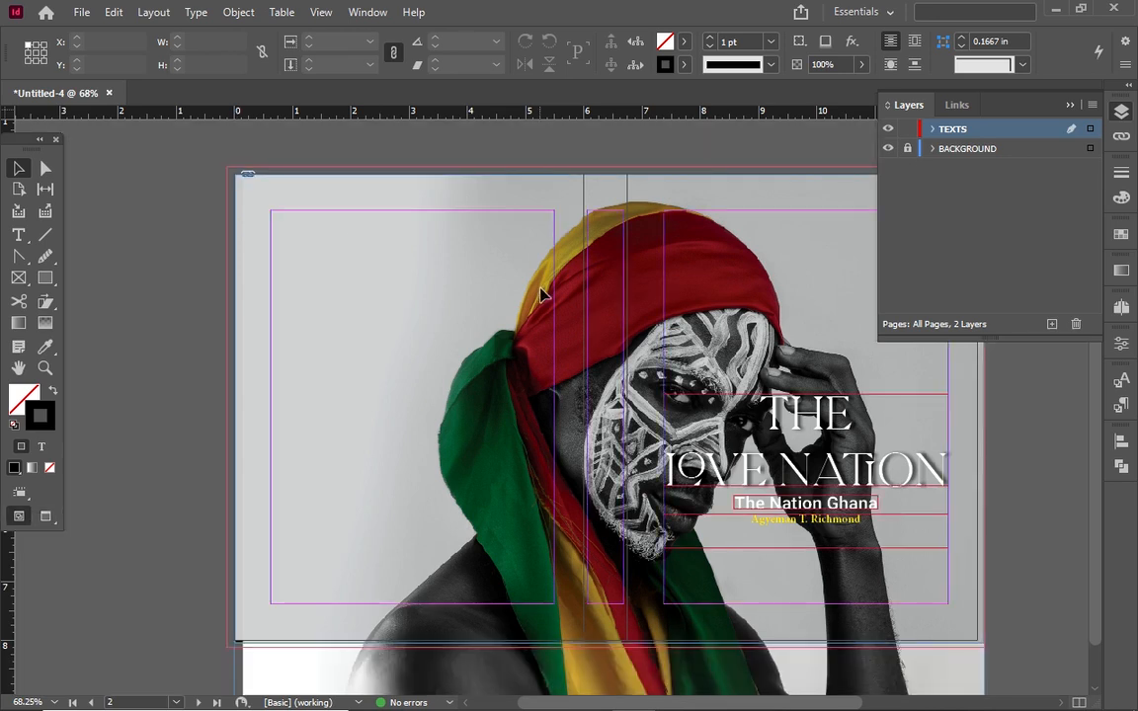
pyautogui.click(856, 530)
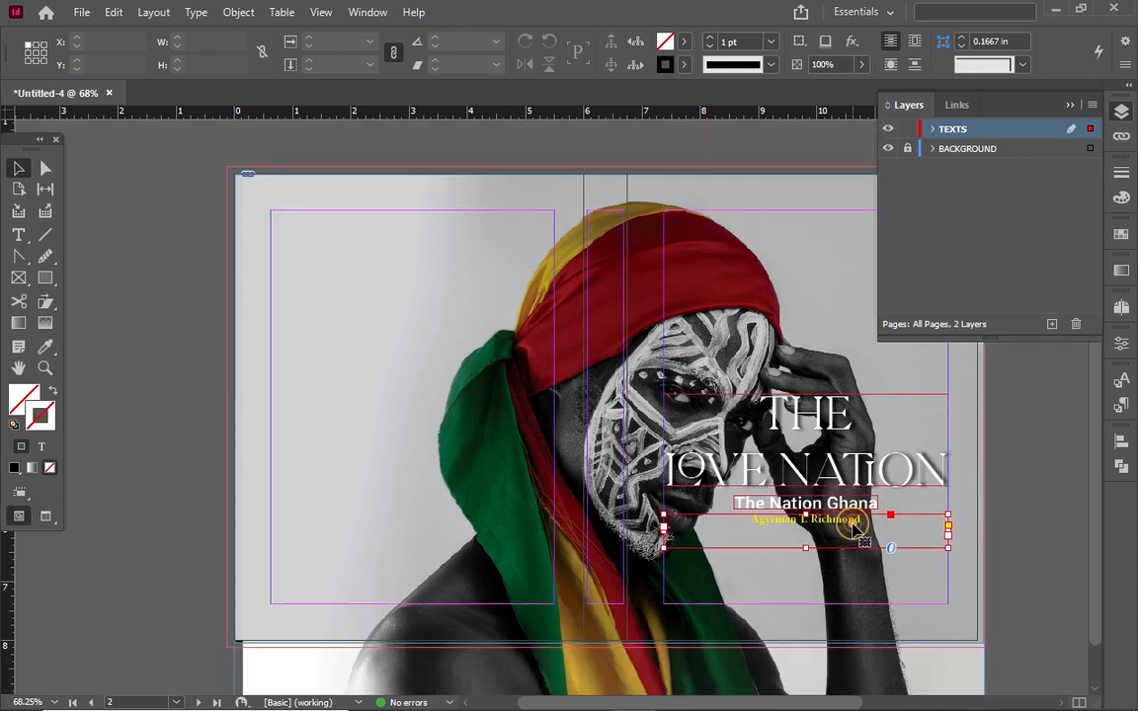
# Add a drop shadow to the author line with a reduced vertical offset
pyautogui.click(852, 42)
pyautogui.click(882, 67)
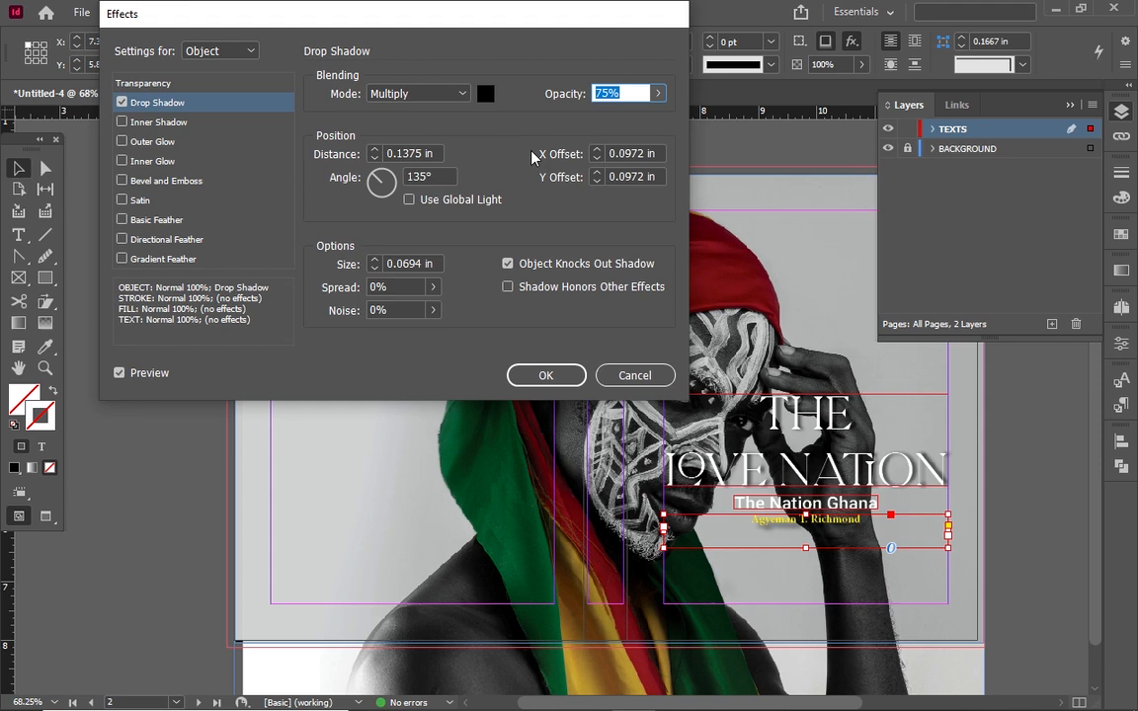
pyautogui.click(596, 183)
pyautogui.click(596, 183)
pyautogui.click(598, 172)
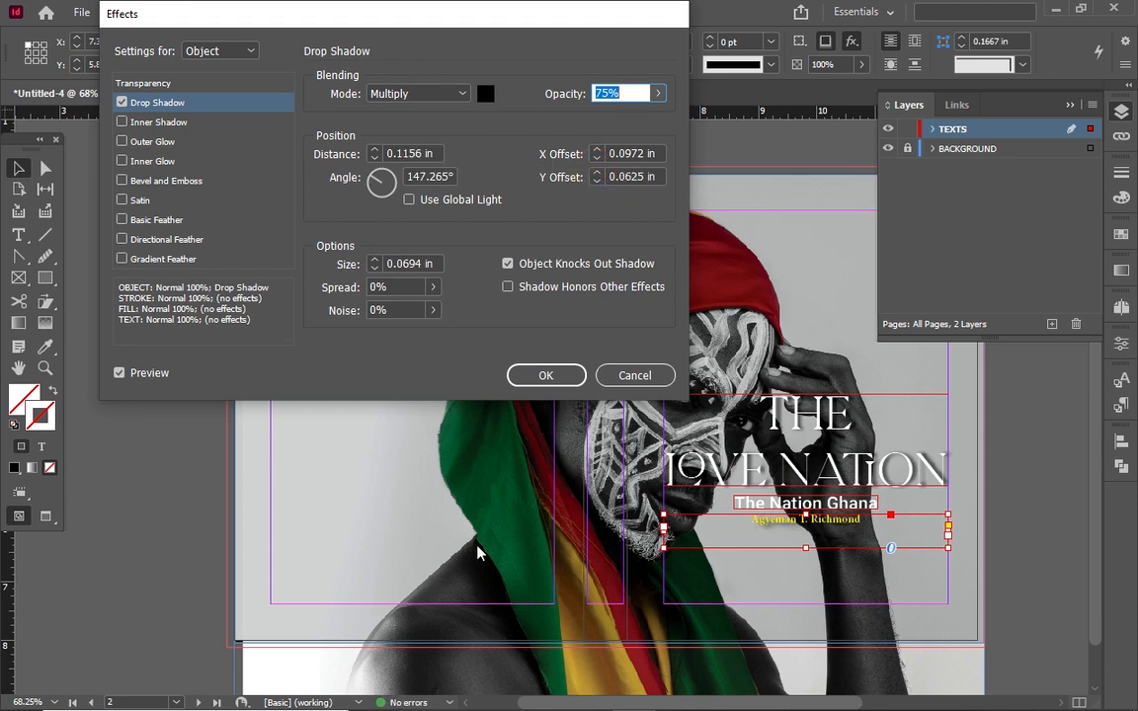
pyautogui.click(547, 376)
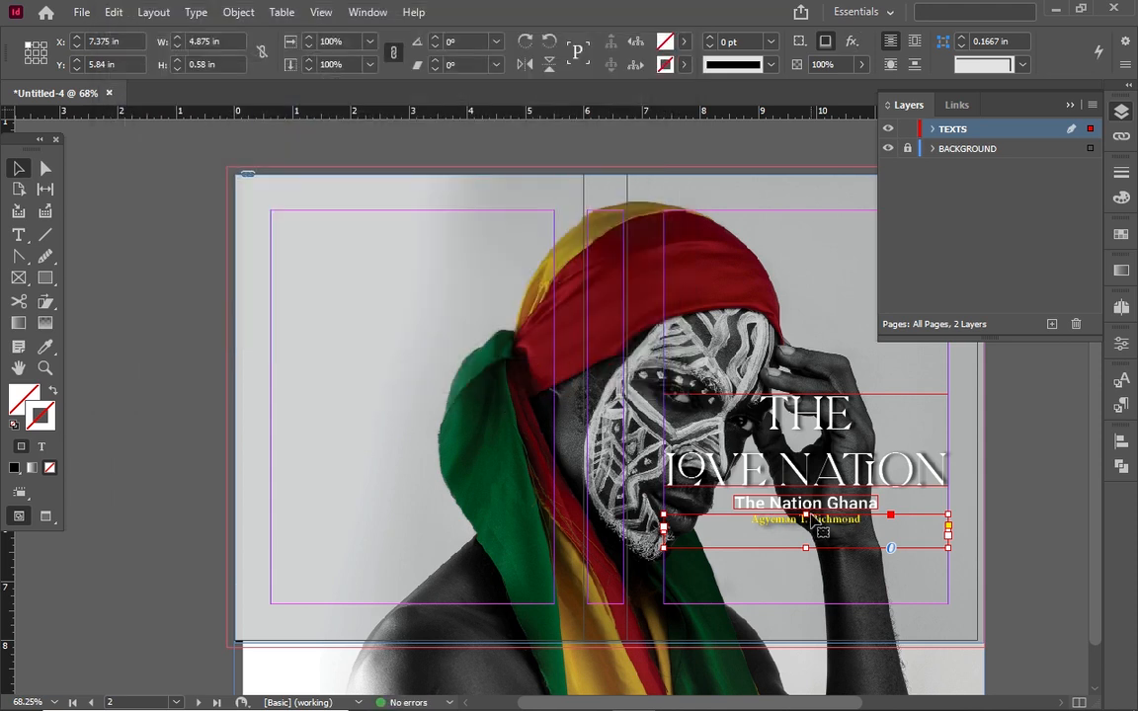
# Give The Nation Ghana subtitle a drop shadow with X and Y offsets of 0.0625 in
pyautogui.click(796, 504)
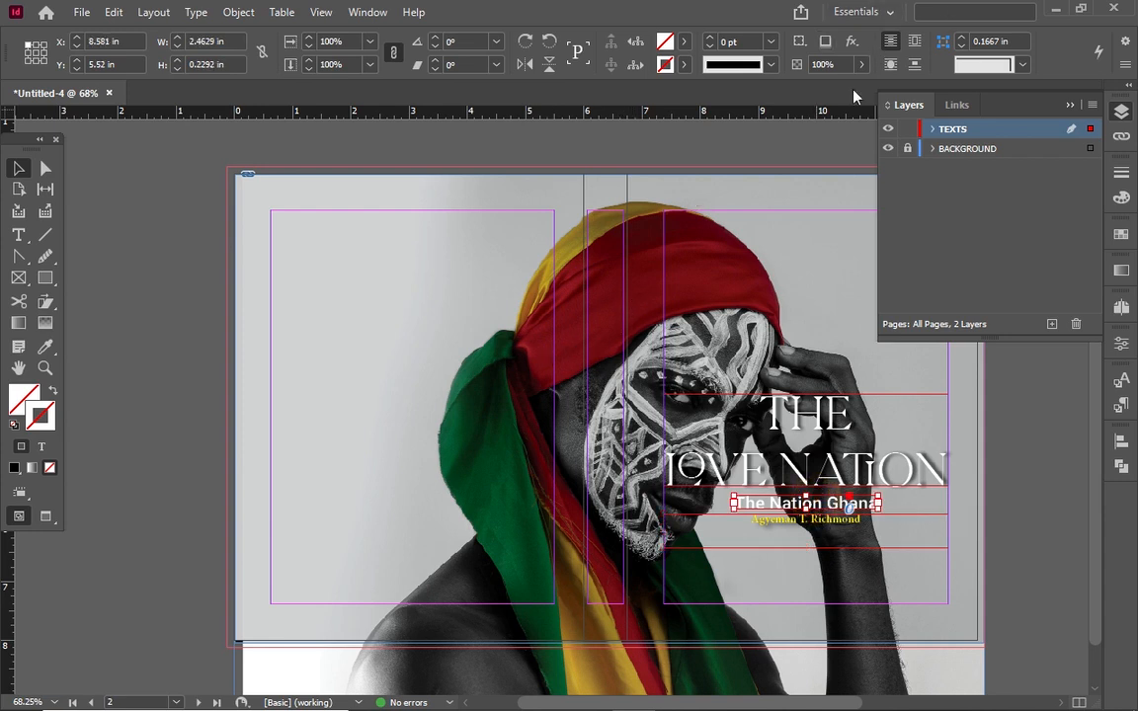
pyautogui.click(851, 42)
pyautogui.click(919, 68)
pyautogui.click(597, 158)
pyautogui.click(598, 180)
pyautogui.click(540, 377)
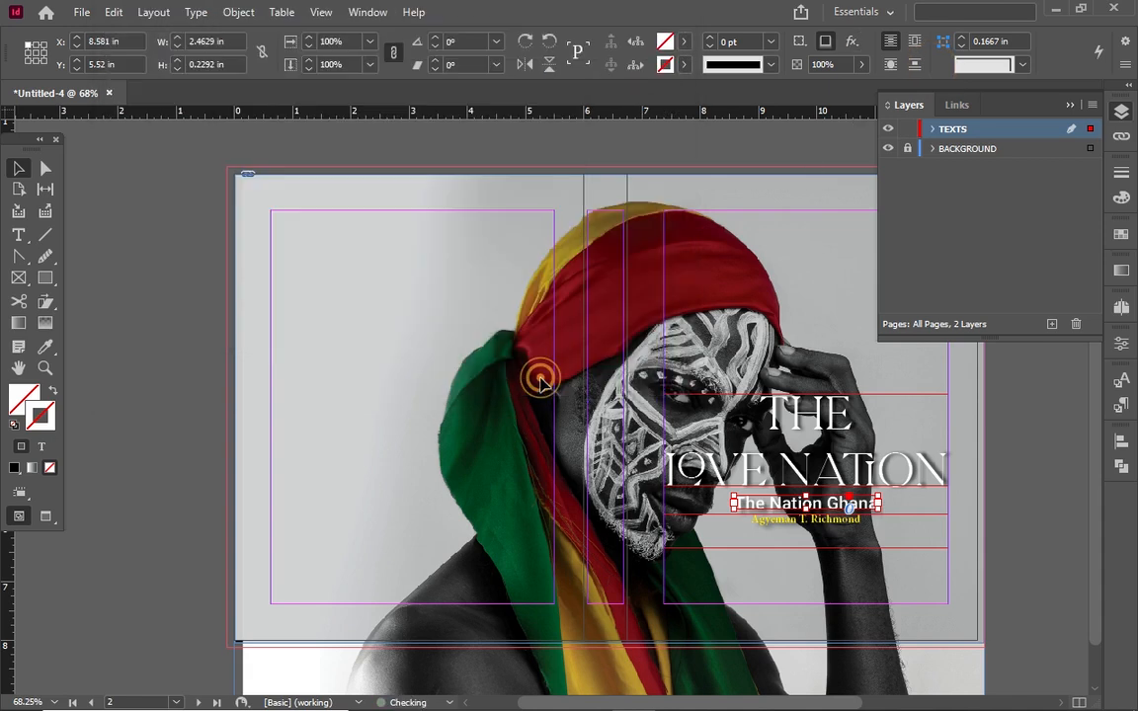
pyautogui.click(516, 404)
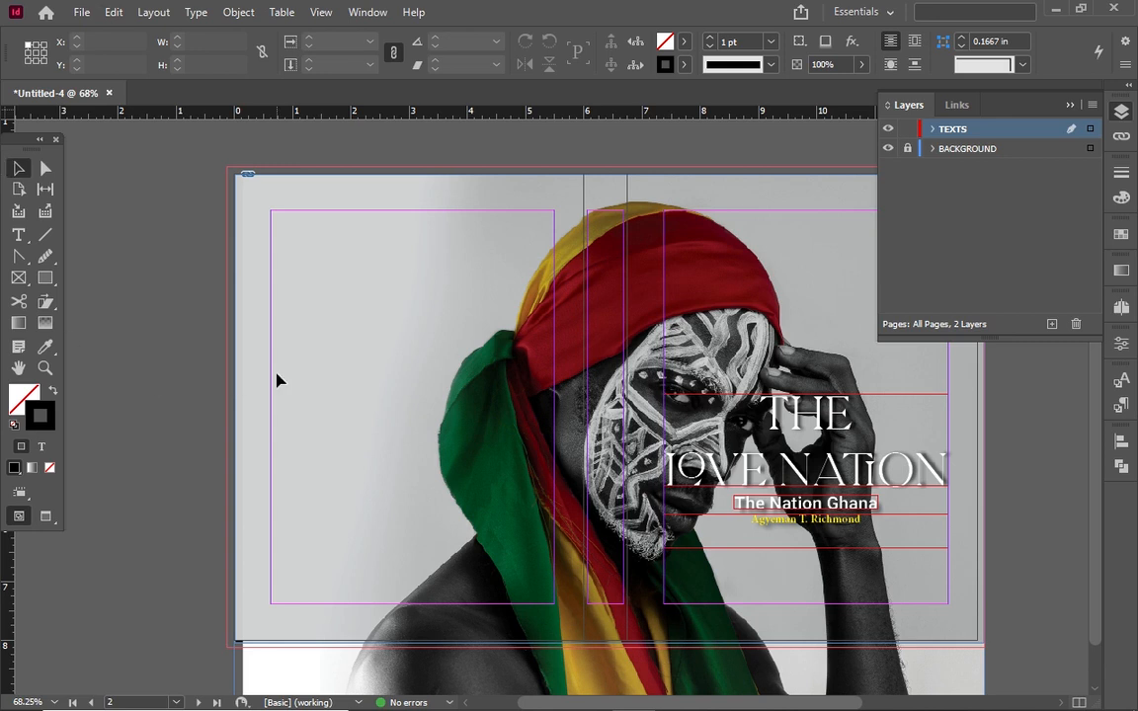
# Drag a copy of the THE LOVE NATION title onto the back cover and select its text
pyautogui.click(808, 420)
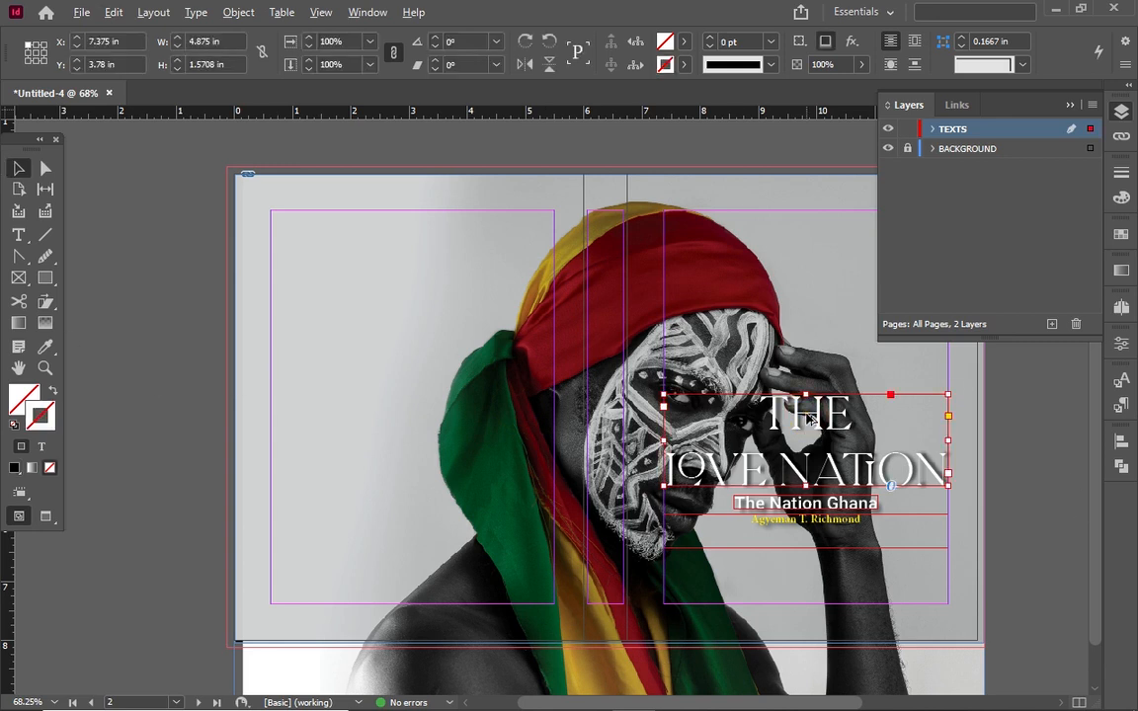
pyautogui.moveTo(808, 420); pyautogui.dragTo(415, 237)
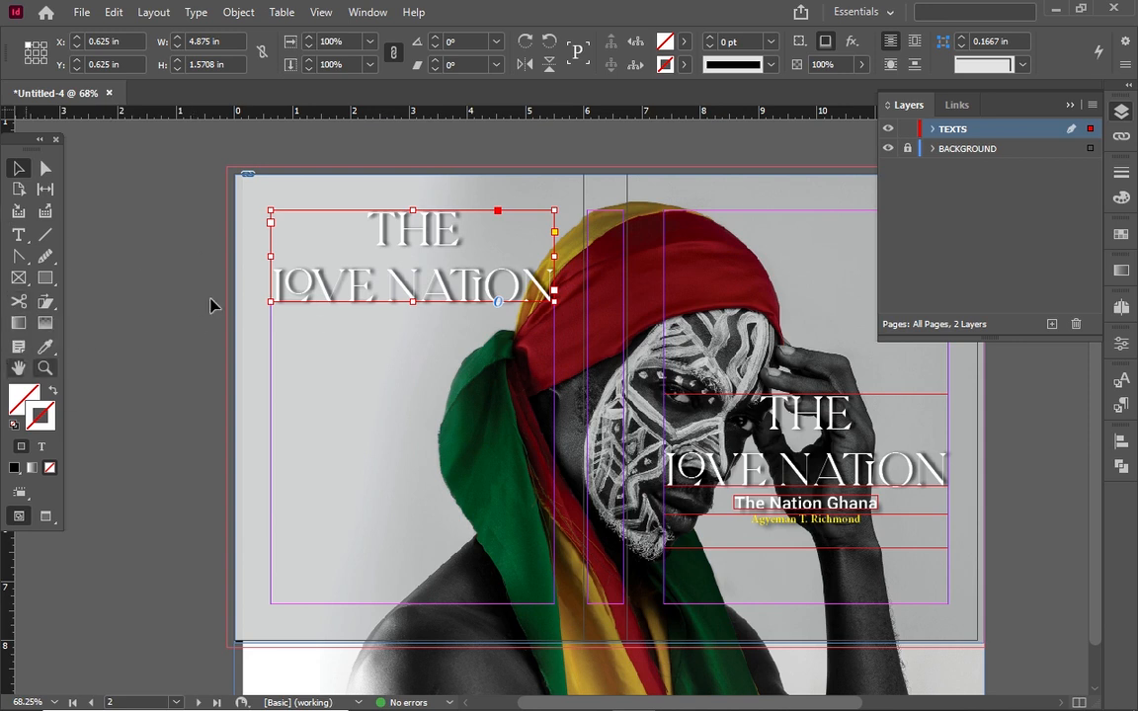
pyautogui.doubleClick(419, 262)
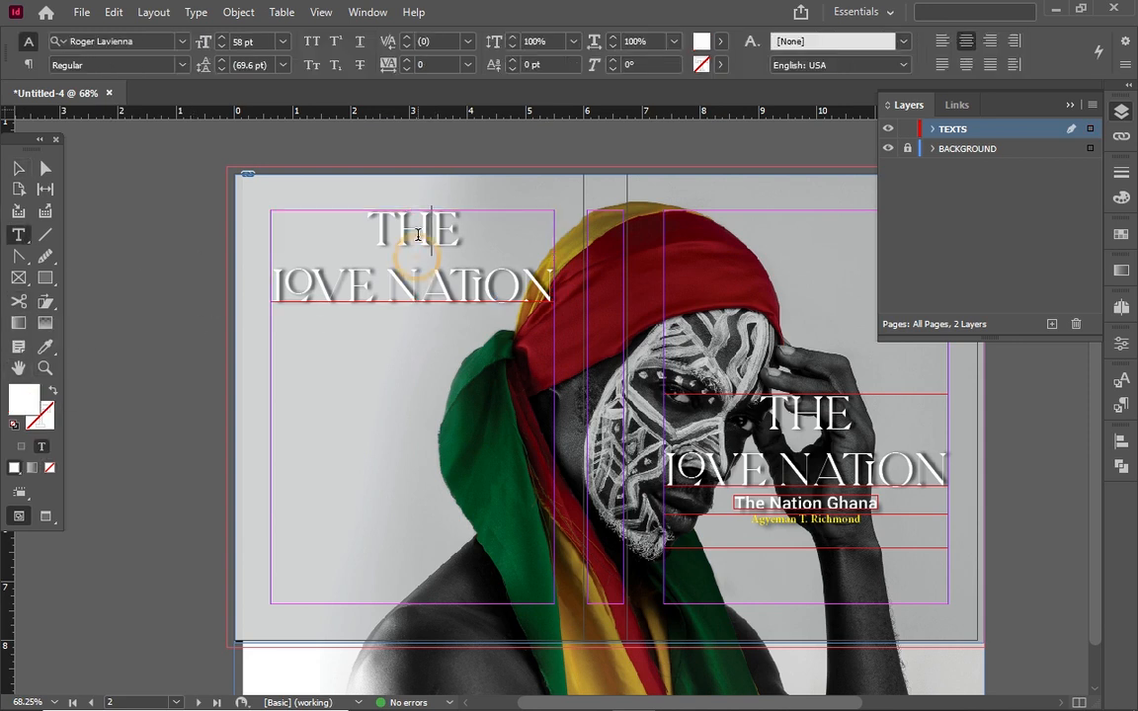
pyautogui.hotkey('ctrl', 'a')
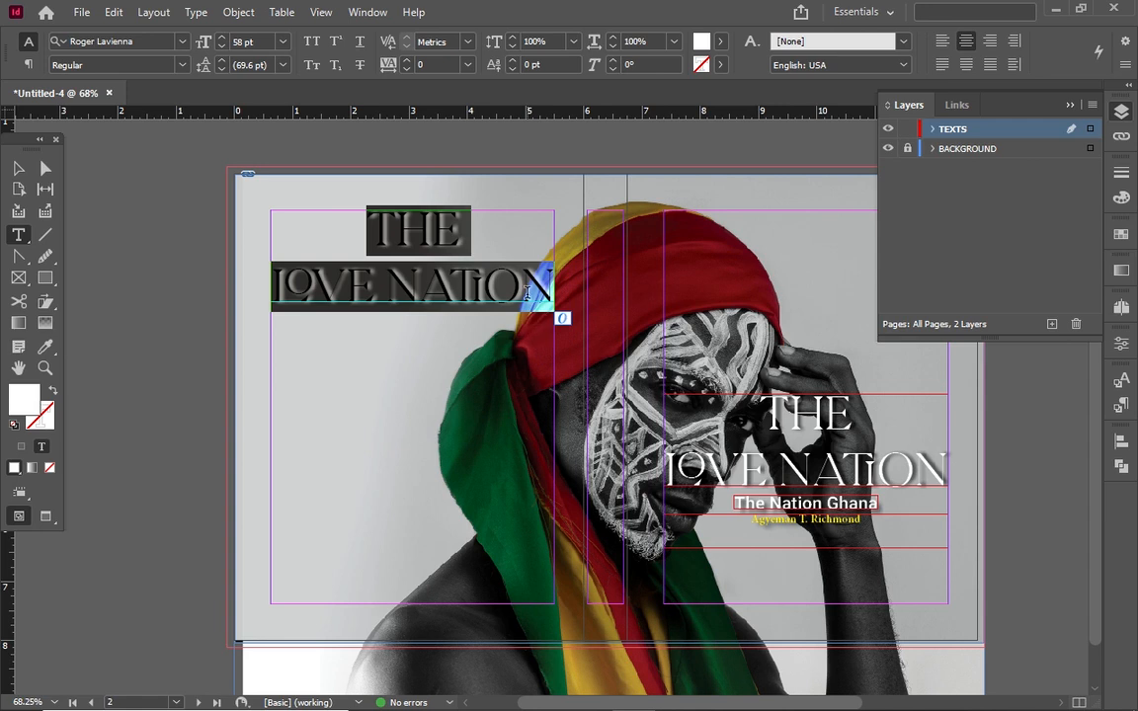
# Set the copied title to 45 pt with 48 pt leading
pyautogui.click(233, 41)
pyautogui.press('BackSpace')
pyautogui.write('45')
pyautogui.click(249, 64)
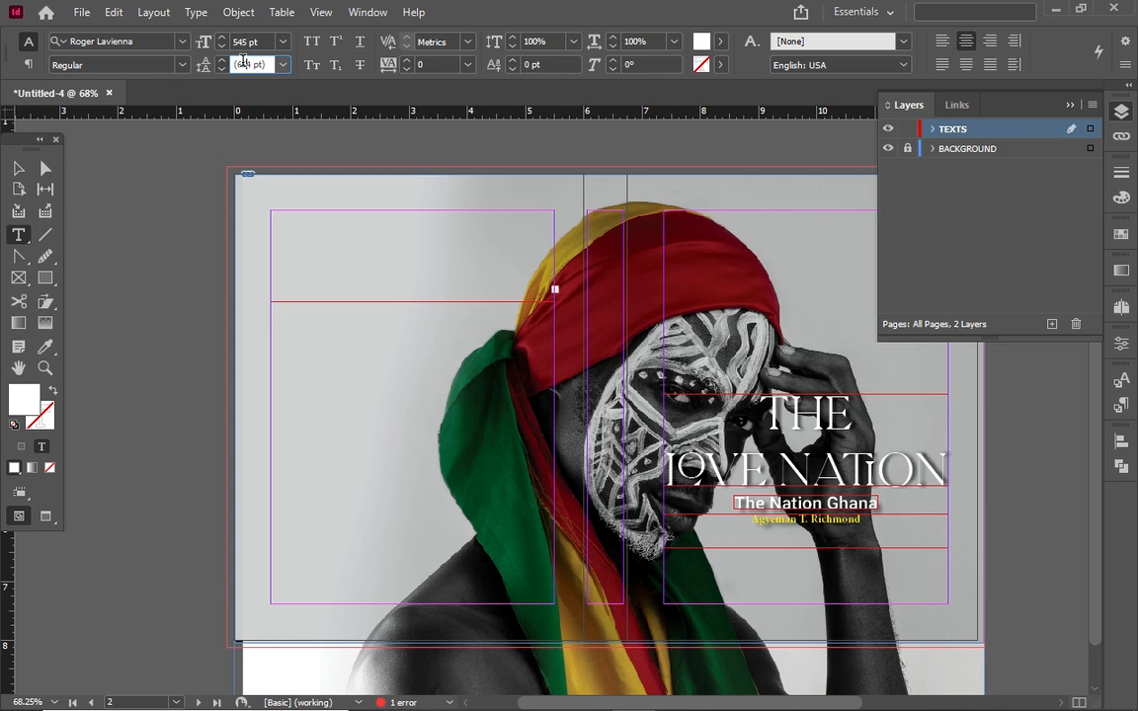
pyautogui.doubleClick(245, 64)
pyautogui.write('48')
pyautogui.click(238, 43)
pyautogui.press('BackSpace')
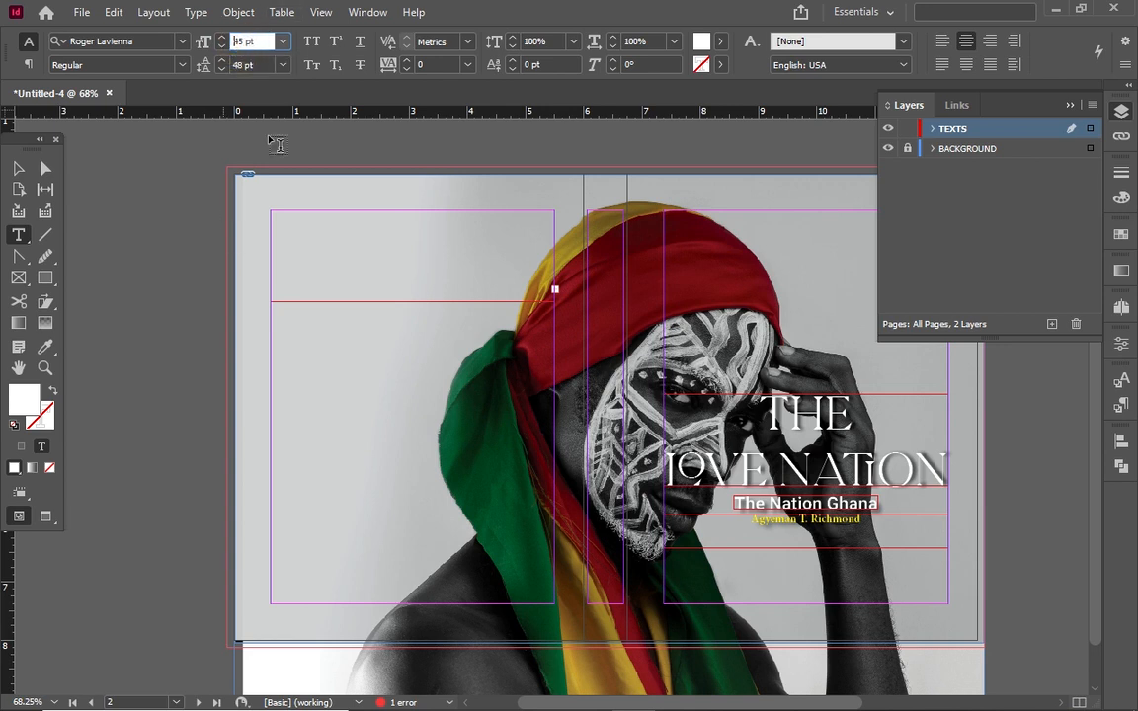
pyautogui.click(258, 60)
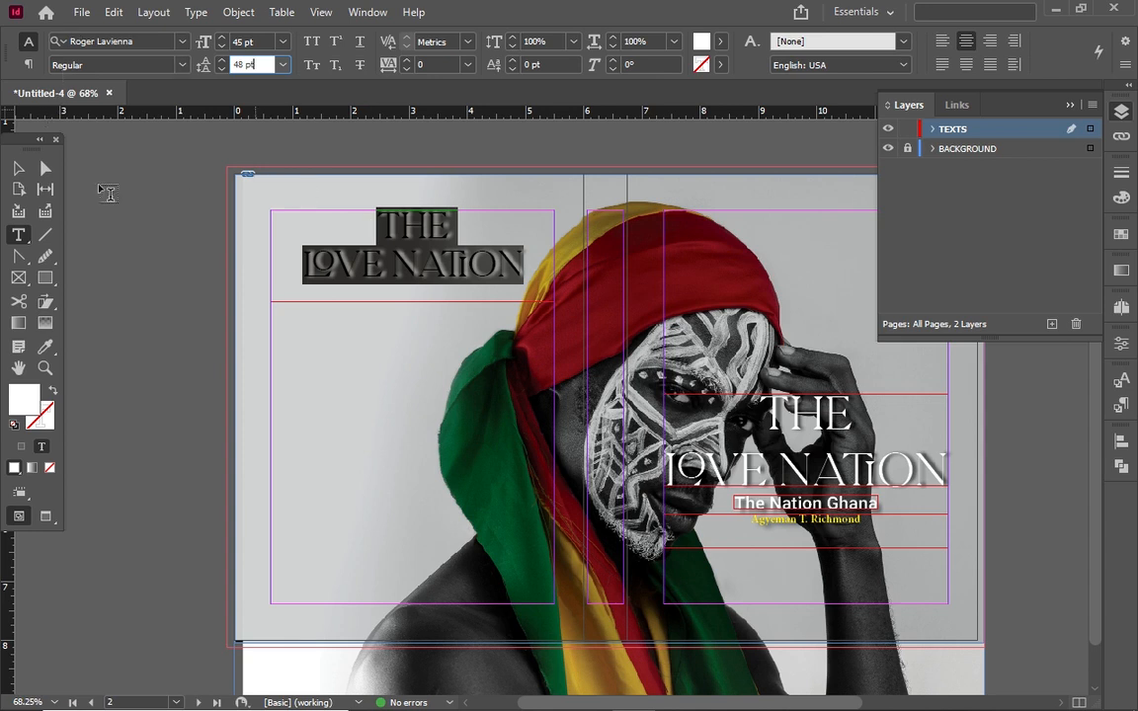
# Fit the back-cover title frame to its content
pyautogui.click(19, 169)
pyautogui.rightClick(406, 254)
pyautogui.moveTo(479, 628)
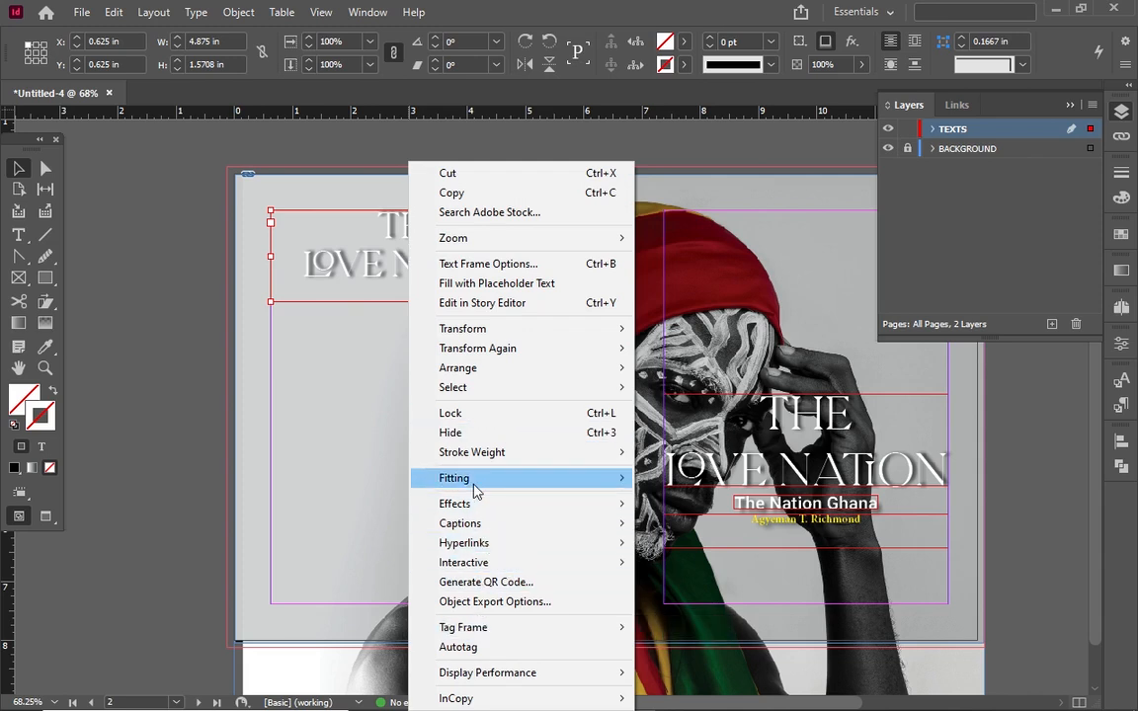
pyautogui.moveTo(474, 484)
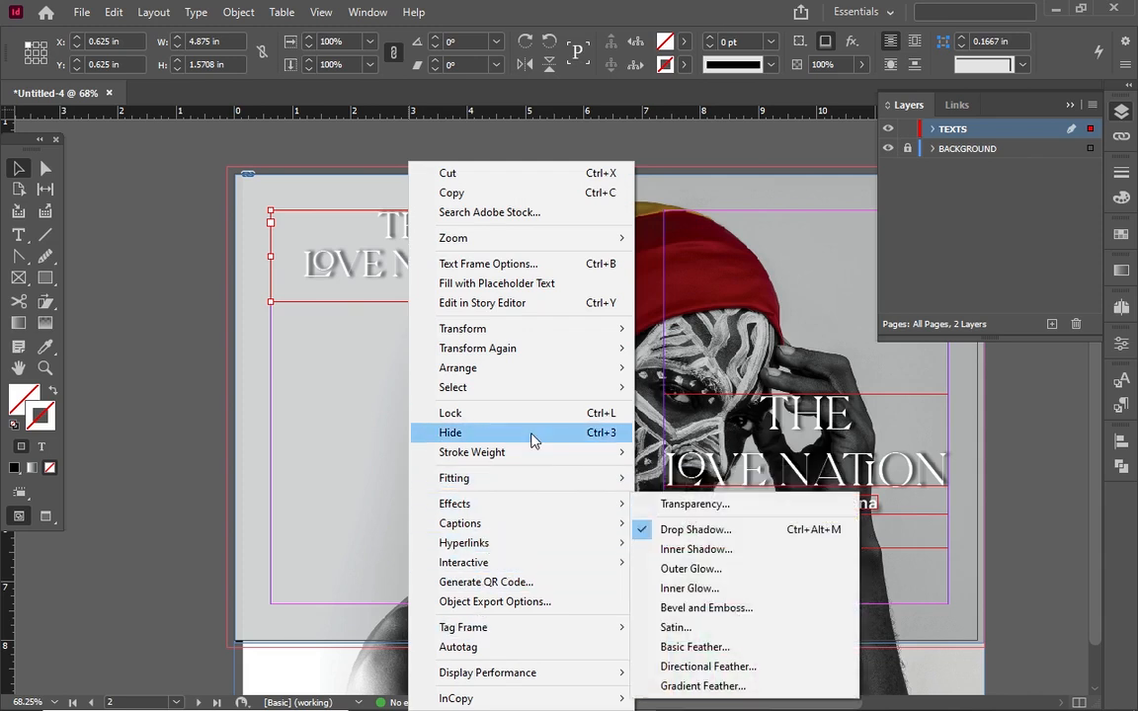
pyautogui.moveTo(540, 481)
pyautogui.click(692, 479)
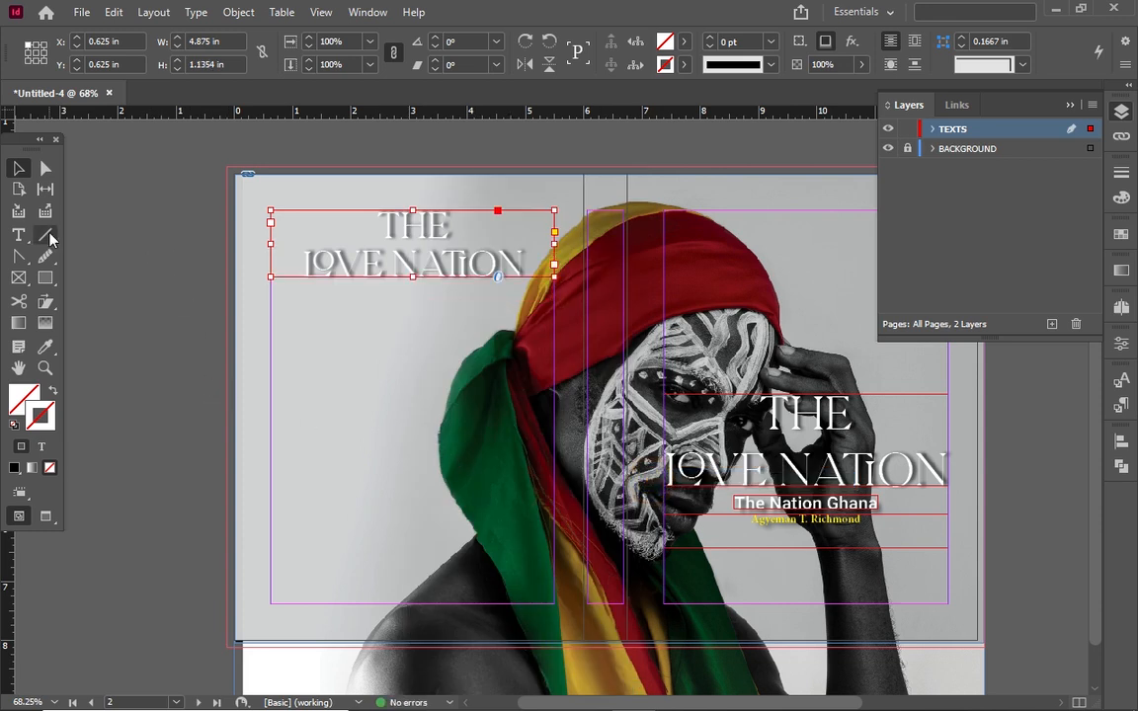
pyautogui.click(18, 234)
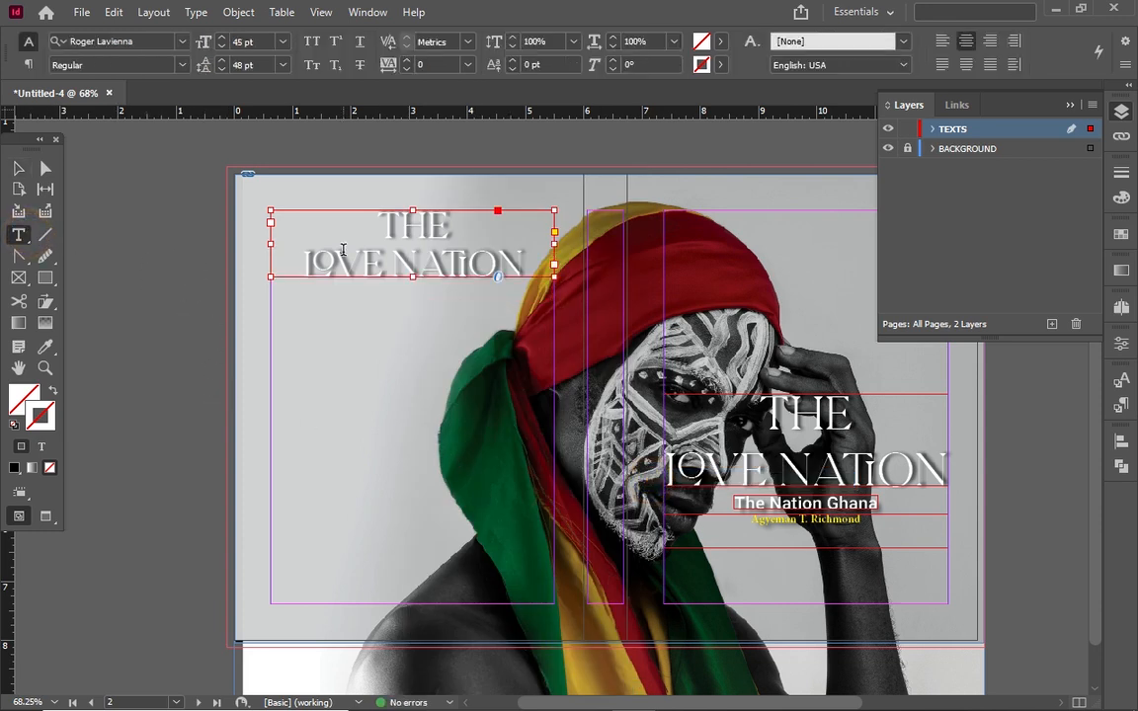
# Draw a text frame under the back title and type 'what you'll learn' in Roboto
pyautogui.moveTo(271, 290); pyautogui.dragTo(554, 310)
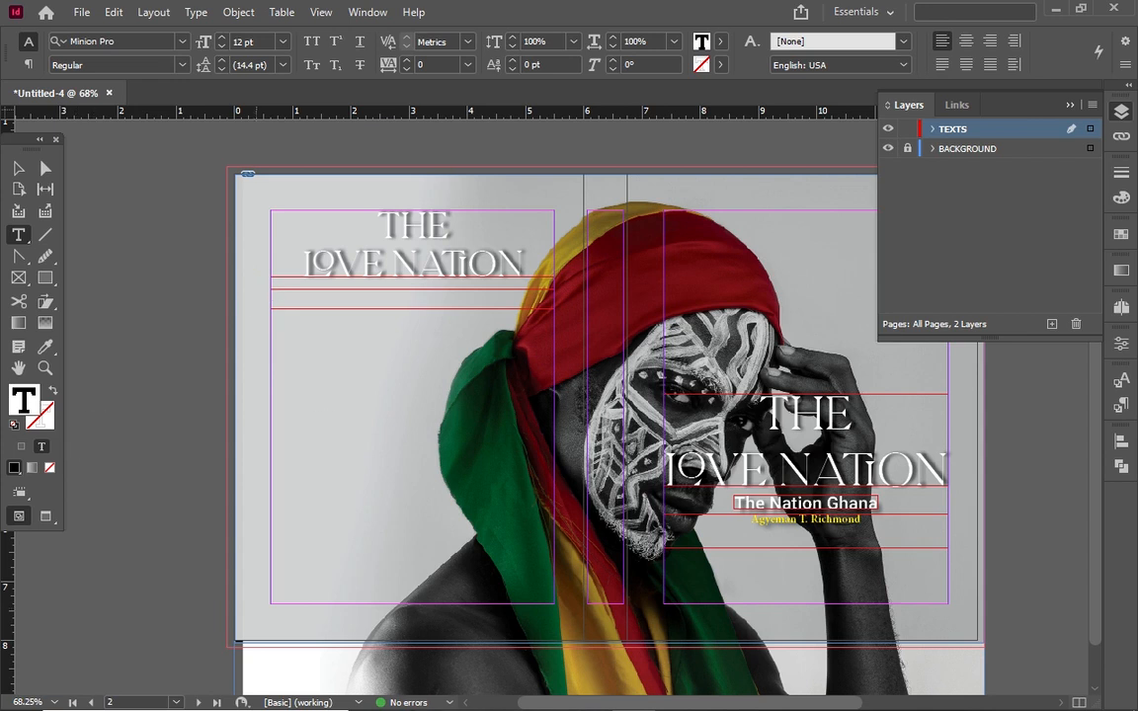
pyautogui.click(182, 41)
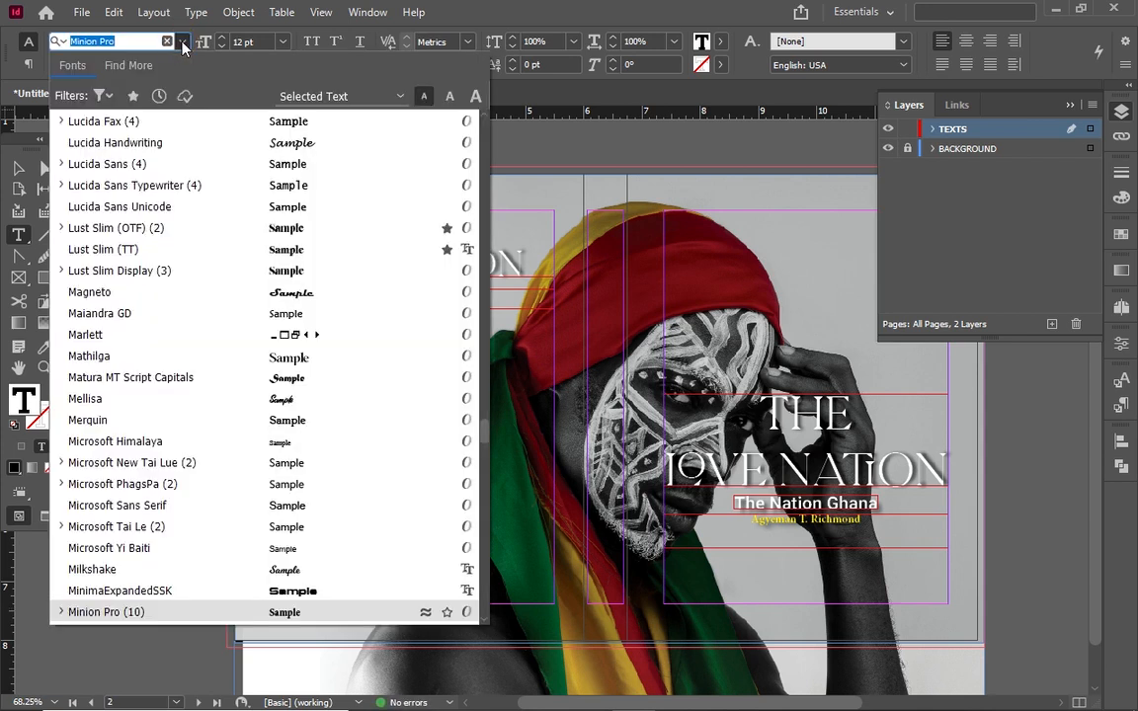
pyautogui.write('ROB')
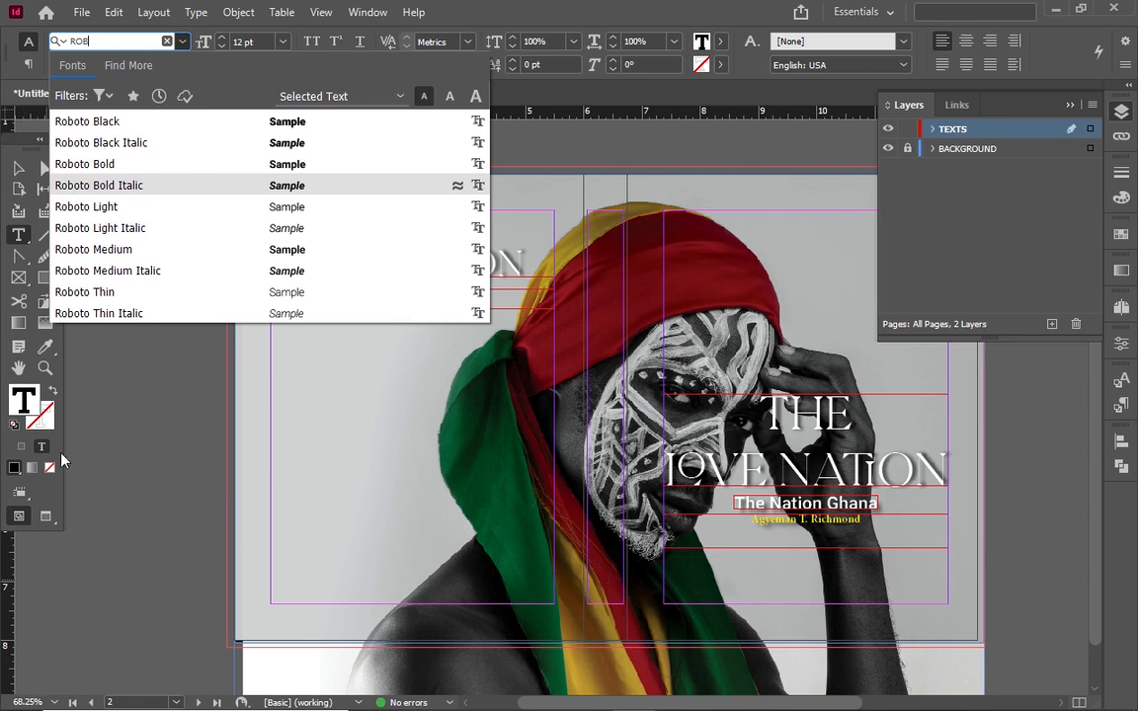
pyautogui.click(116, 166)
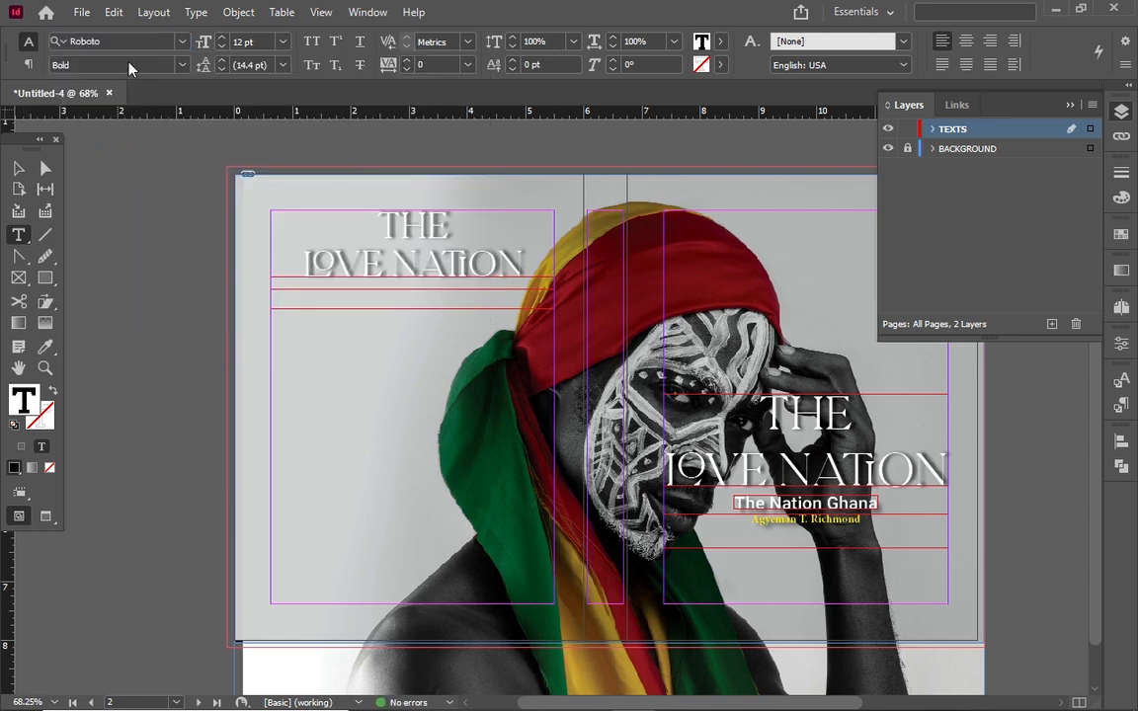
pyautogui.click(272, 293)
pyautogui.write("what you'll learn")
# Restyle the 'what you'll learn' line to Roboto Light Italic and center it
pyautogui.hotkey('ctrl', 'a')
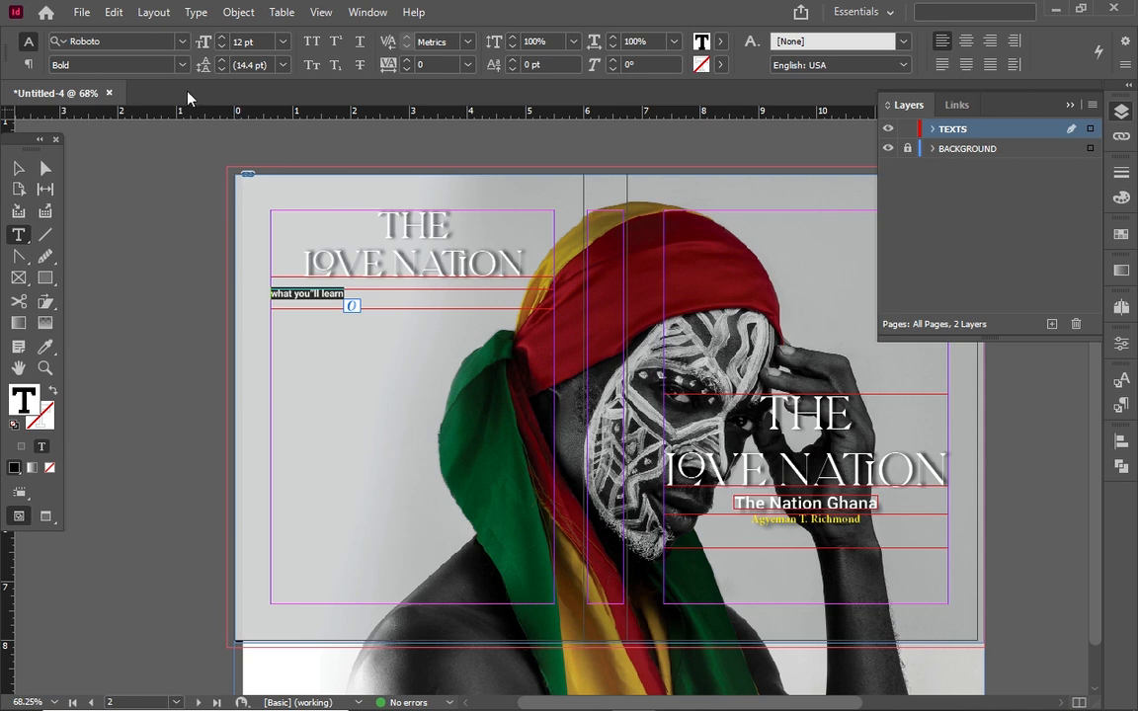
pyautogui.click(182, 65)
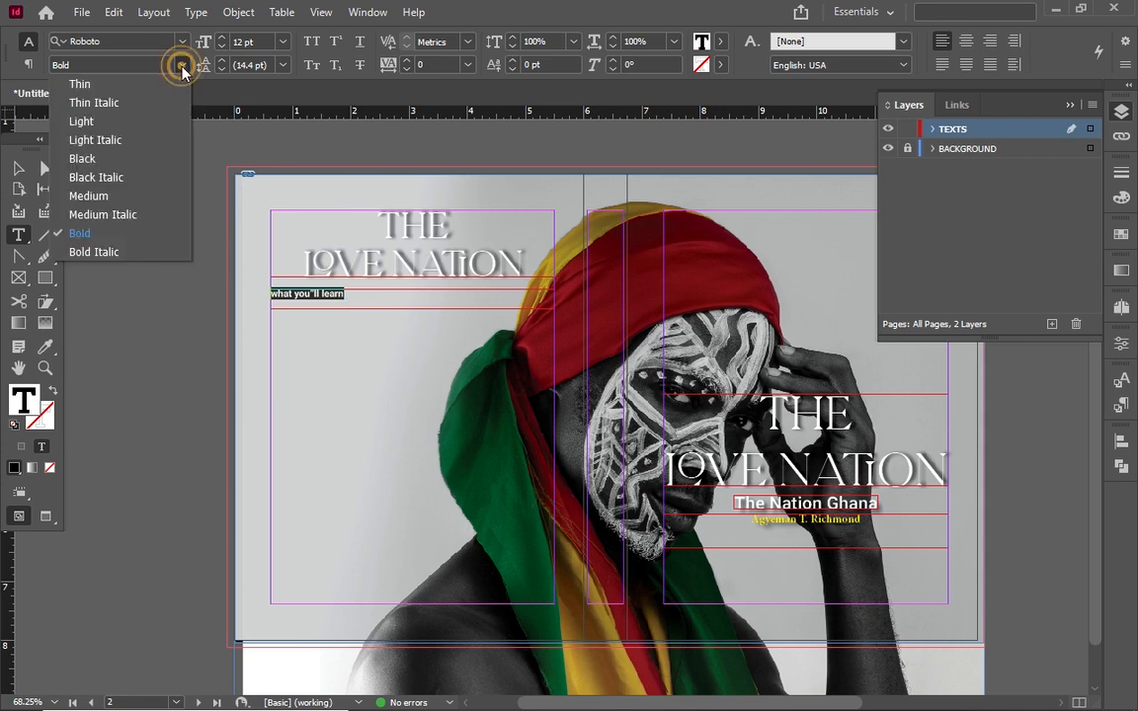
pyautogui.click(169, 123)
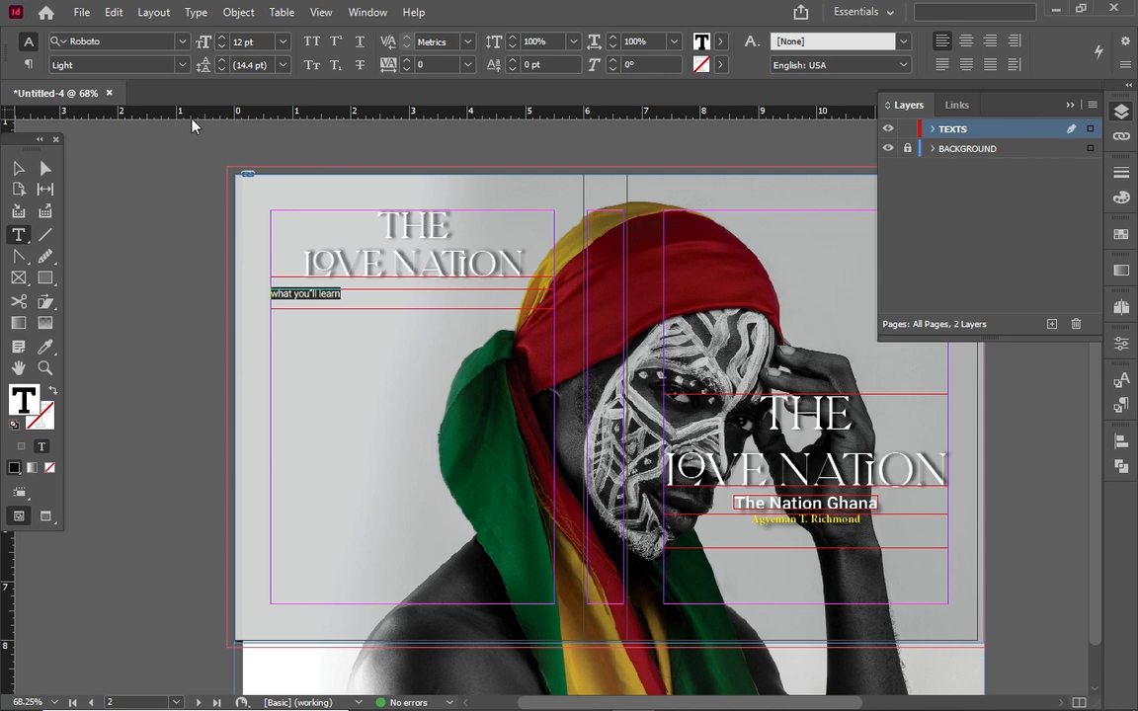
pyautogui.click(182, 65)
pyautogui.click(128, 139)
pyautogui.press('Escape')
pyautogui.doubleClick(401, 288)
pyautogui.hotkey('ctrl', 'a')
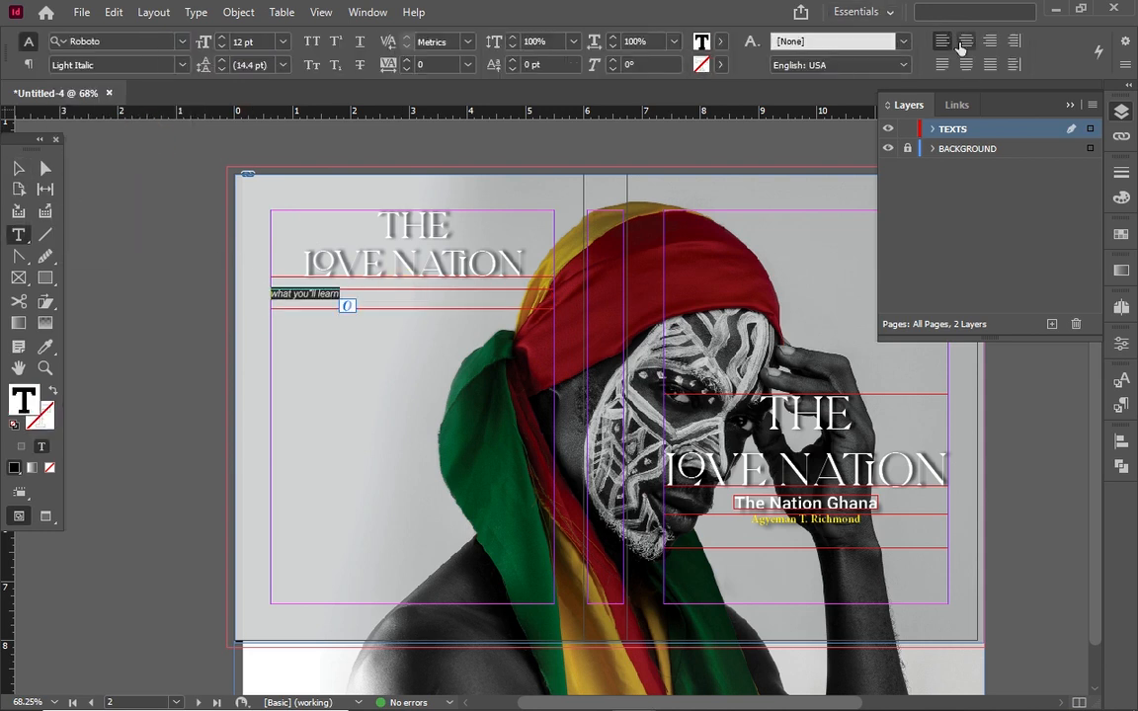
pyautogui.click(965, 41)
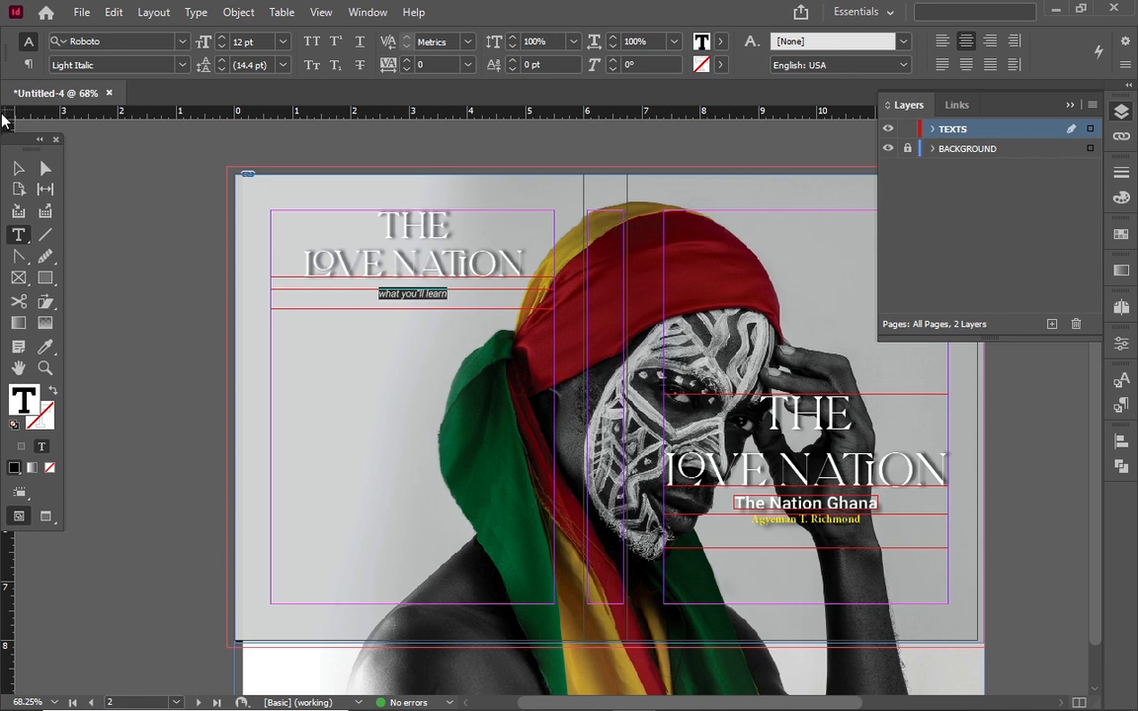
# Fit the small 'what you'll learn' frame to its content, then return to the Type tool
pyautogui.click(18, 168)
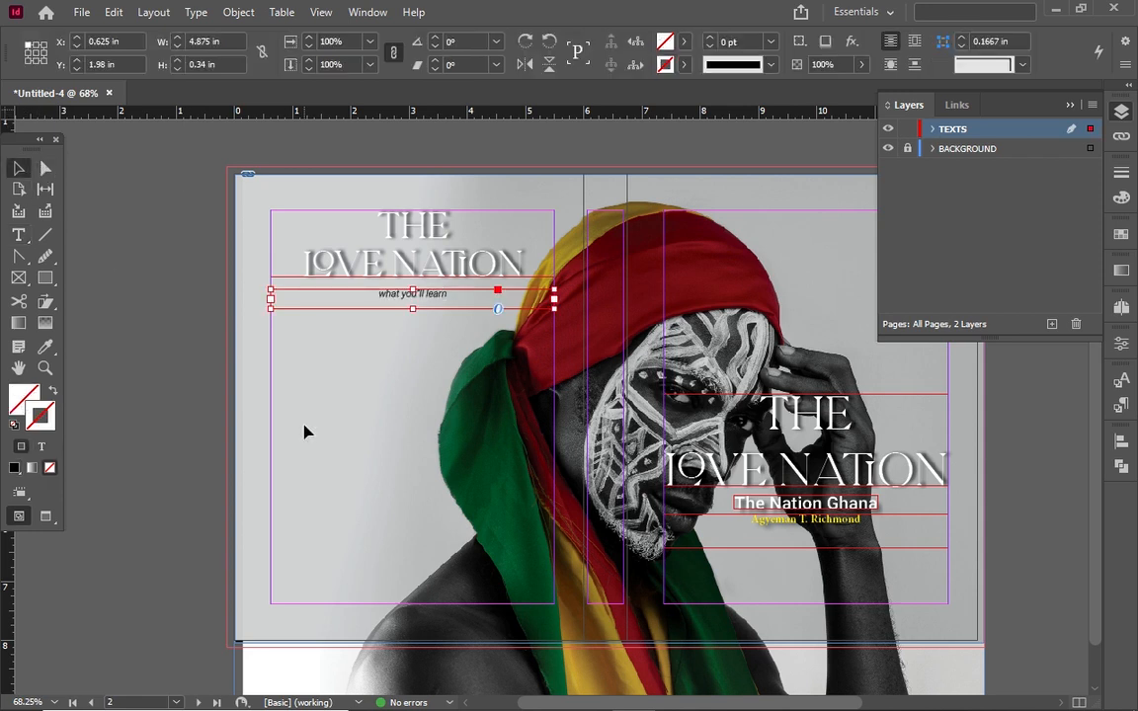
pyautogui.click(302, 376)
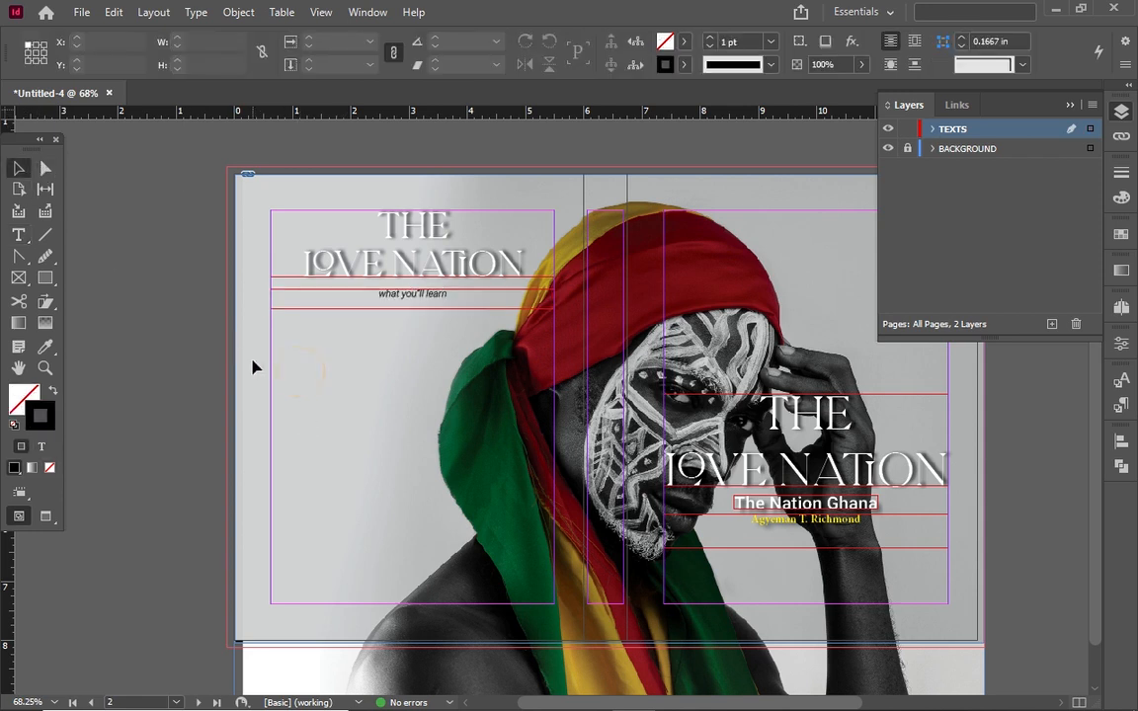
pyautogui.click(19, 235)
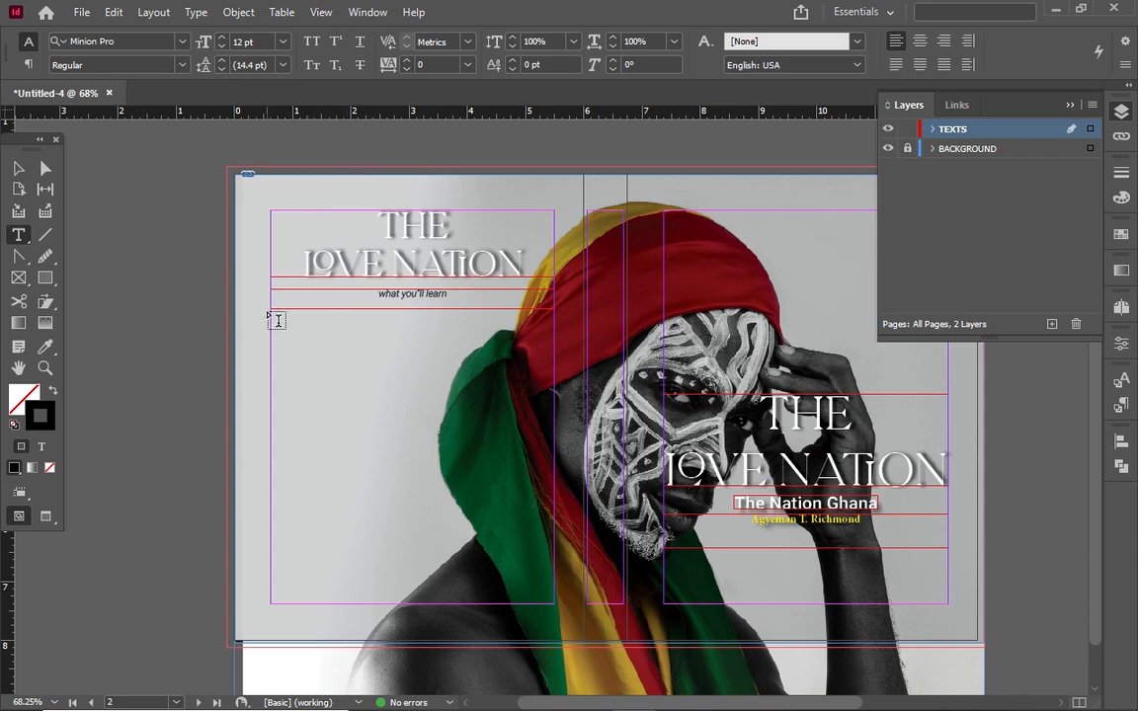
pyautogui.click(20, 170)
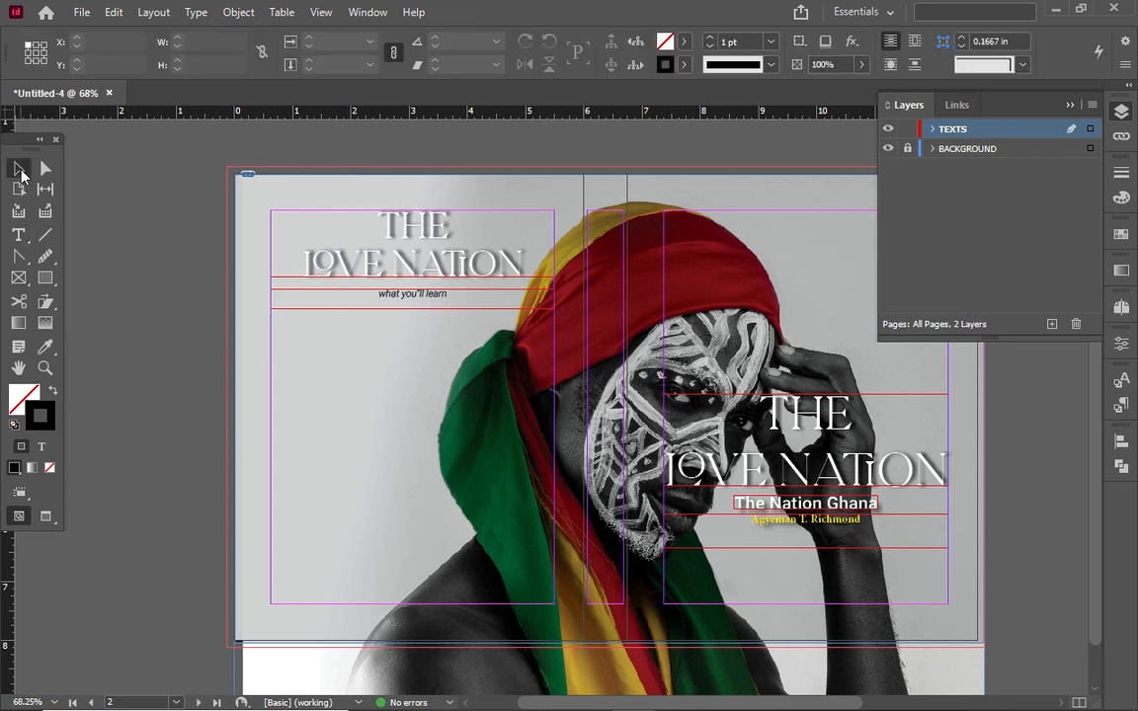
pyautogui.rightClick(360, 296)
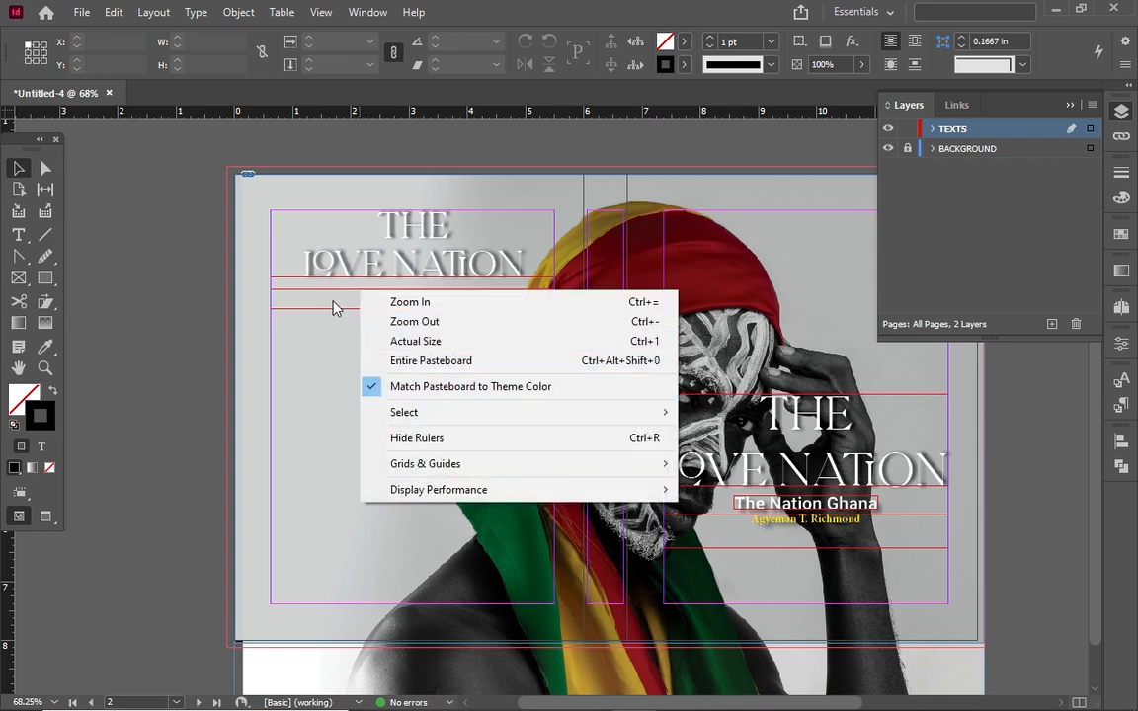
pyautogui.click(333, 306)
pyautogui.rightClick(334, 306)
pyautogui.moveTo(523, 485)
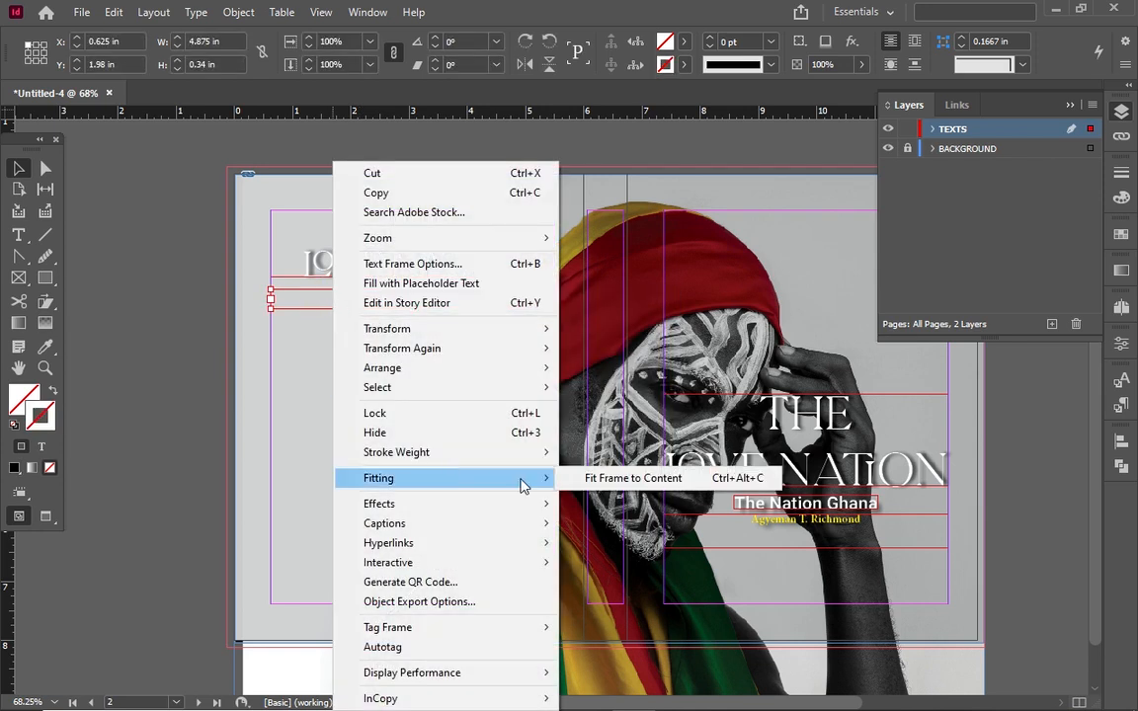
pyautogui.click(312, 297)
pyautogui.click(19, 235)
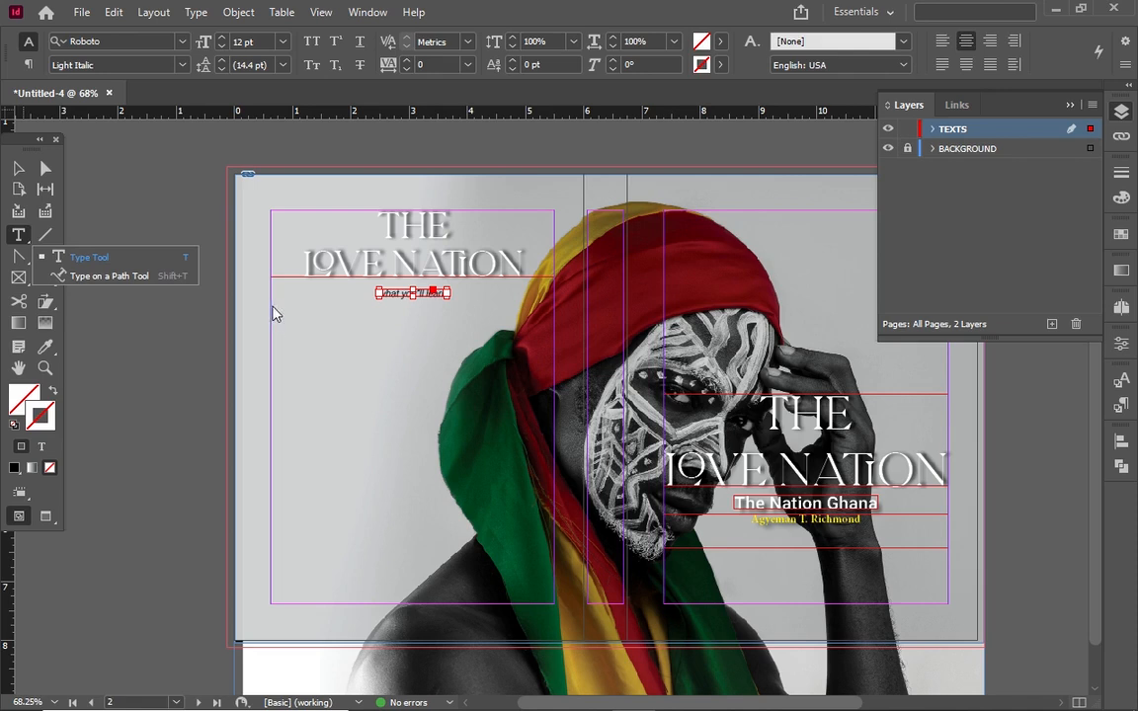
# Draw a frame below the subheading, fill it with placeholder text, and nudge it up
pyautogui.moveTo(270, 313); pyautogui.dragTo(555, 419)
pyautogui.rightClick(377, 332)
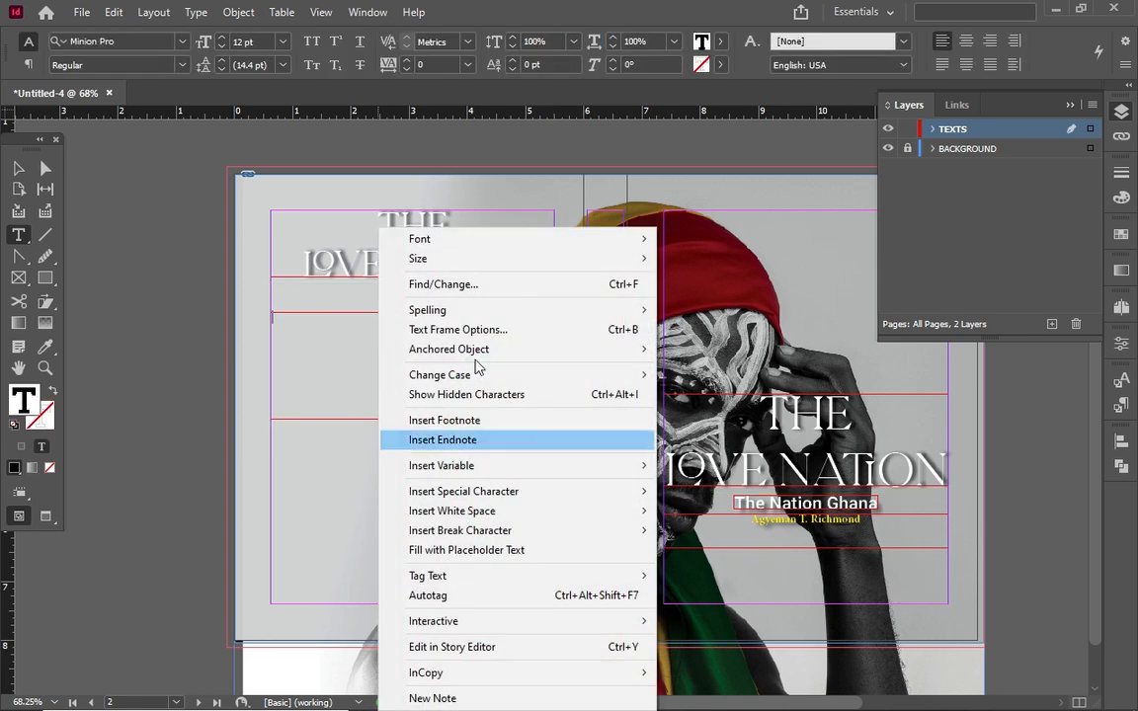
pyautogui.click(476, 550)
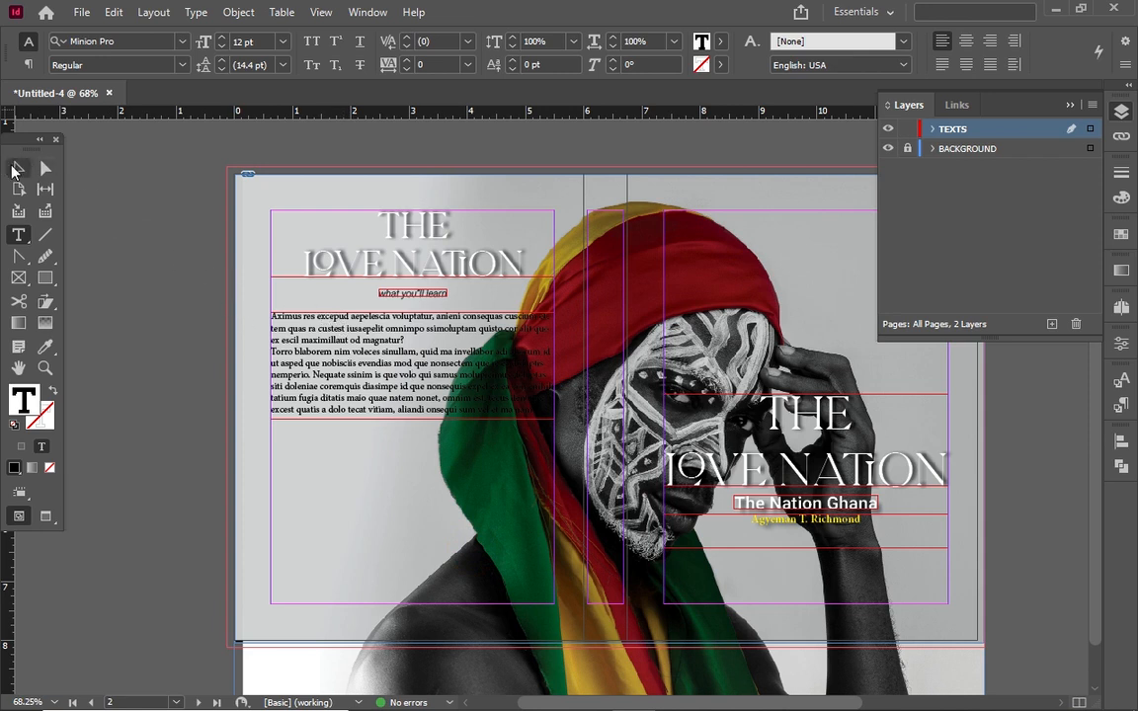
pyautogui.click(17, 168)
pyautogui.moveTo(416, 361); pyautogui.dragTo(416, 350)
# Set all the placeholder body text to the white [Paper] swatch
pyautogui.click(281, 469)
pyautogui.click(416, 341)
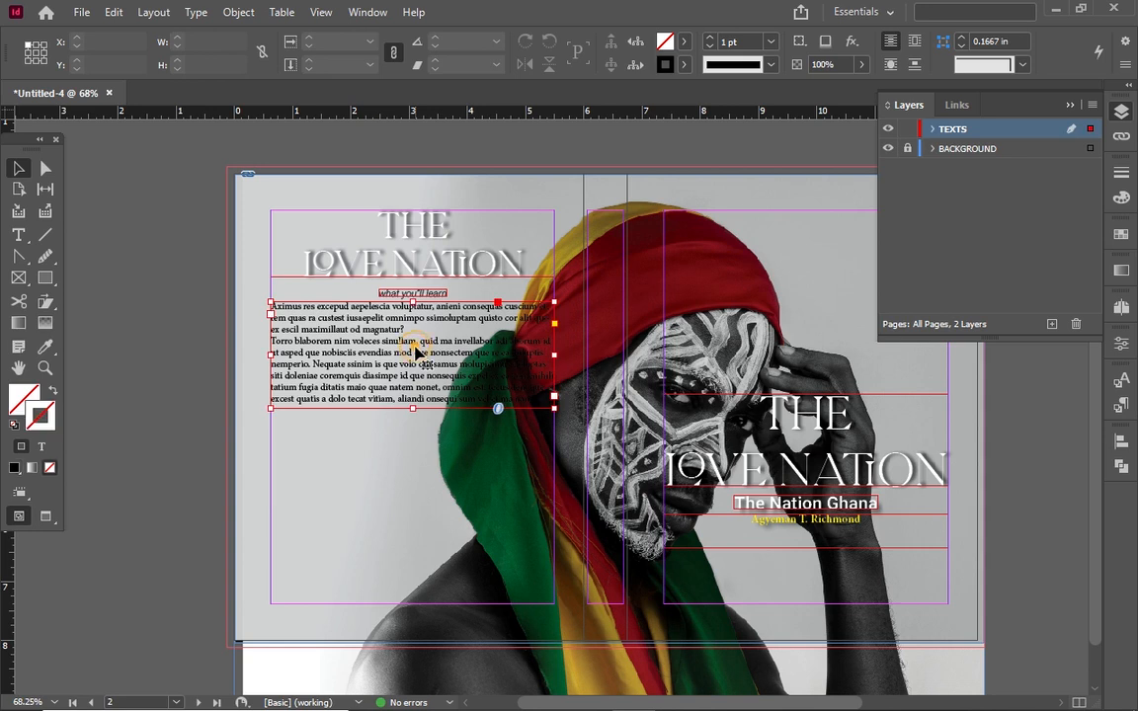
pyautogui.doubleClick(405, 354)
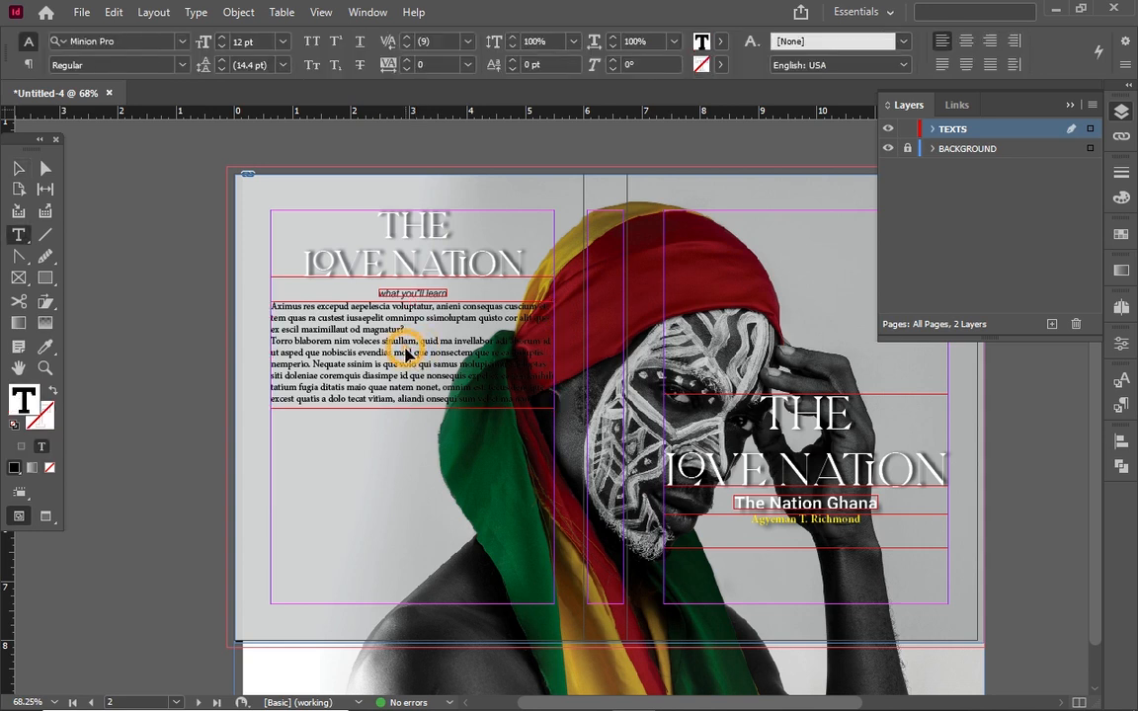
pyautogui.hotkey('ctrl', 'a')
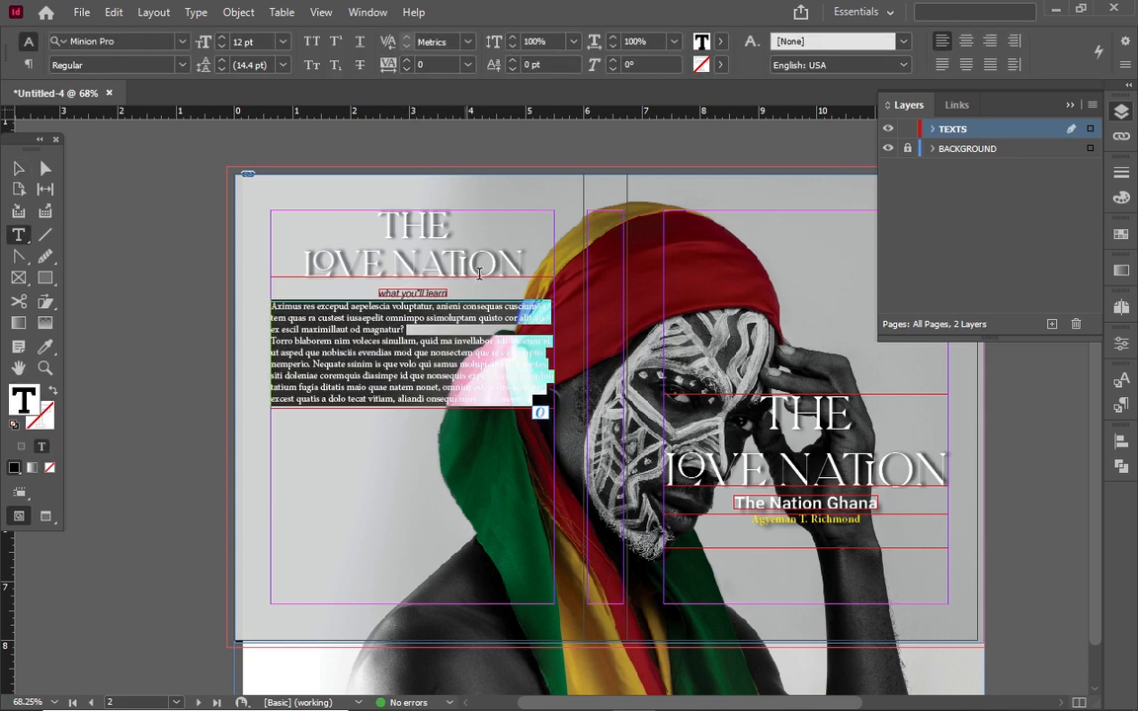
pyautogui.click(708, 42)
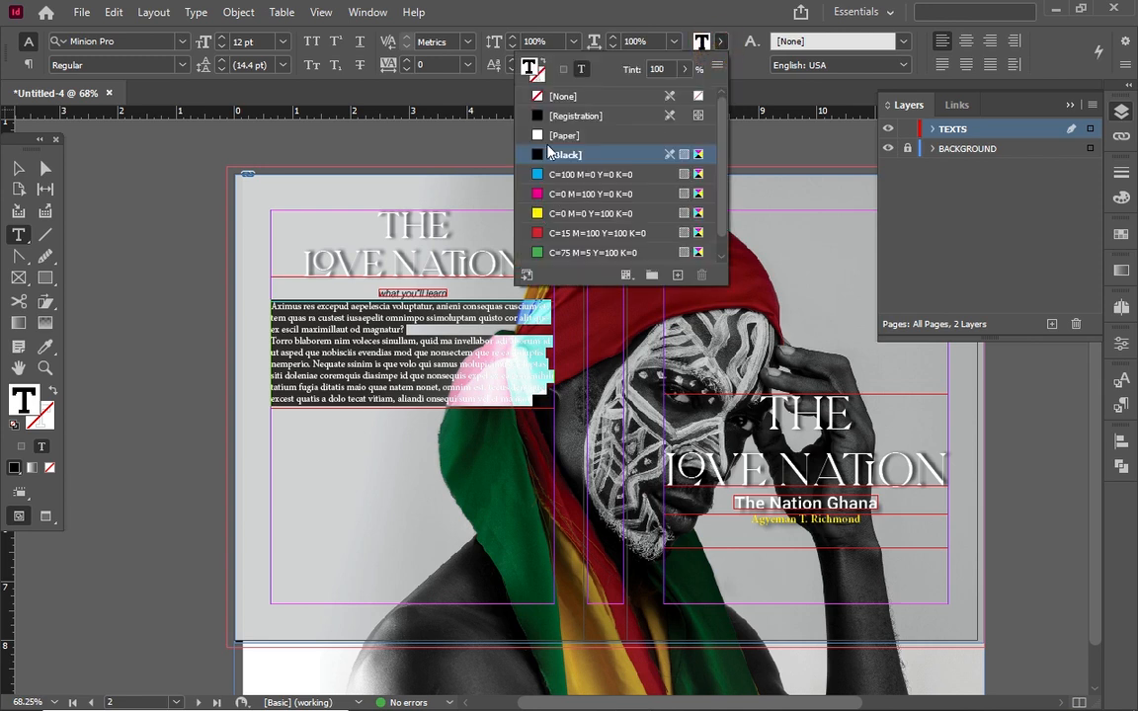
pyautogui.click(631, 136)
pyautogui.click(371, 258)
pyautogui.tripleClick(372, 256)
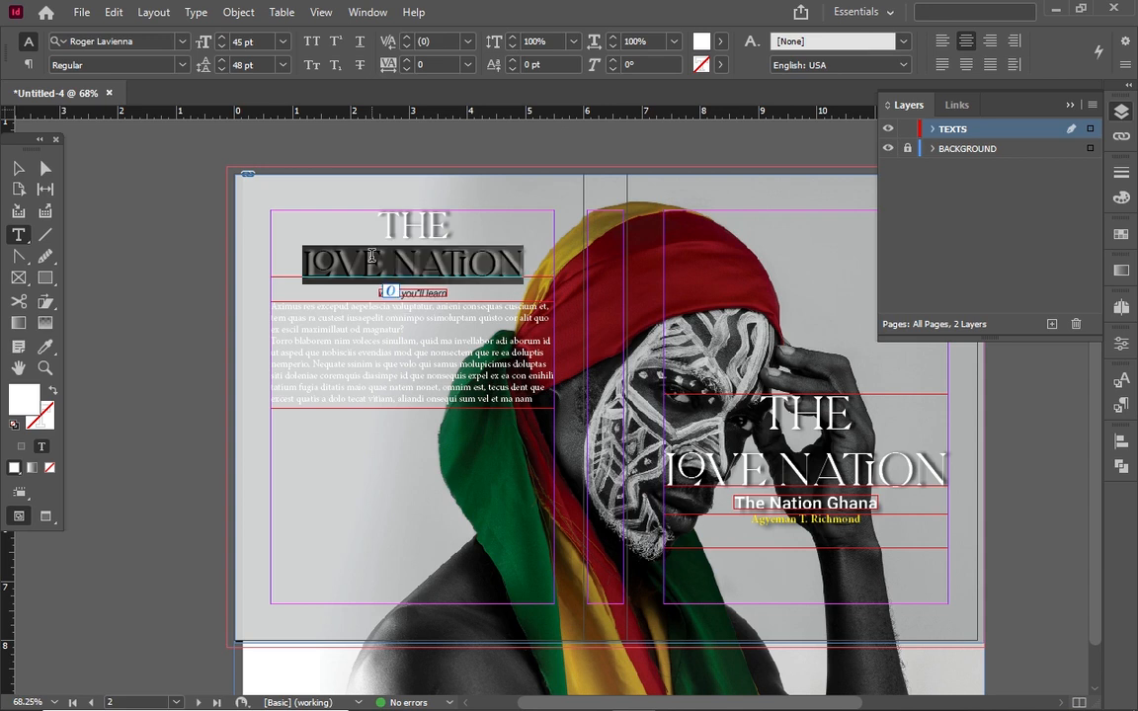
pyautogui.click(382, 262)
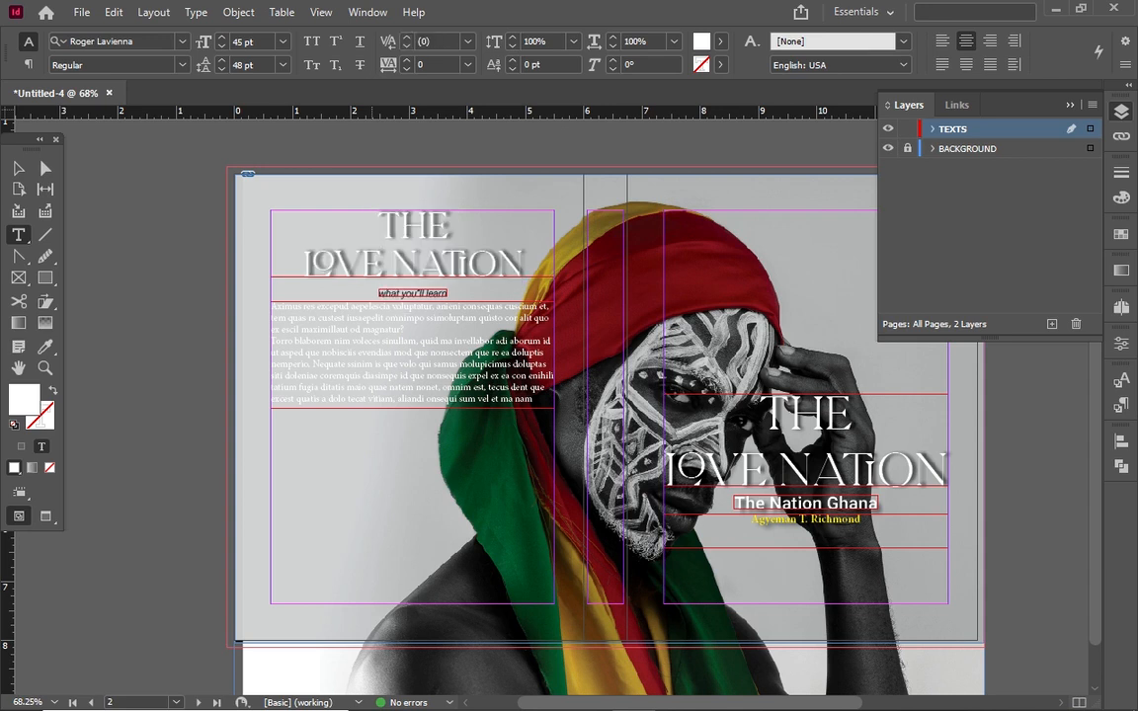
# Color the whole 'THE LOVE NATION' title with the yellow C=0 M=0 Y=100 K=0 swatch
pyautogui.hotkey('ctrl', 'a')
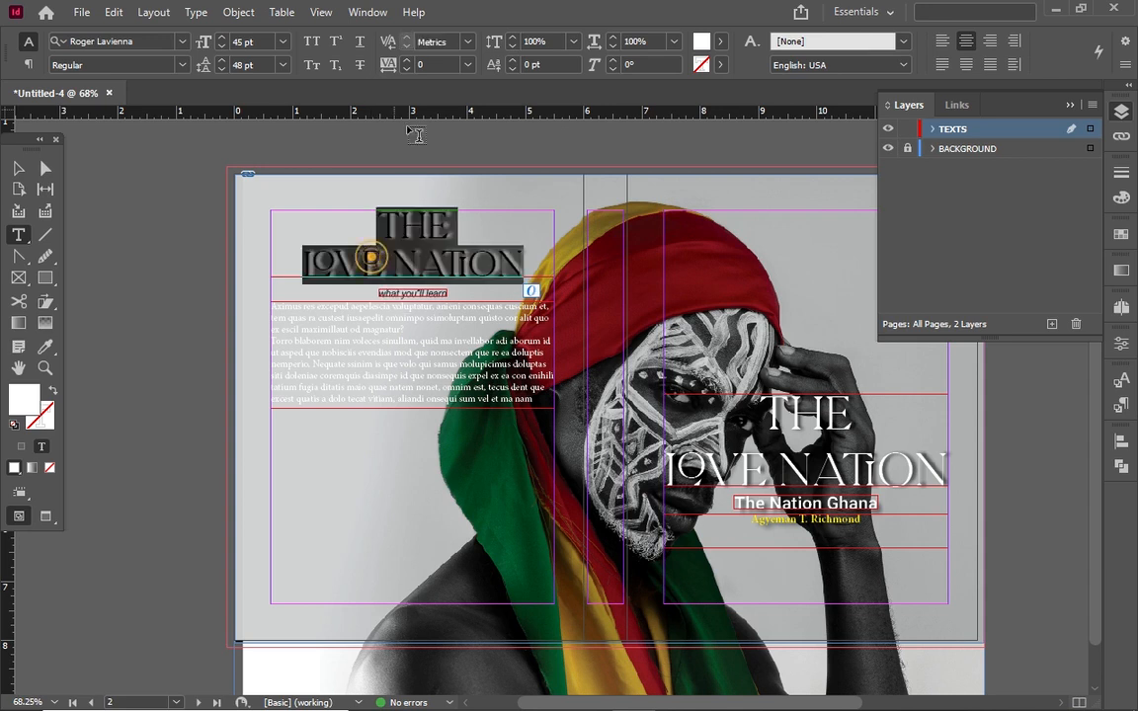
pyautogui.click(721, 41)
pyautogui.click(539, 215)
pyautogui.click(534, 214)
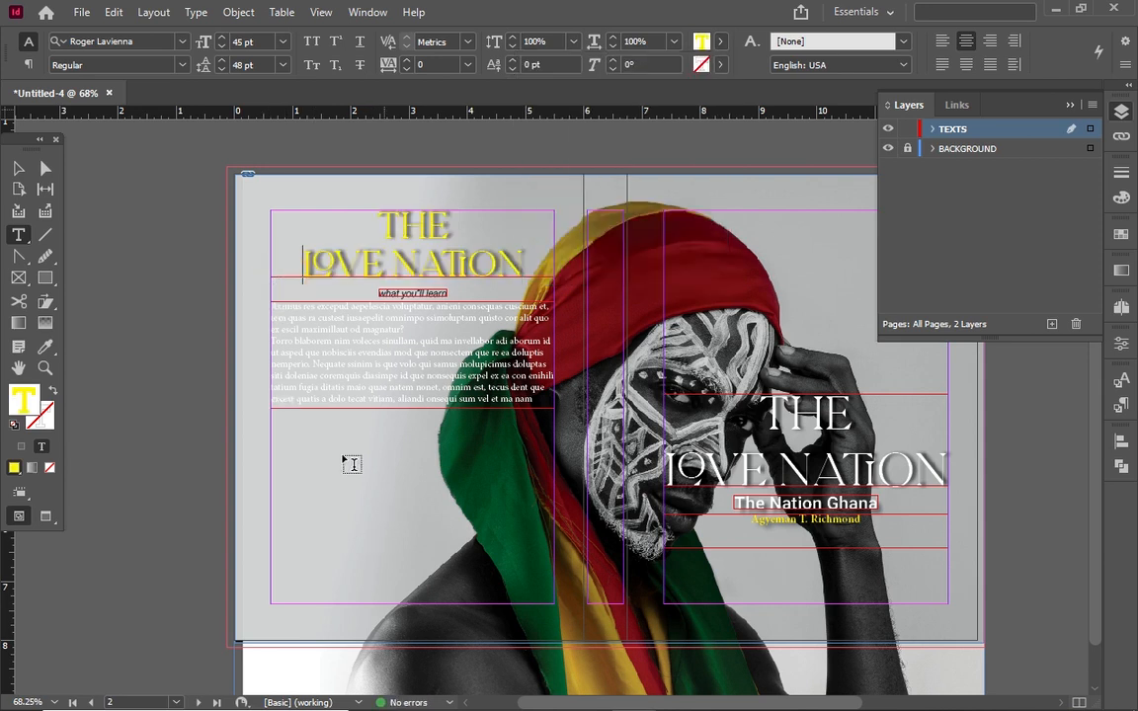
pyautogui.click(13, 169)
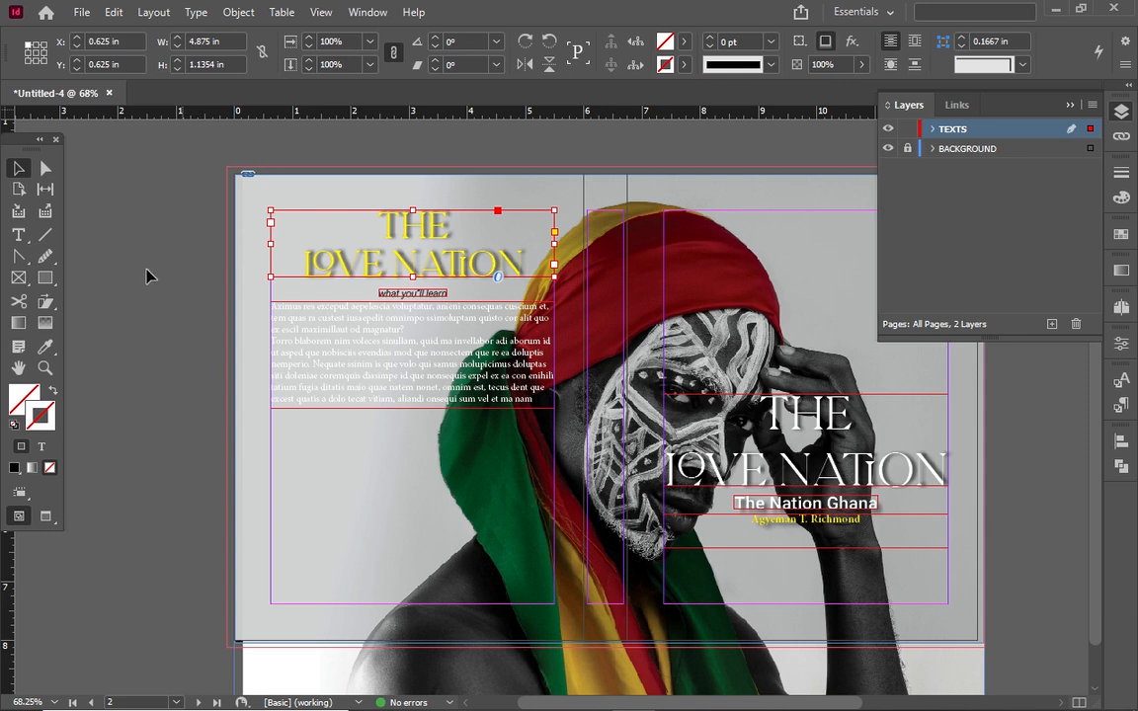
pyautogui.click(18, 234)
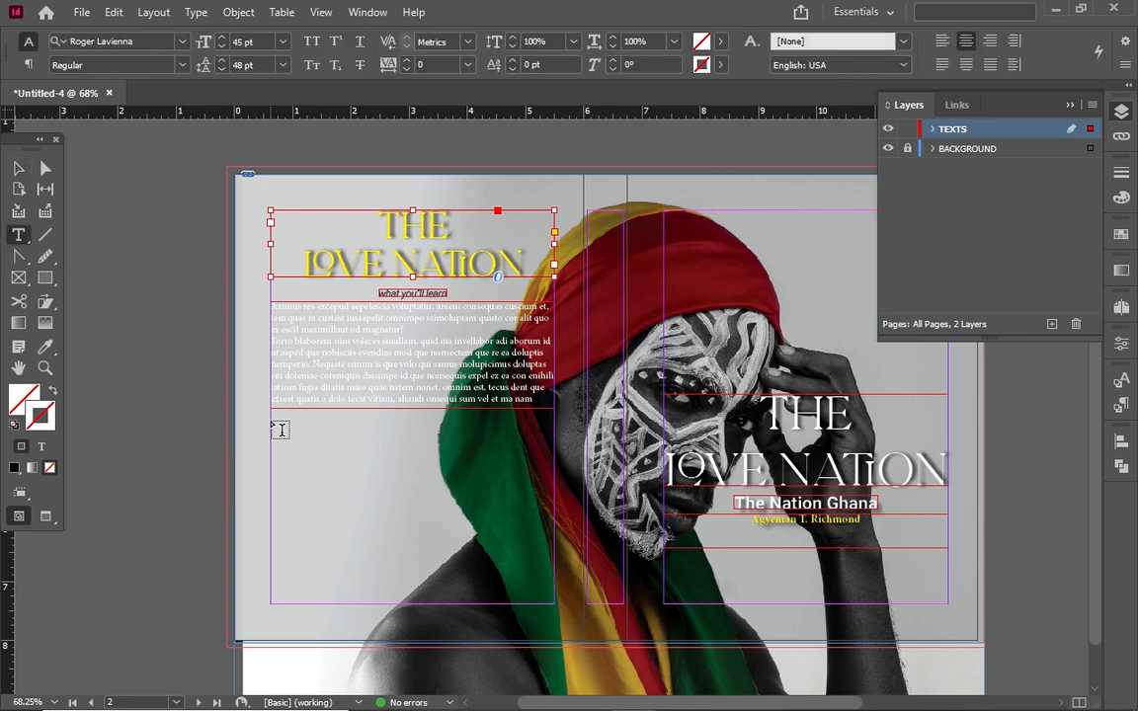
# Draw a text frame below the body text and fill it with placeholder text
pyautogui.moveTo(270, 414); pyautogui.dragTo(554, 477)
pyautogui.rightClick(326, 450)
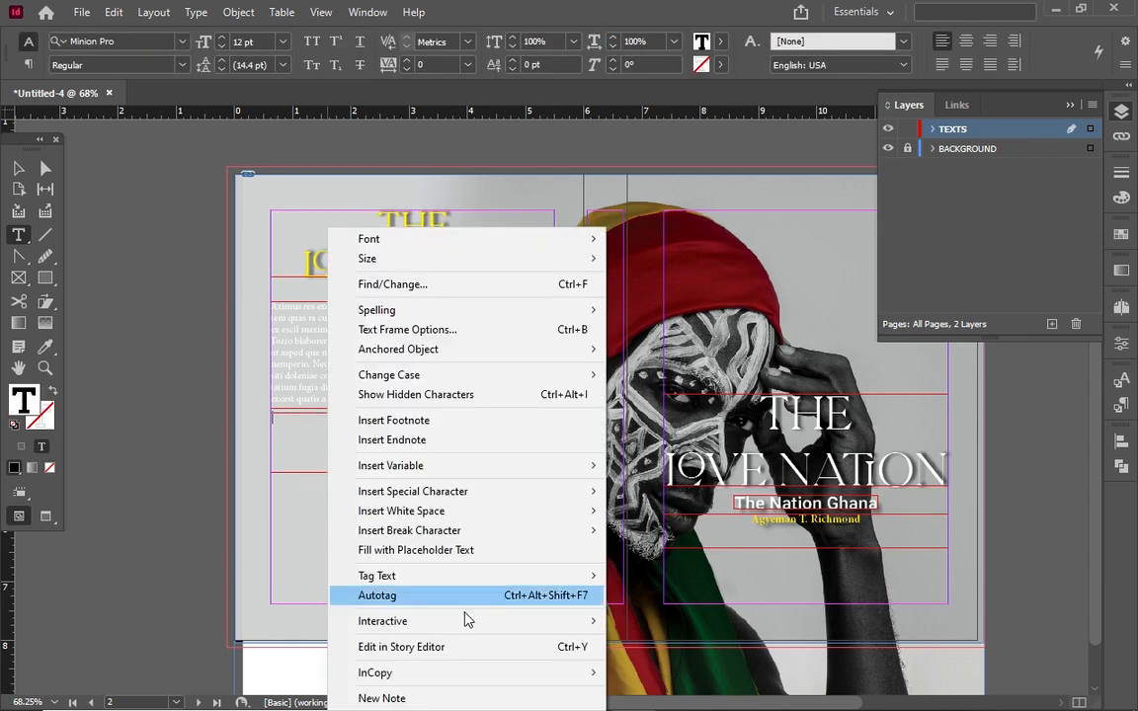
pyautogui.click(425, 550)
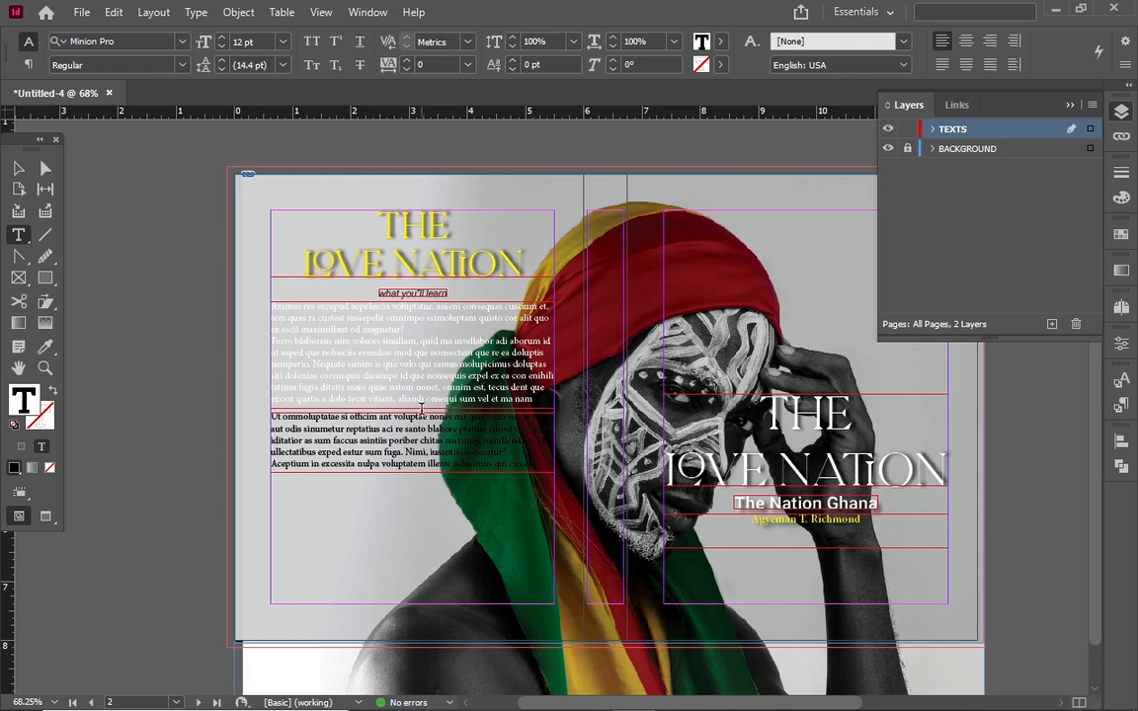
# Replace the last placeholder line with 'BY: ATR' and color it green
pyautogui.tripleClick(275, 463)
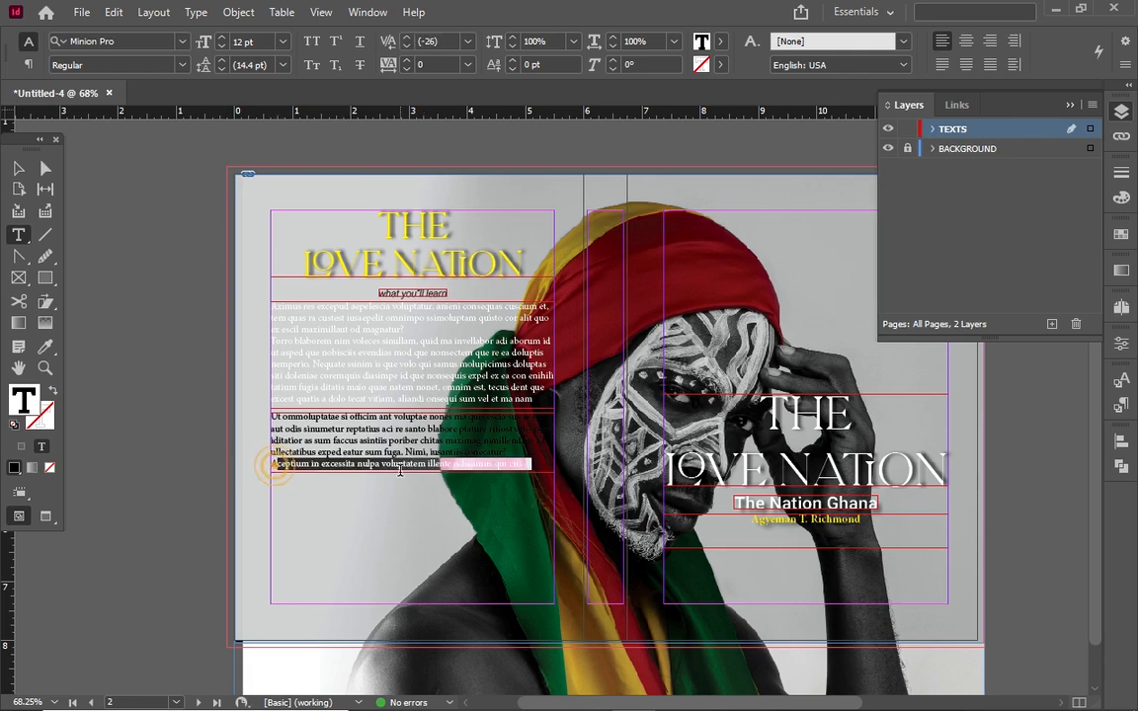
pyautogui.press('BackSpace')
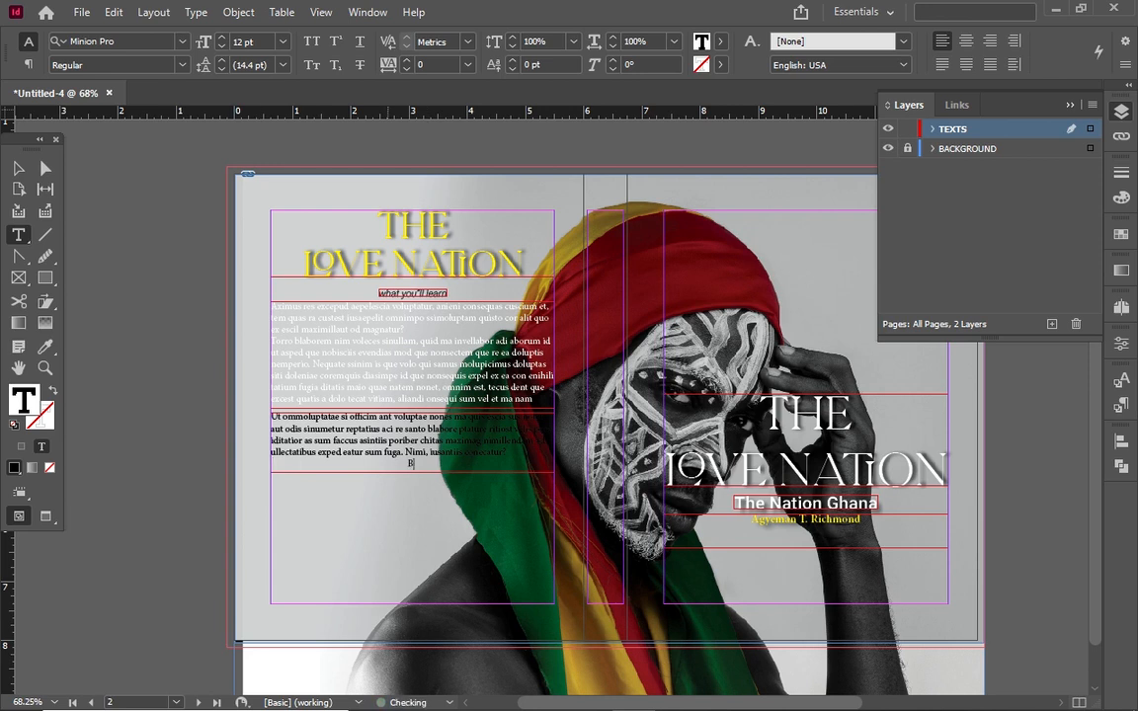
pyautogui.write('BY: ATR')
pyautogui.tripleClick(449, 464)
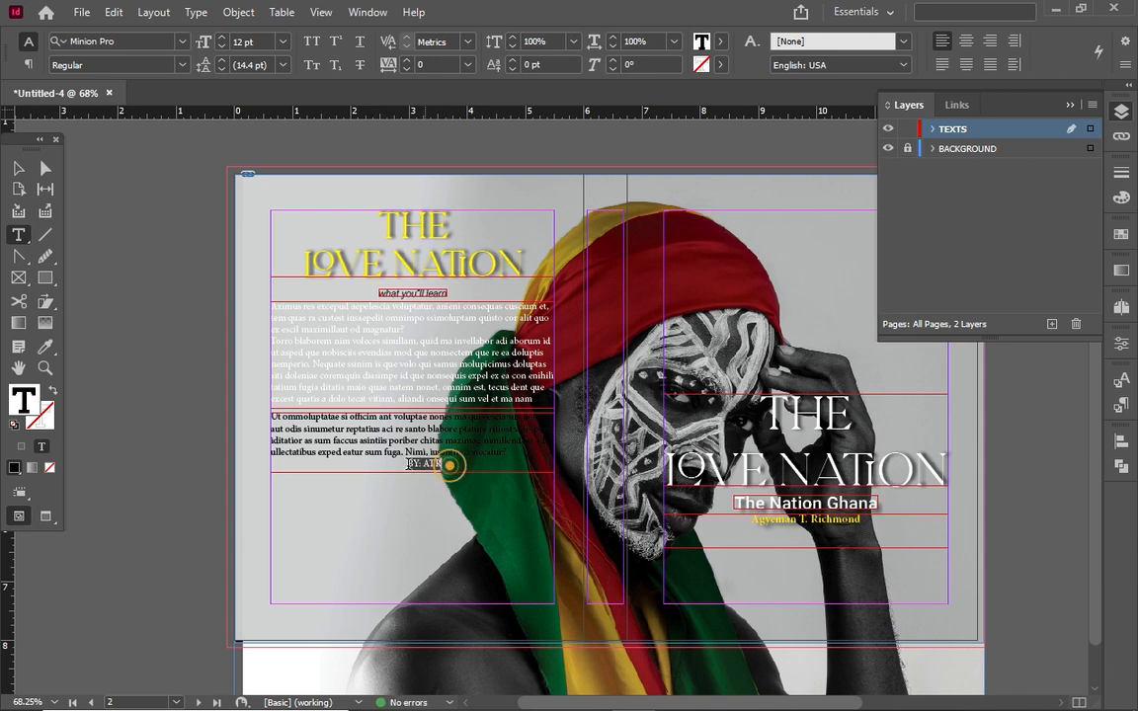
pyautogui.click(722, 41)
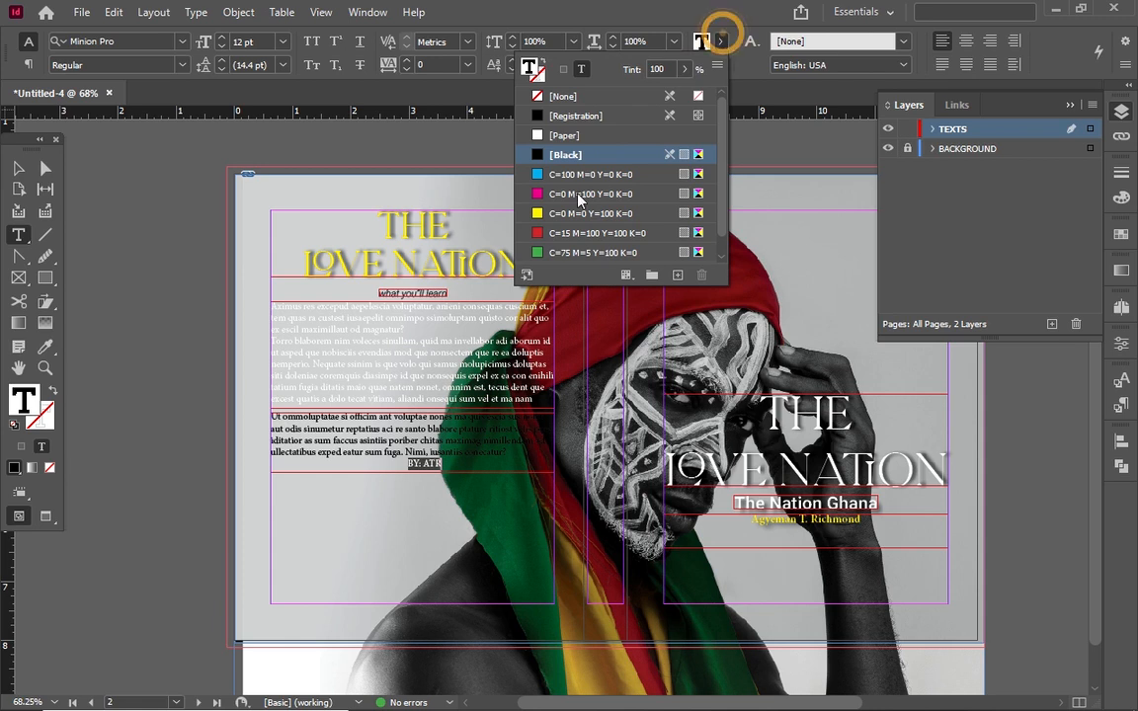
pyautogui.click(576, 253)
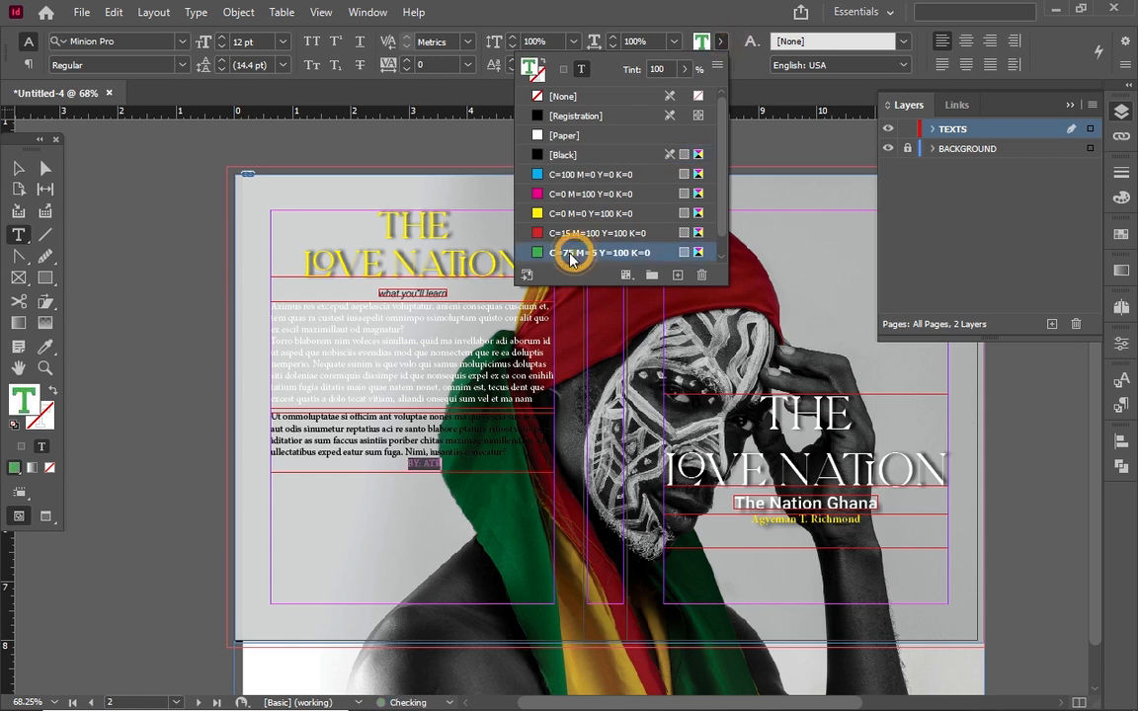
# Add quotation marks around the quote text
pyautogui.click(18, 168)
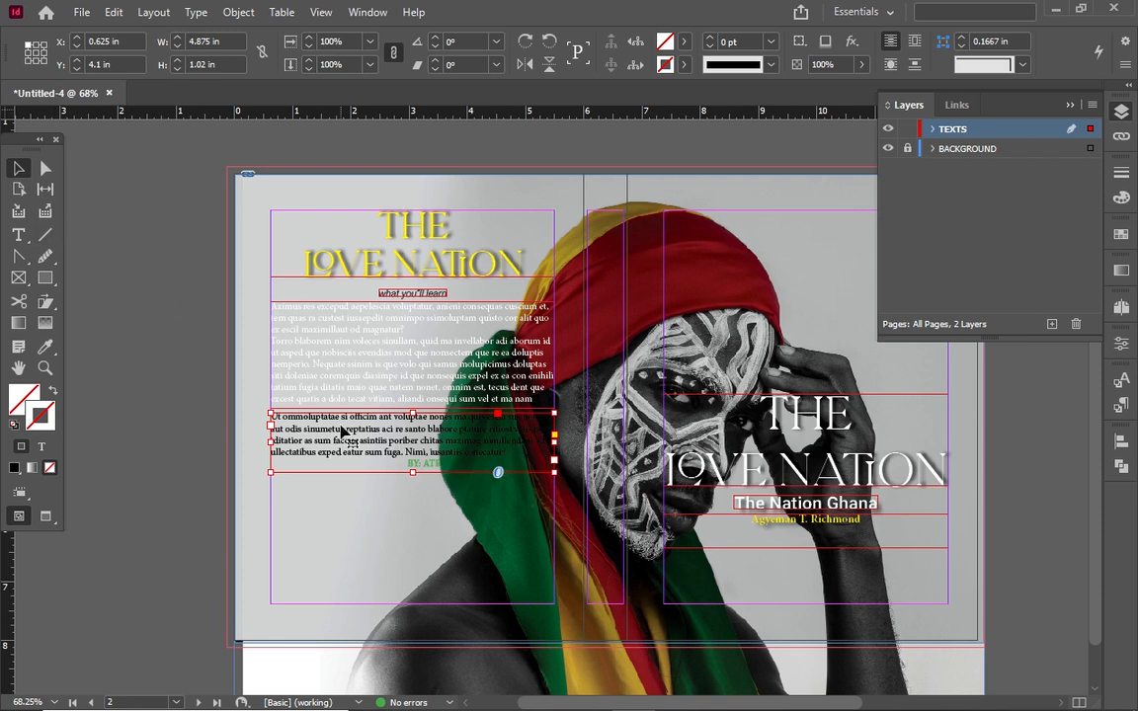
pyautogui.doubleClick(425, 422)
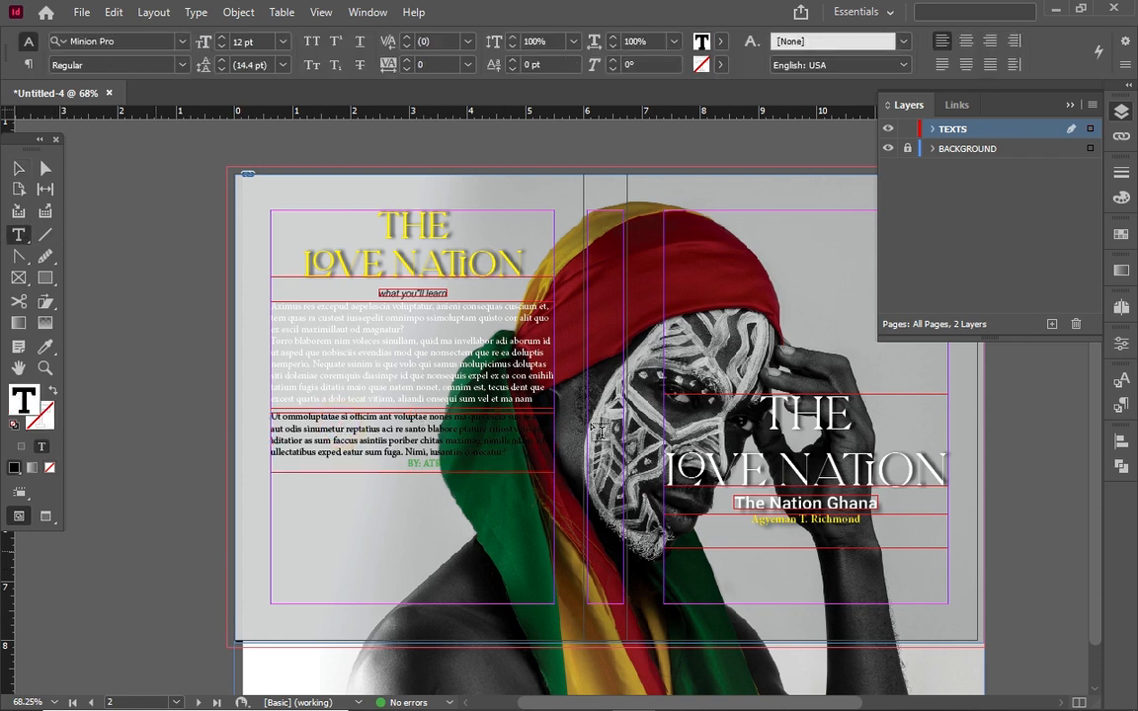
pyautogui.click(514, 453)
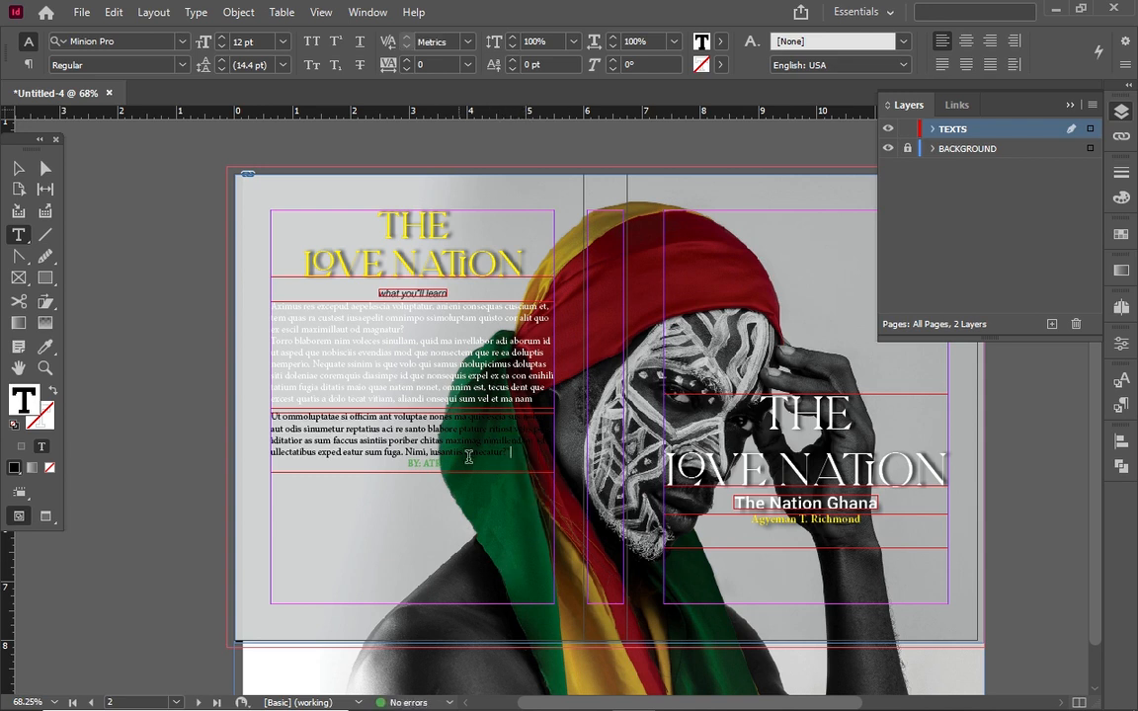
pyautogui.click(275, 419)
pyautogui.press('Left')
pyautogui.write('"')
pyautogui.click(318, 444)
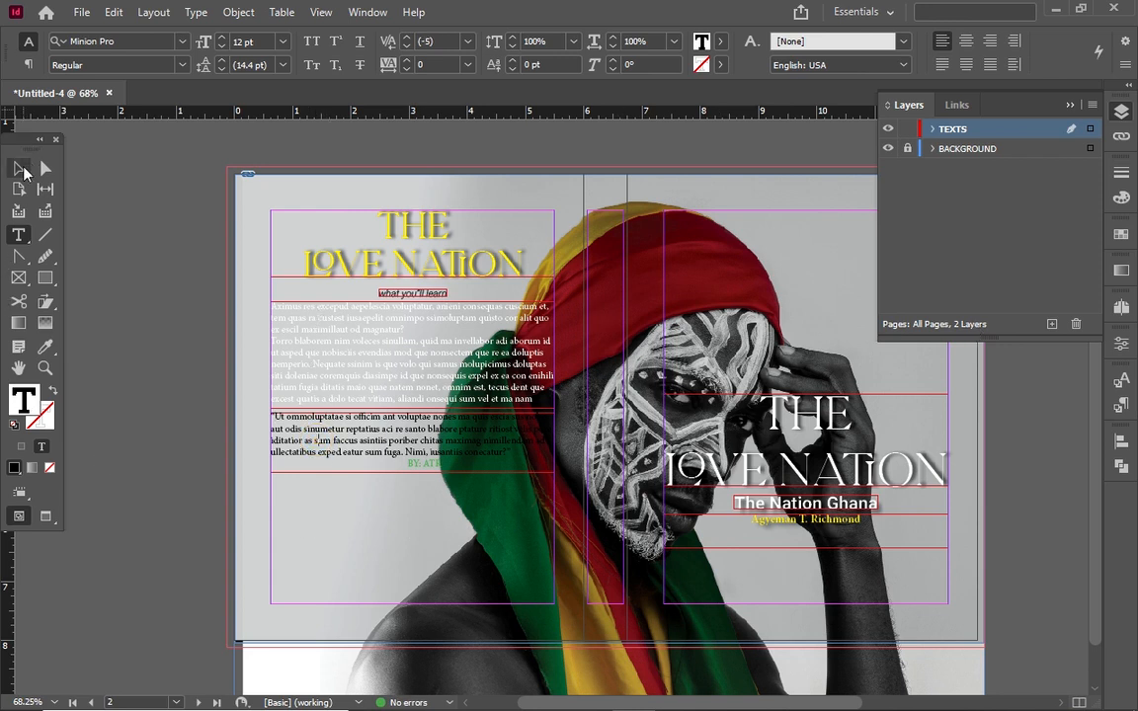
pyautogui.click(20, 167)
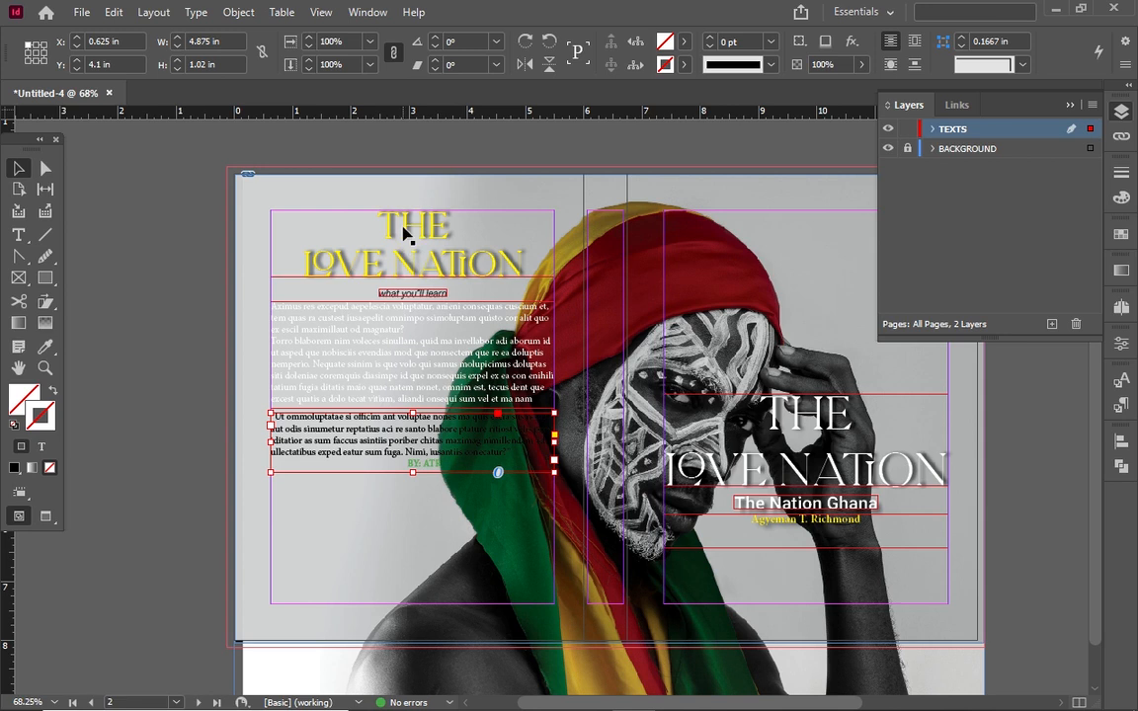
# Shade the quote paragraph C=15 M=100 Y=100 K=0 at 100% tint, unlinked offsets, 0.625 in left
pyautogui.click(1123, 343)
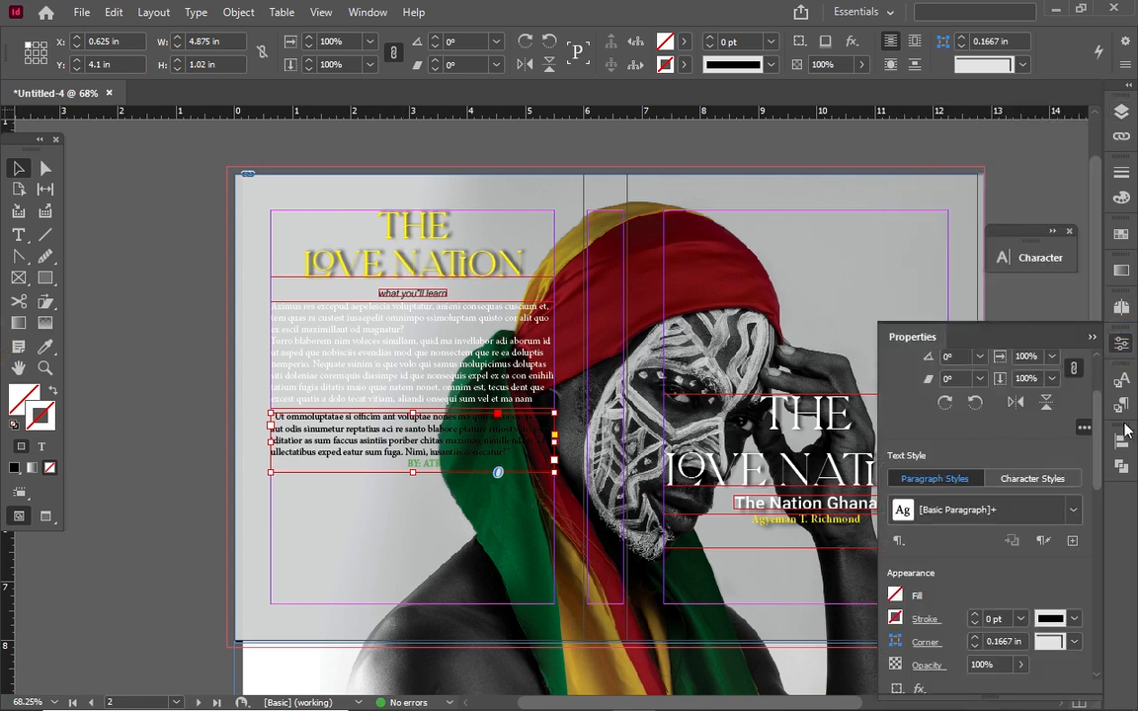
pyautogui.scroll(-10, 1100, 438)
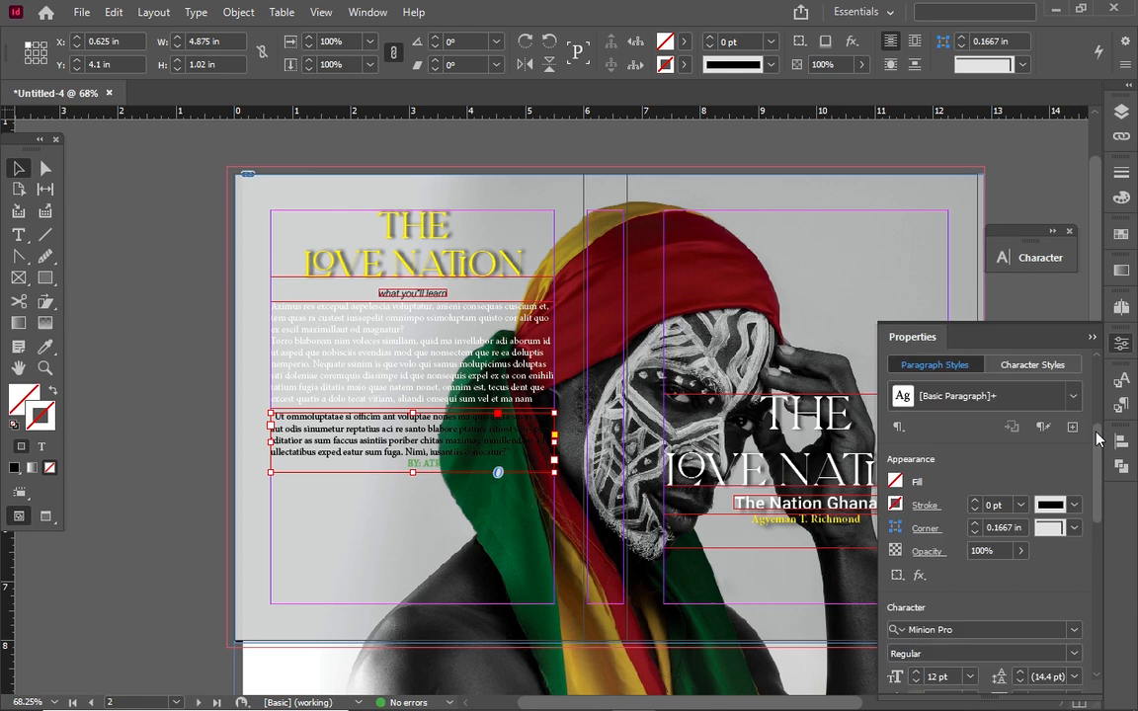
pyautogui.scroll(-3, 1099, 437)
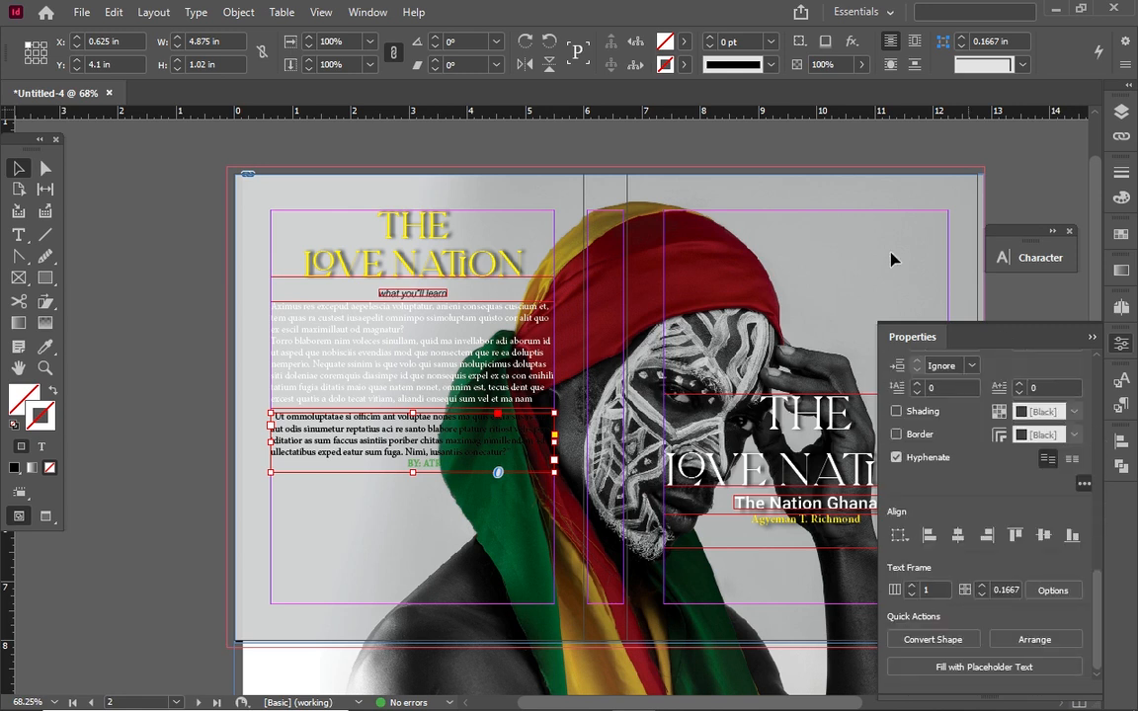
pyautogui.click(896, 413)
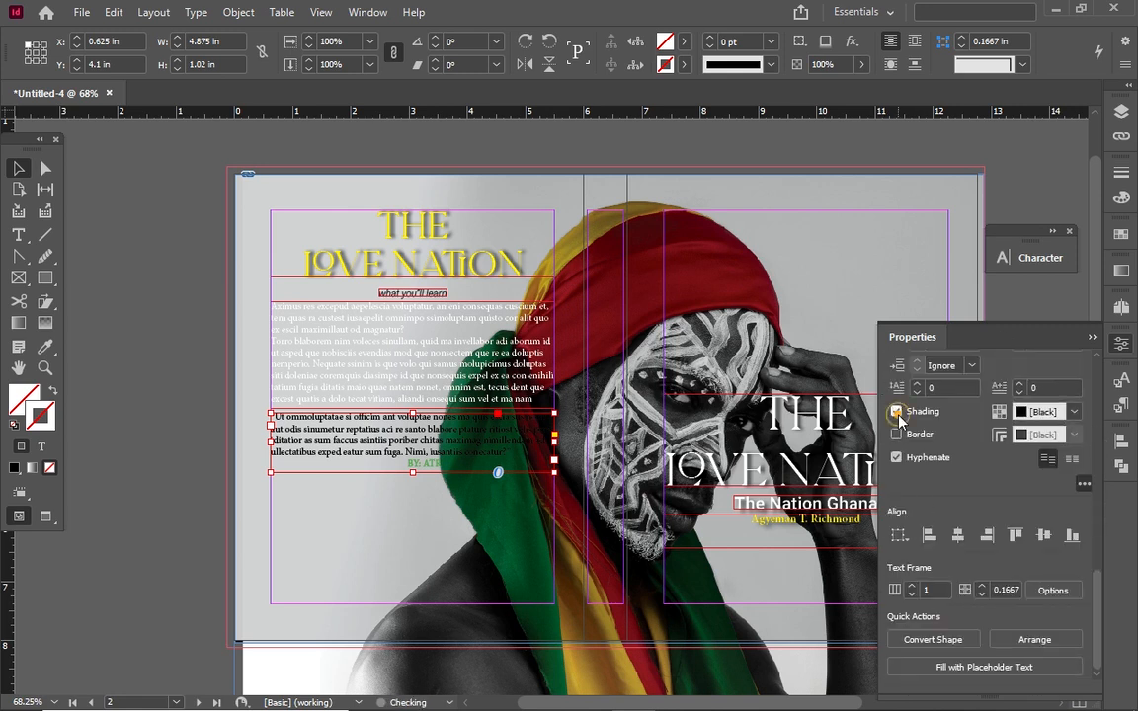
pyautogui.keyDown('alt'); pyautogui.click(1000, 412); pyautogui.keyUp('alt')
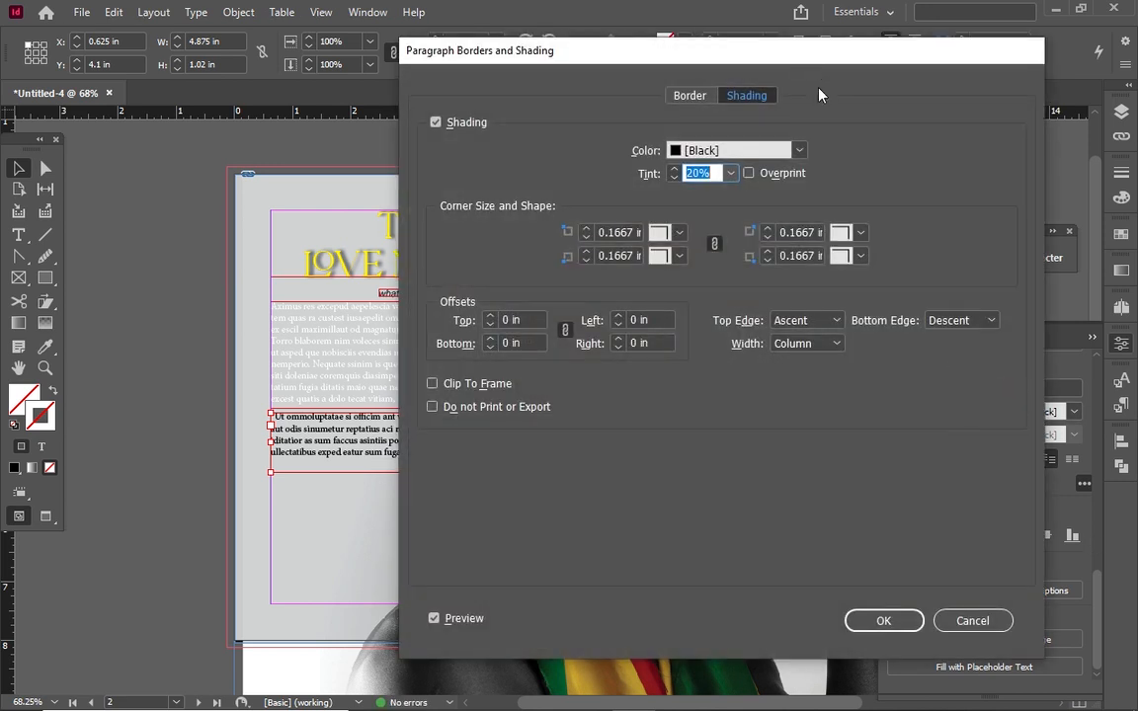
pyautogui.click(800, 151)
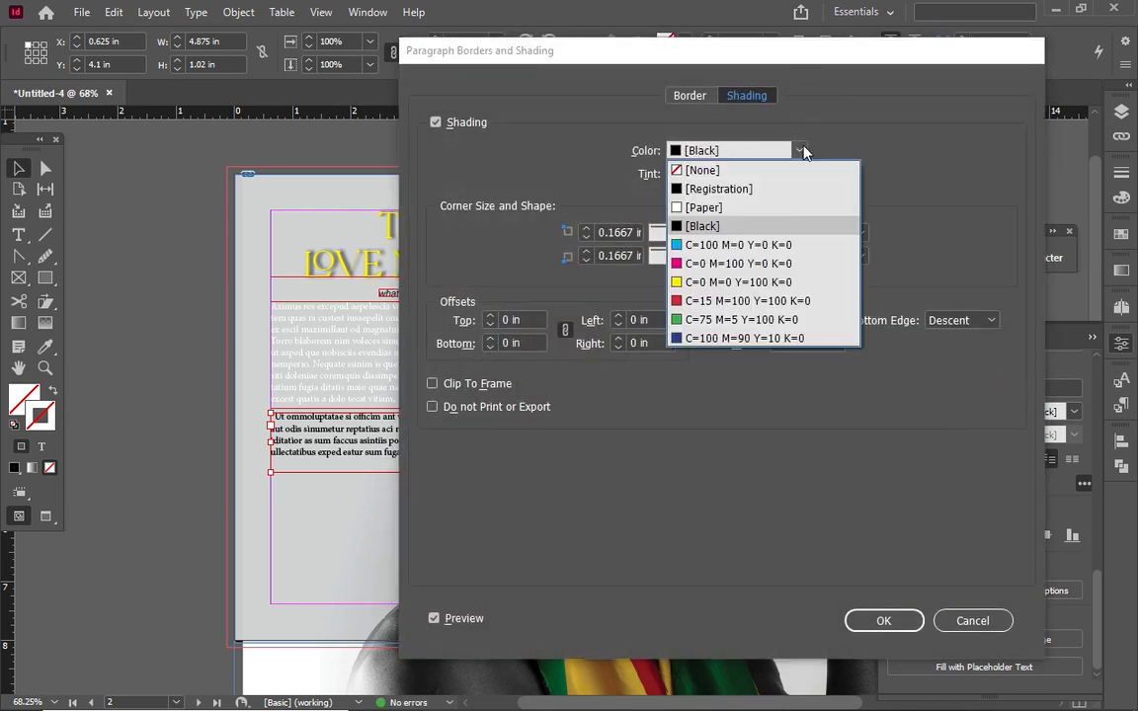
pyautogui.click(698, 300)
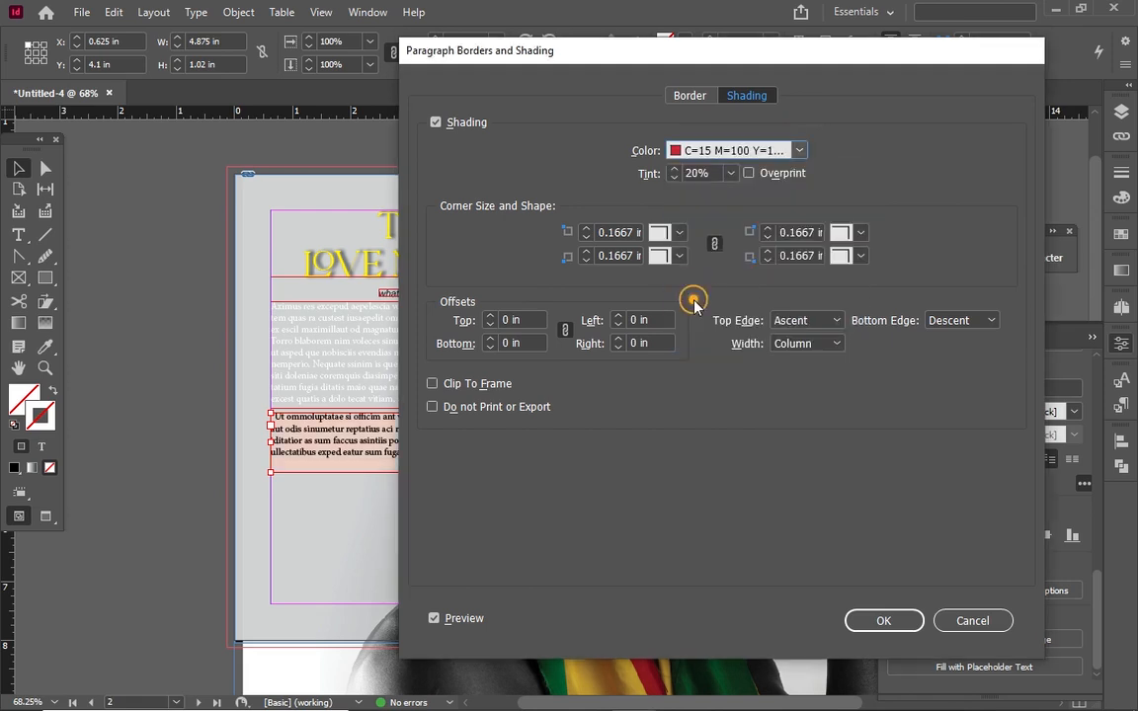
pyautogui.click(730, 173)
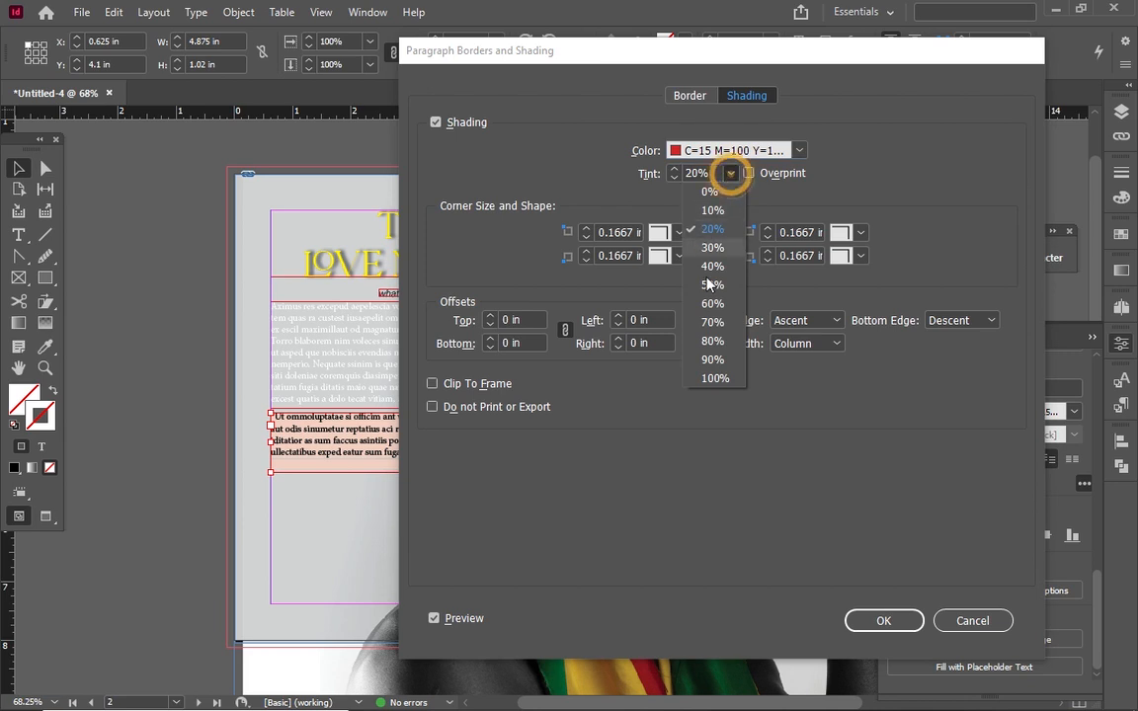
pyautogui.click(716, 379)
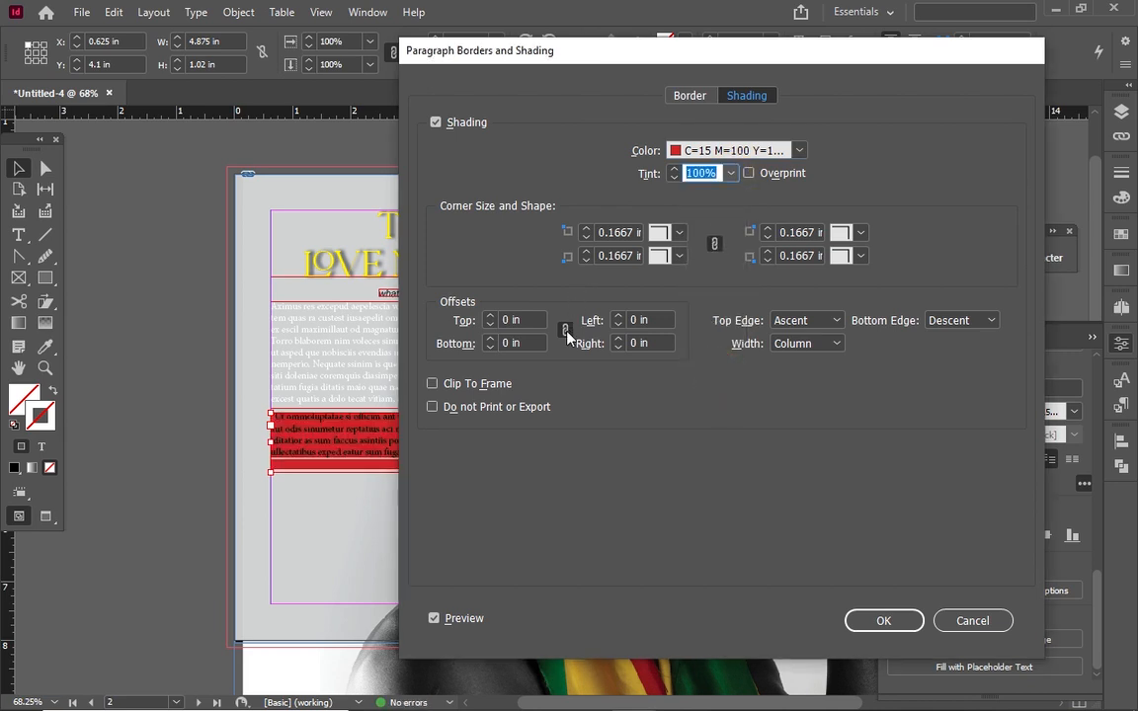
pyautogui.click(566, 329)
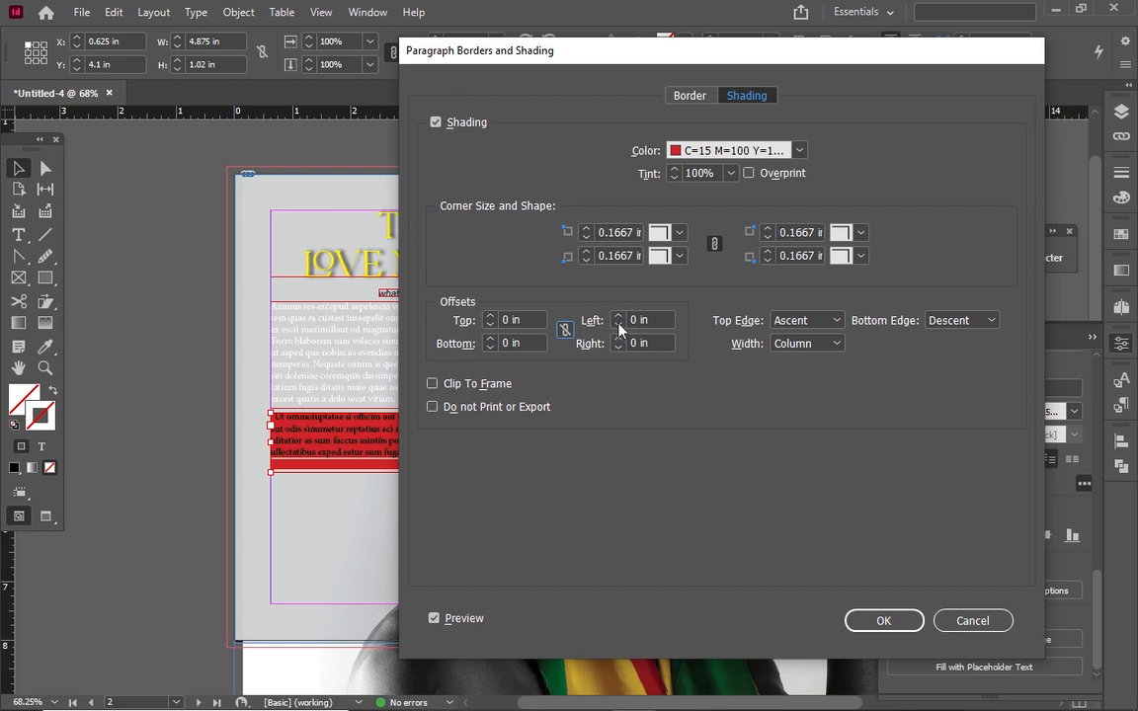
pyautogui.click(618, 316)
pyautogui.click(618, 316)
pyautogui.click(618, 317)
pyautogui.click(619, 316)
pyautogui.click(618, 316)
pyautogui.click(619, 316)
pyautogui.click(620, 317)
pyautogui.click(619, 317)
pyautogui.click(619, 317)
pyautogui.click(620, 318)
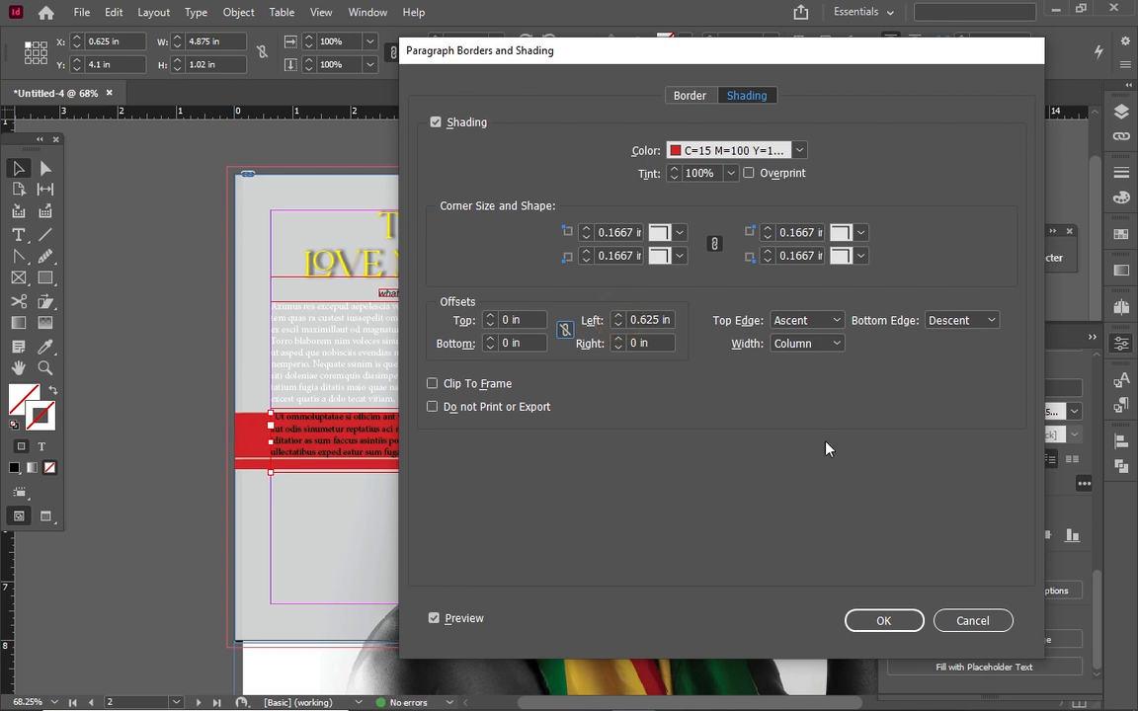
pyautogui.click(869, 620)
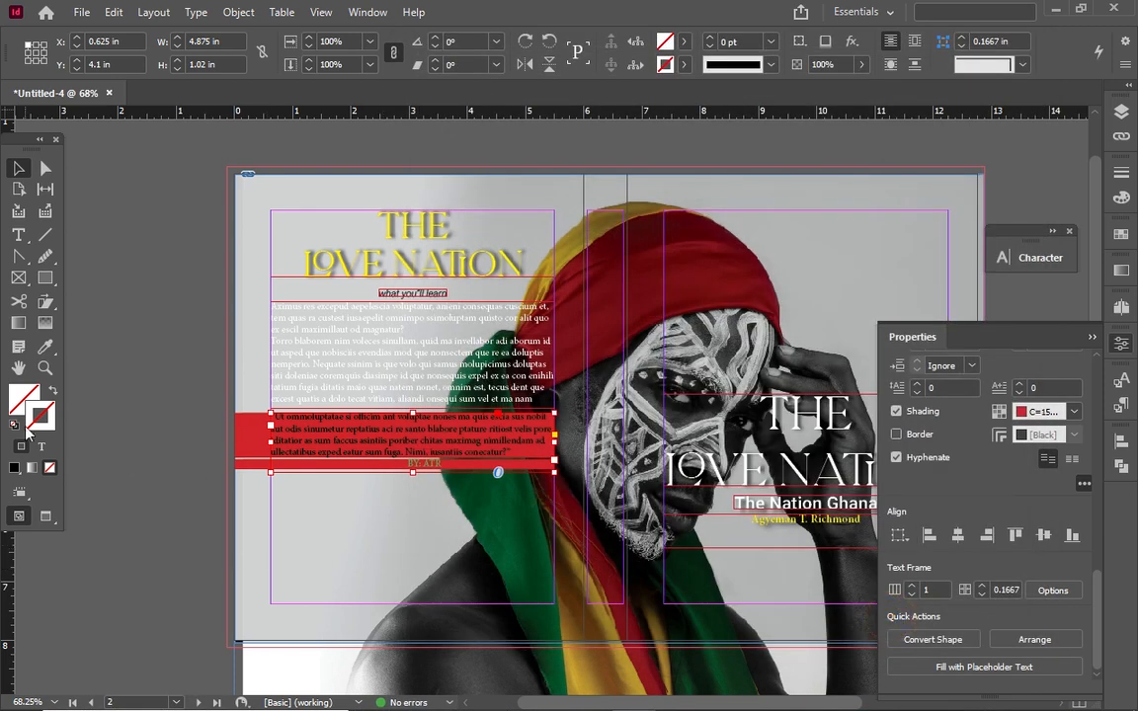
# Set all the quote and byline text to white [Paper] and check it in Preview mode
pyautogui.click(24, 247)
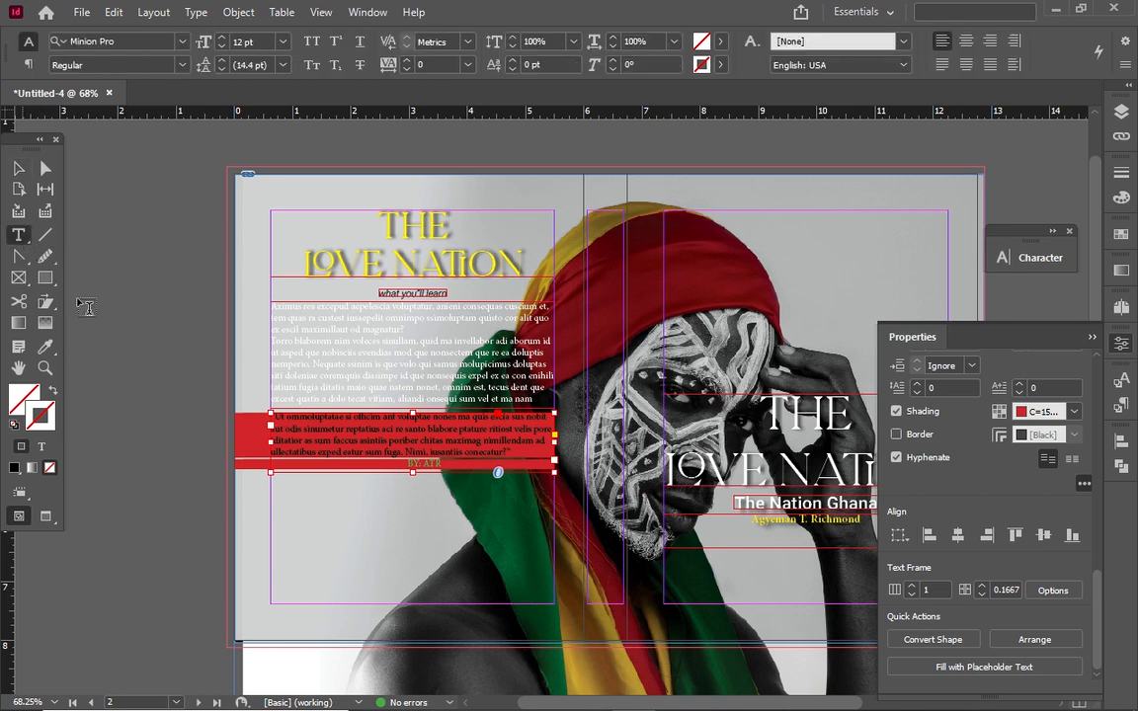
pyautogui.click(349, 444)
pyautogui.hotkey('ctrl', 'a')
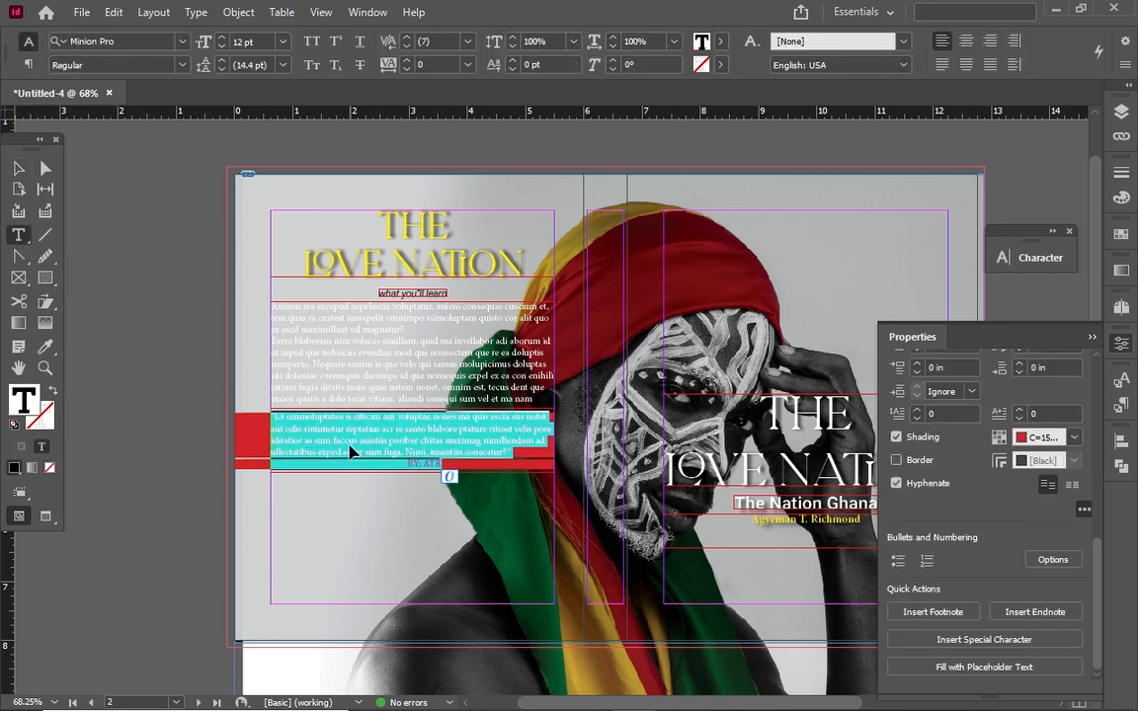
pyautogui.click(723, 42)
pyautogui.click(566, 136)
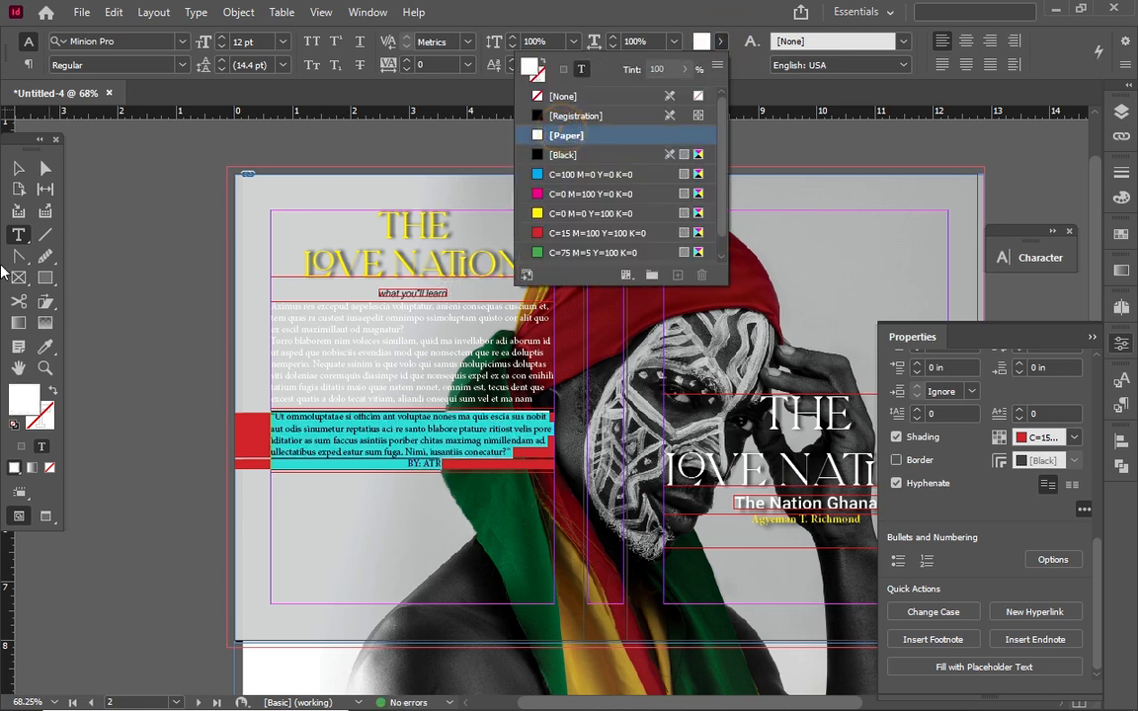
pyautogui.click(18, 169)
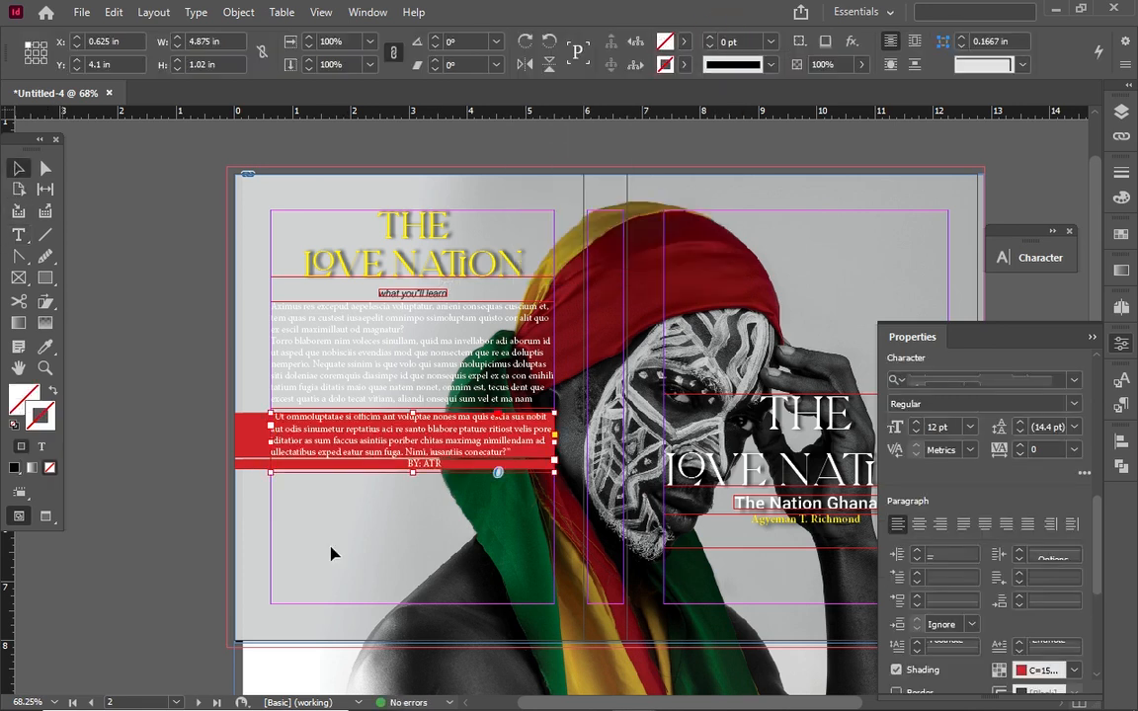
pyautogui.click(173, 388)
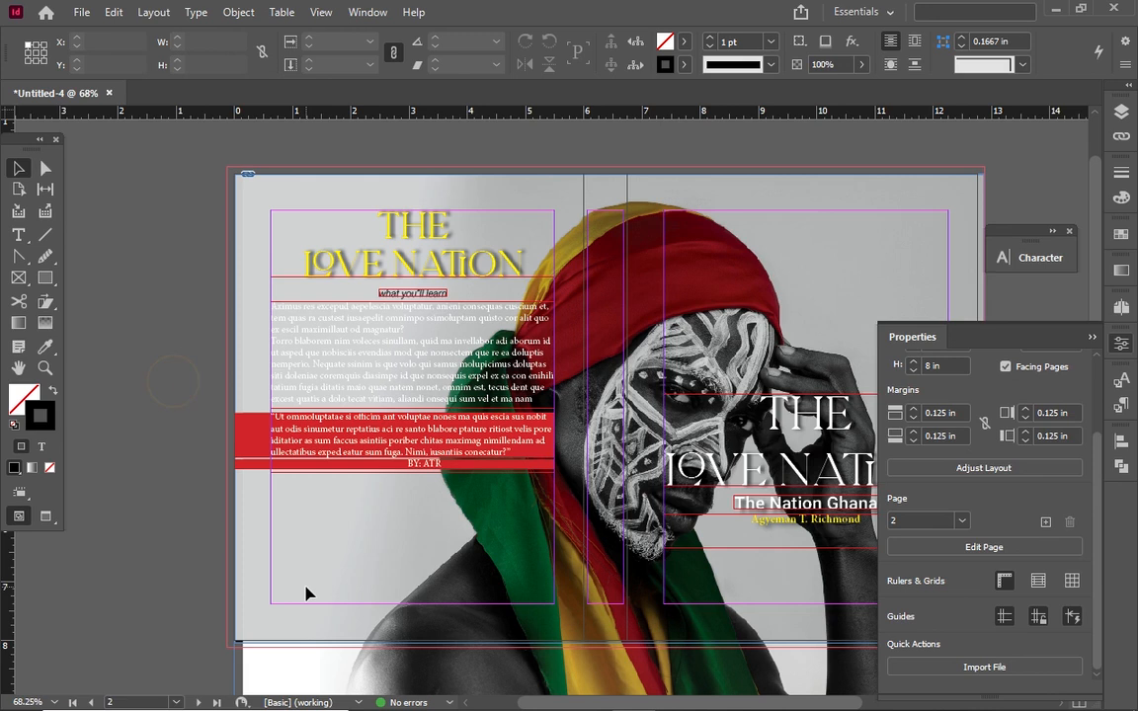
pyautogui.press('w')
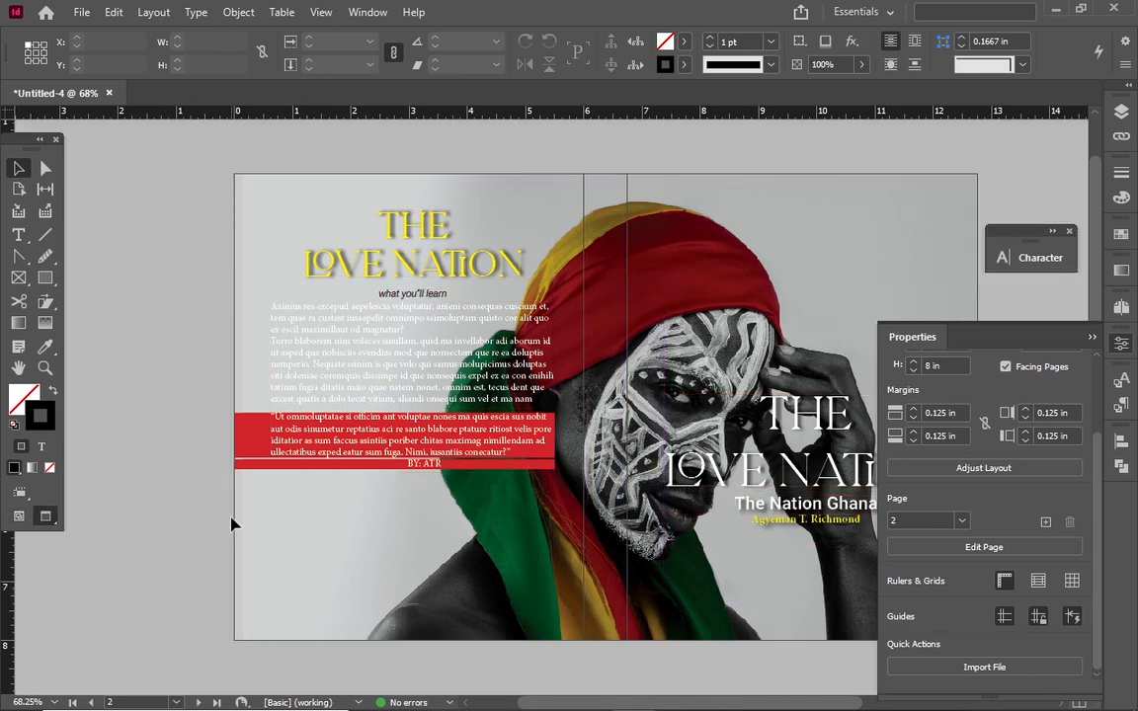
pyautogui.press('w')
pyautogui.click(99, 296)
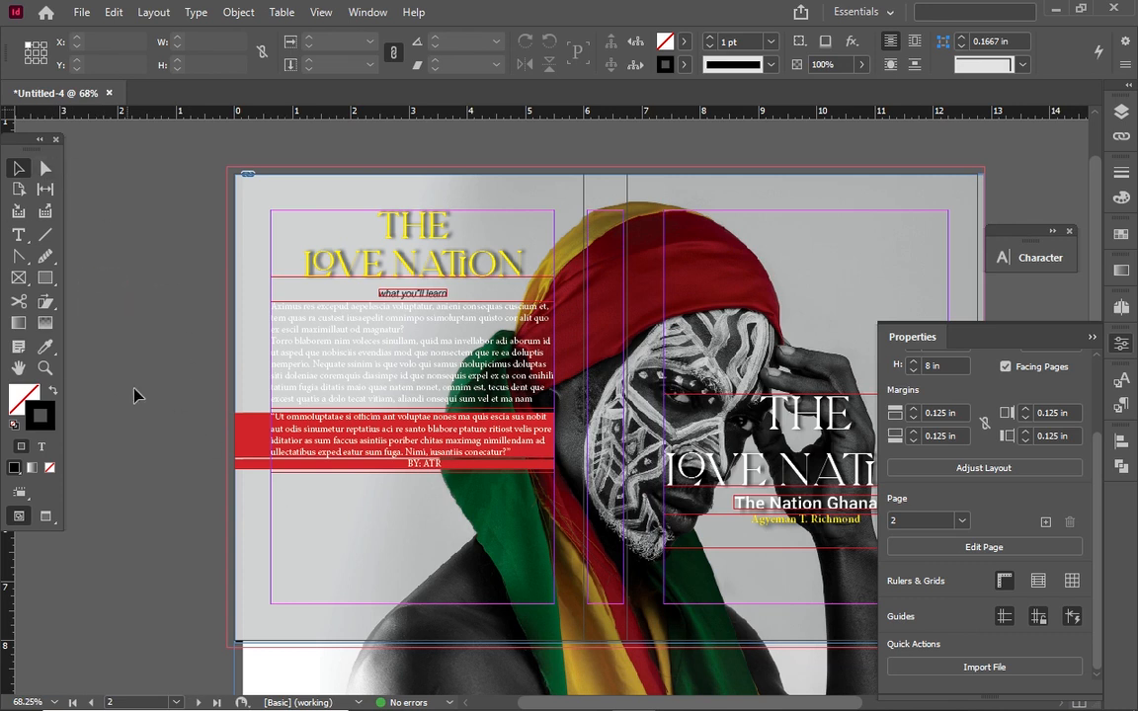
pyautogui.scroll(-1, 110, 464)
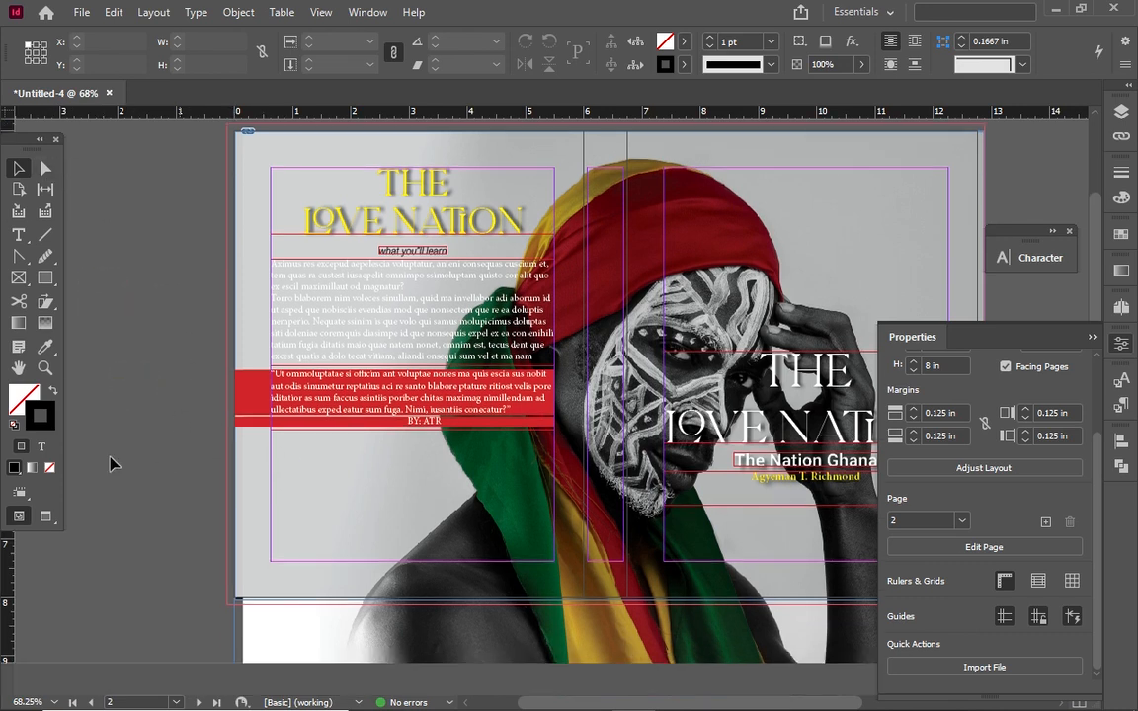
# Draw a trial text frame below the quote, then delete the empty frame
pyautogui.click(16, 233)
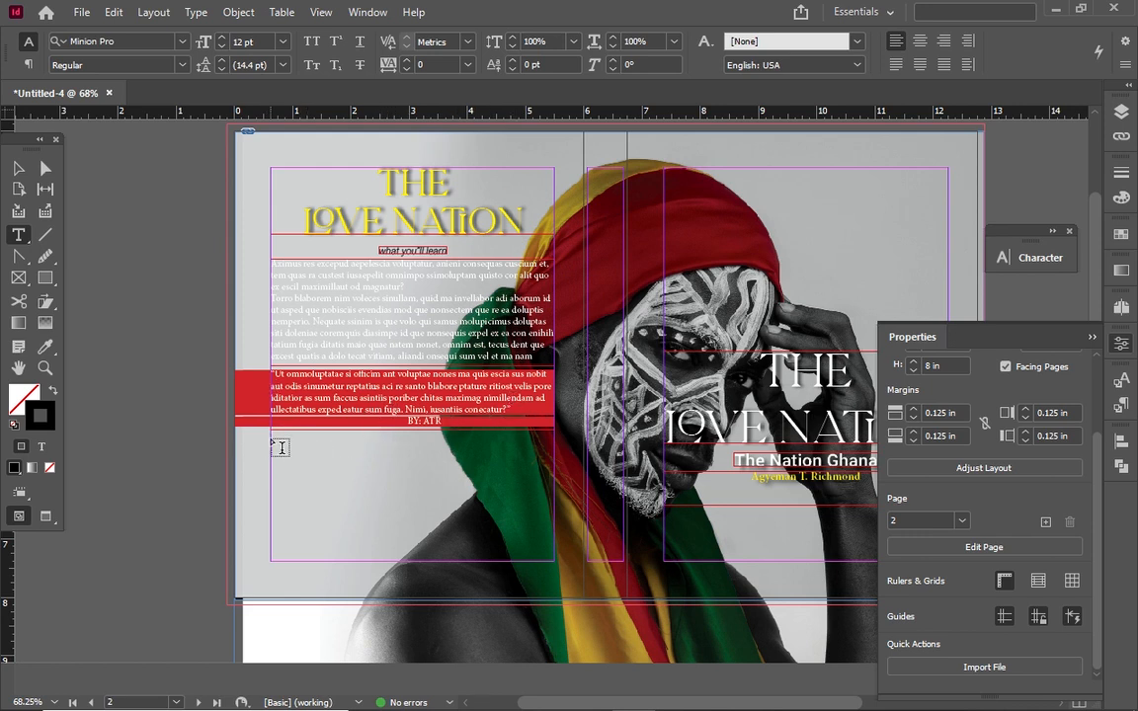
pyautogui.moveTo(272, 438); pyautogui.dragTo(420, 562)
pyautogui.press('Escape')
pyautogui.click(180, 180)
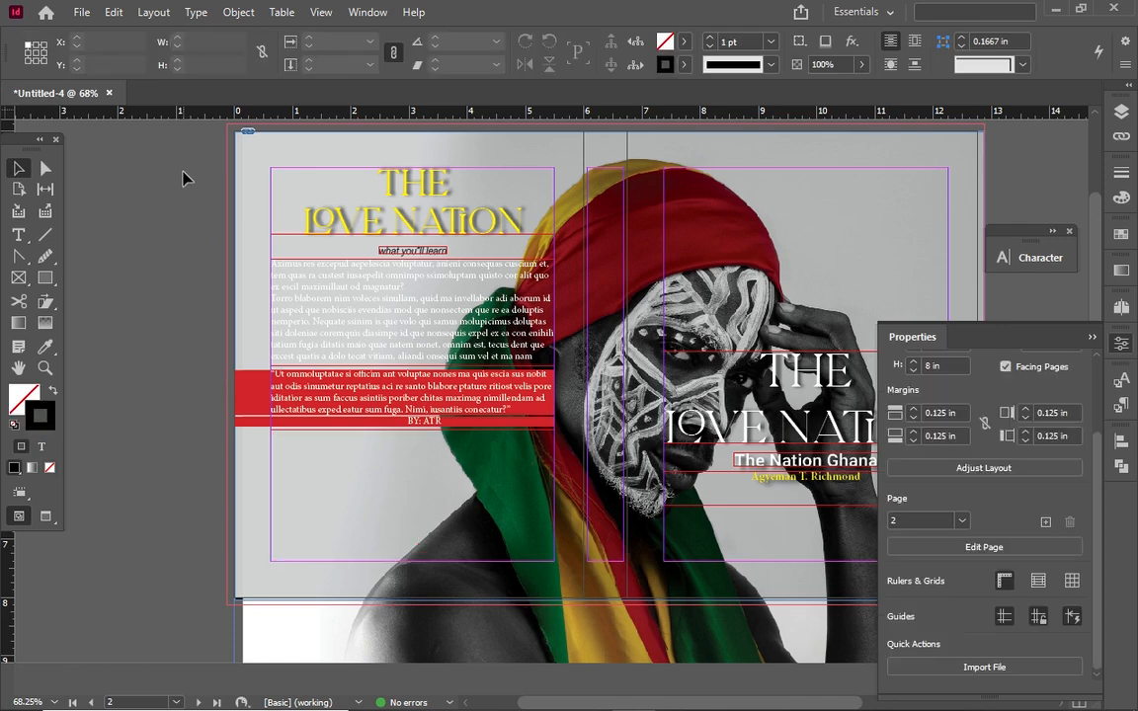
pyautogui.press('t')
pyautogui.moveTo(270, 437); pyautogui.dragTo(555, 466)
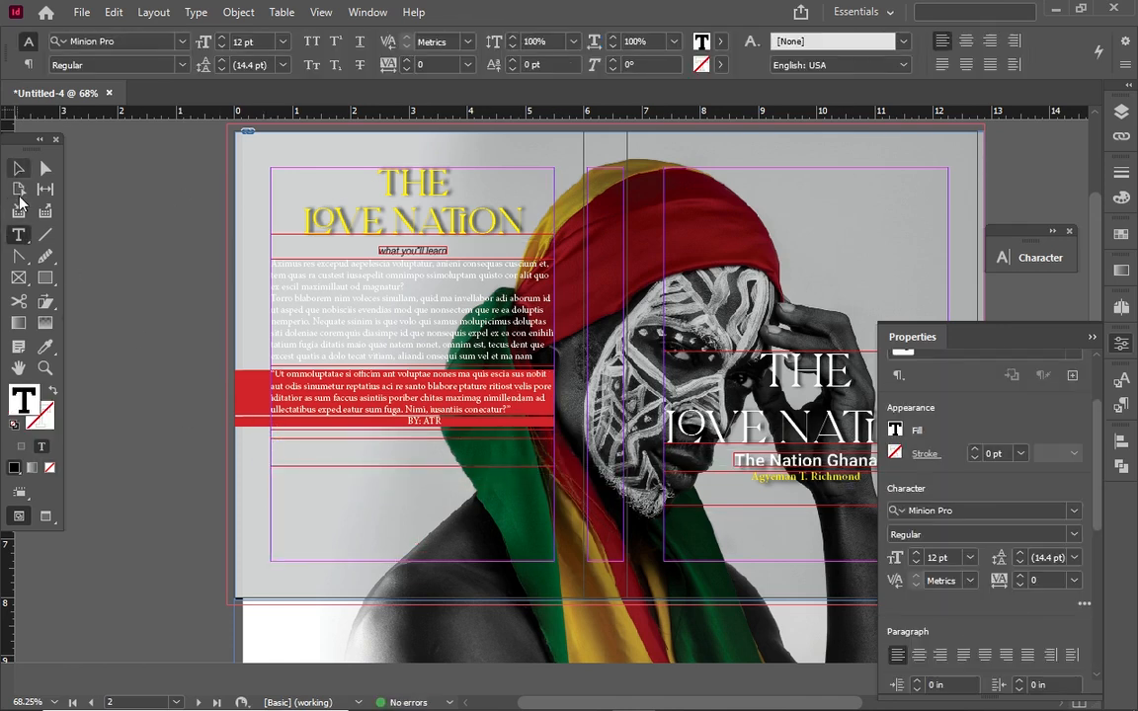
pyautogui.click(17, 170)
pyautogui.press('Delete')
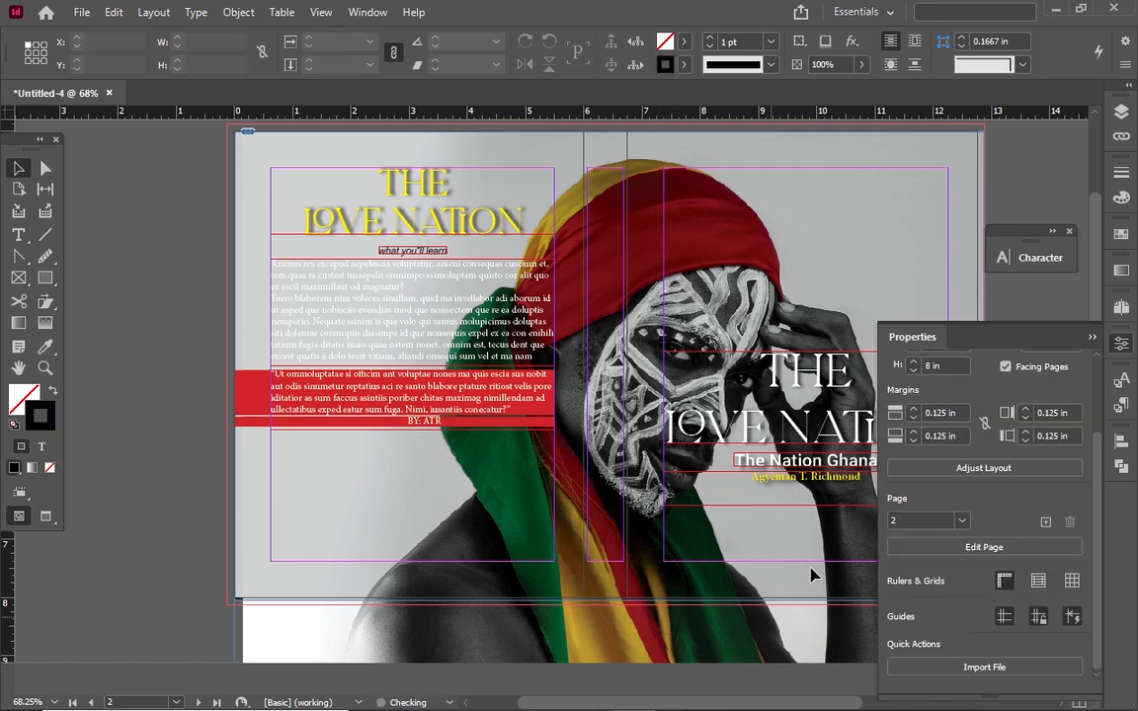
# Copy the front-cover author name frame below the byline and retype it as ABOUT THE AUTHOR
pyautogui.click(799, 481)
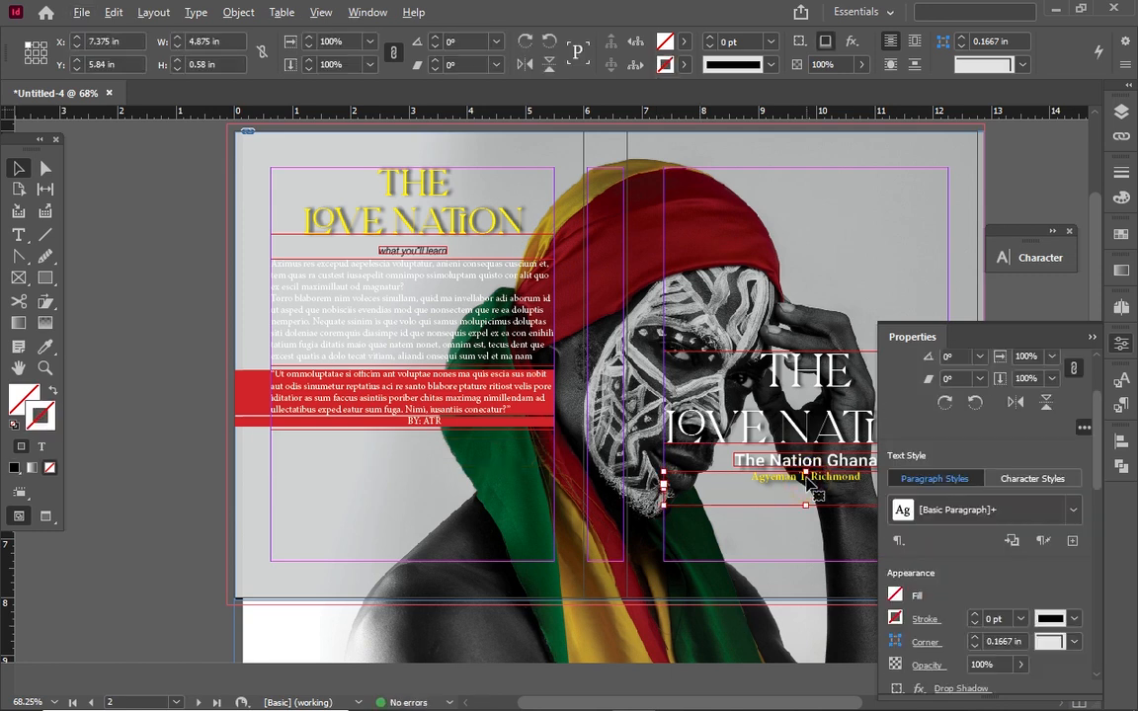
pyautogui.moveTo(796, 479); pyautogui.dragTo(421, 460)
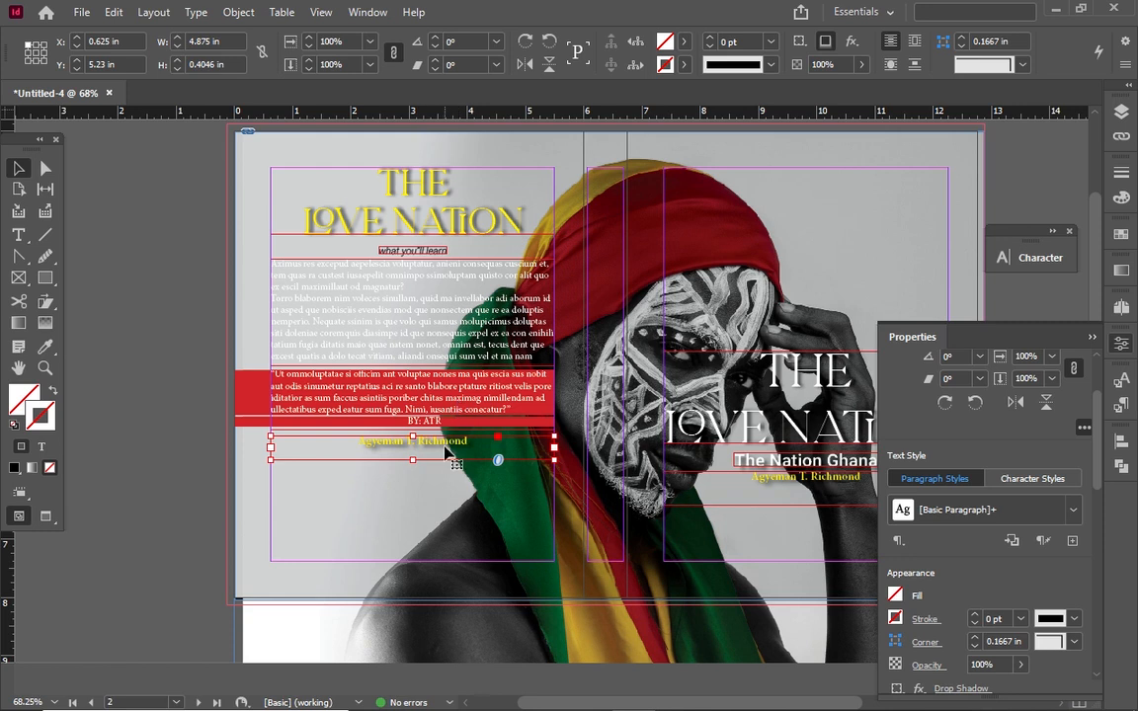
pyautogui.tripleClick(441, 438)
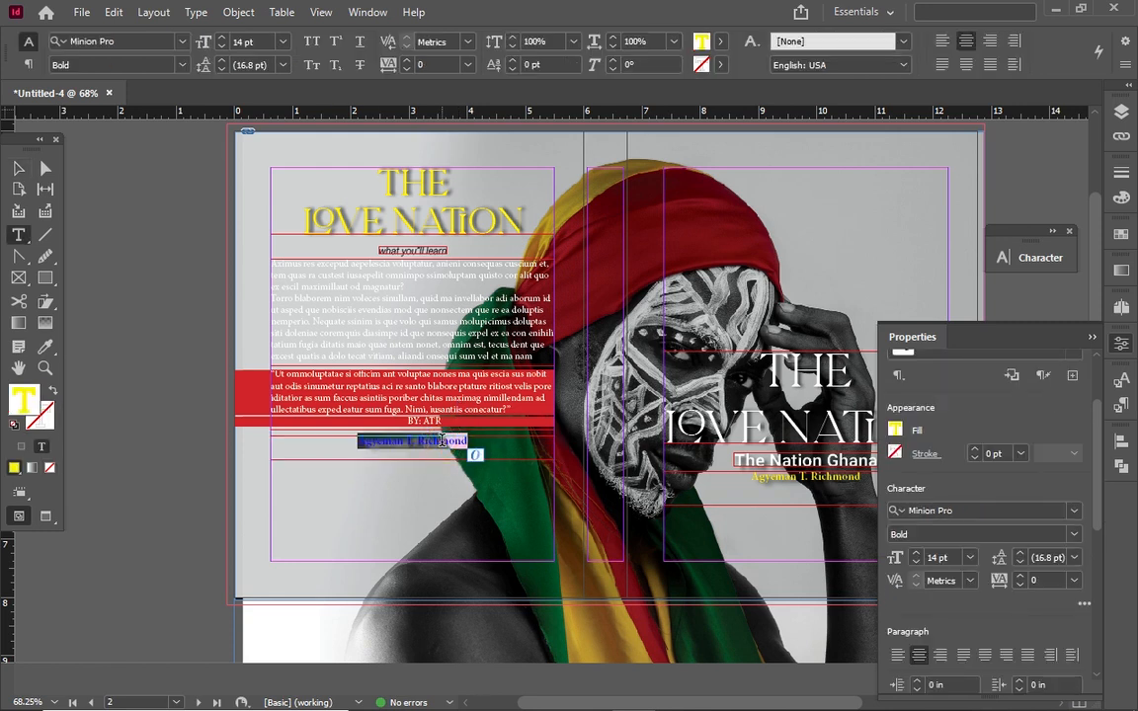
pyautogui.press('BackSpace')
pyautogui.write('AGOUT THE AUTHO')
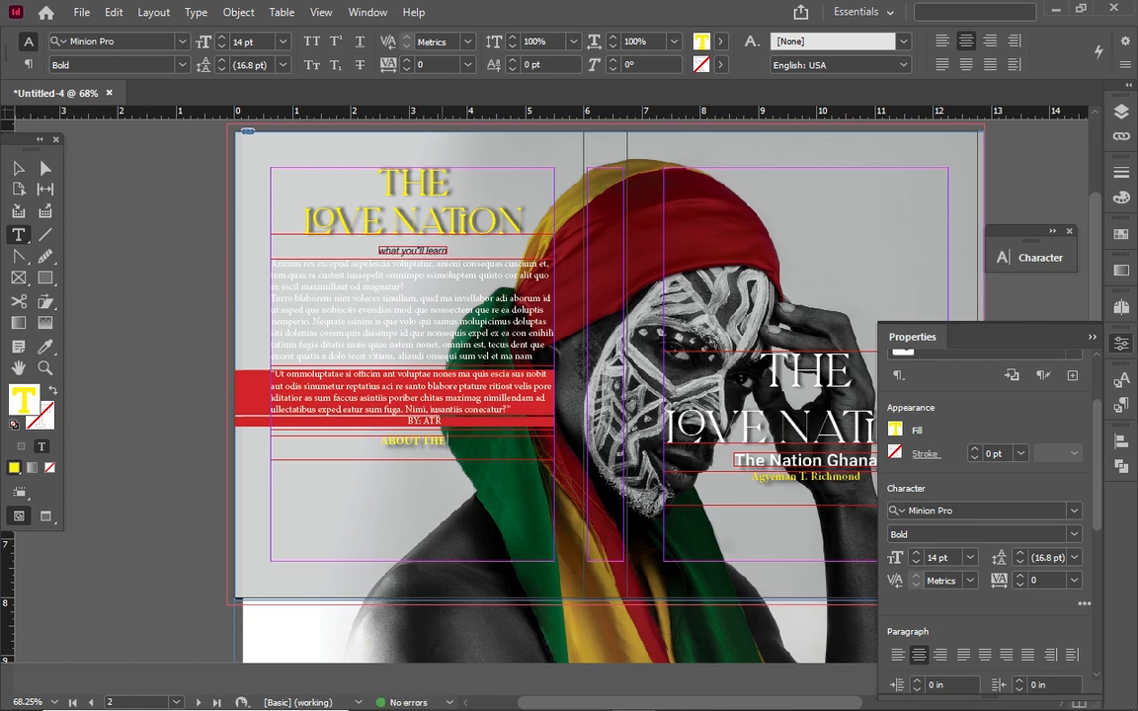
pyautogui.write('R')
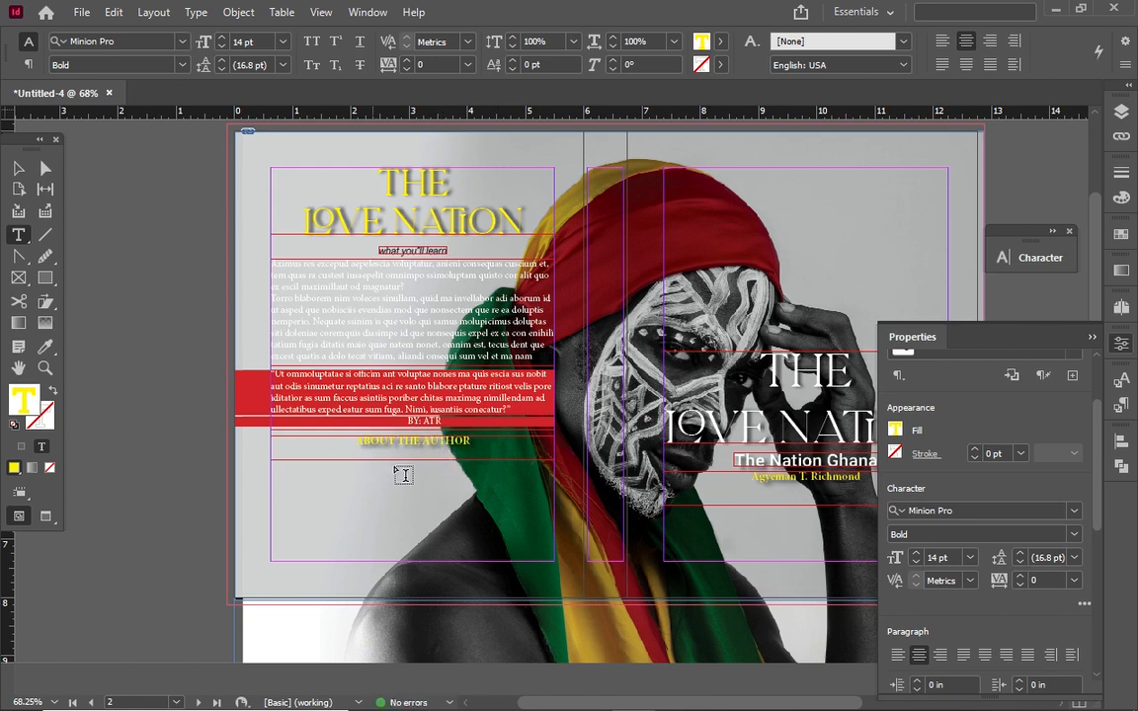
pyautogui.click(386, 443)
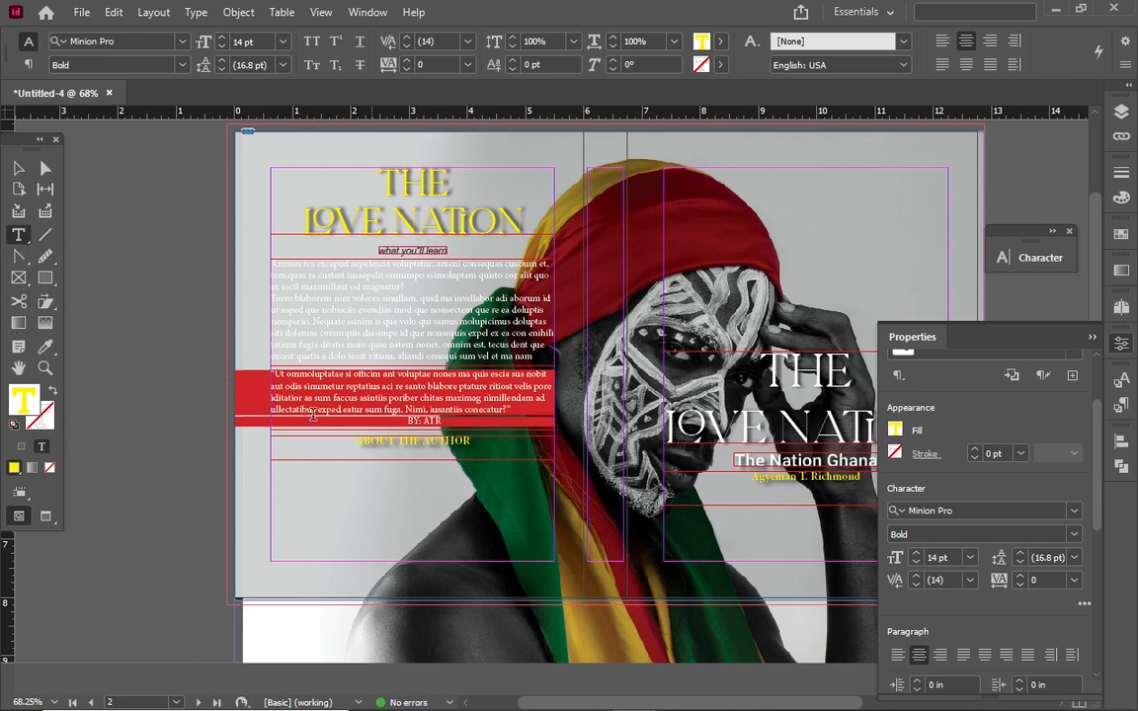
# Fit the ABOUT THE AUTHOR heading frame tightly around its text with Fit Frame to Content
pyautogui.click(18, 168)
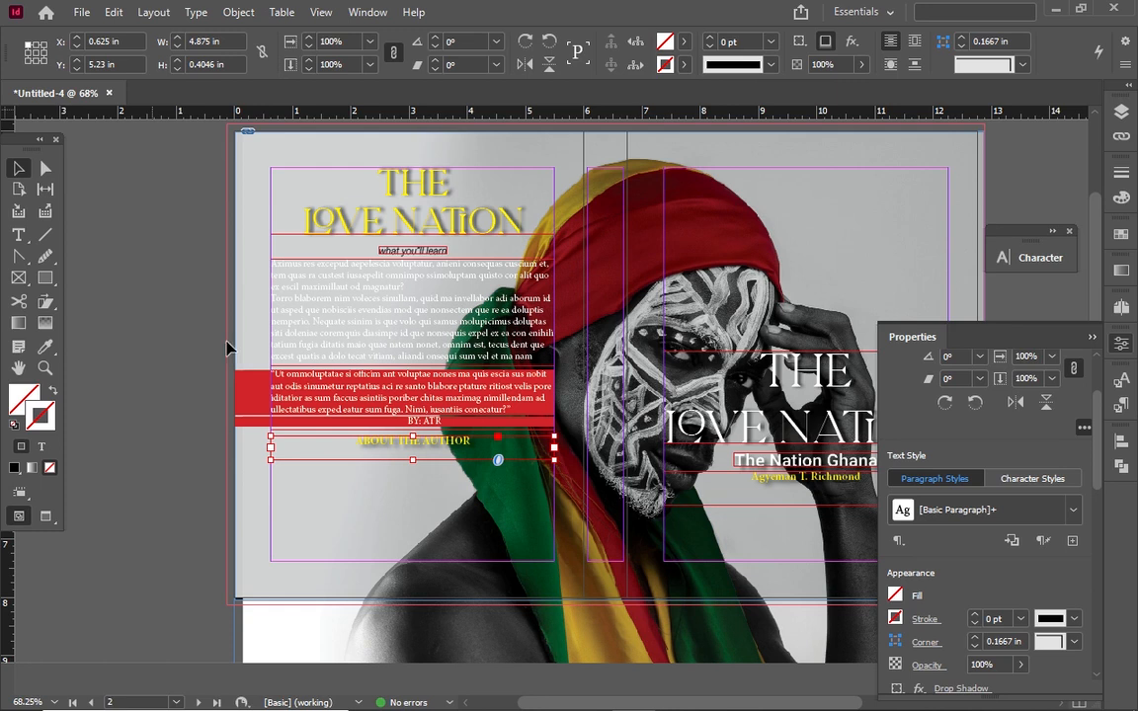
pyautogui.rightClick(468, 463)
pyautogui.moveTo(553, 477)
pyautogui.click(752, 484)
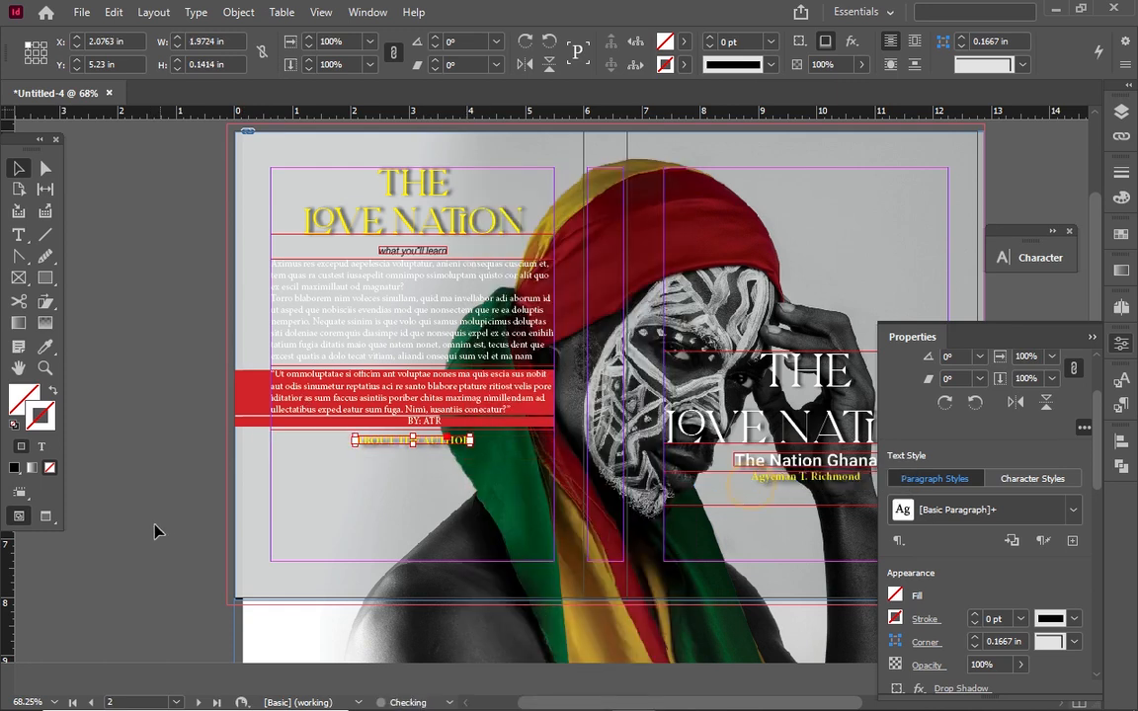
pyautogui.click(330, 508)
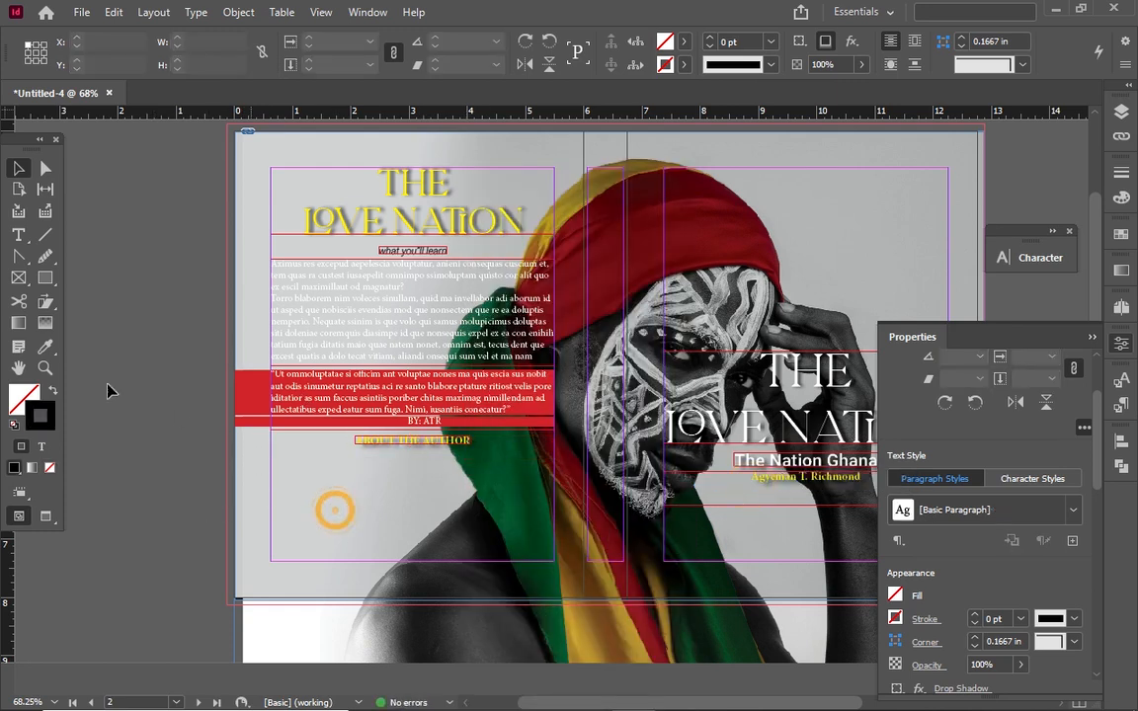
pyautogui.click(20, 232)
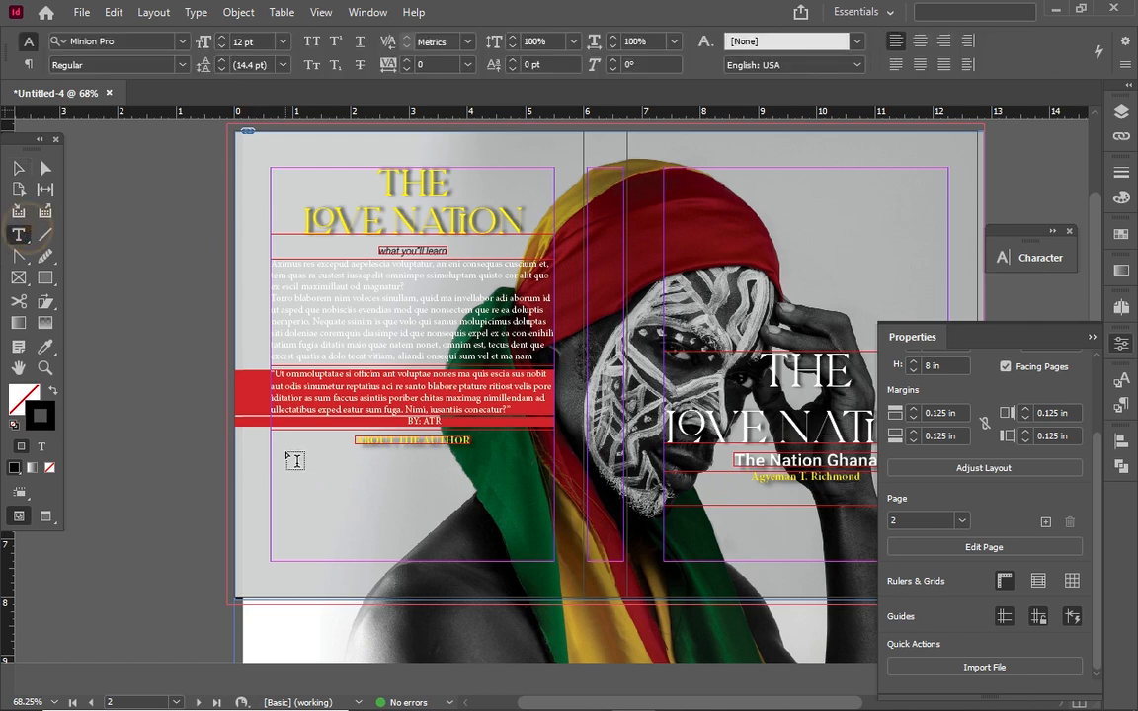
# Draw a 4.875 × 1.855 in text frame under the heading and fill it with placeholder text
pyautogui.moveTo(273, 455); pyautogui.dragTo(554, 568)
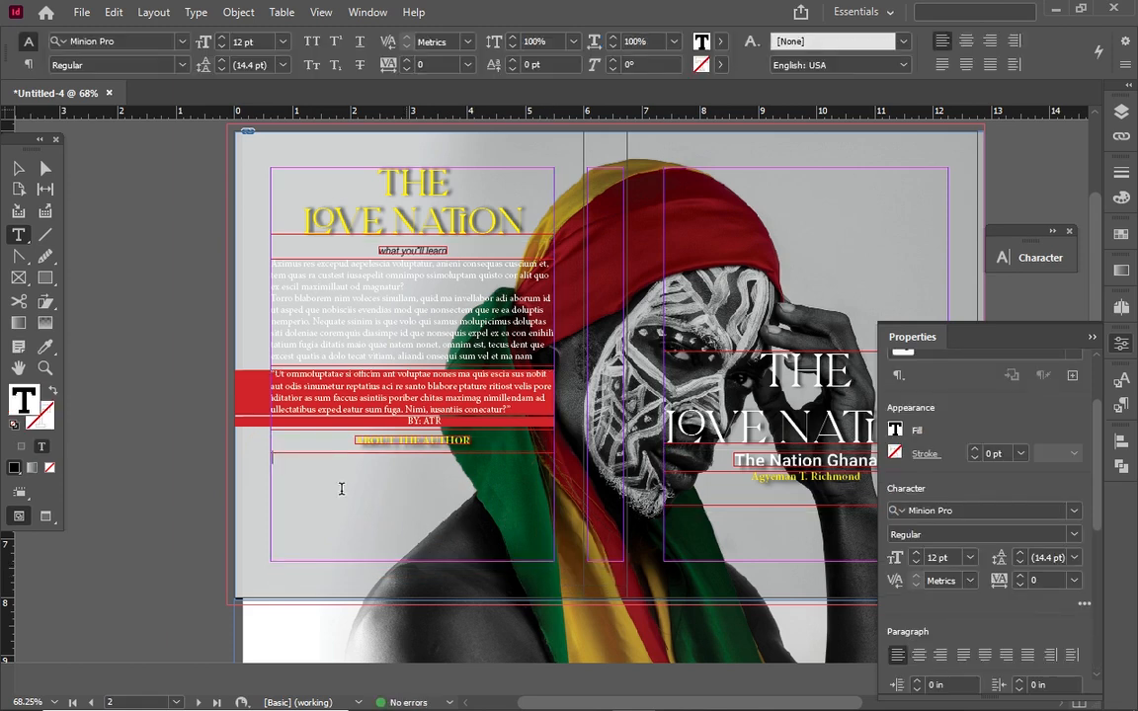
pyautogui.rightClick(343, 499)
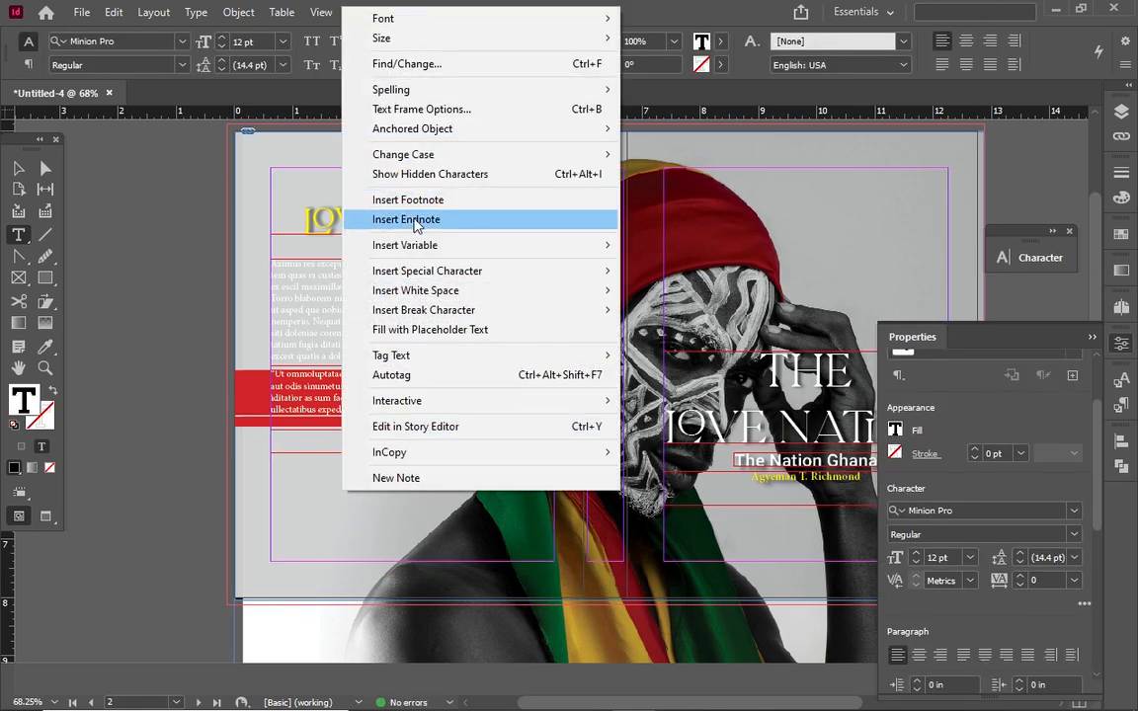
pyautogui.click(445, 330)
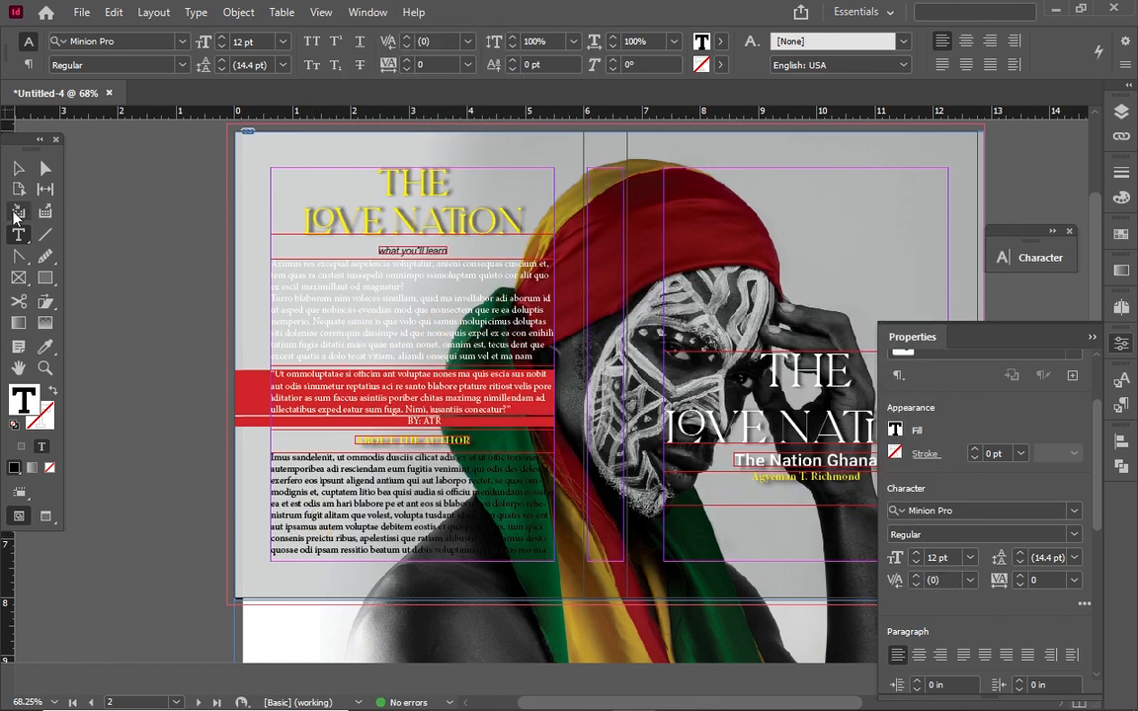
pyautogui.click(18, 168)
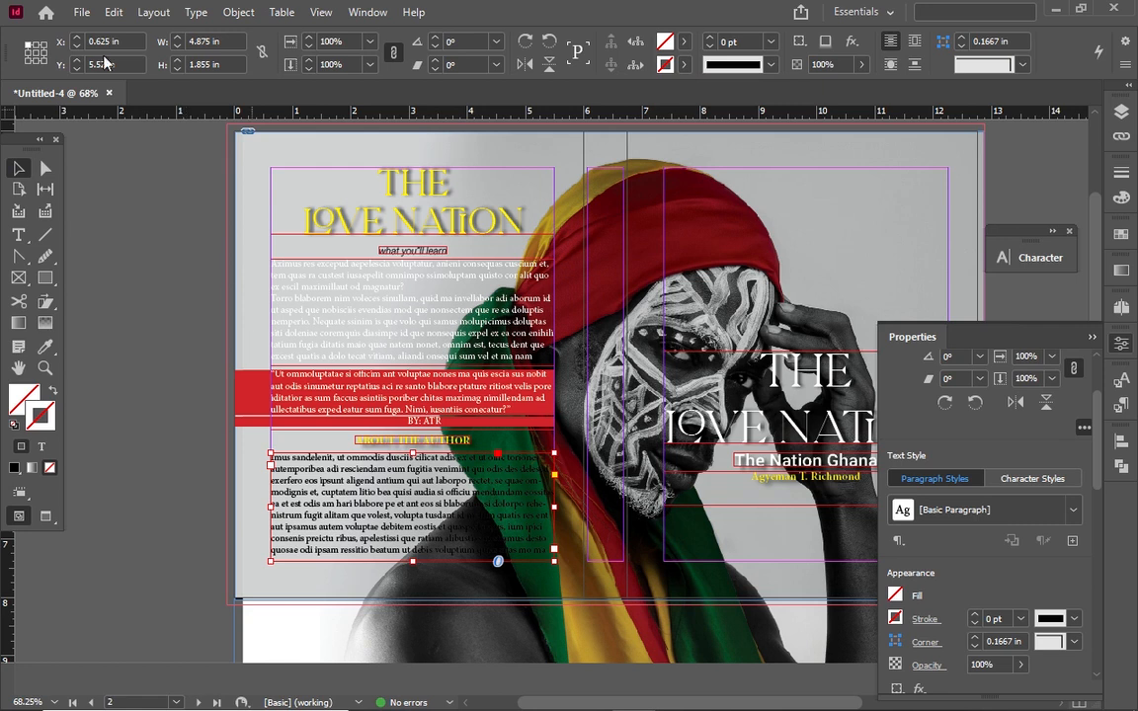
# Place the orange-background istockphoto author portrait onto the page over the body text
pyautogui.click(82, 12)
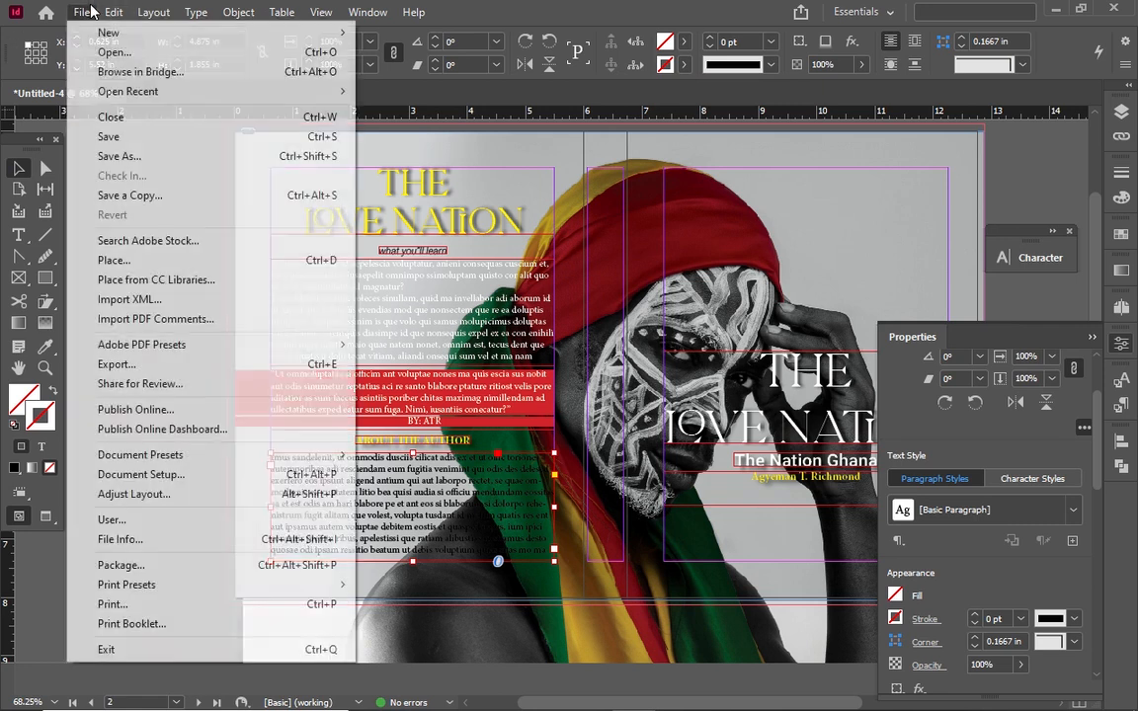
pyautogui.click(138, 260)
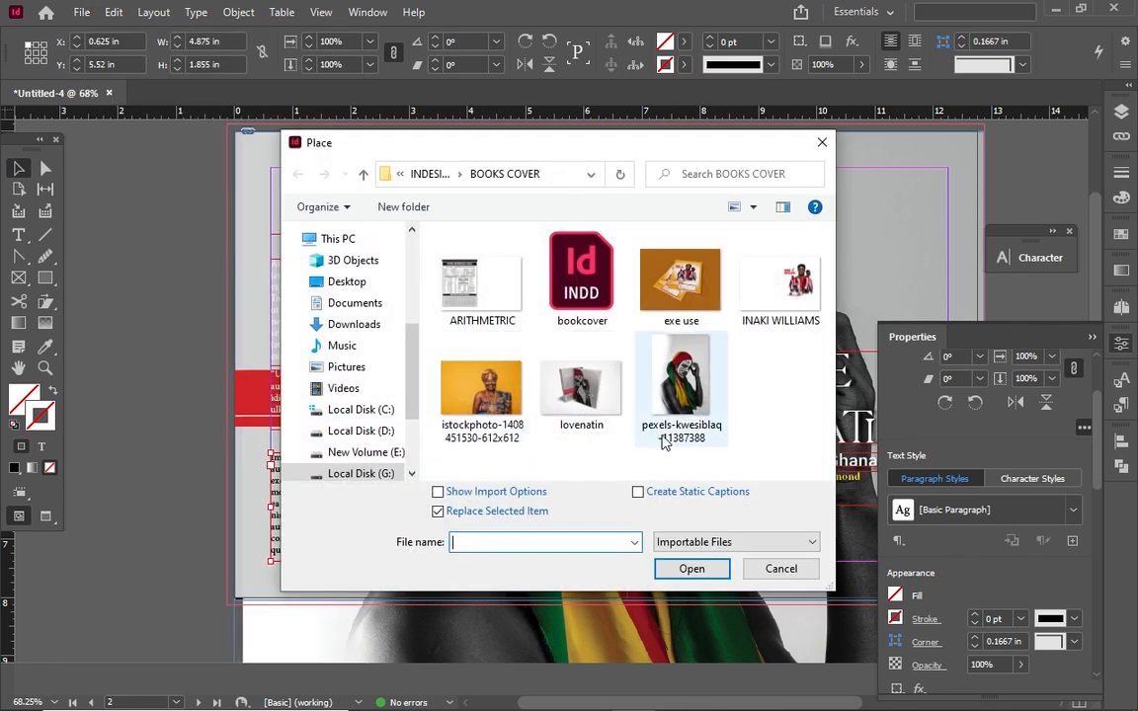
pyautogui.click(481, 390)
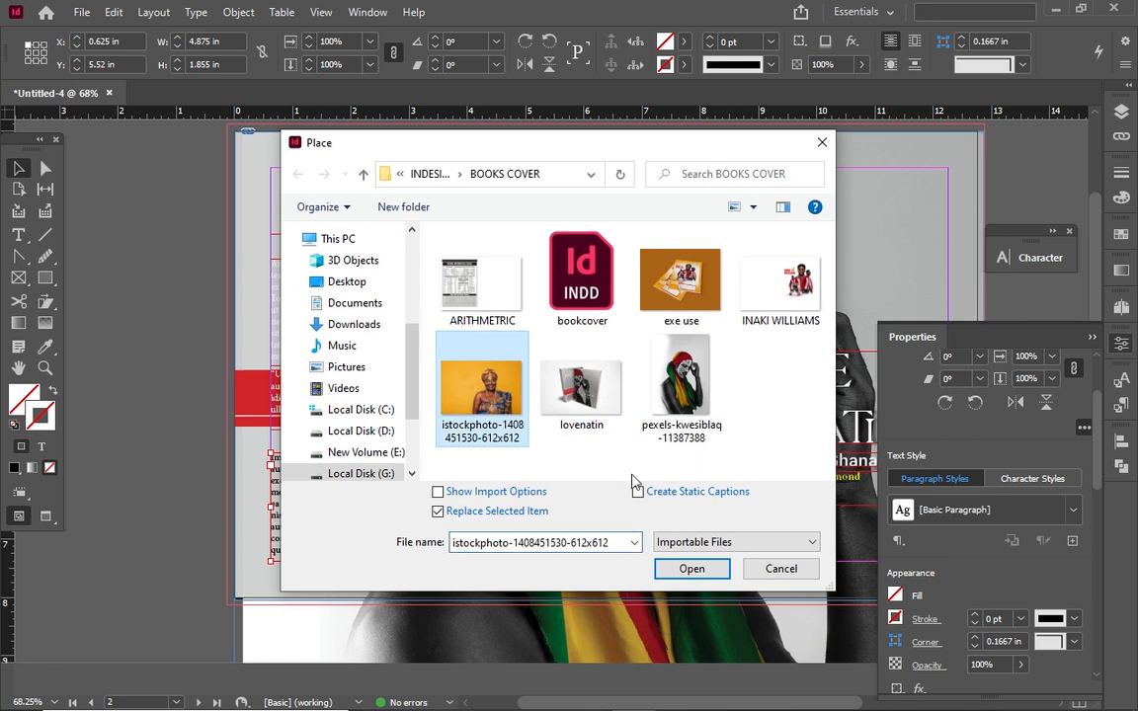
pyautogui.click(691, 569)
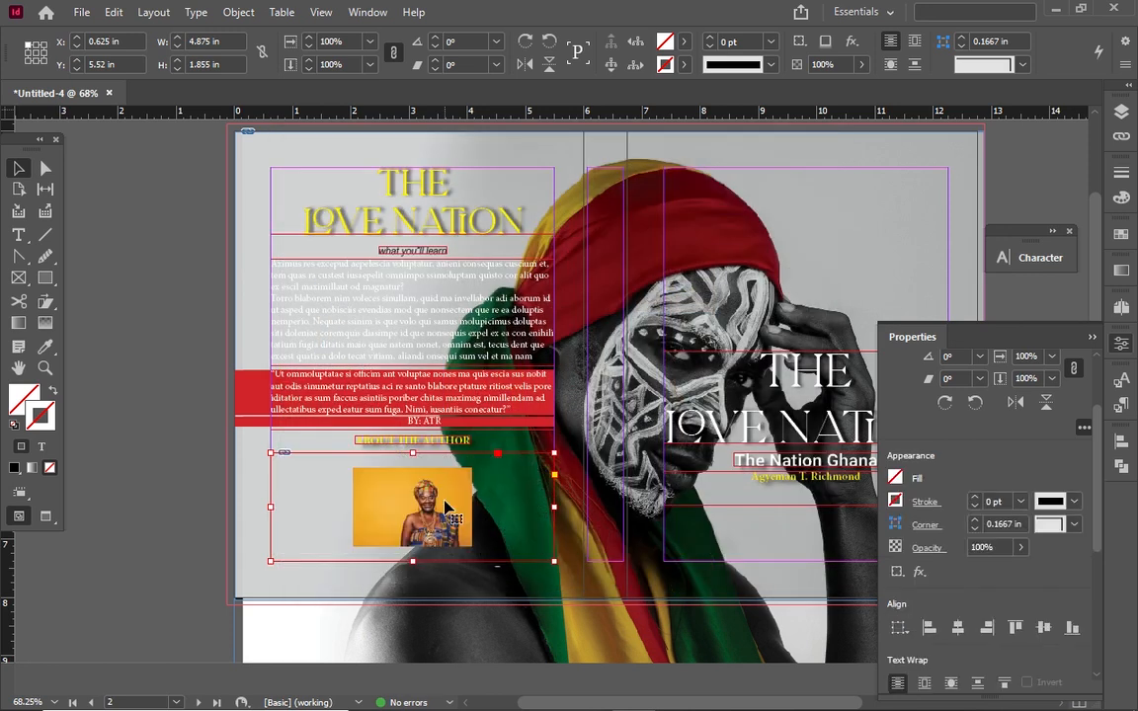
pyautogui.hotkey('ctrl', 'z')
pyautogui.click(448, 474)
# Scale the portrait down proportionally into a 1.536 × 1.024 in frame
pyautogui.moveTo(448, 512); pyautogui.dragTo(476, 504)
pyautogui.hotkey('ctrl', 'z')
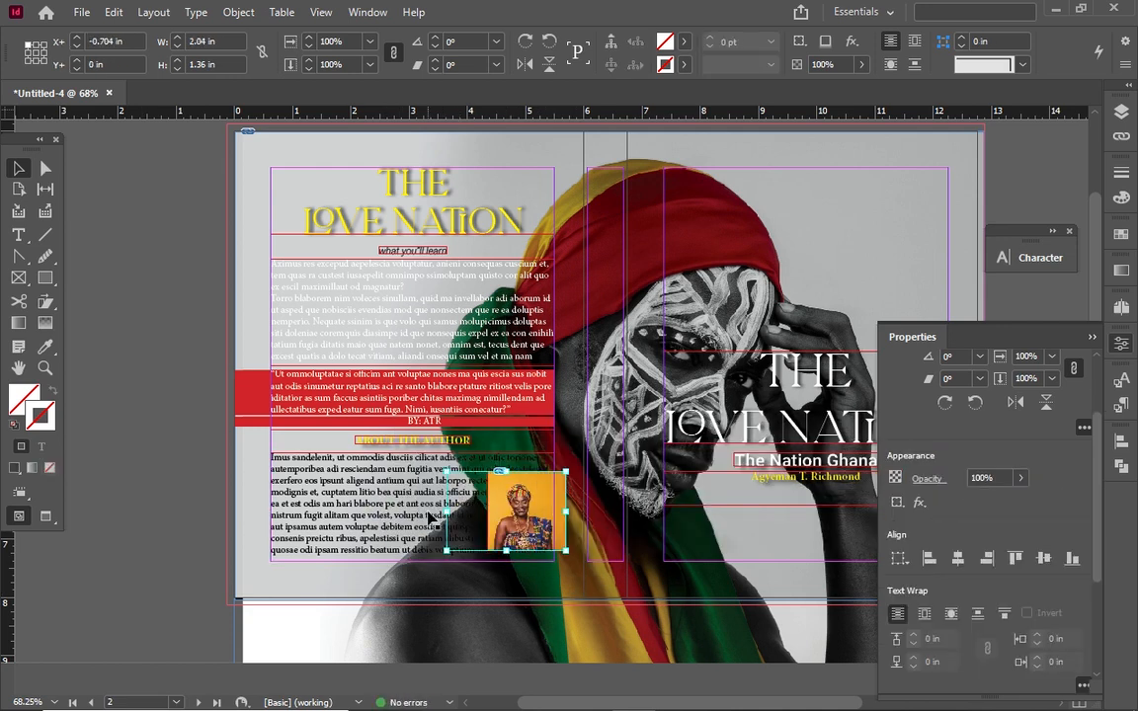
pyautogui.moveTo(446, 514); pyautogui.dragTo(500, 536)
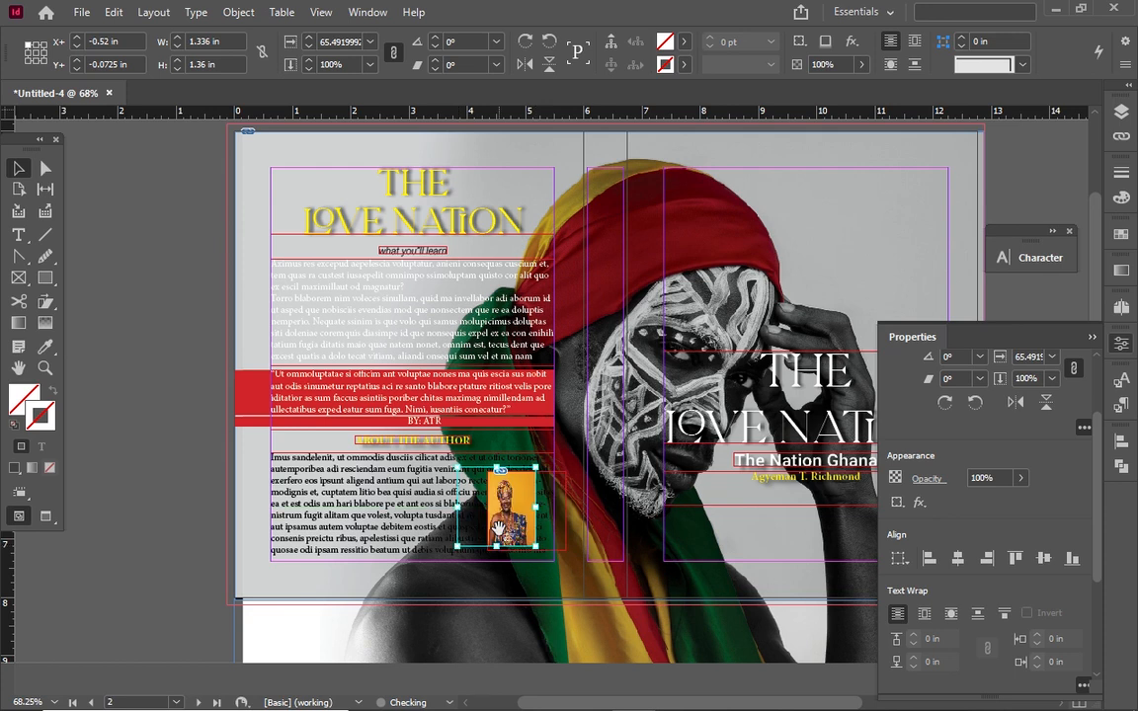
pyautogui.hotkey('ctrl', 'z')
pyautogui.hotkey('ctrl', 'z')
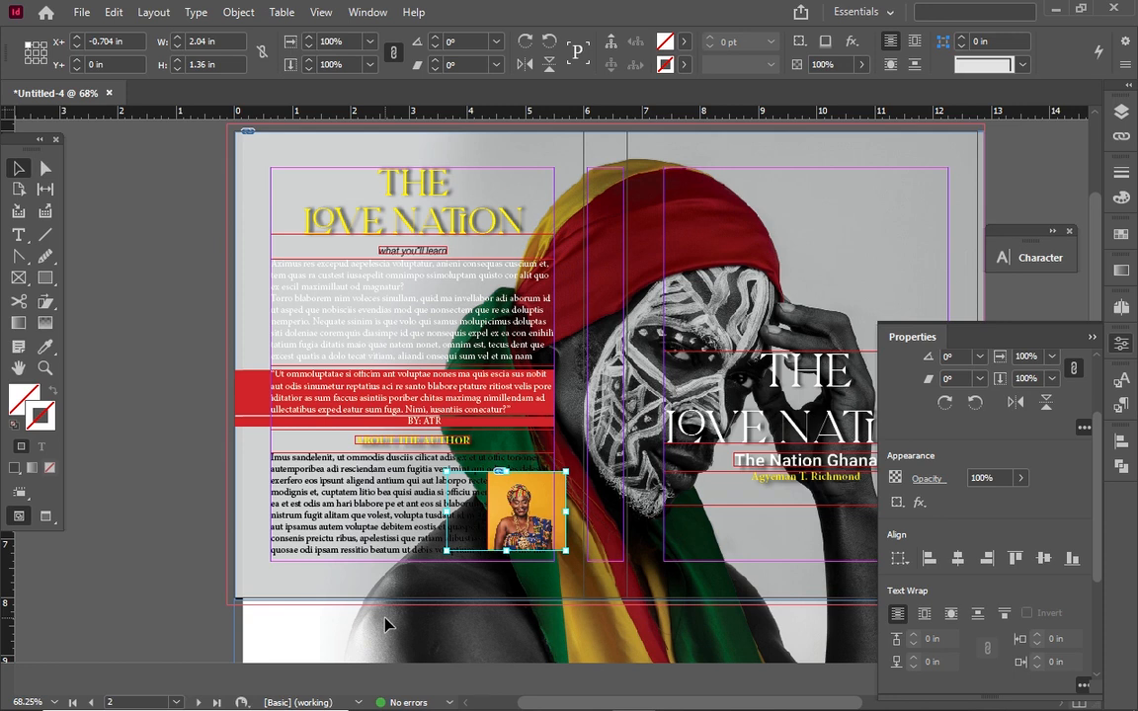
pyautogui.moveTo(447, 512); pyautogui.dragTo(476, 512)
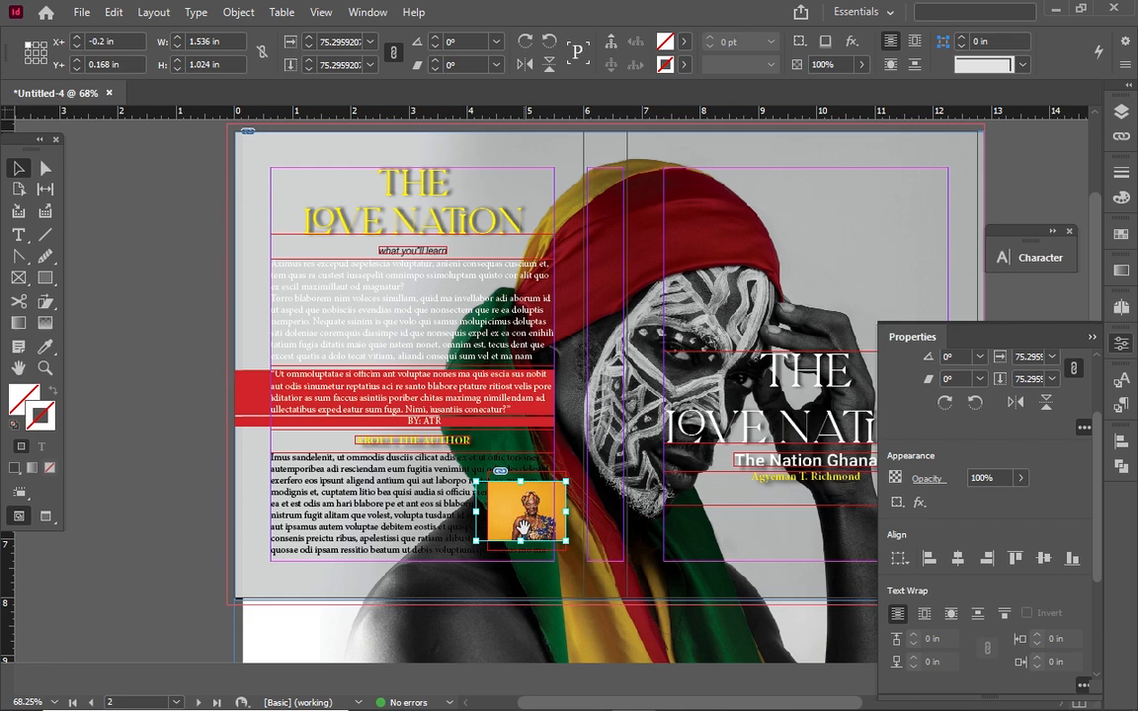
# Wrap the body text around the photo's shape and shift the text frame slightly left
pyautogui.click(924, 615)
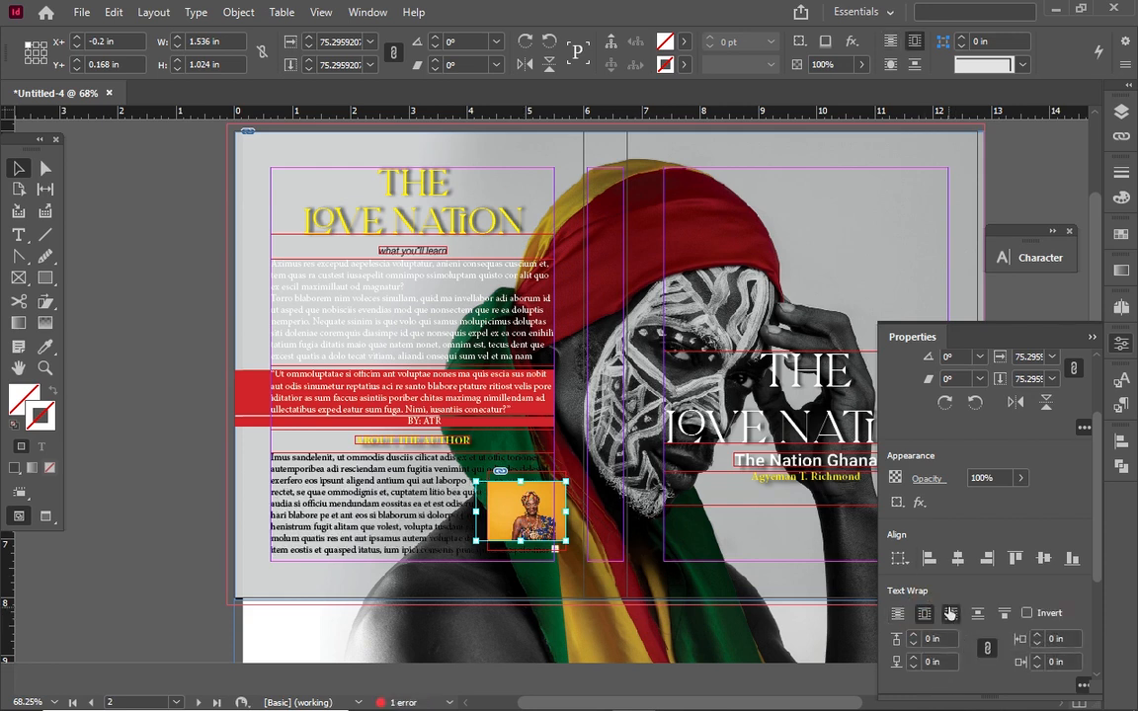
pyautogui.click(950, 614)
pyautogui.click(434, 492)
pyautogui.moveTo(521, 528)
pyautogui.mouseDown()
pyautogui.moveTo(483, 528)
pyautogui.moveTo(525, 536)
pyautogui.mouseUp()
# Send the body text frame behind the portrait photo
pyautogui.click(556, 534)
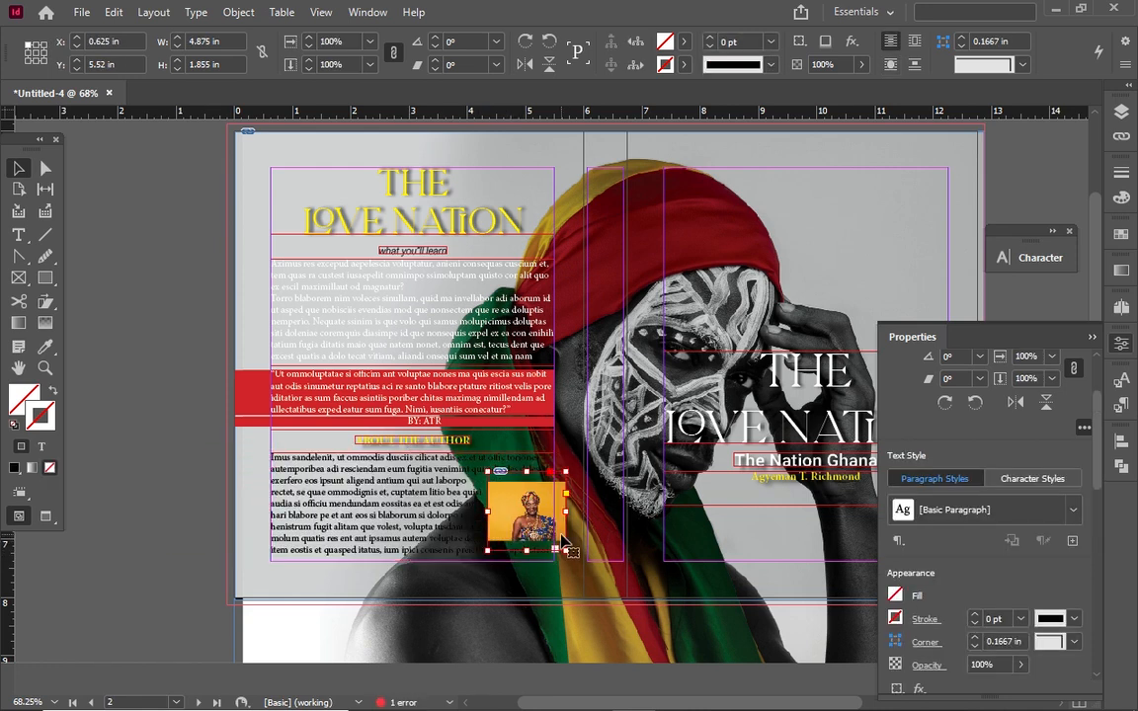
pyautogui.rightClick(559, 533)
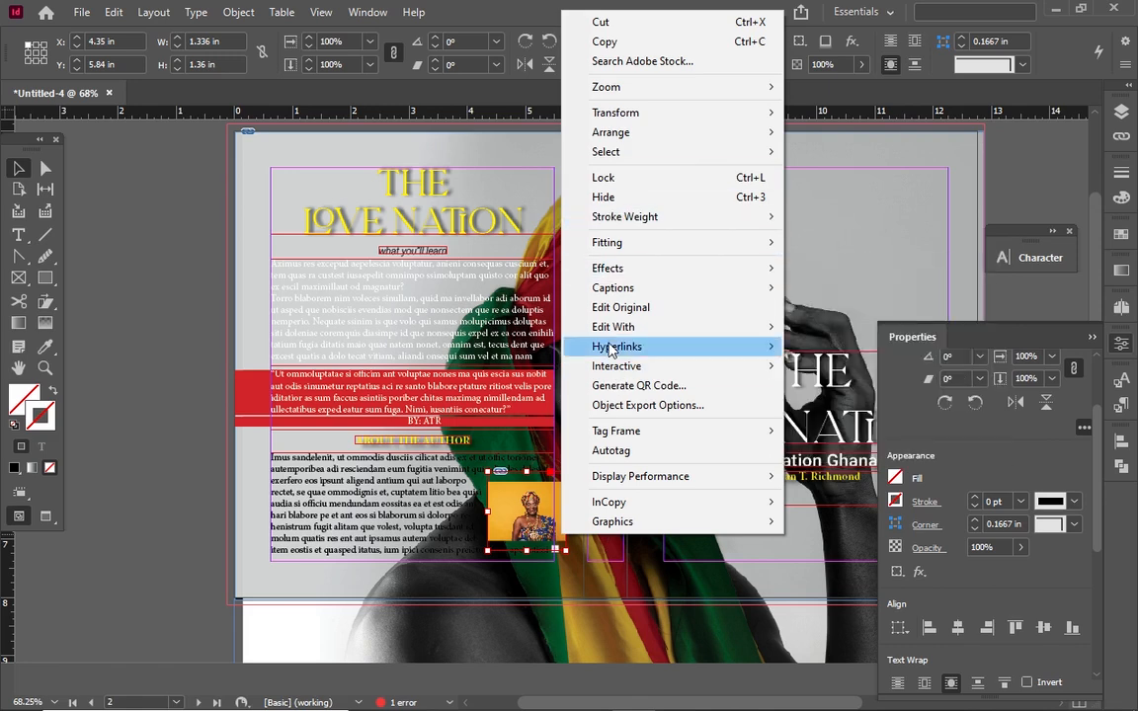
pyautogui.click(363, 482)
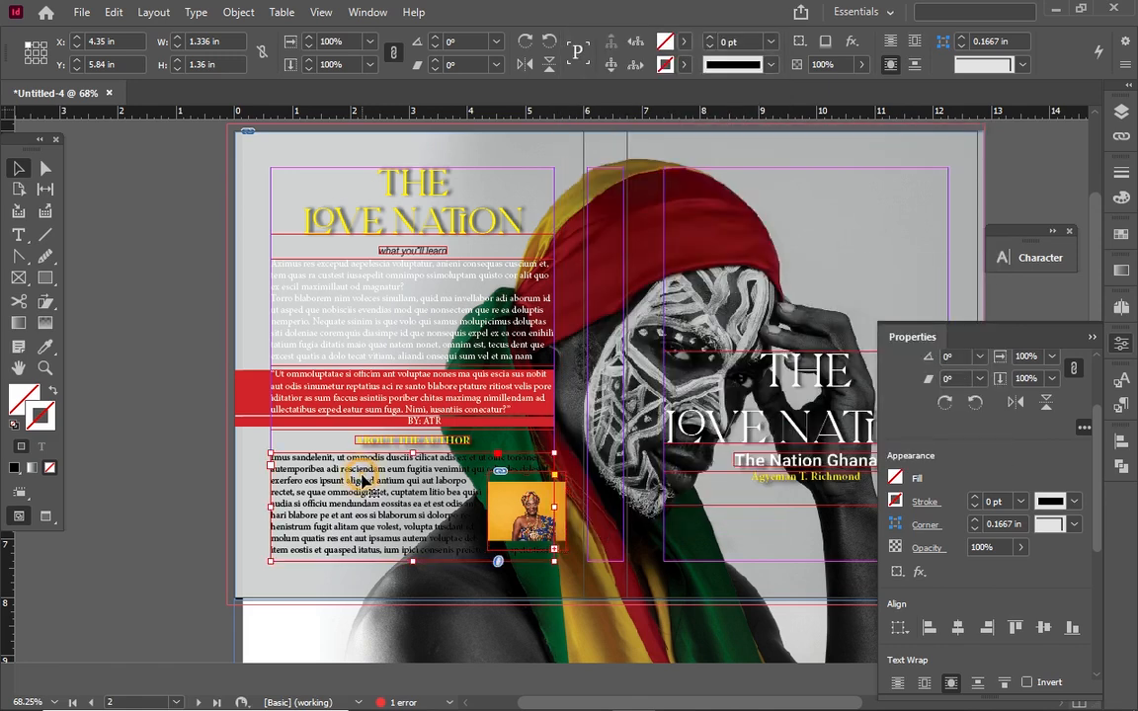
pyautogui.rightClick(364, 478)
pyautogui.moveTo(567, 380)
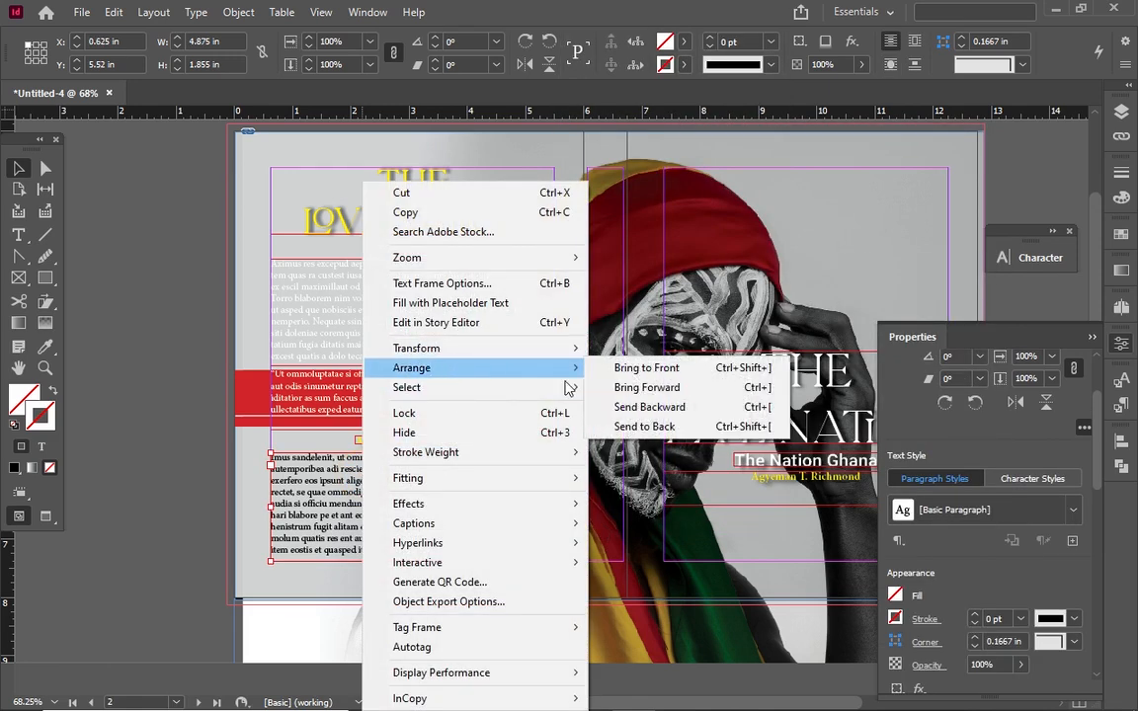
pyautogui.click(621, 431)
pyautogui.moveTo(511, 503); pyautogui.dragTo(477, 508)
pyautogui.hotkey('ctrl', 'z')
# Move the photo up into the text and fit it to its 1.336 × 1.36 in frame
pyautogui.click(555, 530)
pyautogui.moveTo(555, 532); pyautogui.dragTo(503, 508)
pyautogui.moveTo(474, 487); pyautogui.dragTo(498, 516)
pyautogui.hotkey('ctrl', 'z')
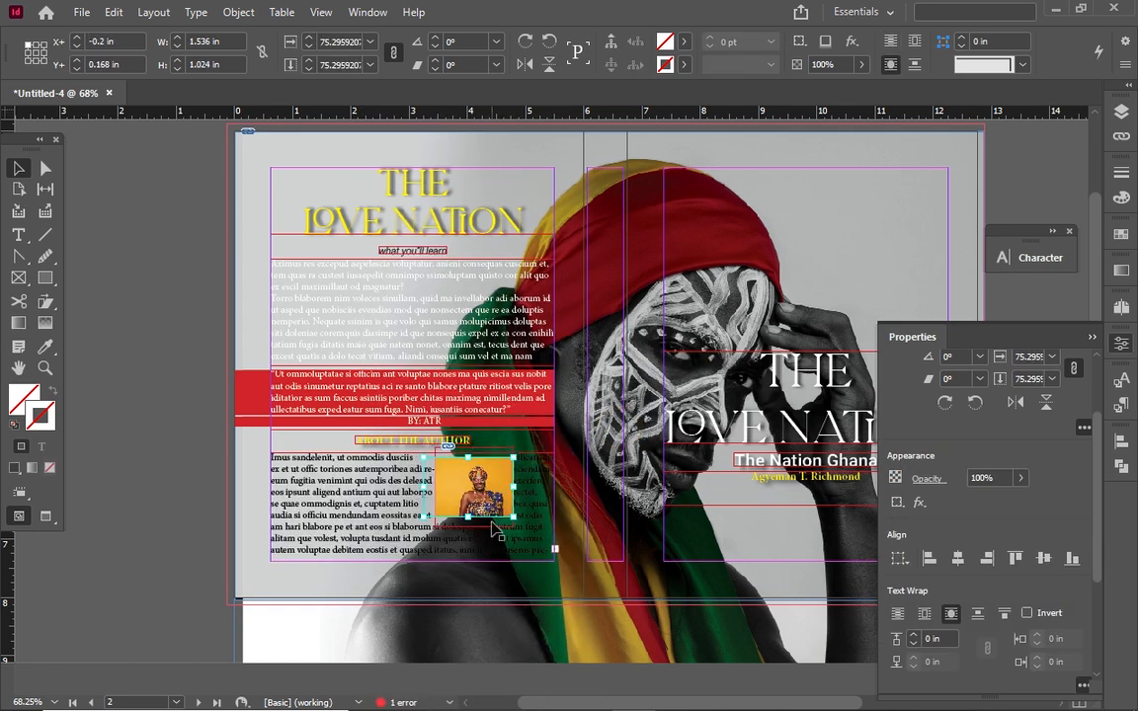
pyautogui.rightClick(492, 522)
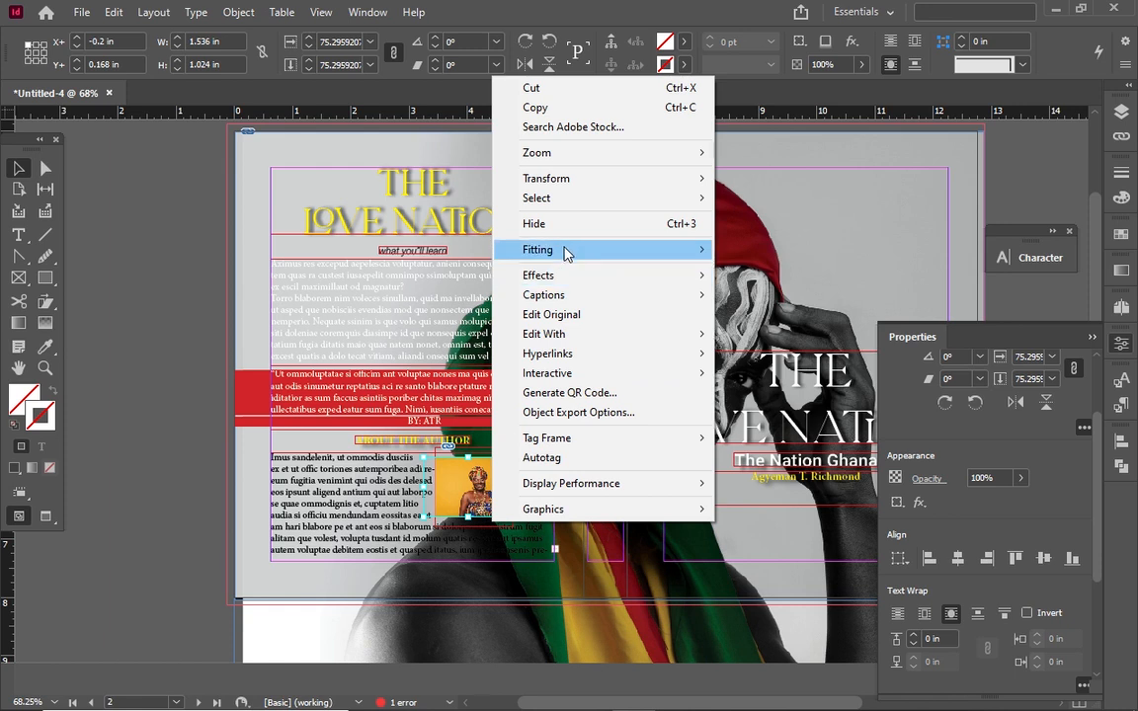
pyautogui.moveTo(566, 252)
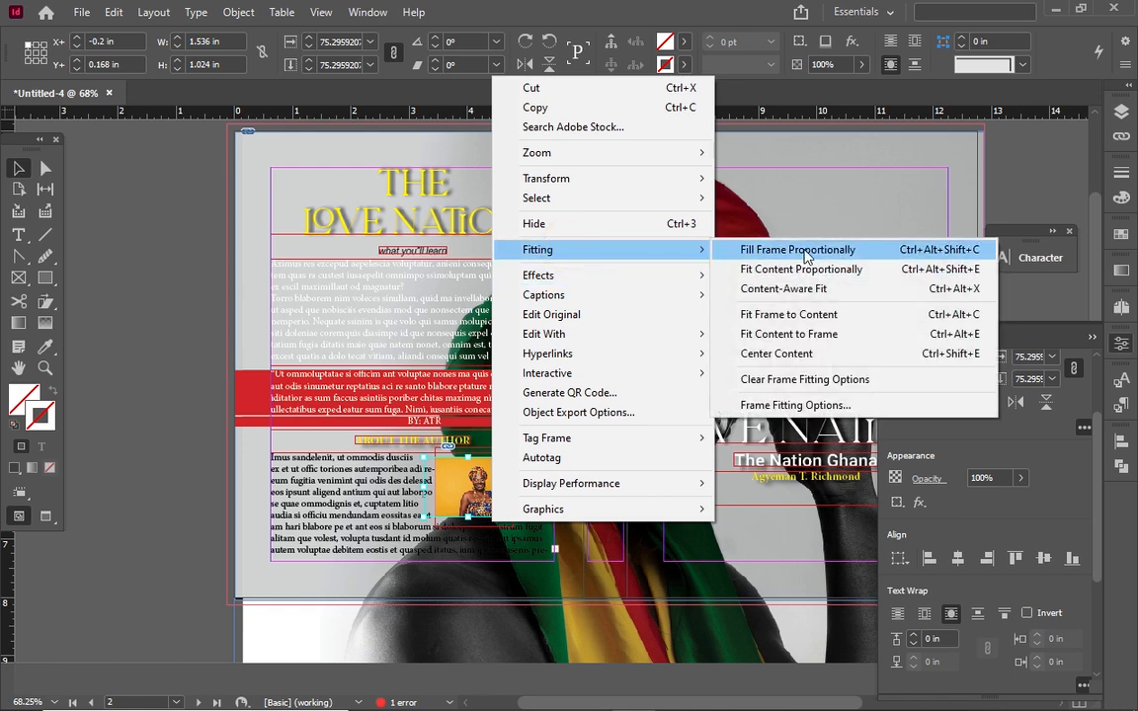
pyautogui.click(788, 334)
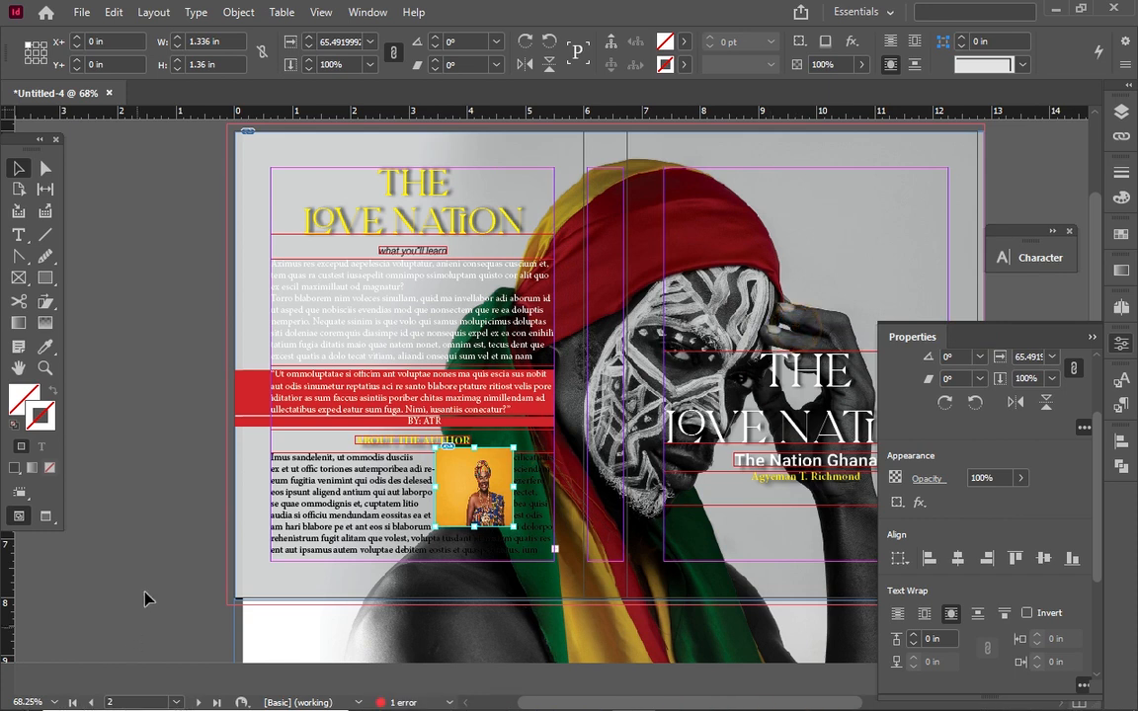
# Reposition the photo within its frame and wrap the body text around its bounding box
pyautogui.moveTo(477, 489); pyautogui.dragTo(490, 503)
pyautogui.hotkey('ctrl', 'z')
pyautogui.moveTo(465, 454); pyautogui.dragTo(488, 470)
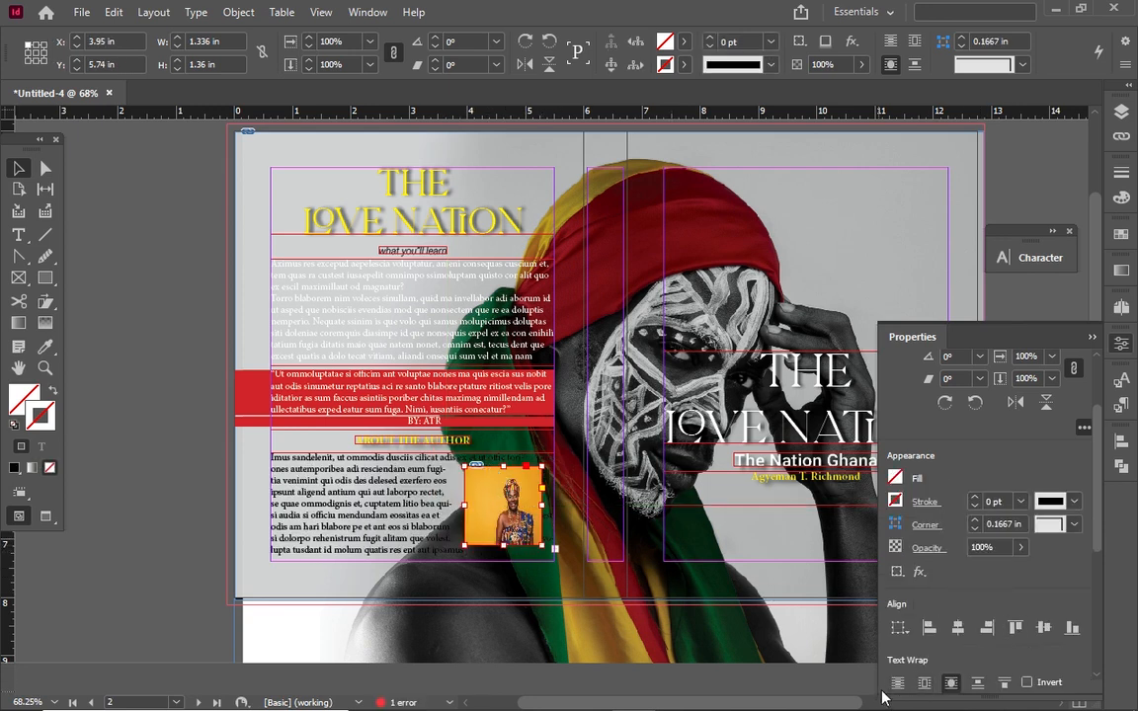
pyautogui.click(978, 685)
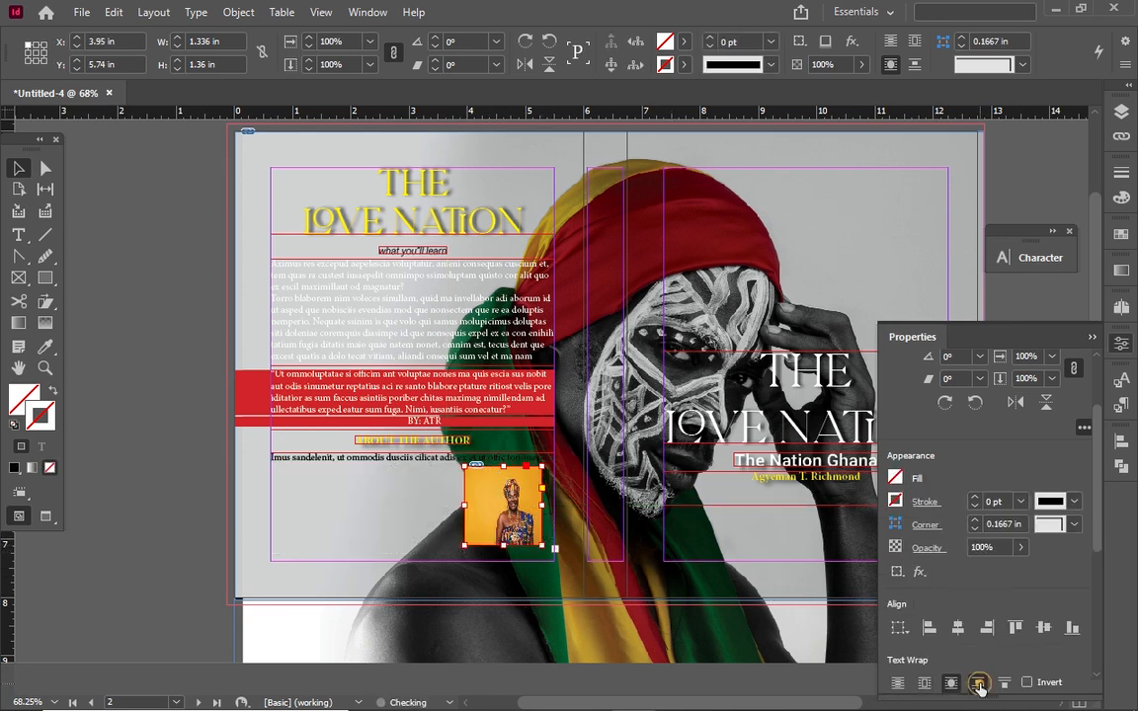
pyautogui.click(896, 685)
pyautogui.click(924, 682)
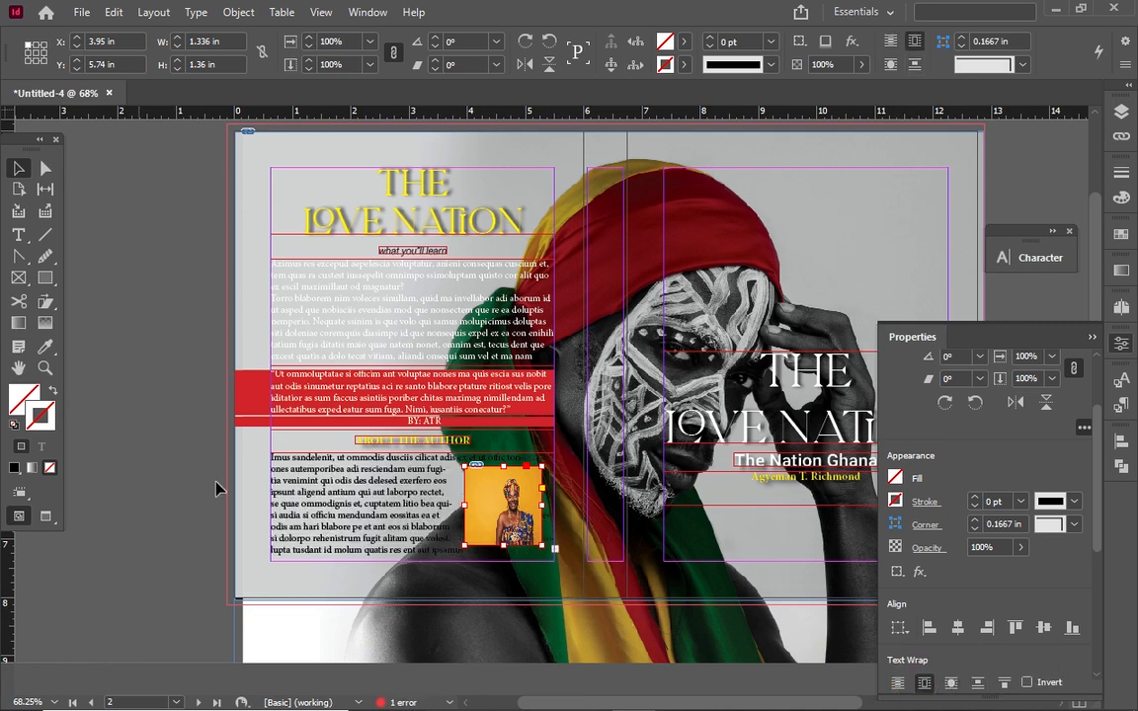
pyautogui.moveTo(504, 512); pyautogui.dragTo(495, 513)
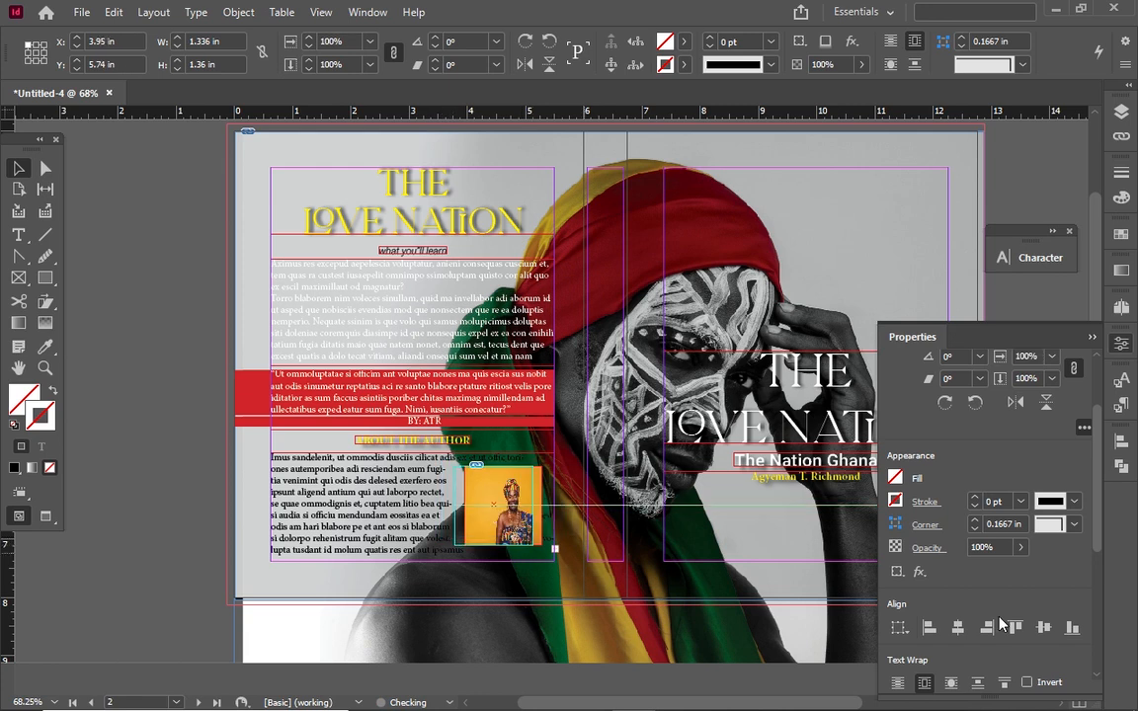
# Set the wrap offset to -0.0625 in on every side, then delete the photo from its frame
pyautogui.click(1105, 543)
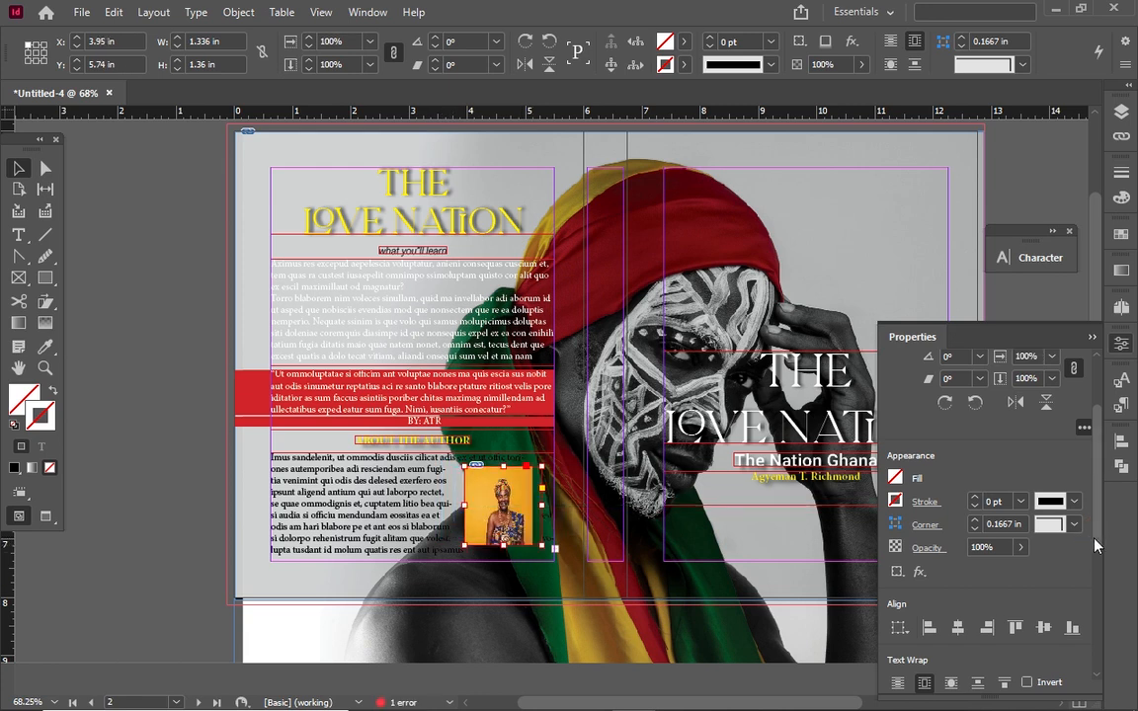
pyautogui.scroll(-5, 988, 522)
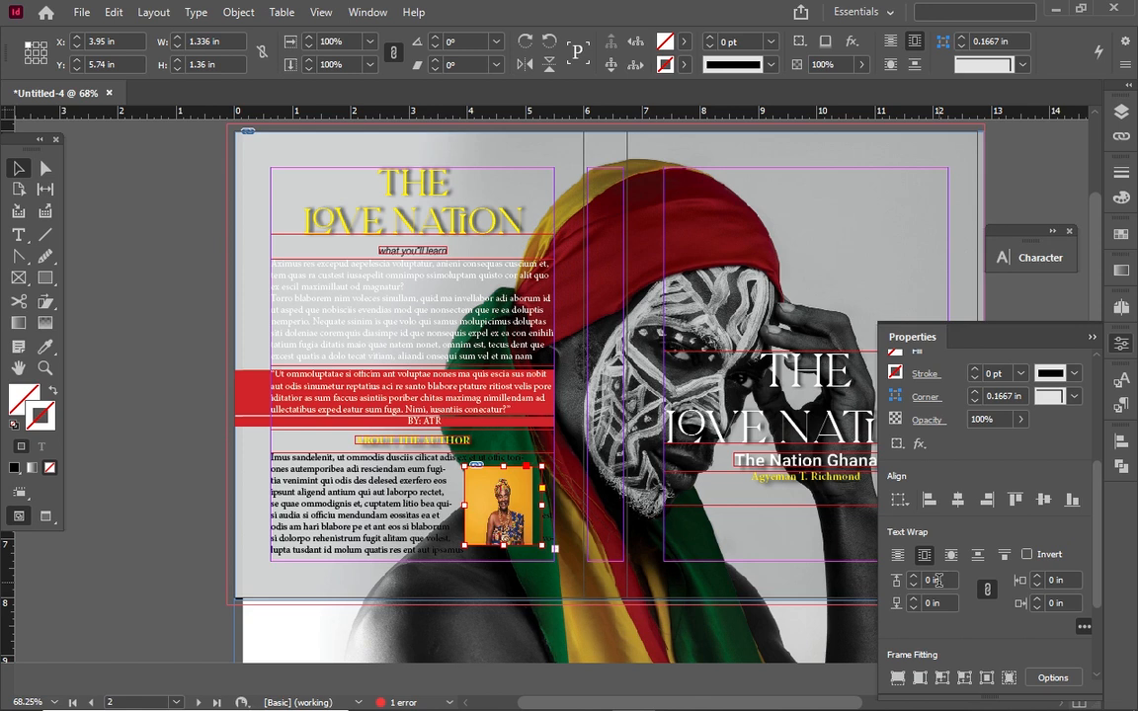
pyautogui.click(914, 585)
pyautogui.click(914, 585)
pyautogui.click(914, 585)
pyautogui.click(914, 580)
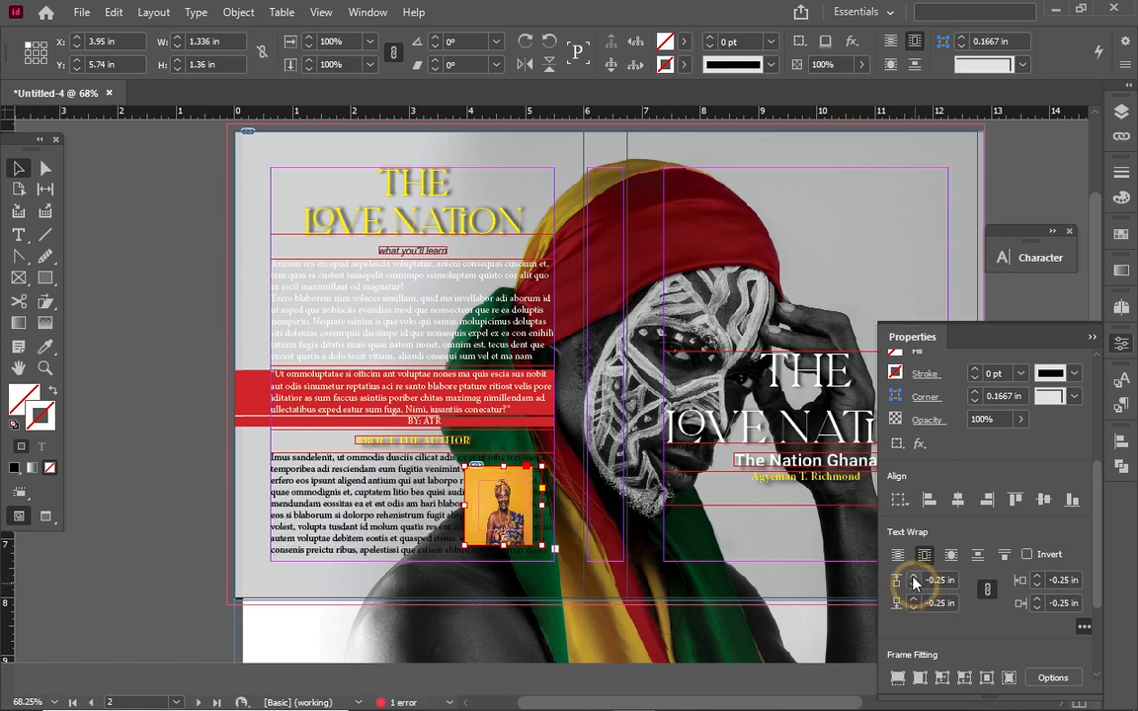
pyautogui.click(914, 581)
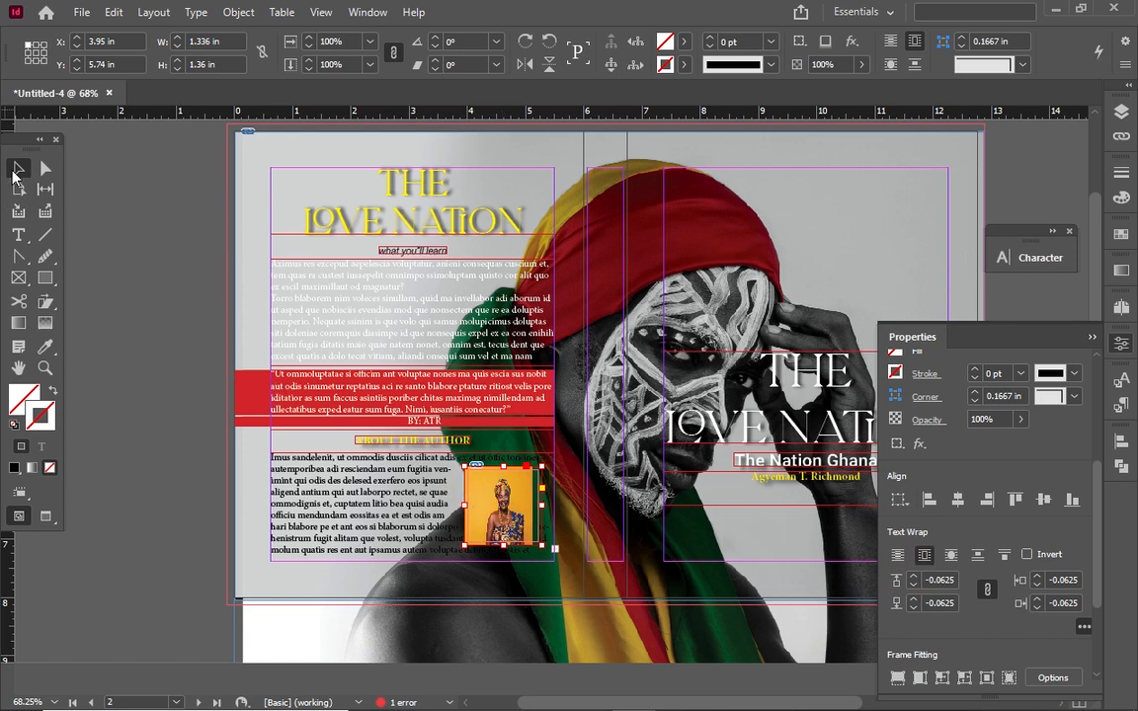
pyautogui.click(514, 480)
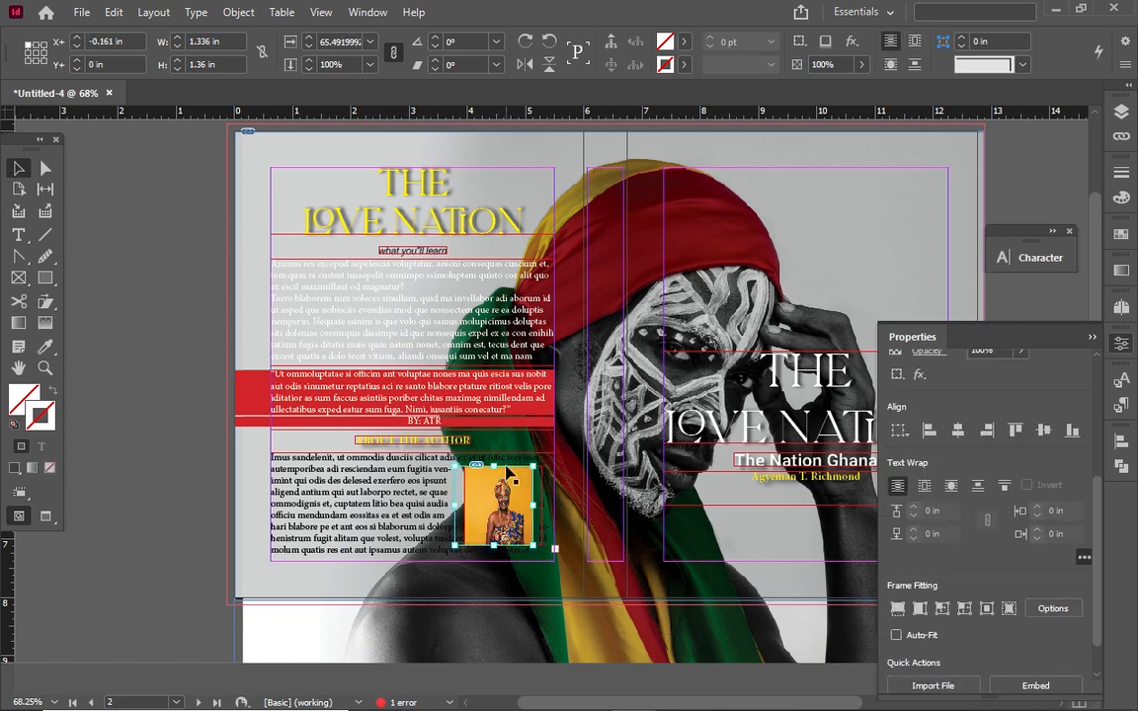
pyautogui.press('Delete')
# Delete the empty photo frame and the placeholder body text frame under ABOUT THE AUTHOR
pyautogui.click(501, 516)
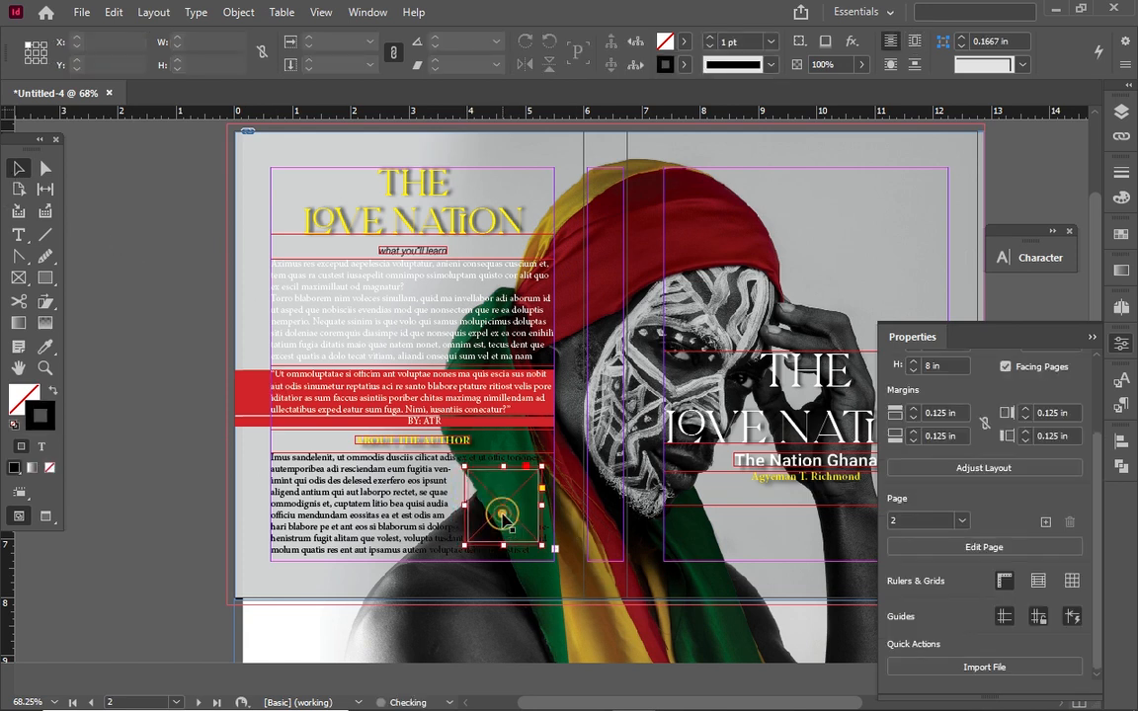
pyautogui.press('Delete')
pyautogui.click(504, 529)
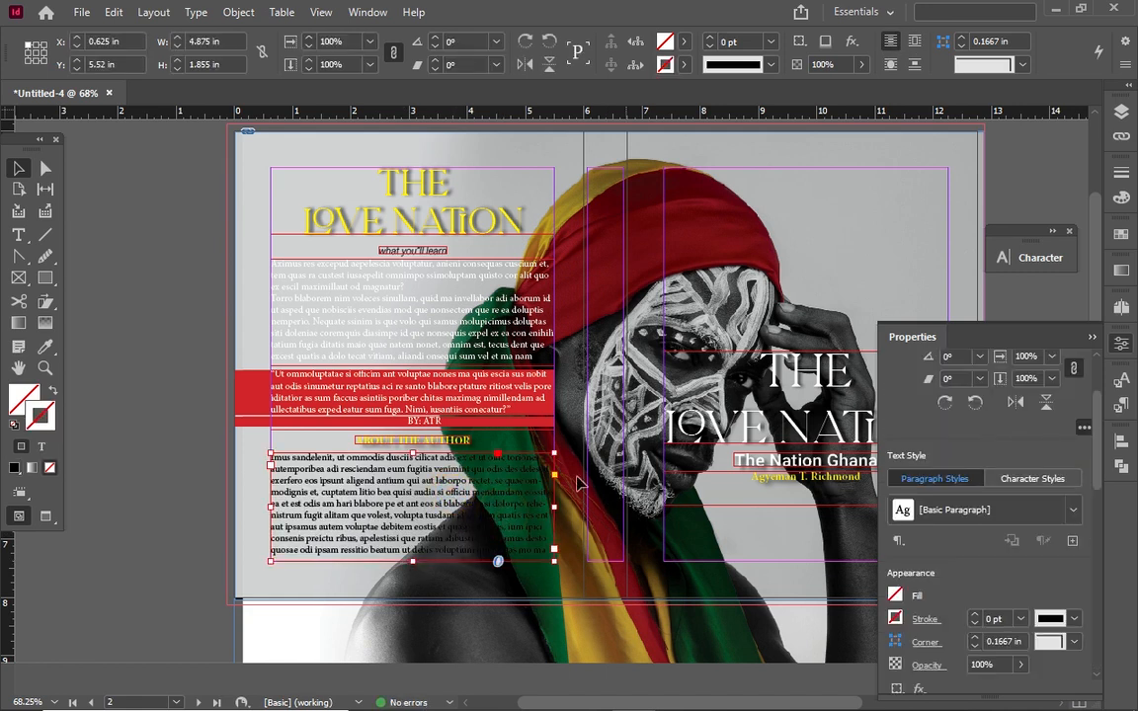
pyautogui.press('t')
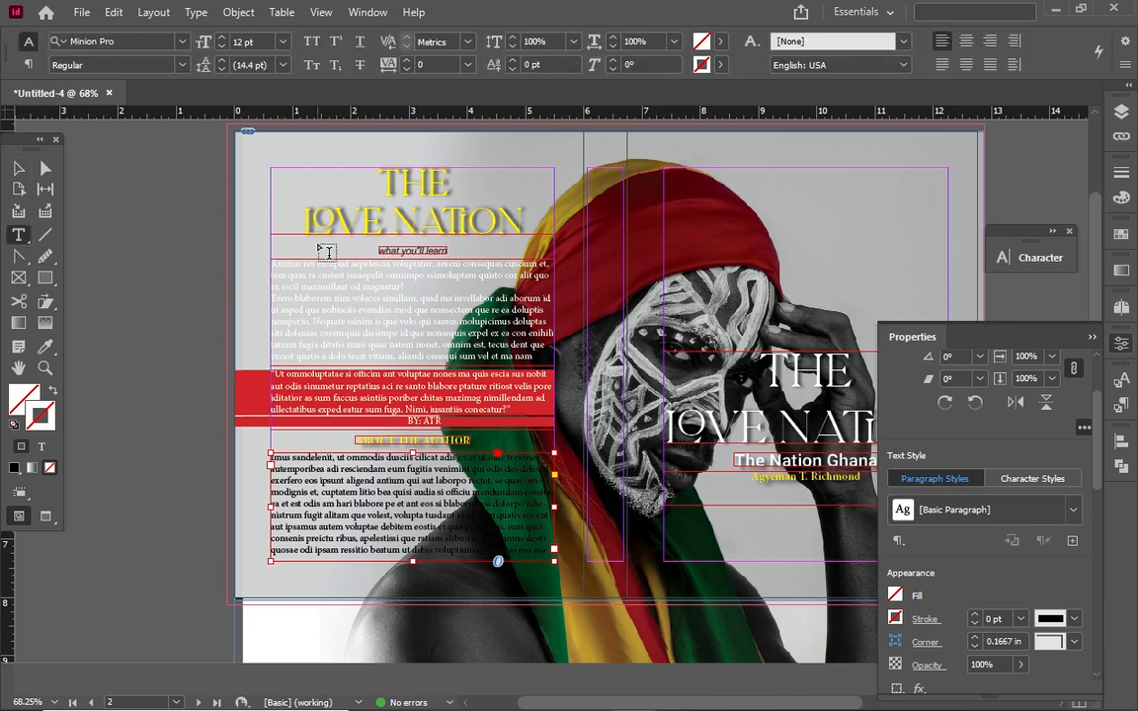
pyautogui.click(12, 168)
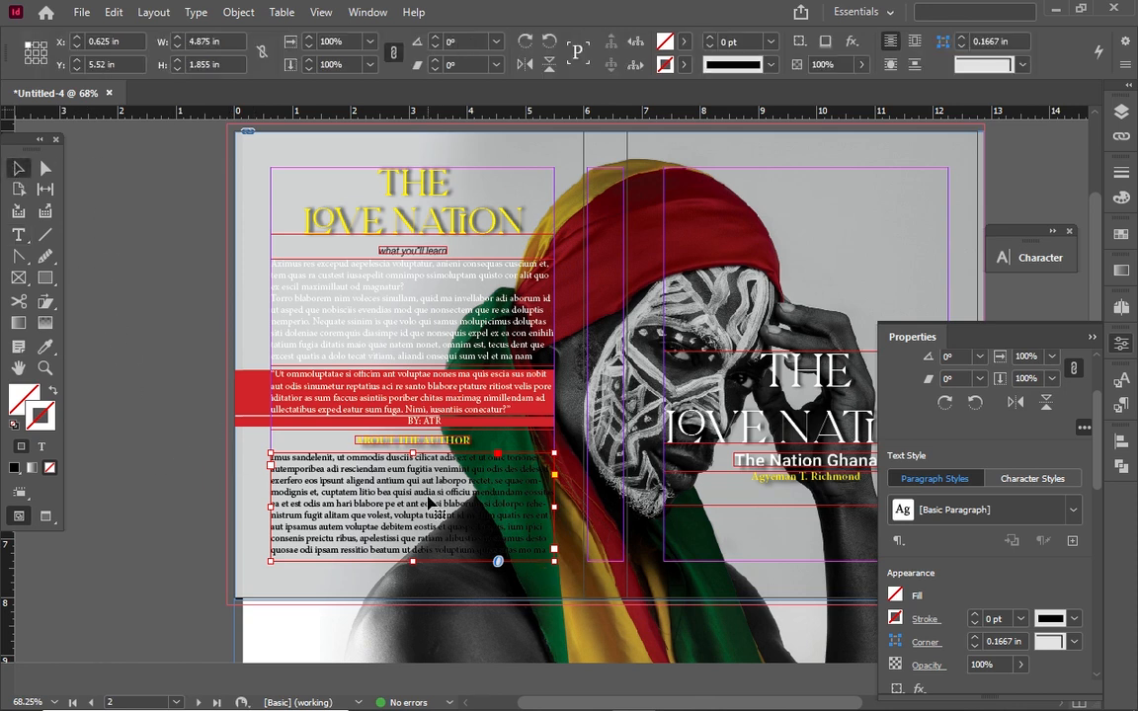
pyautogui.press('Delete')
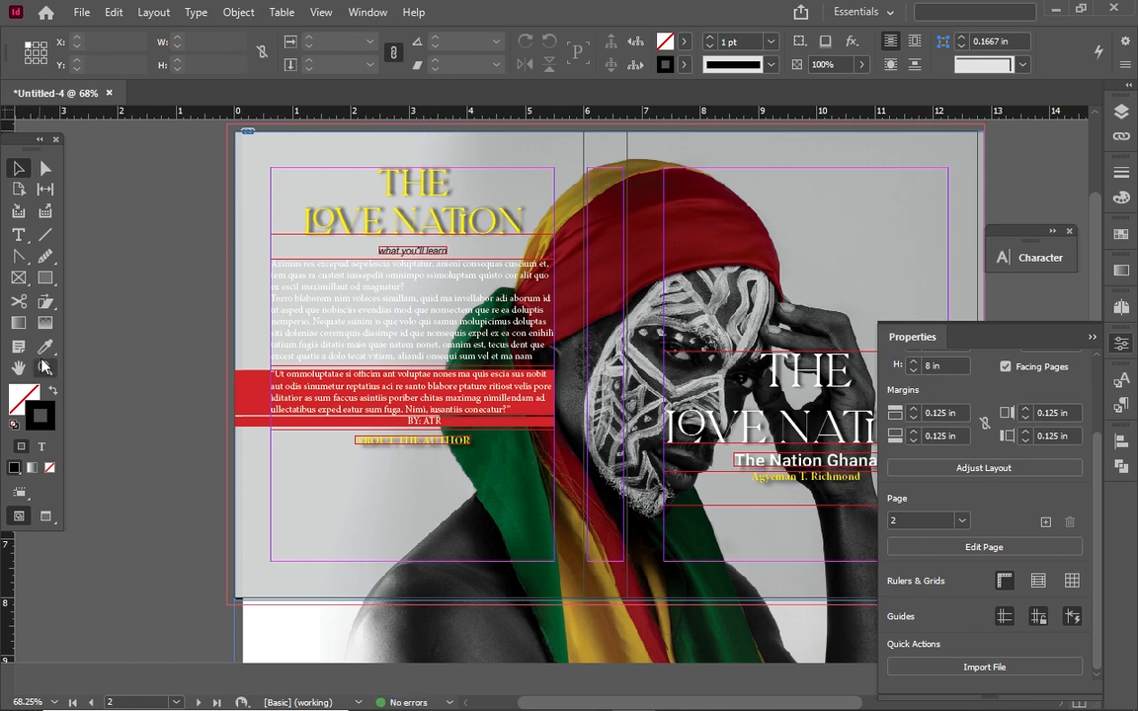
# Place the istockphoto portrait under the heading in a frame trimmed to 1.59 × 1.315 in
pyautogui.click(82, 12)
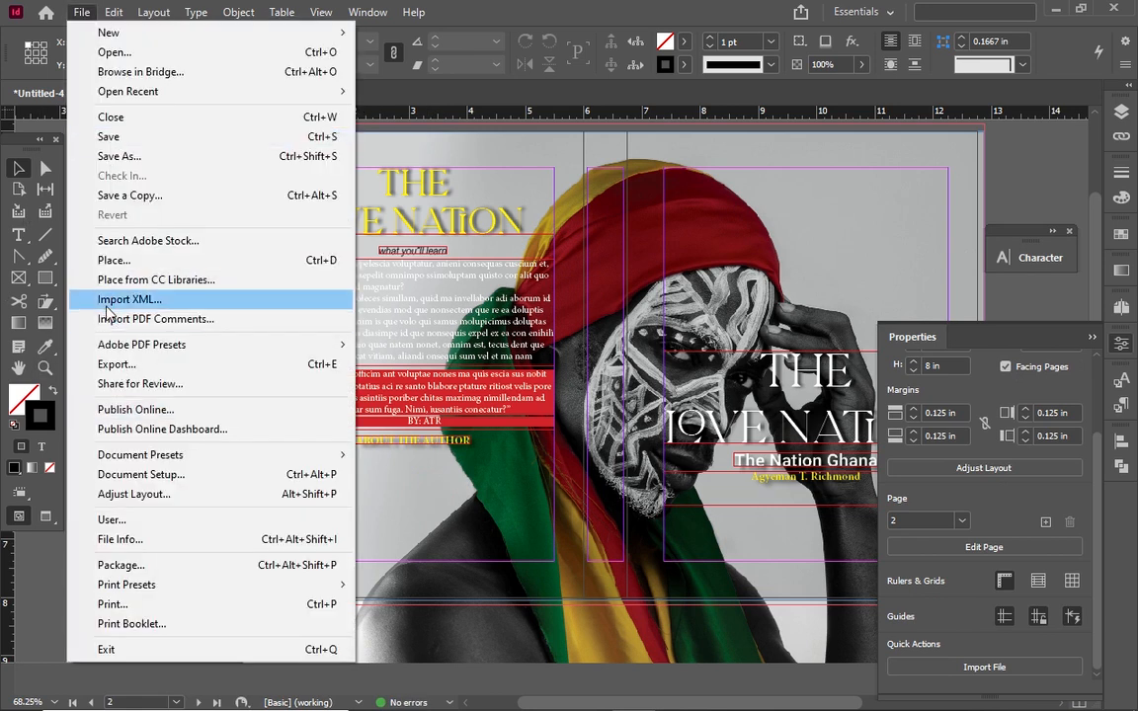
pyautogui.click(115, 260)
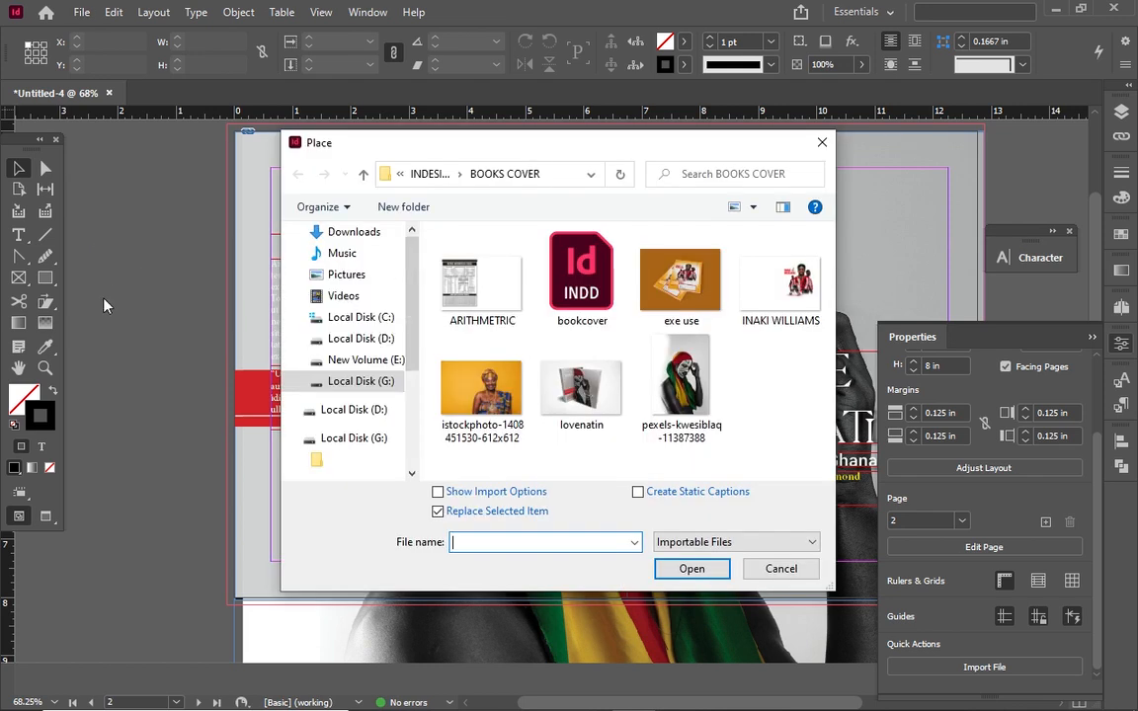
pyautogui.click(481, 390)
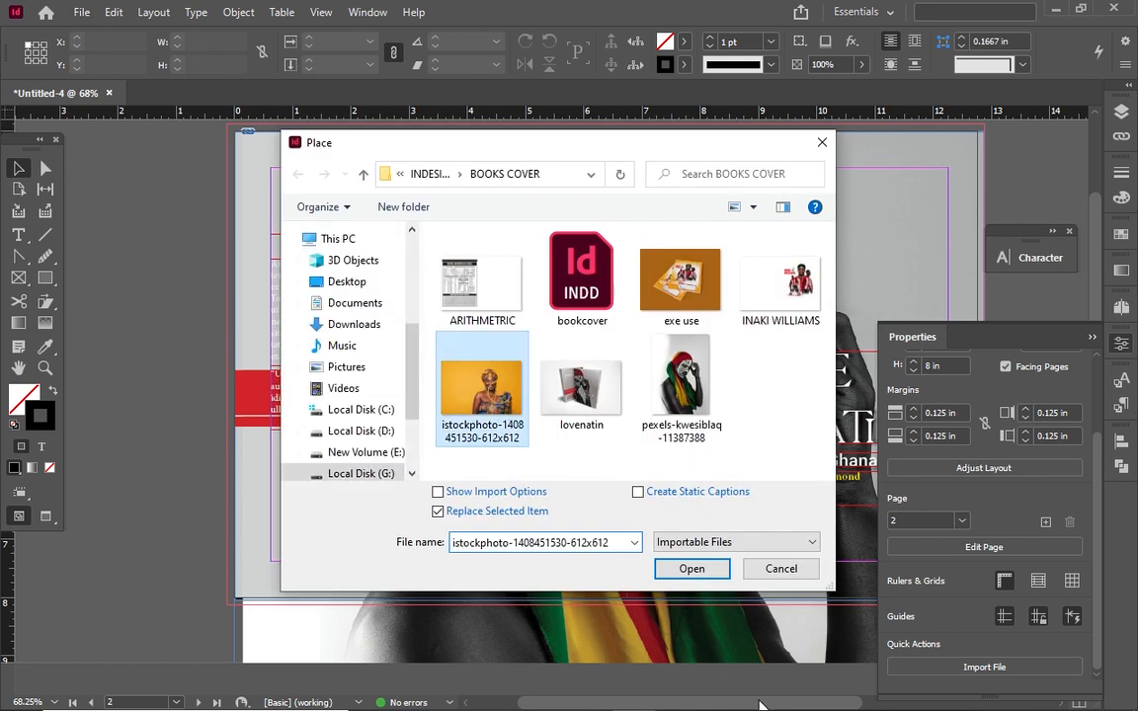
pyautogui.click(678, 572)
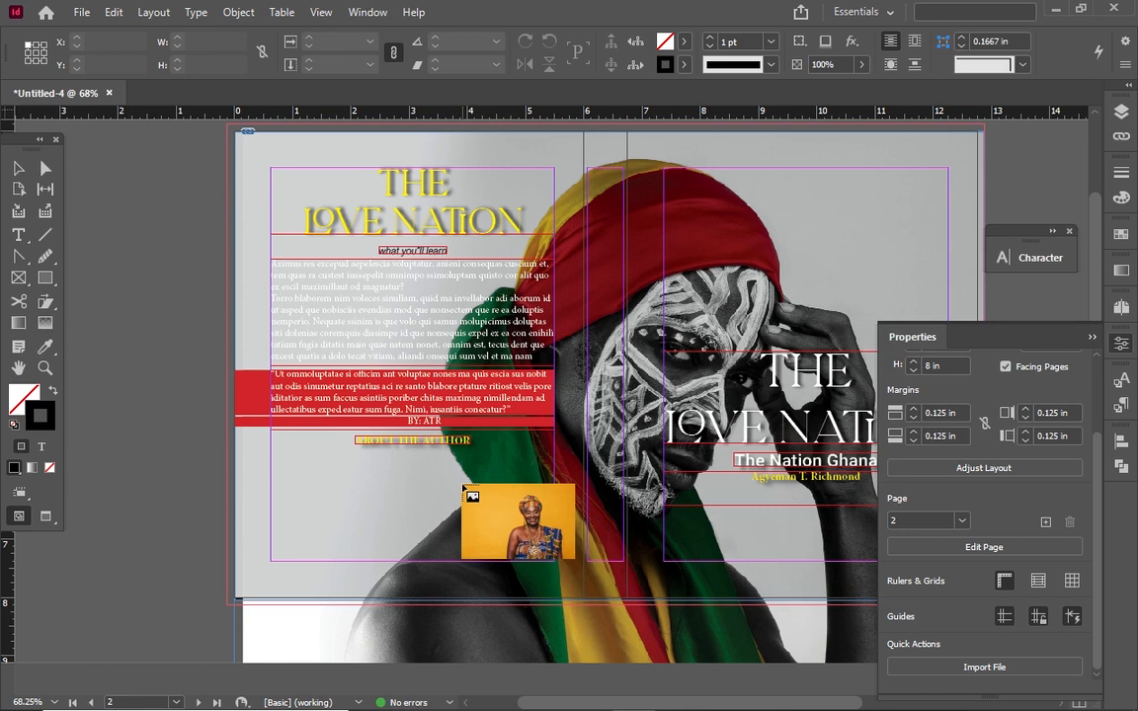
pyautogui.moveTo(464, 487); pyautogui.dragTo(513, 561)
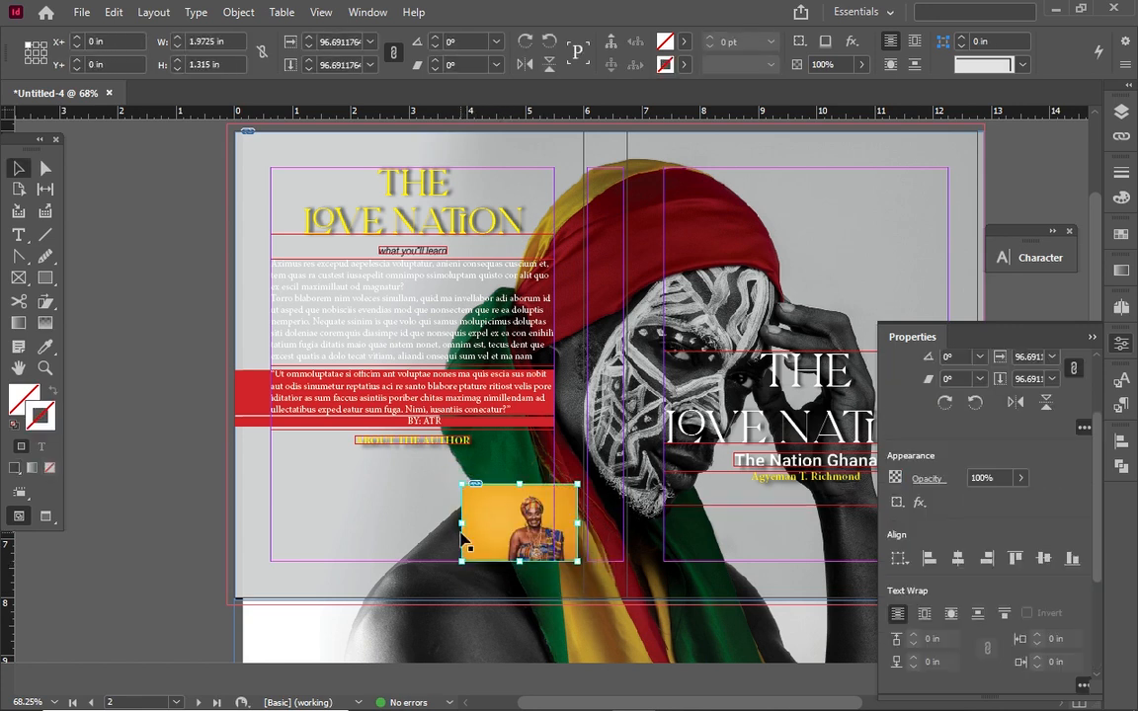
pyautogui.moveTo(462, 522); pyautogui.dragTo(461, 523)
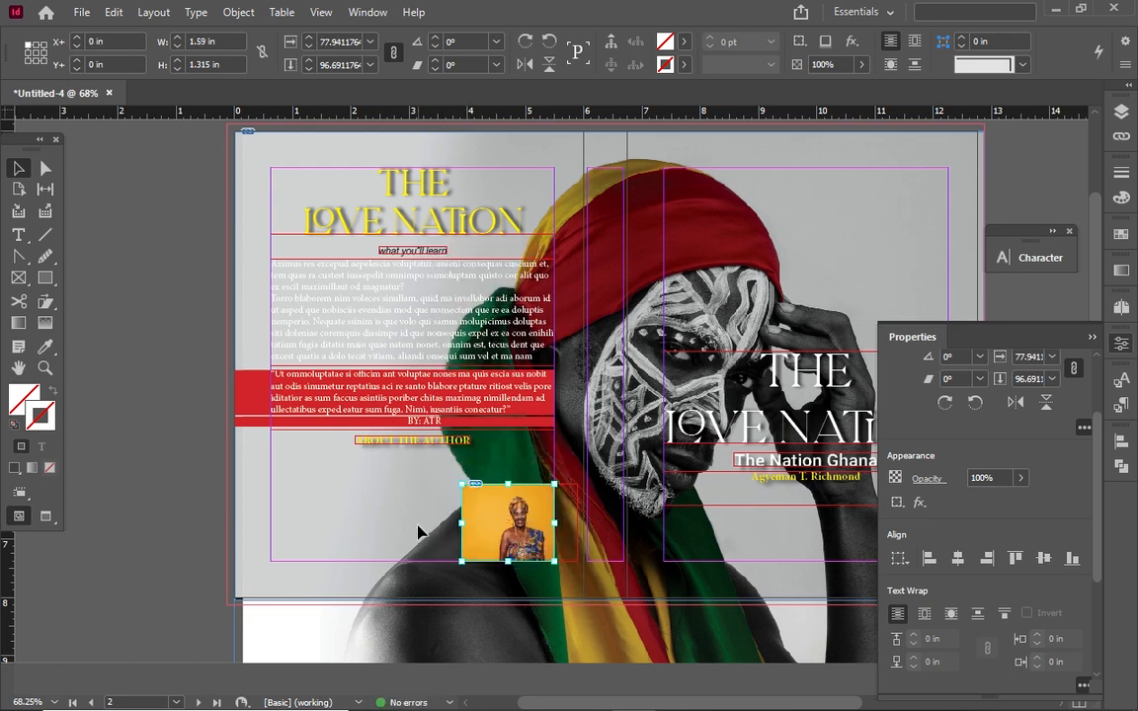
pyautogui.click(420, 532)
# Draw a wide text frame below ABOUT THE AUTHOR and fill it with placeholder text
pyautogui.click(18, 234)
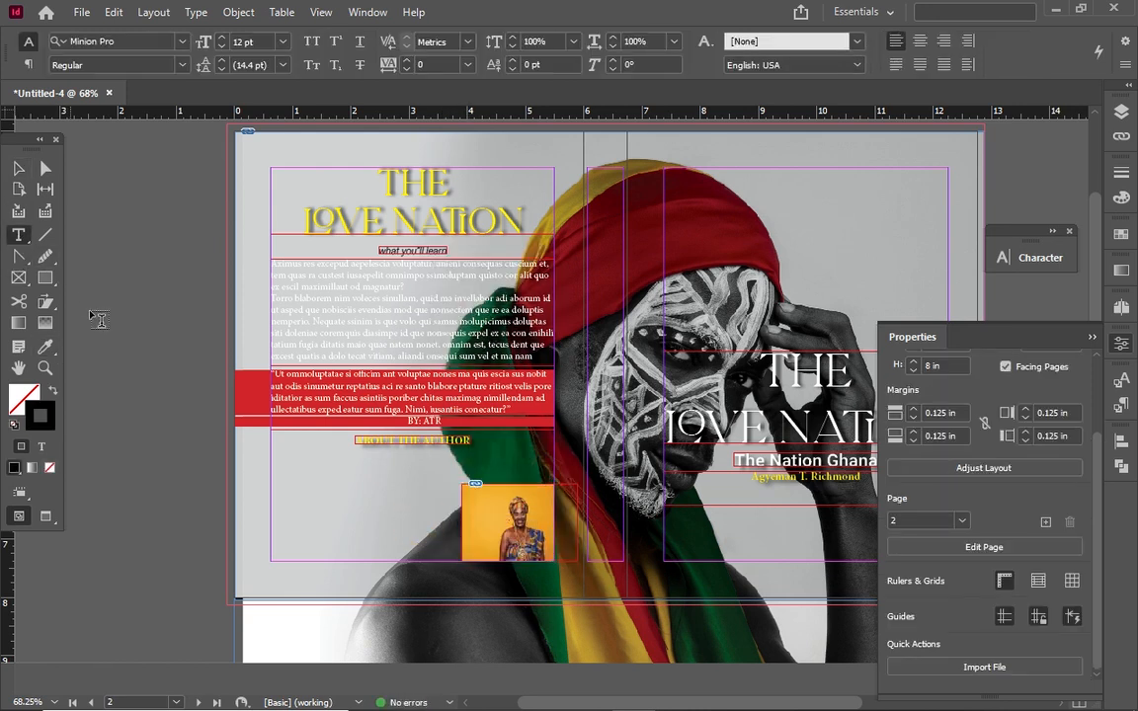
pyautogui.moveTo(273, 445); pyautogui.dragTo(600, 484)
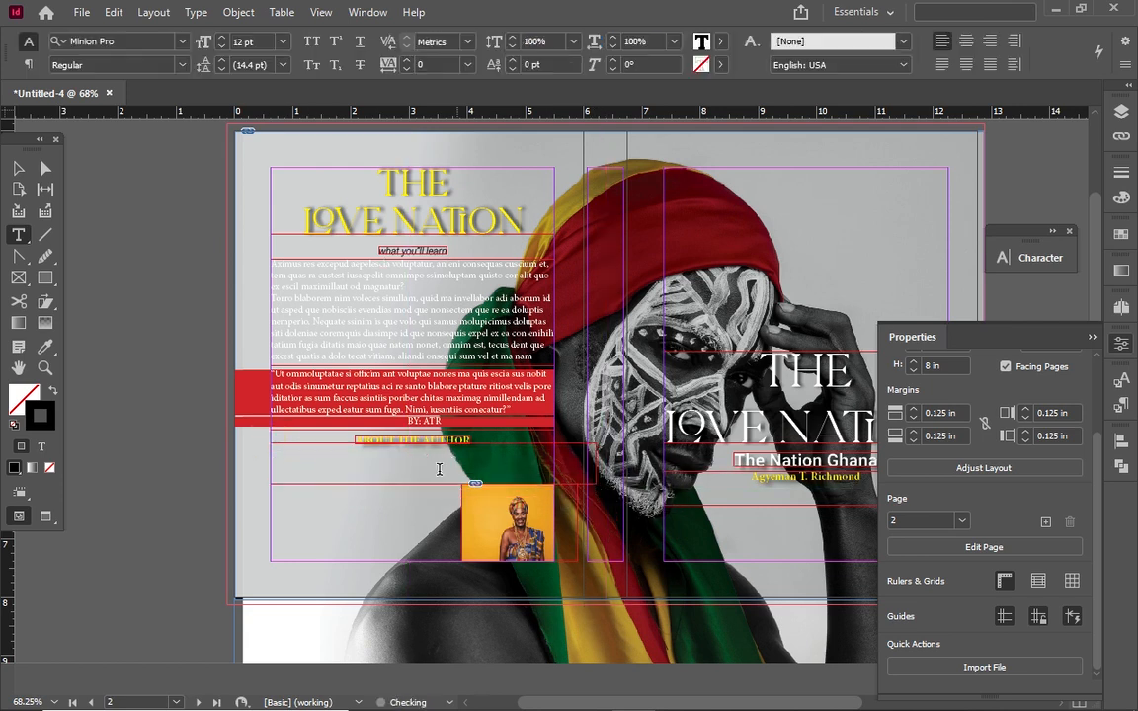
pyautogui.rightClick(438, 469)
pyautogui.click(523, 553)
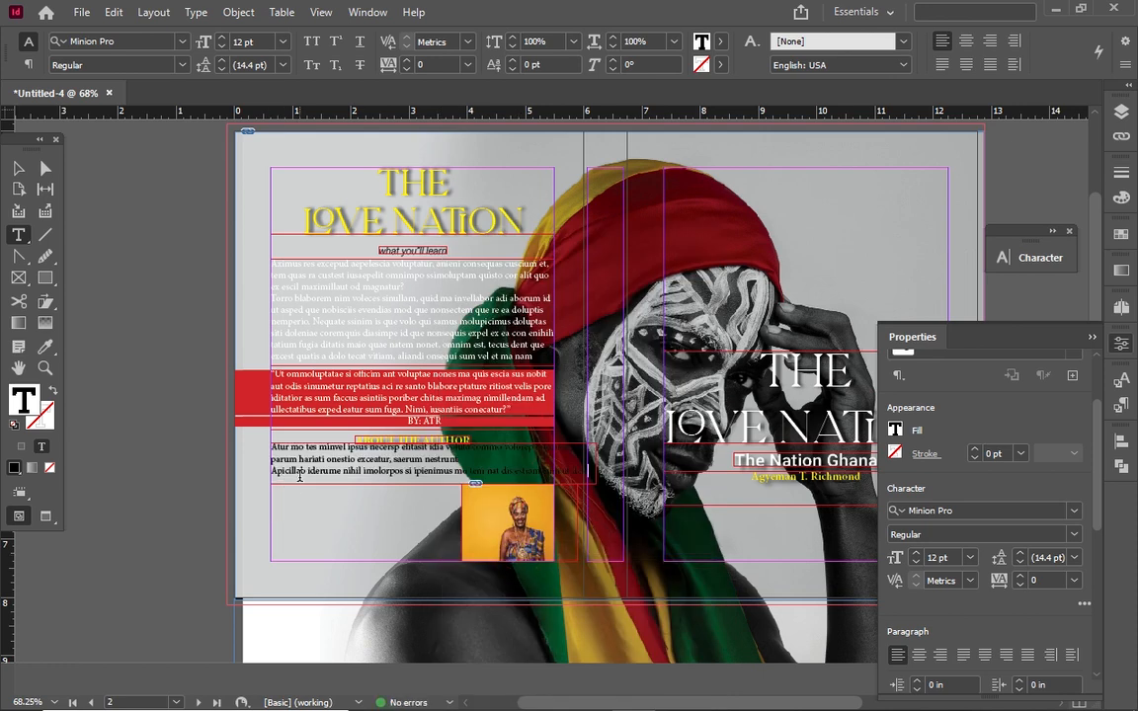
# Fit the placeholder text frame to its content at 5.585 × 0.5212 in
pyautogui.rightClick(298, 474)
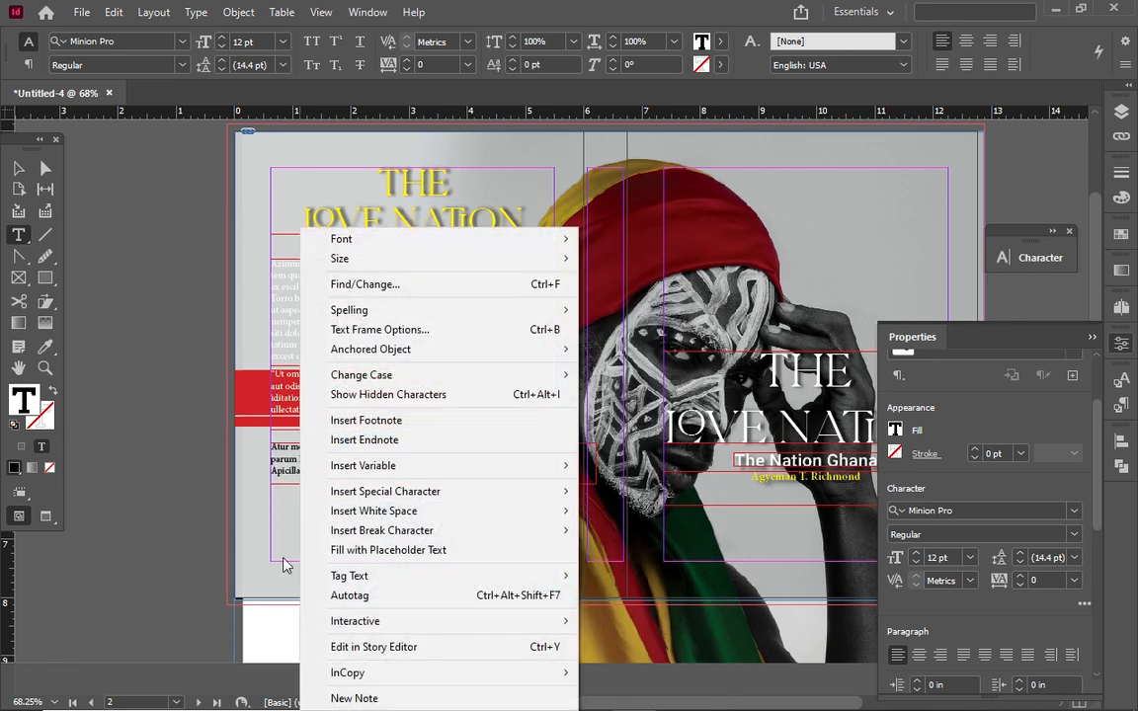
pyautogui.click(136, 475)
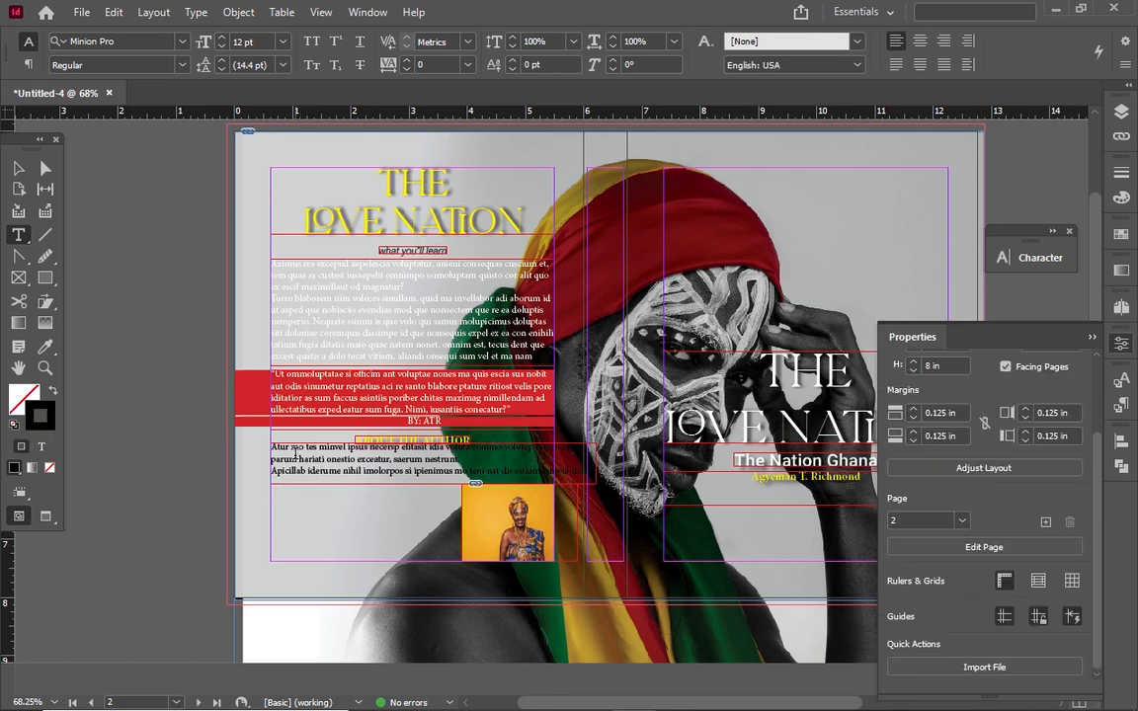
pyautogui.click(22, 170)
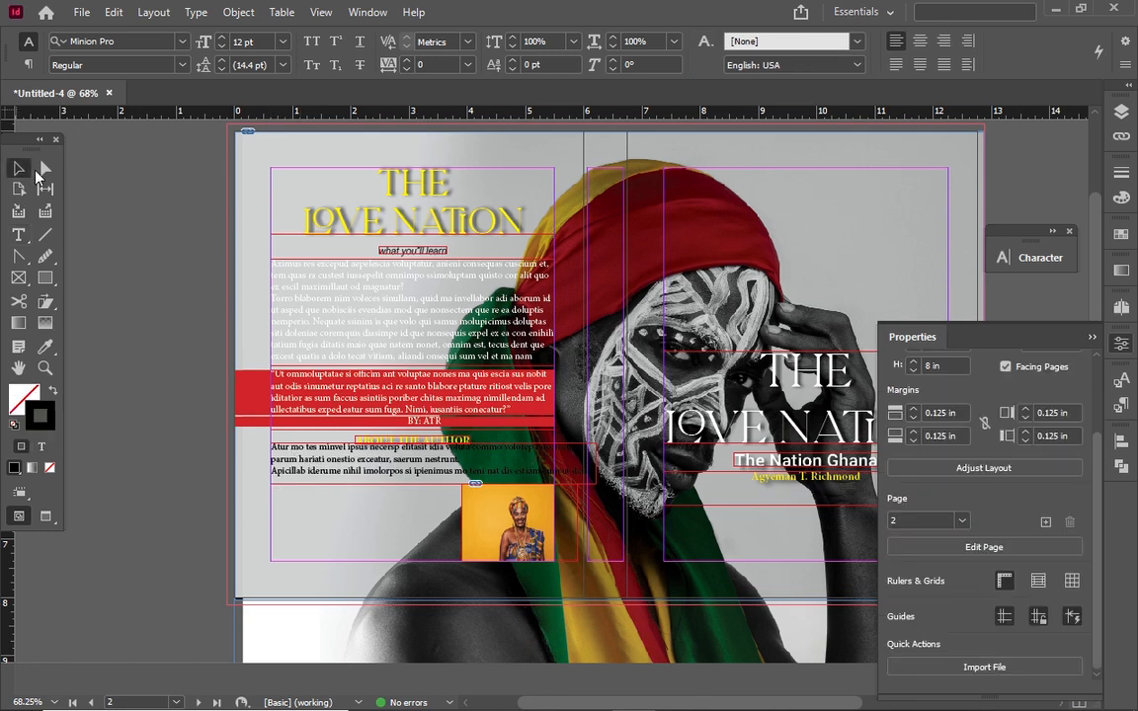
pyautogui.rightClick(309, 416)
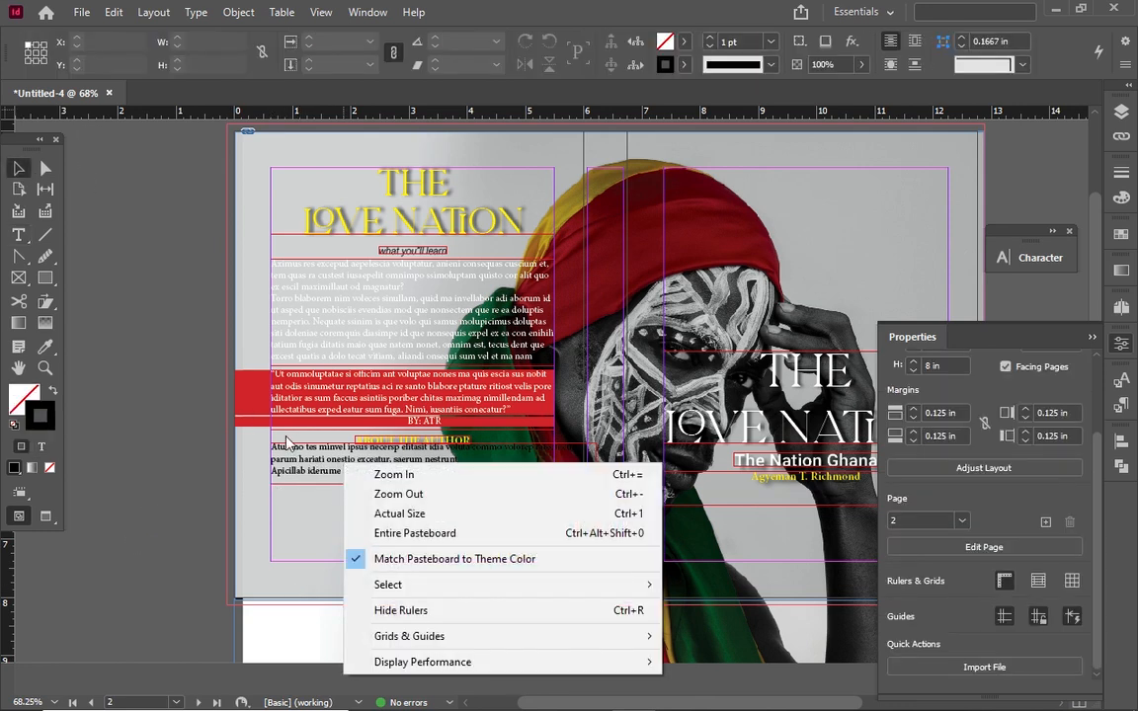
pyautogui.click(303, 489)
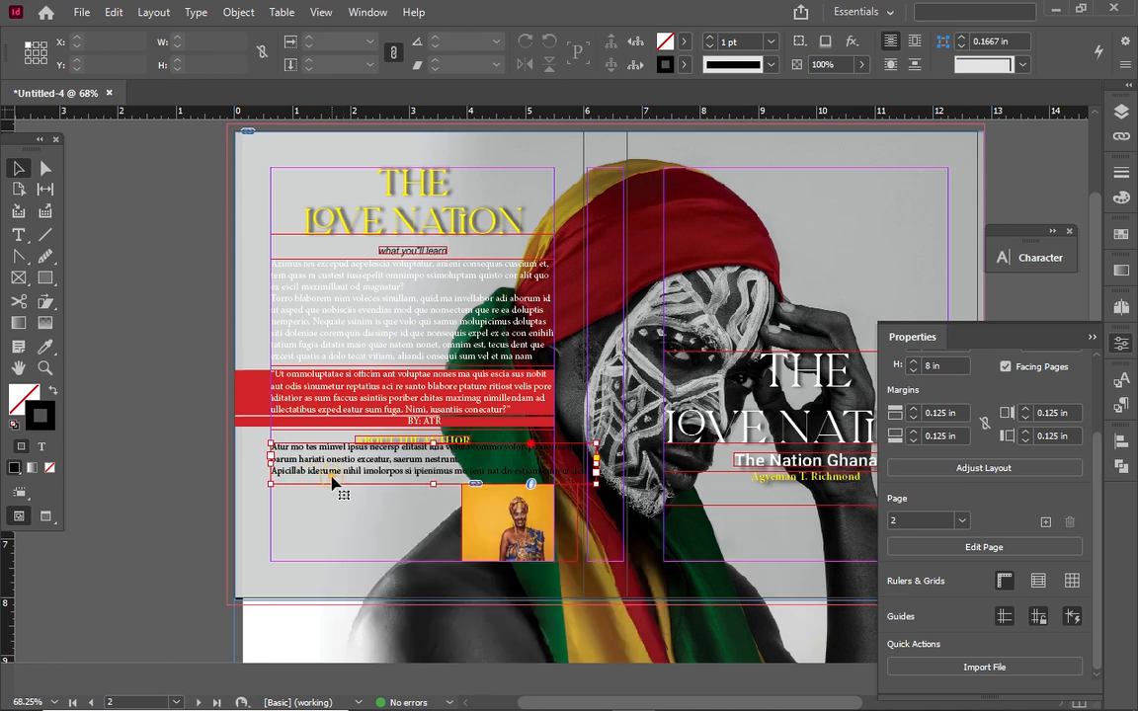
pyautogui.rightClick(334, 472)
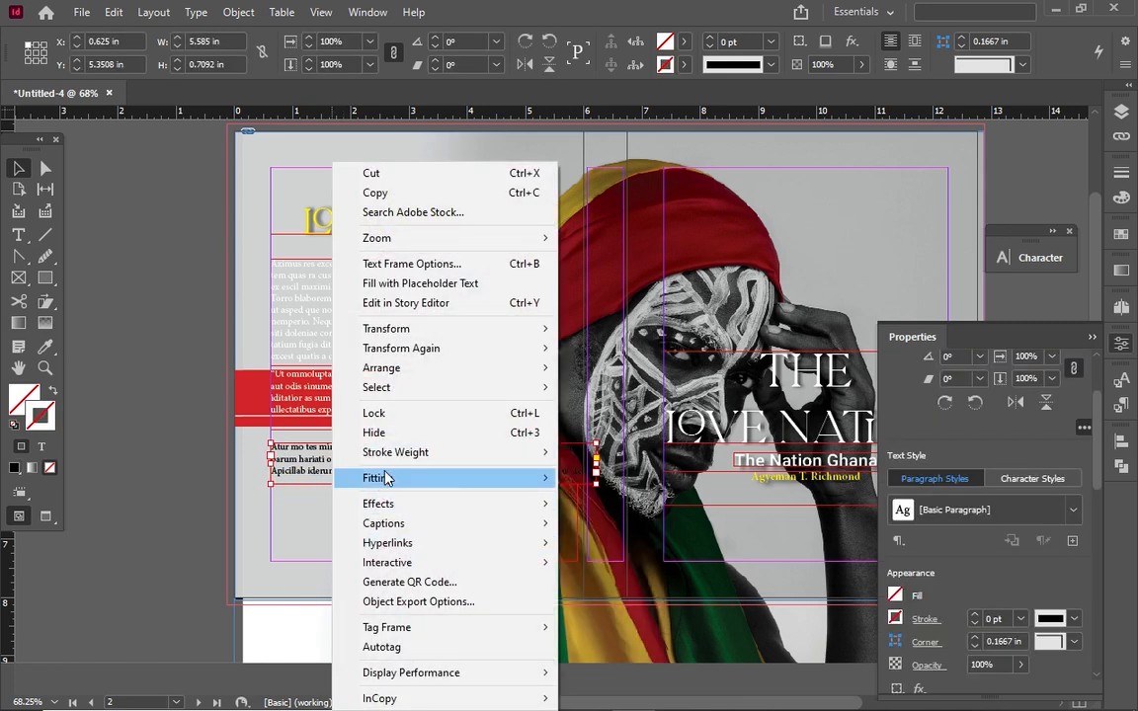
pyautogui.moveTo(488, 484)
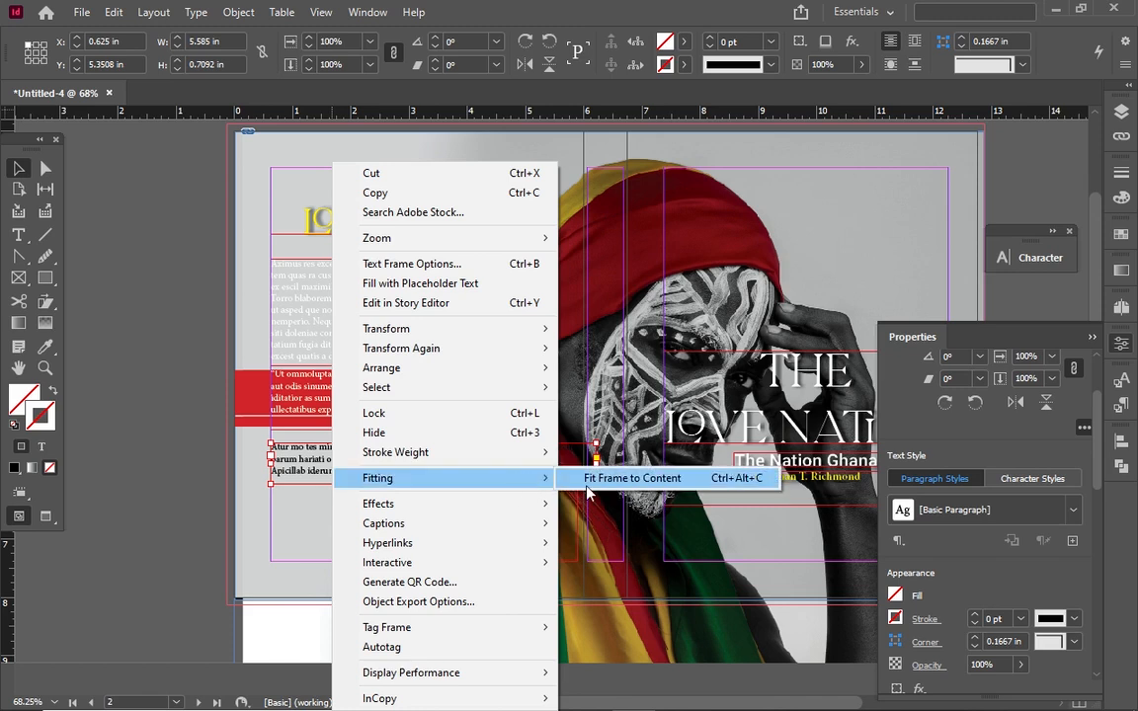
pyautogui.click(588, 482)
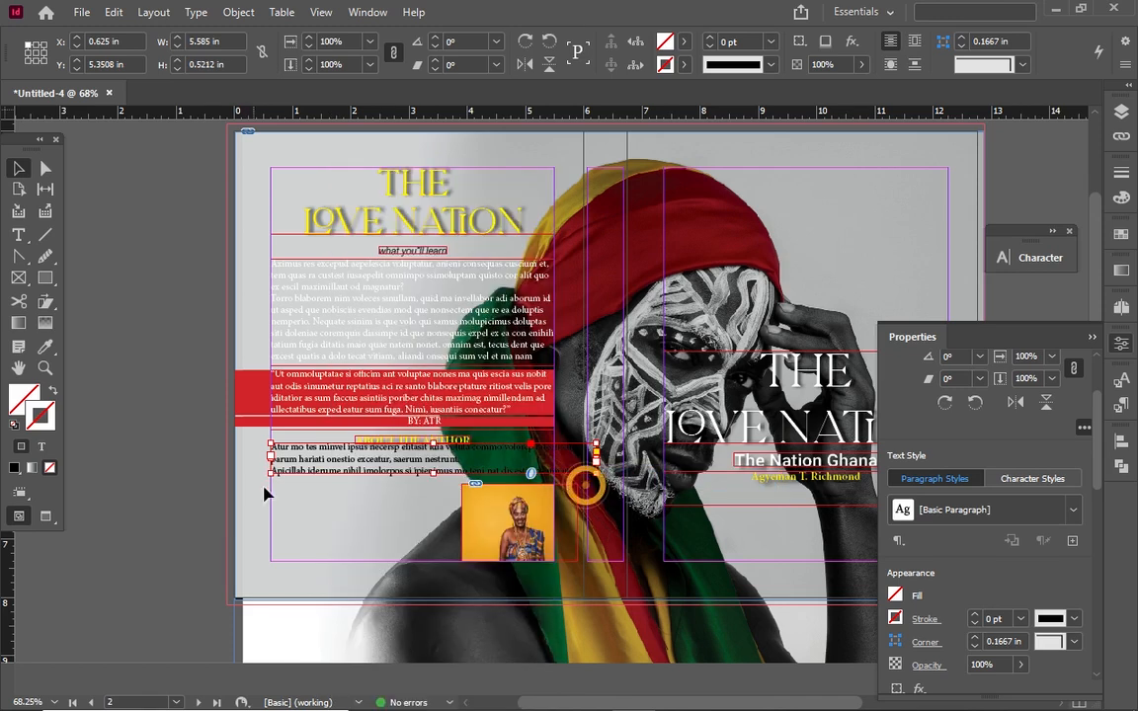
pyautogui.click(18, 234)
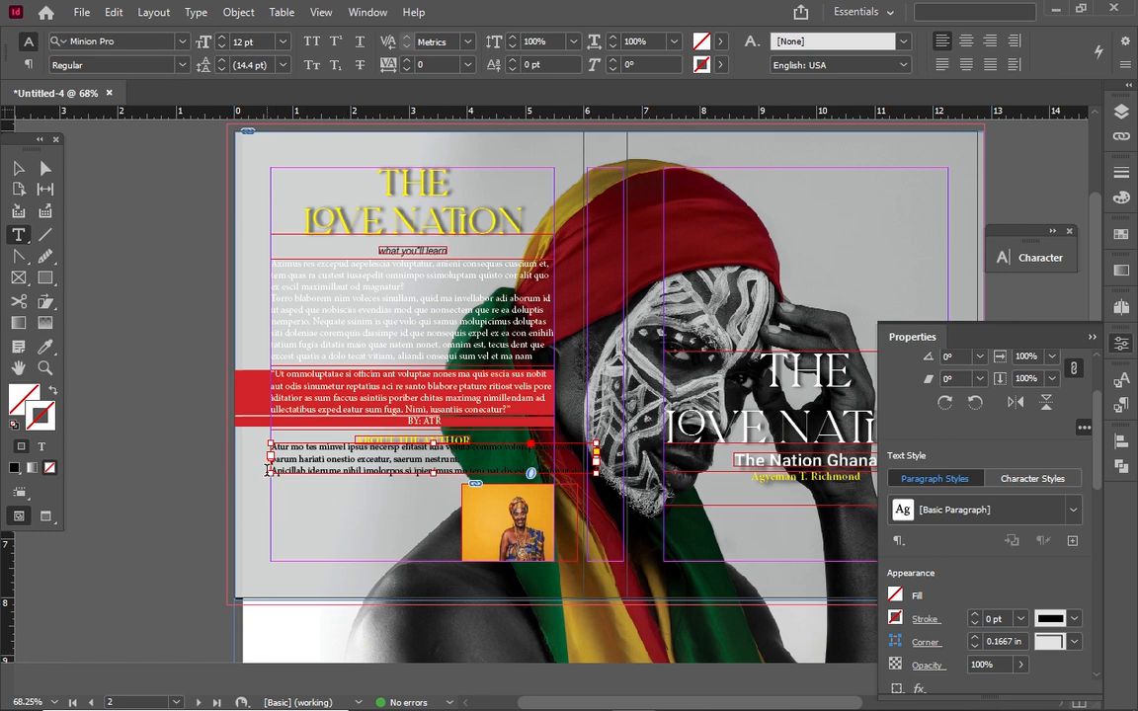
# Add a 3.205 × 1.315 in placeholder-text frame left of the photo, then view in Preview mode
pyautogui.moveTo(270, 485); pyautogui.dragTo(463, 560)
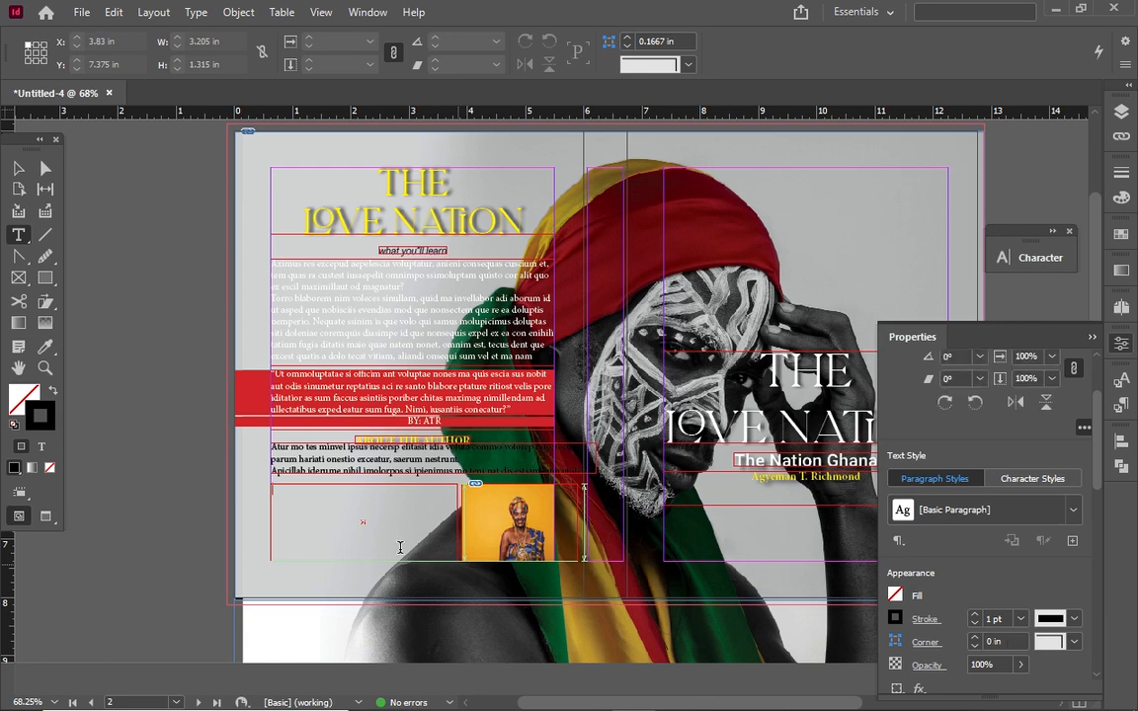
pyautogui.rightClick(383, 519)
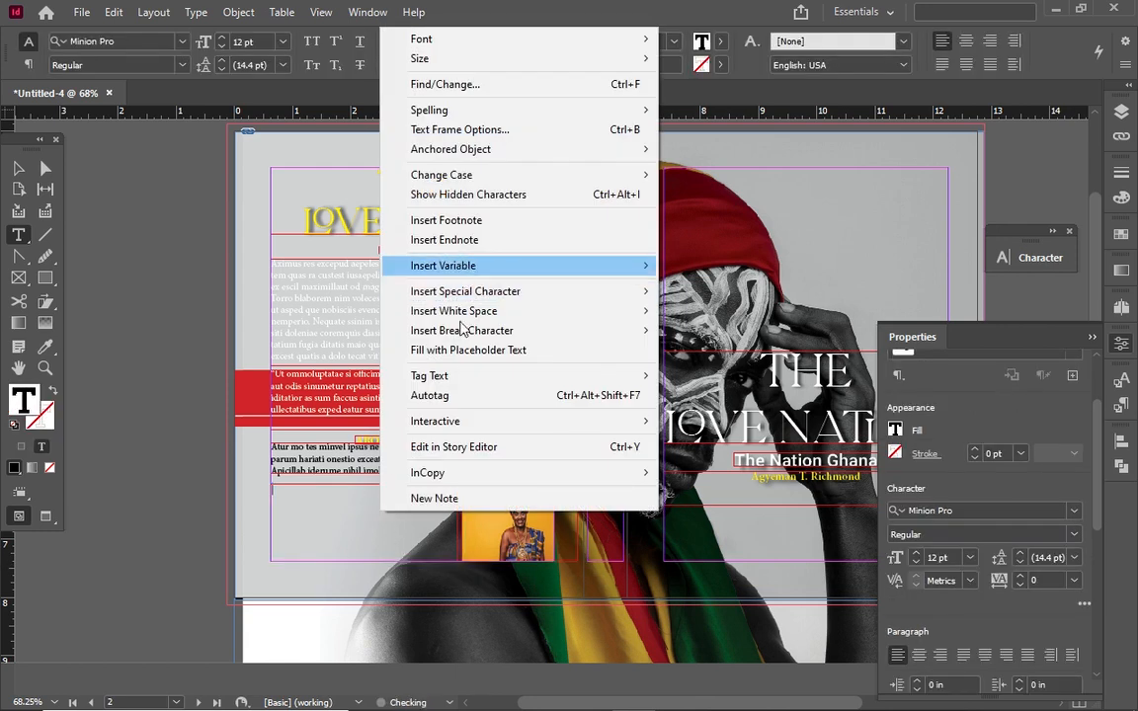
pyautogui.click(425, 350)
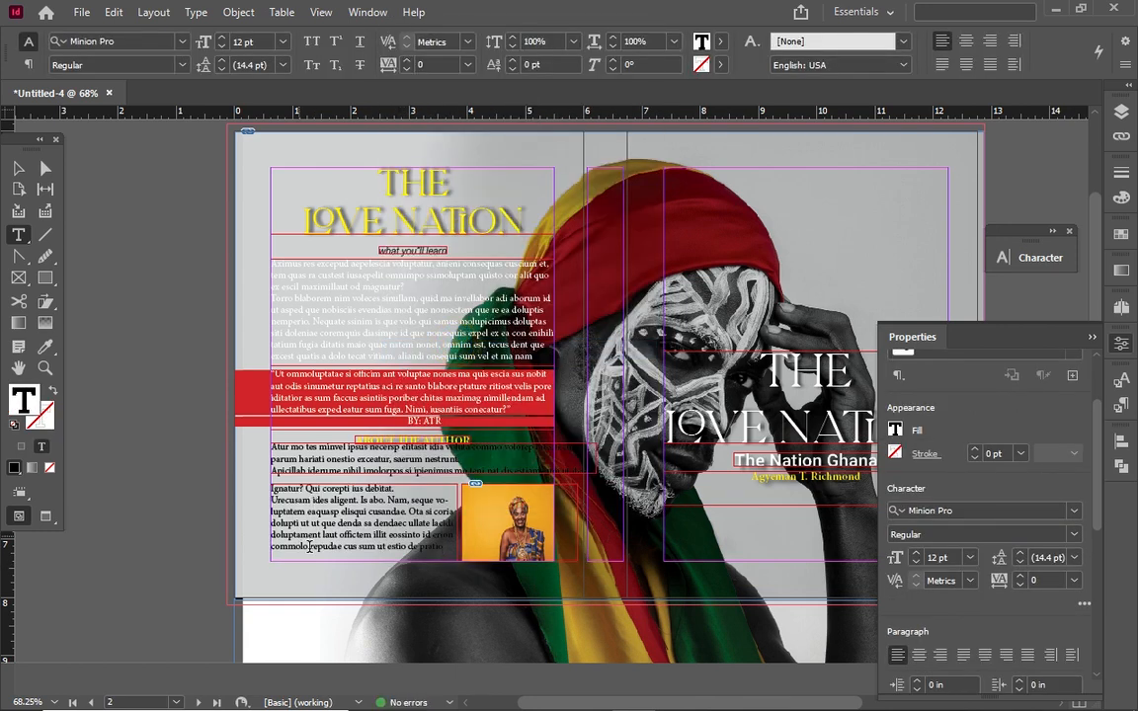
pyautogui.rightClick(365, 555)
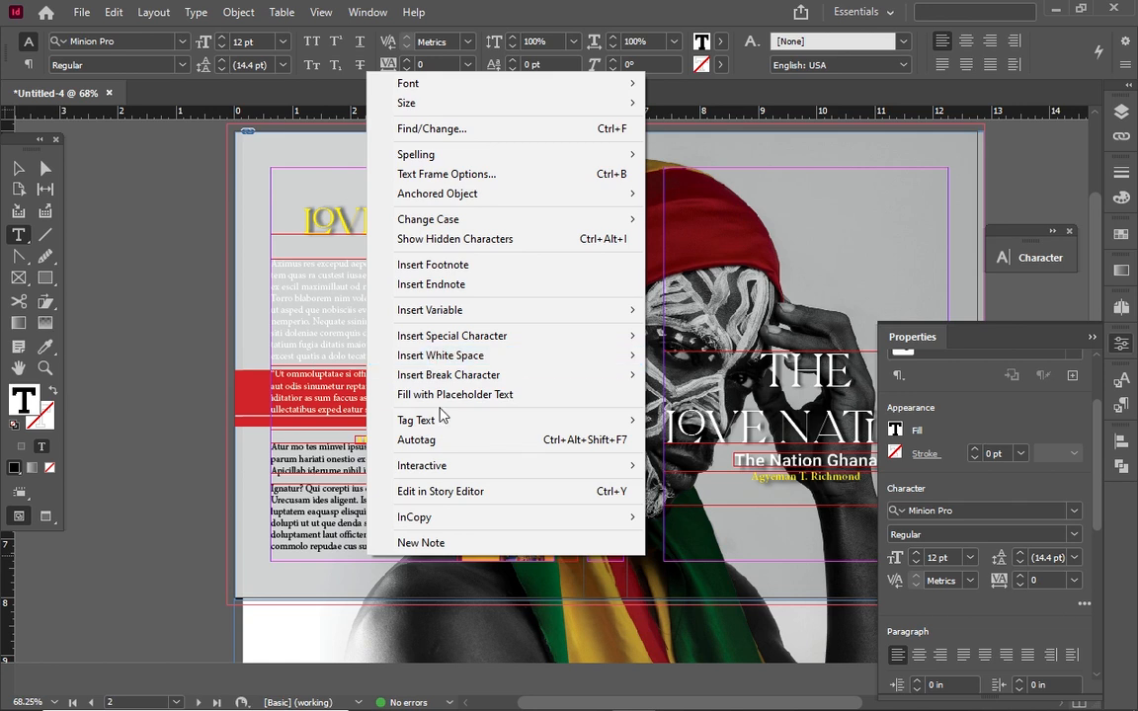
pyautogui.click(442, 395)
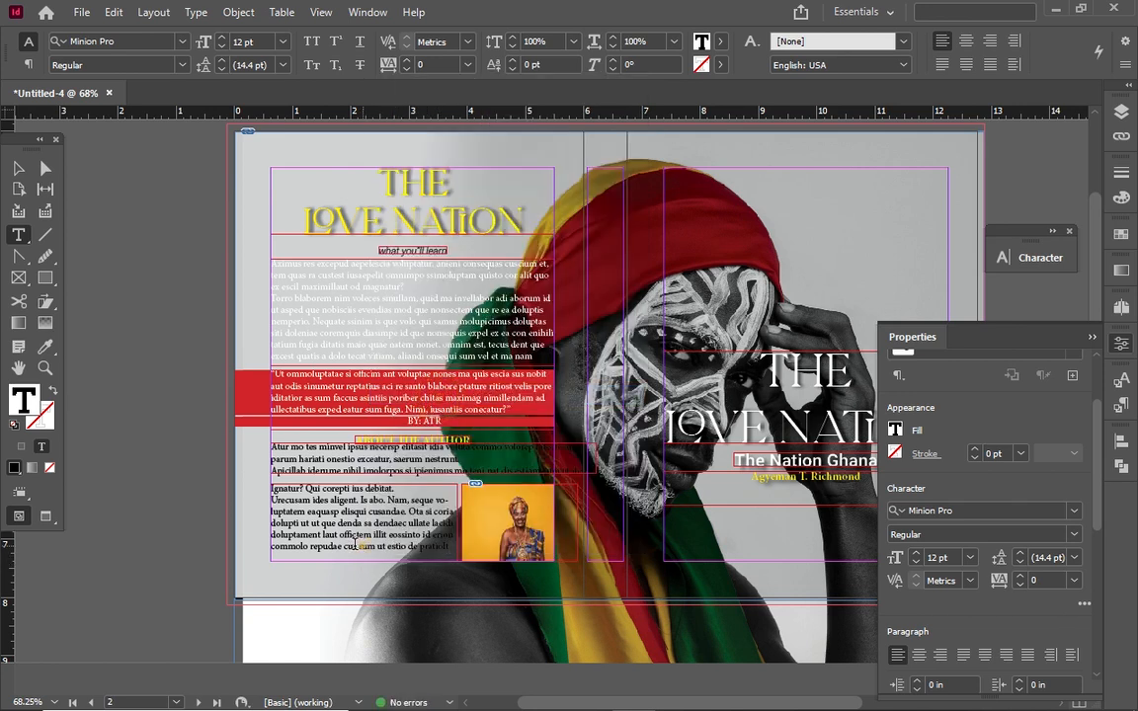
pyautogui.click(18, 168)
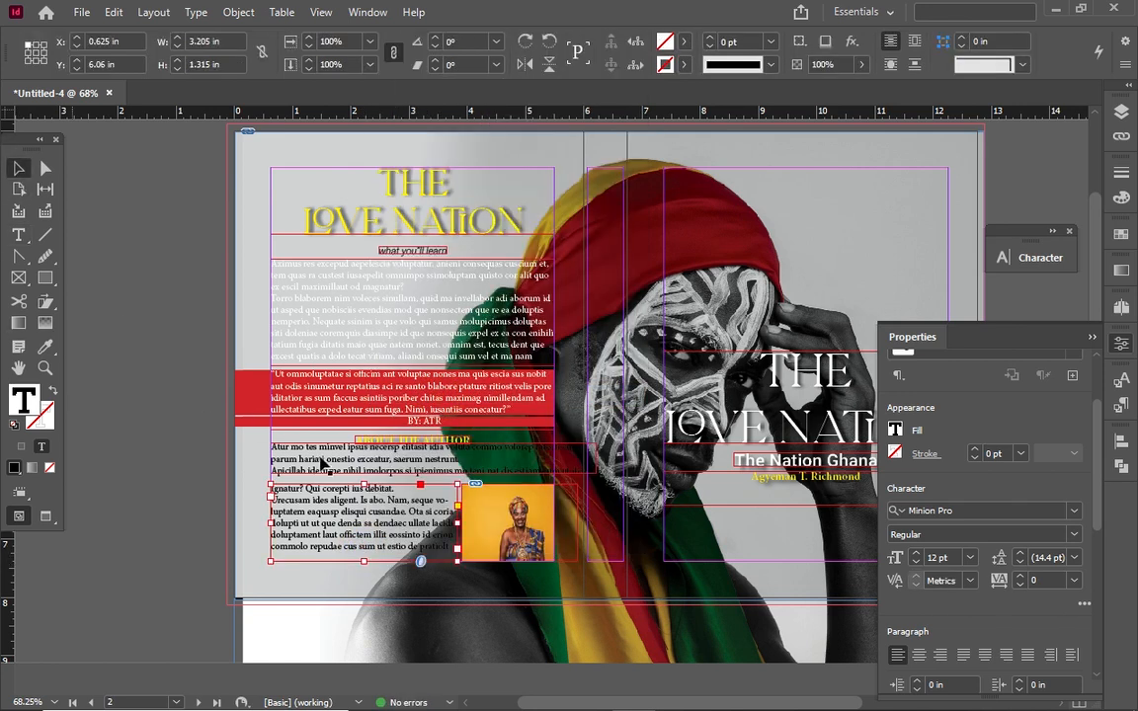
pyautogui.click(168, 406)
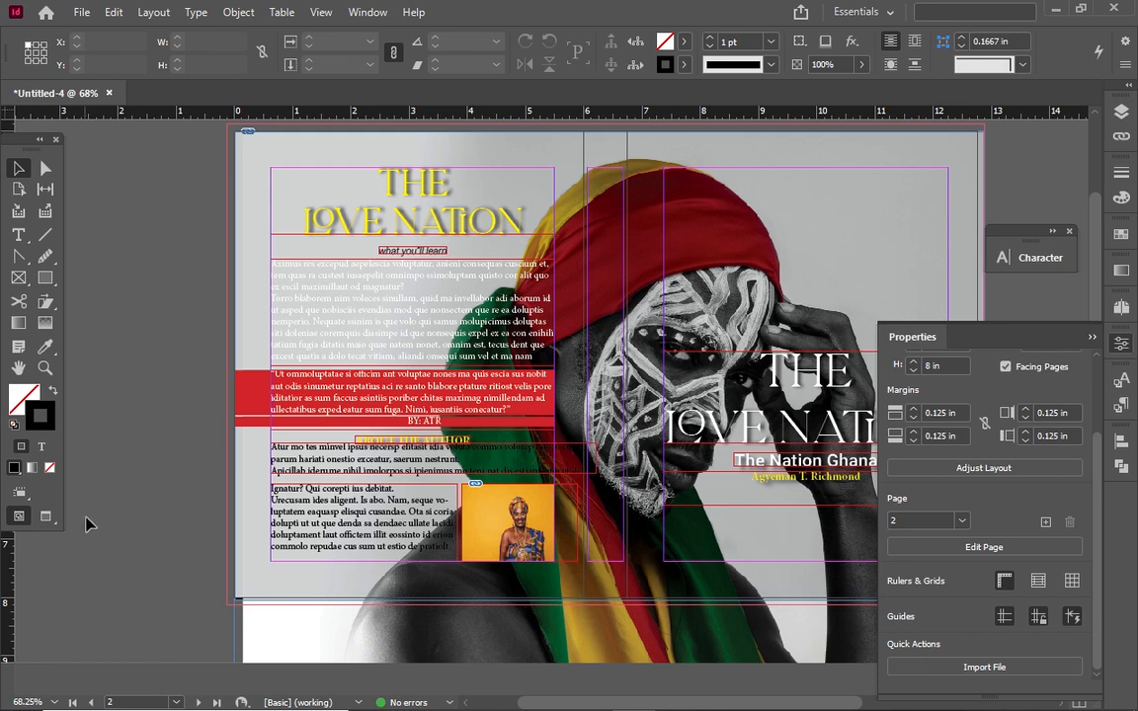
pyautogui.click(46, 516)
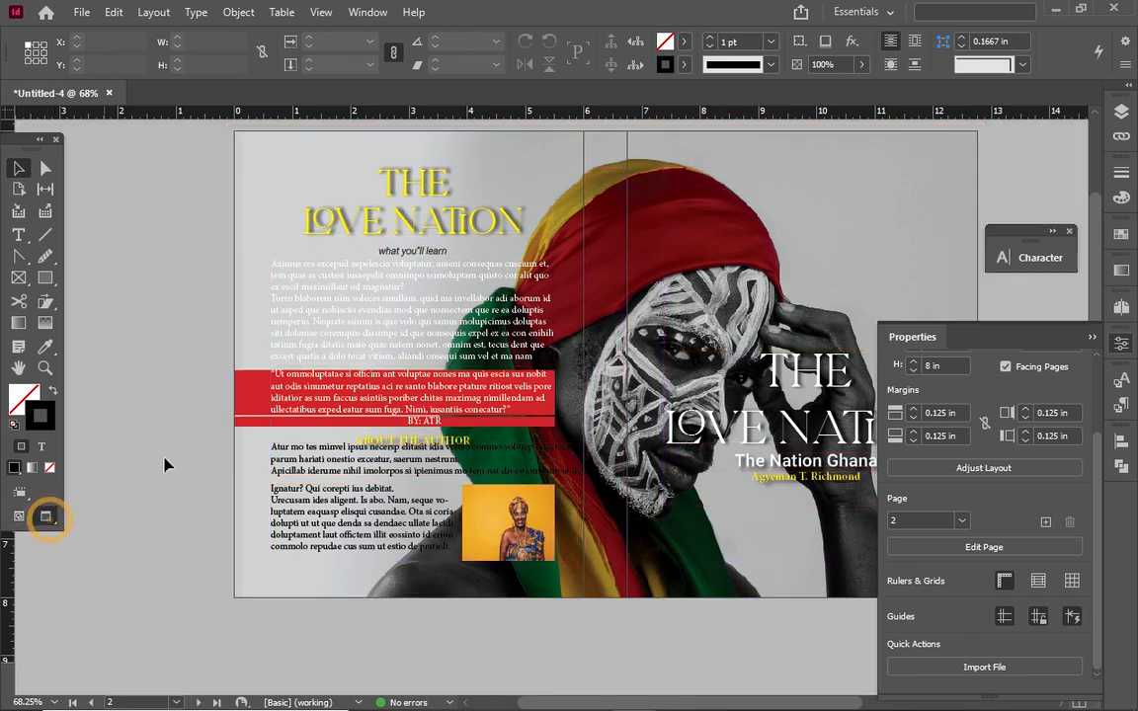
# Close the Properties panel, bring the whole spread into view, and show it in Presentation mode
pyautogui.click(183, 431)
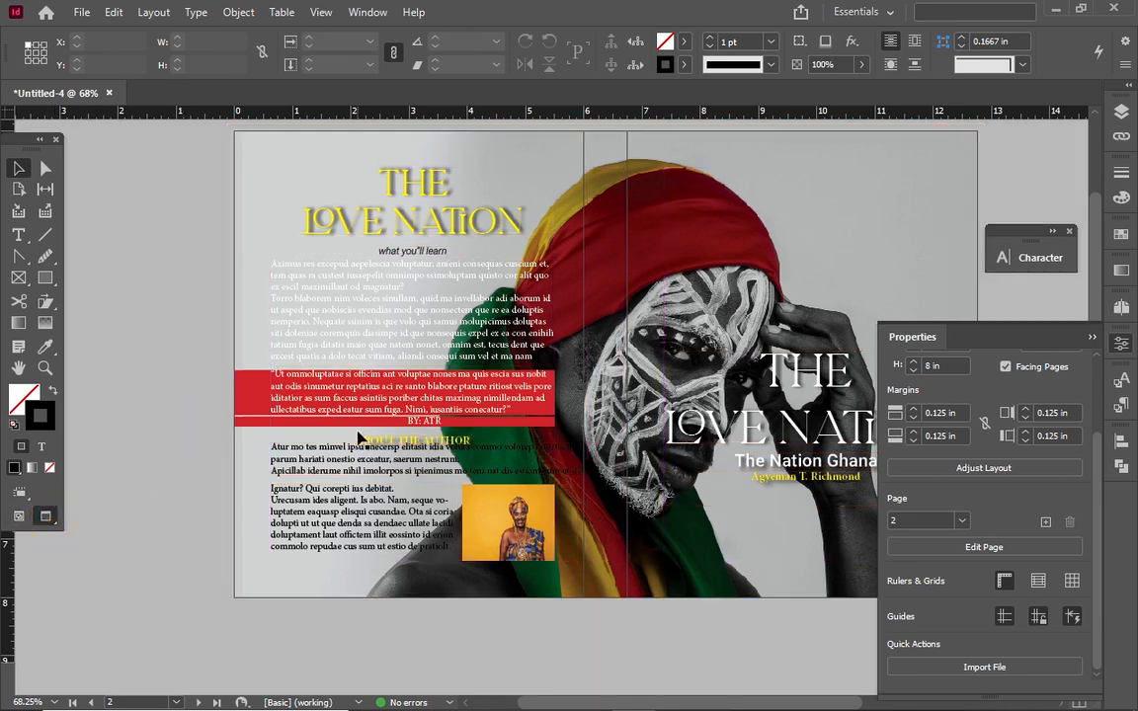
pyautogui.click(1091, 340)
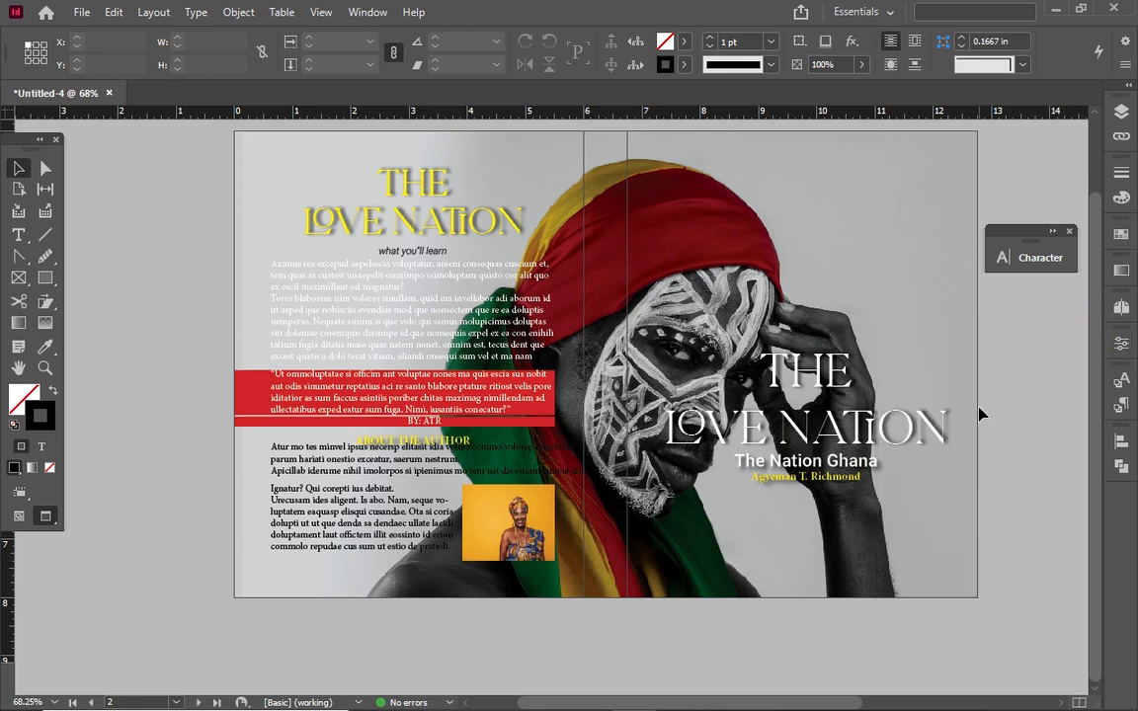
pyautogui.scroll(1, 980, 415)
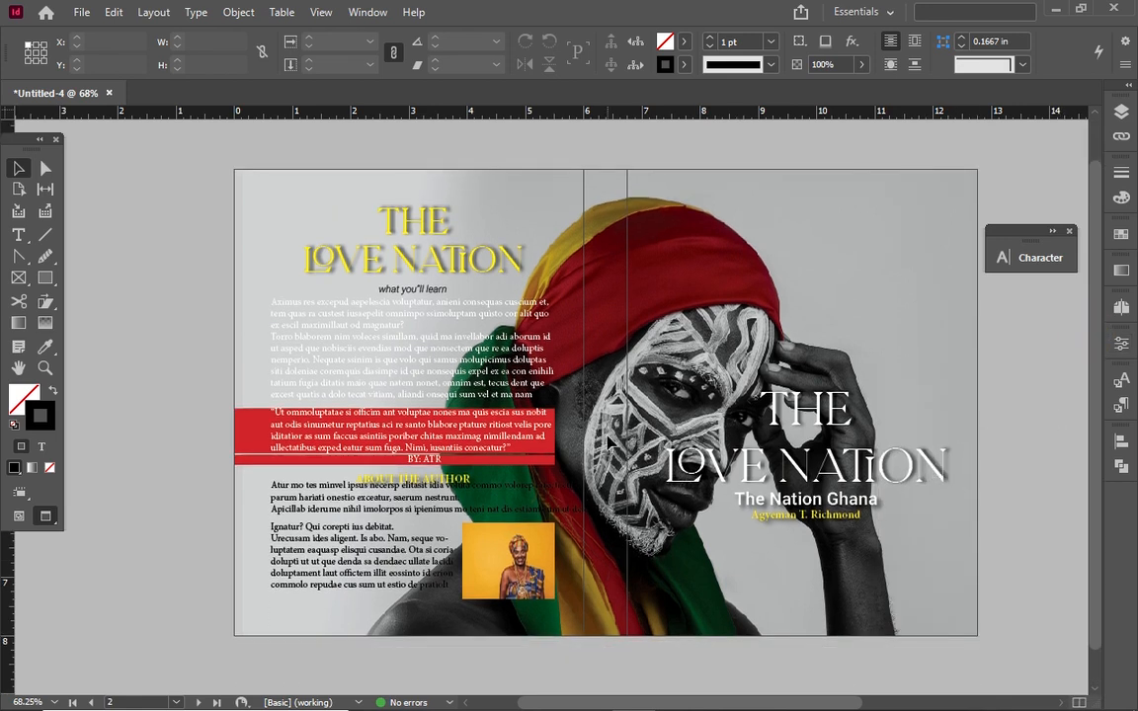
pyautogui.click(30, 321)
pyautogui.hotkey('shift', 'w')
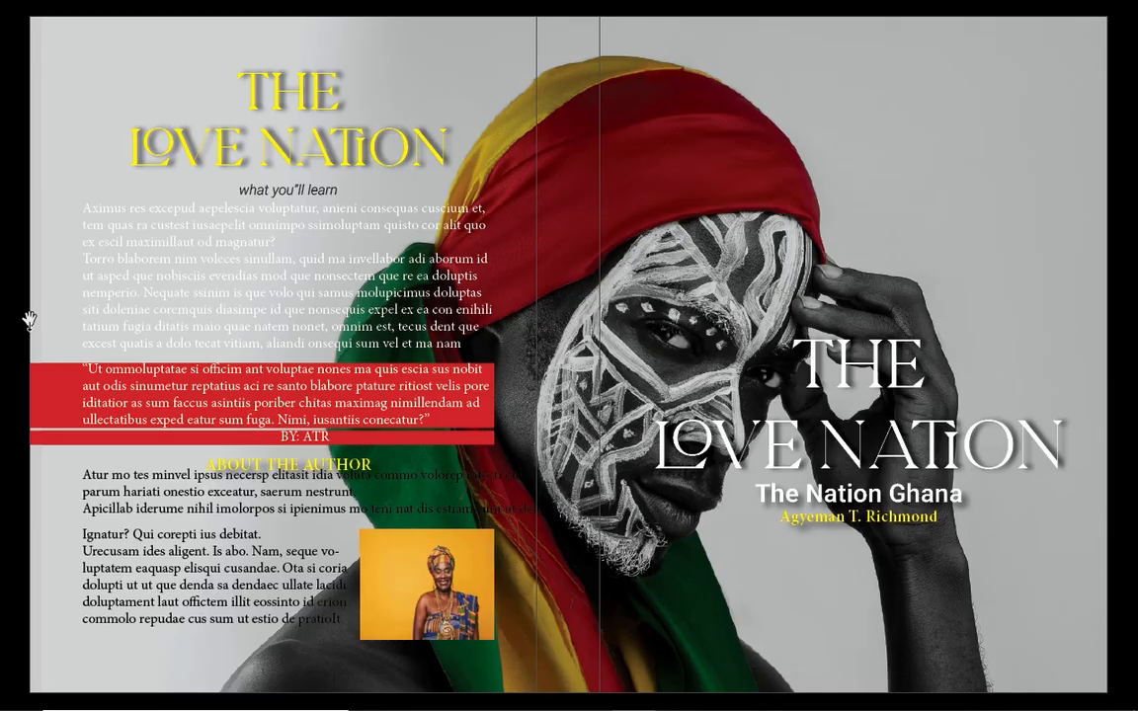